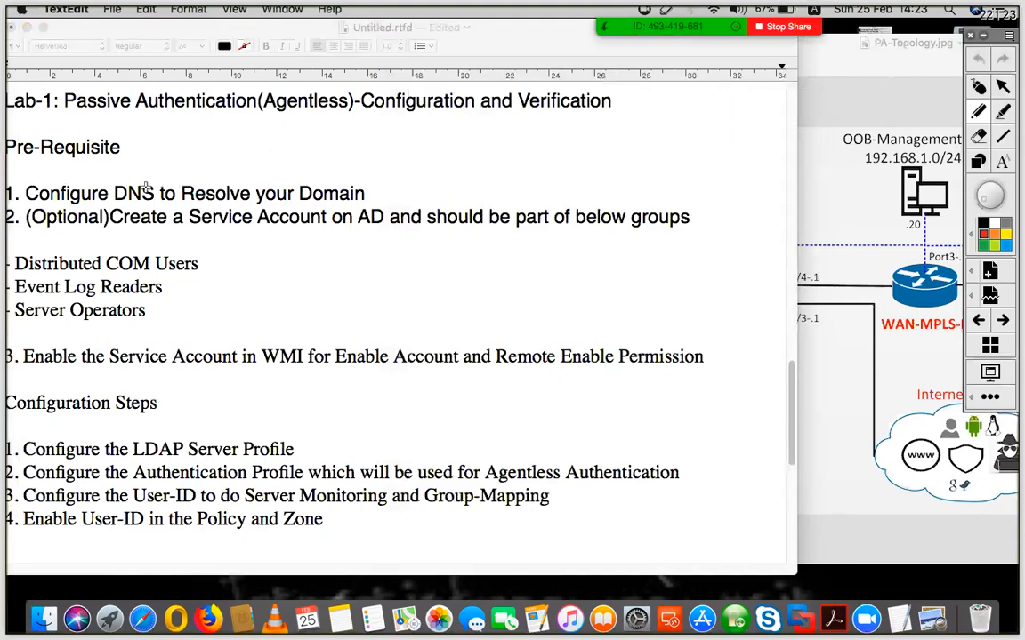
Tick off the DNS prerequisite in the lab notes with a red check mark, then bring PA-Topology.jpg forward
left_click_drag(130, 175, 172, 161)
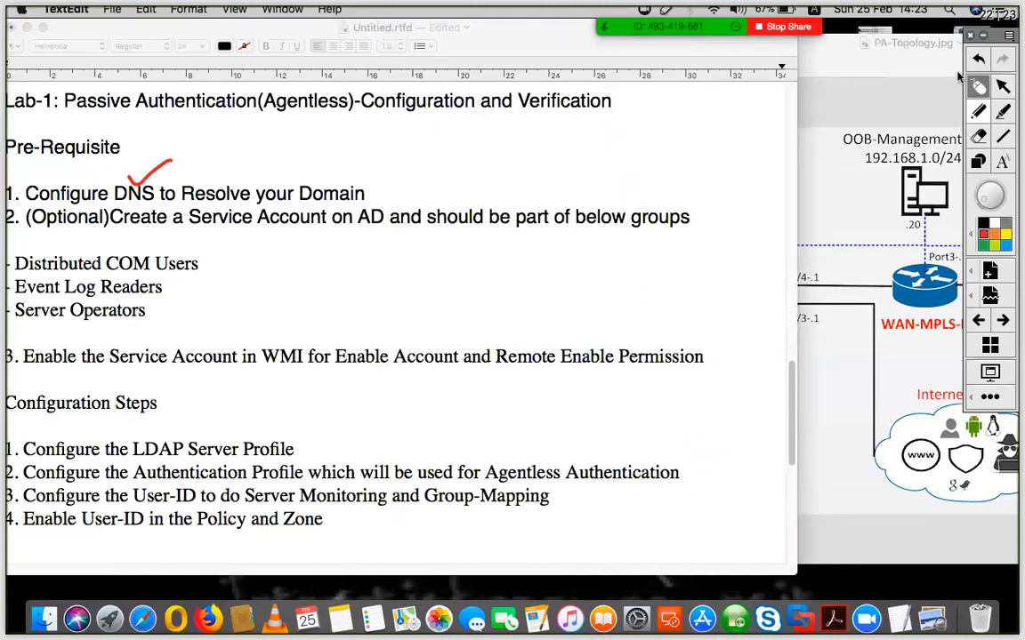
left_click(856, 74)
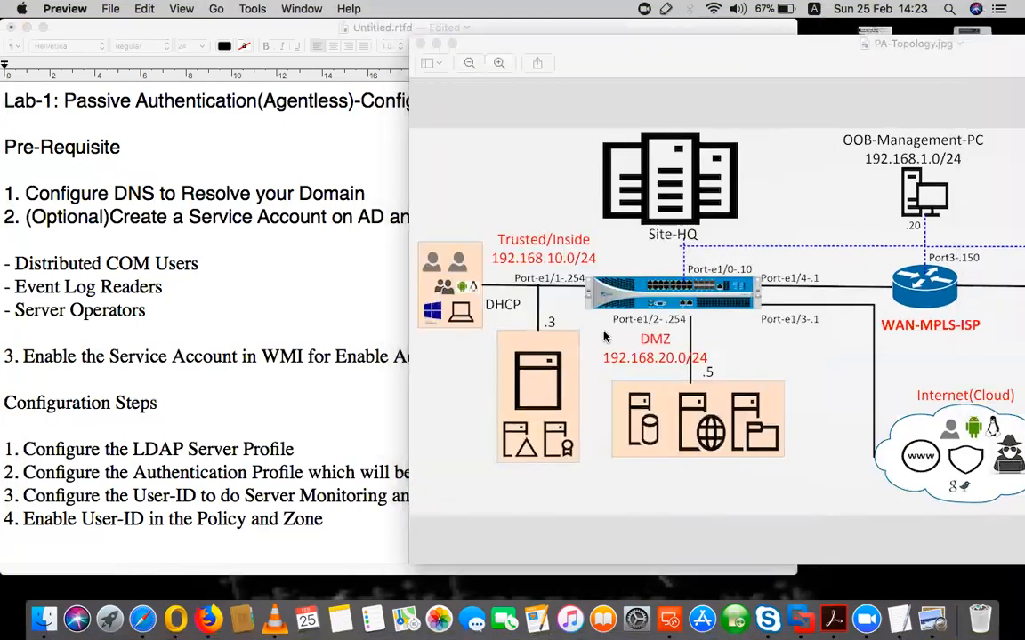
Draw an arrow on the topology diagram linking the Trusted-zone server to the firewall
mouse_move(642, 303)
left_mouse_down()
mouse_move(577, 365)
mouse_move(585, 370)
left_mouse_up()
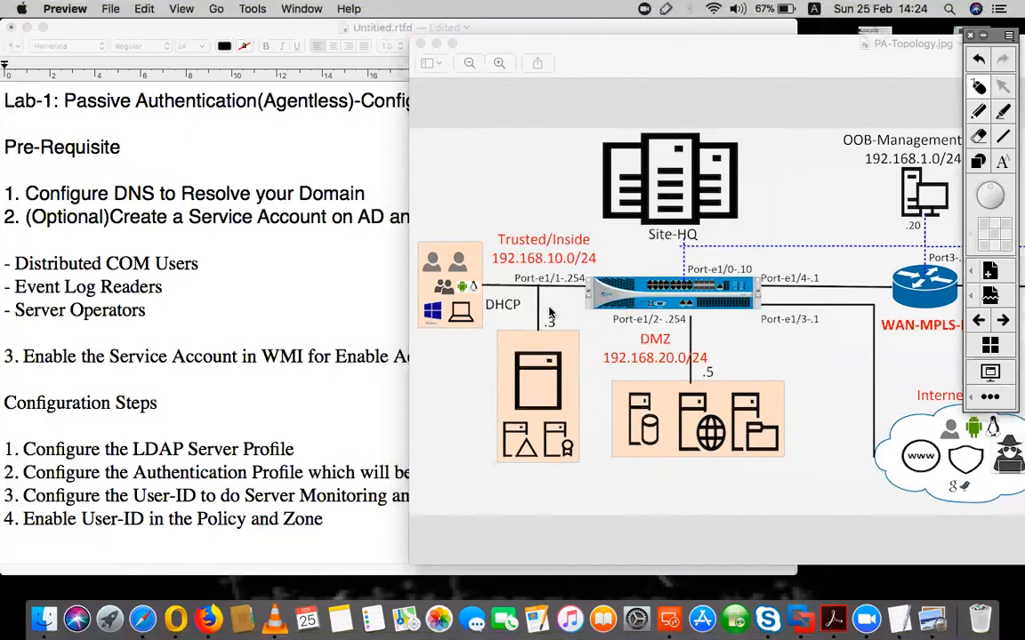
left_click(337, 284)
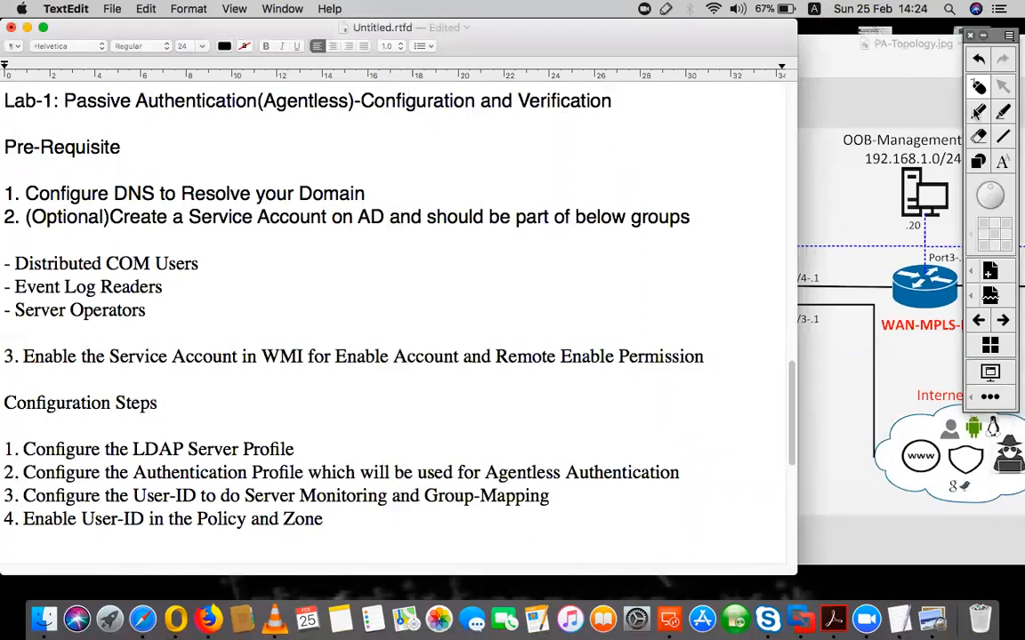
left_click(931, 110)
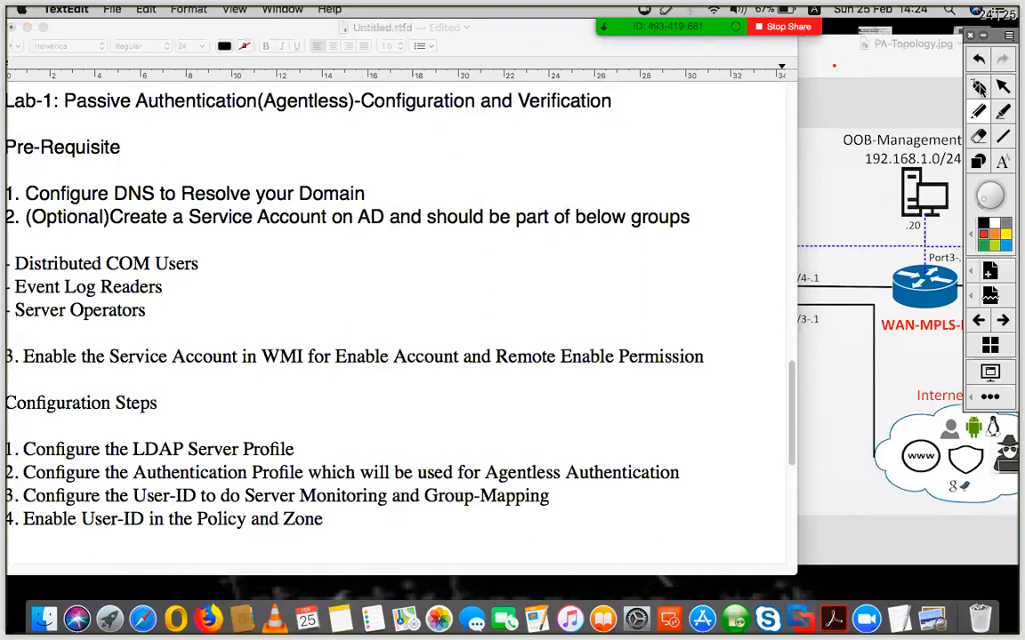
key("Escape")
left_click(881, 62)
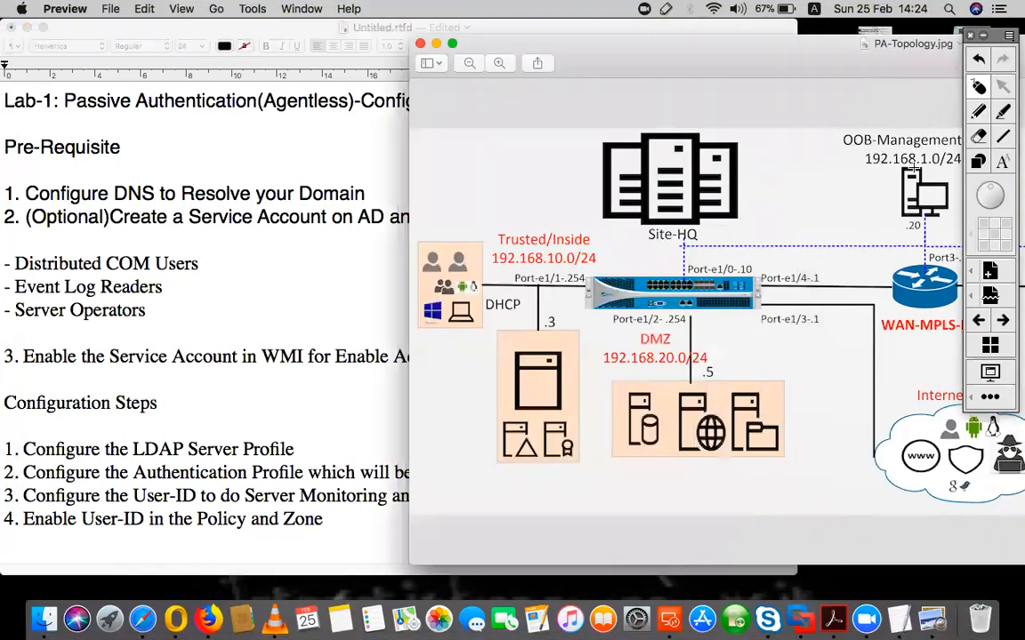
left_click(978, 111)
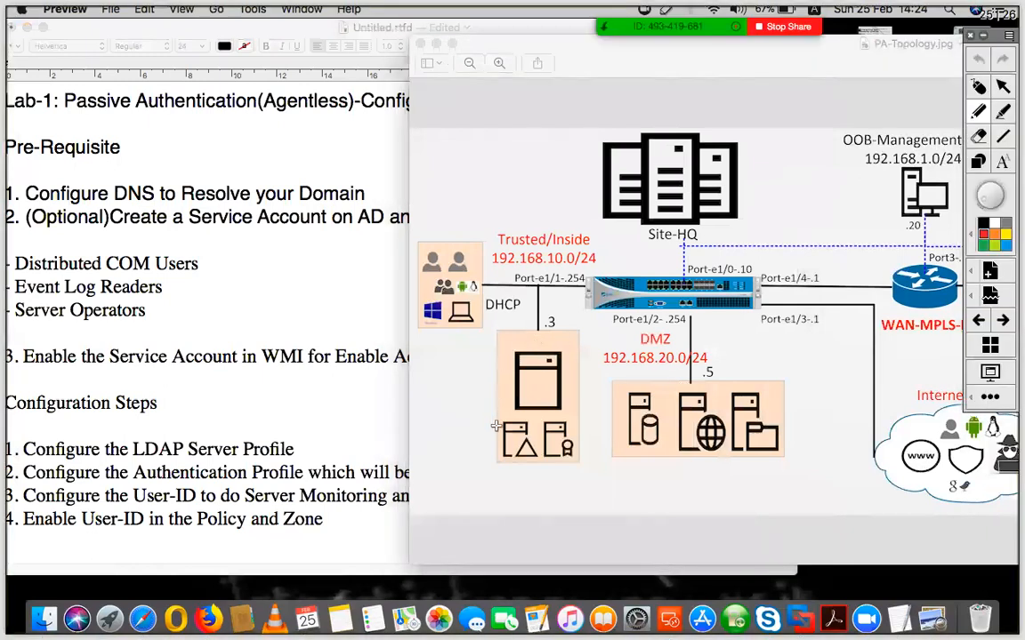
mouse_move(532, 402)
left_mouse_down()
mouse_move(532, 375)
mouse_move(539, 402)
mouse_move(612, 307)
mouse_move(616, 320)
left_mouse_up()
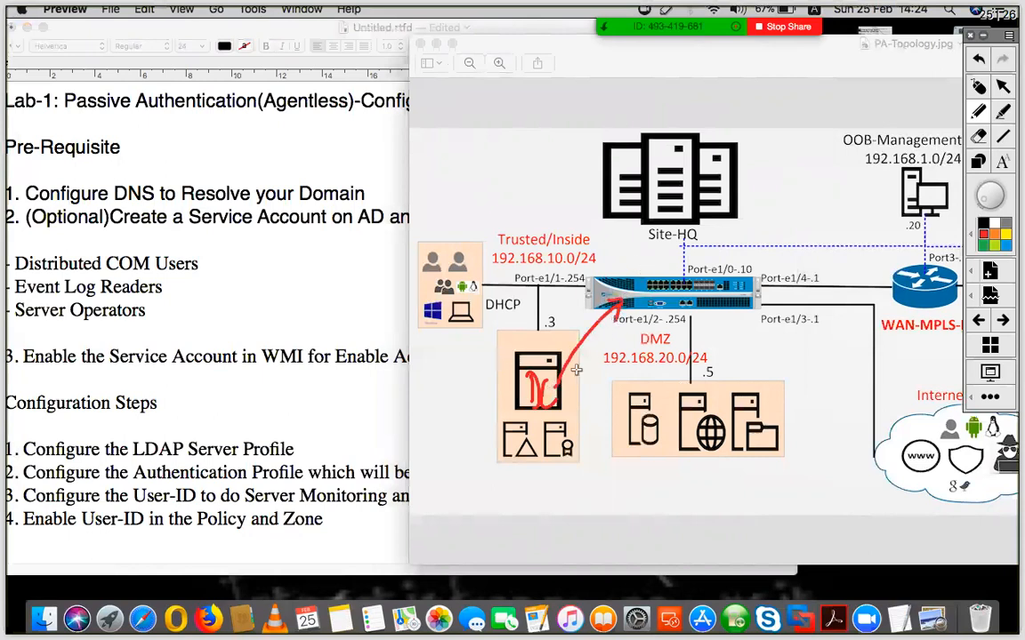
left_click_drag(553, 371, 568, 382)
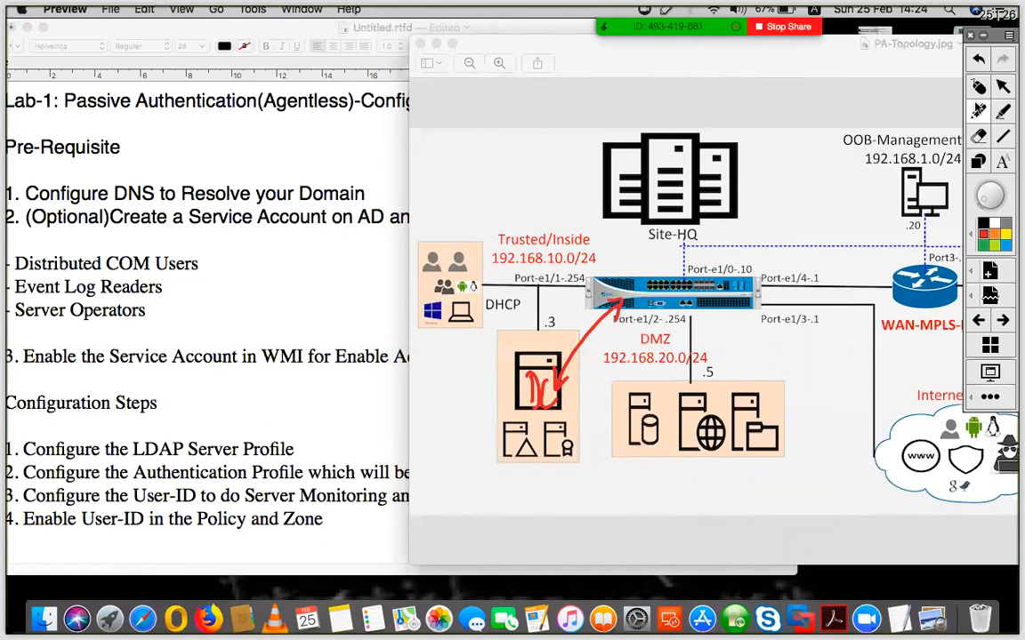
Clear the diagram annotations and bring the lab notes back in front
left_click(979, 96)
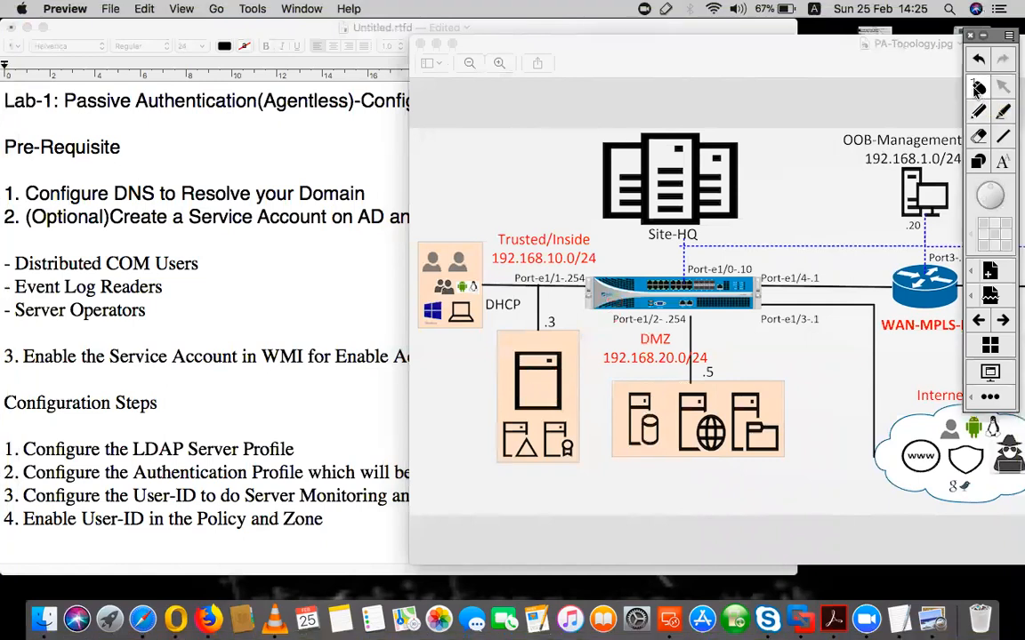
left_click(345, 150)
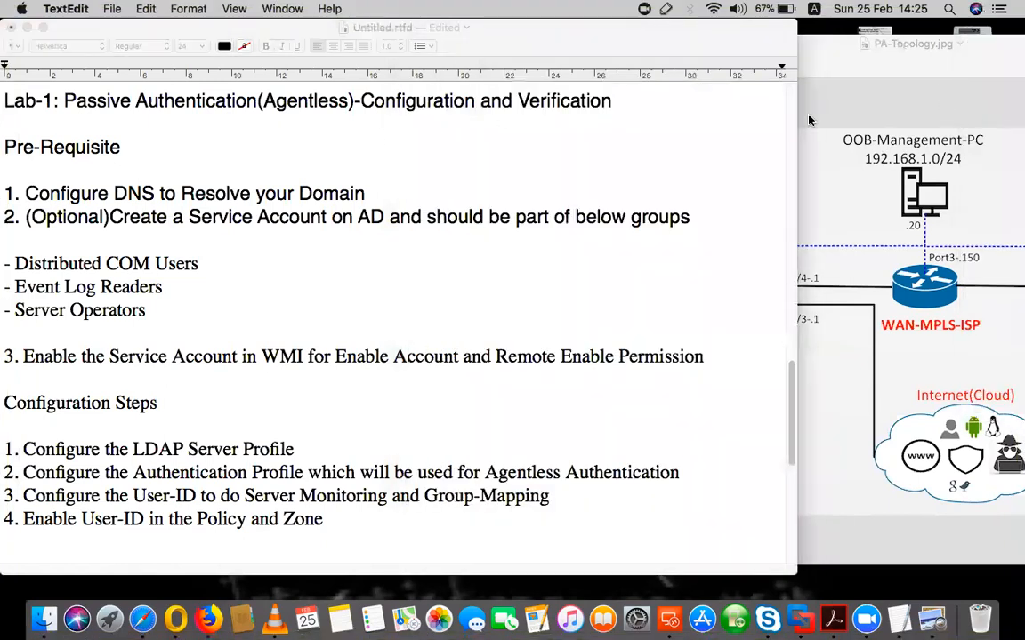
left_click(979, 111)
mouse_move(180, 249)
left_mouse_down()
mouse_move(226, 278)
mouse_move(160, 337)
left_mouse_up()
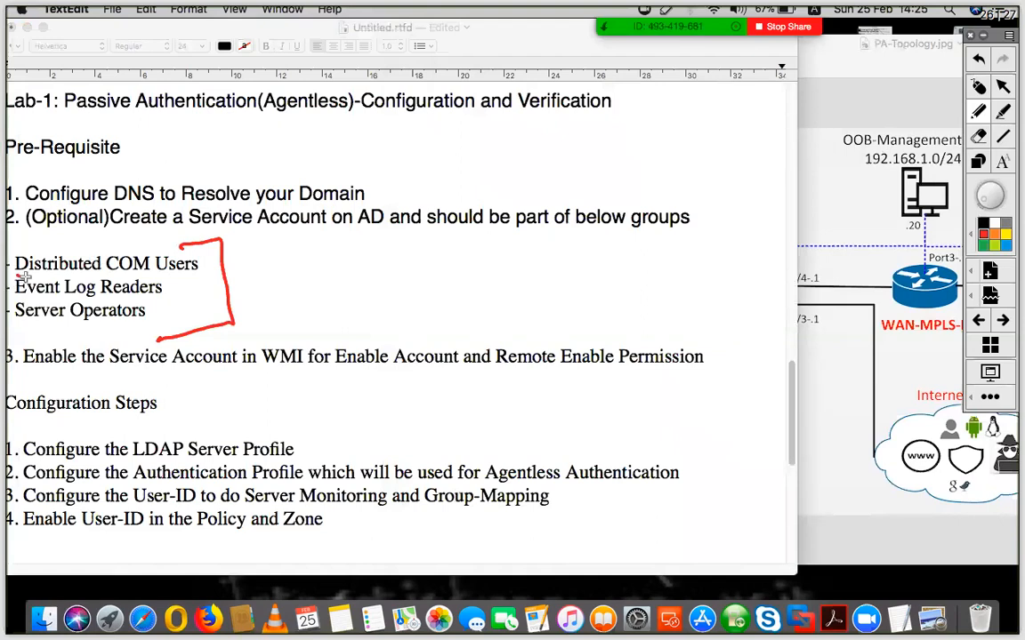
mouse_move(16, 319)
left_mouse_down()
mouse_move(45, 314)
mouse_move(47, 260)
left_mouse_up()
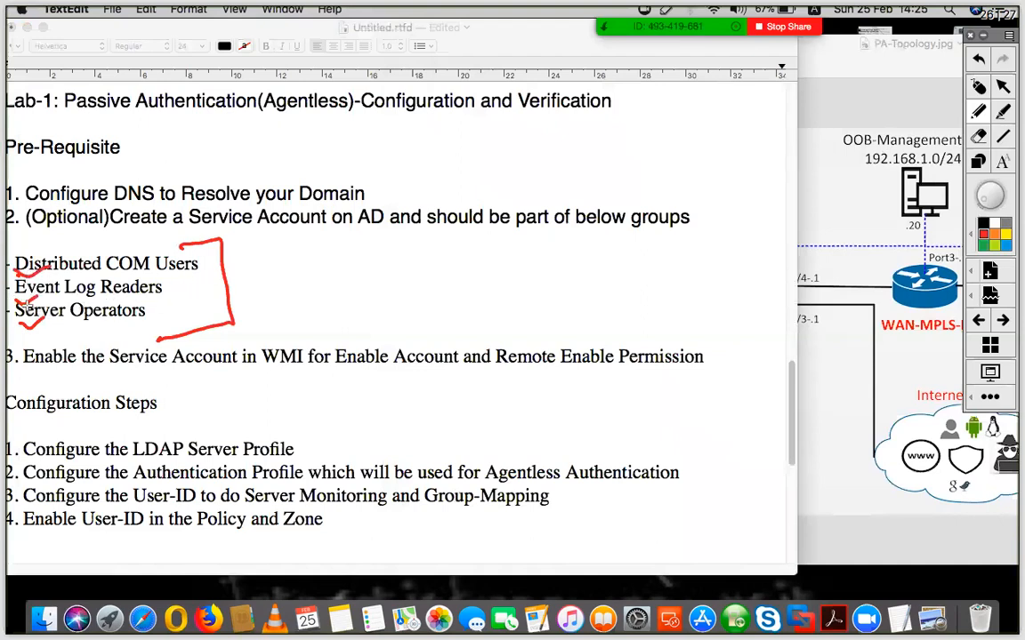
mouse_move(25, 301)
left_mouse_down()
mouse_move(149, 293)
mouse_move(112, 276)
mouse_move(12, 289)
mouse_move(36, 311)
left_mouse_up()
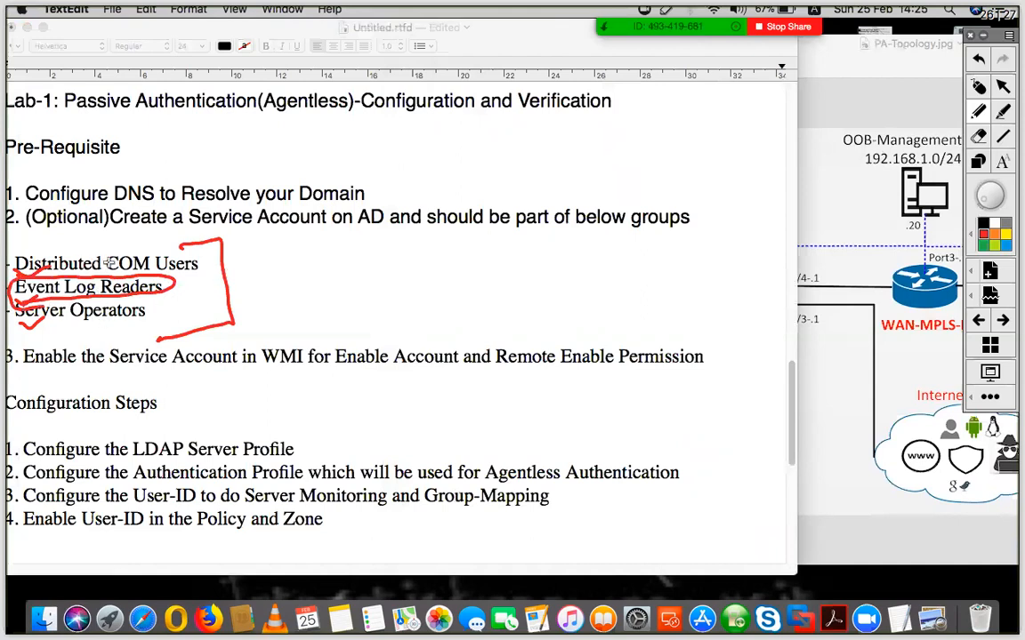
key("super+z")
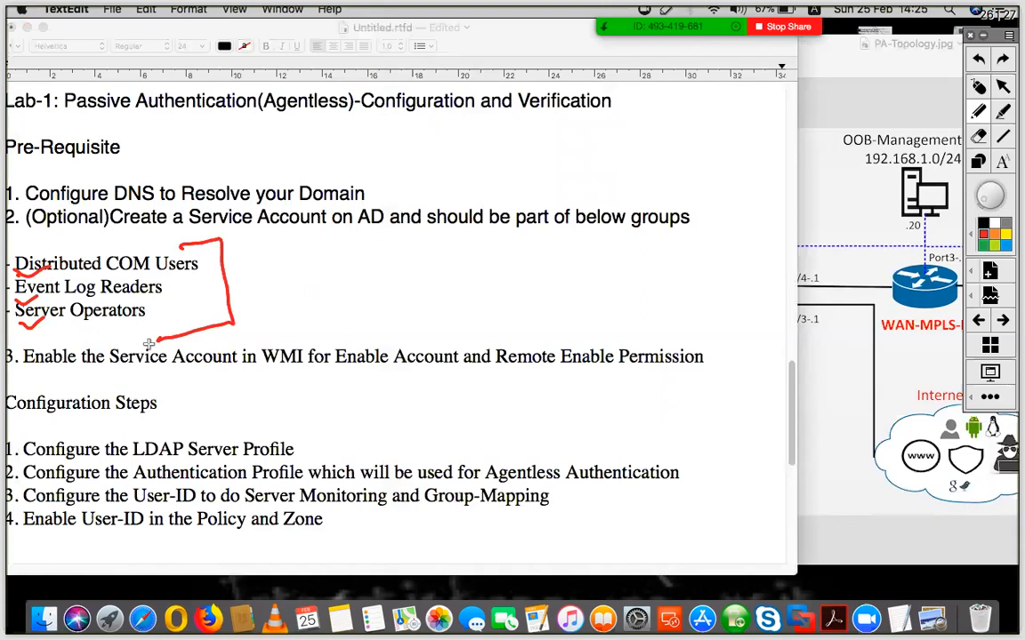
left_click(975, 91)
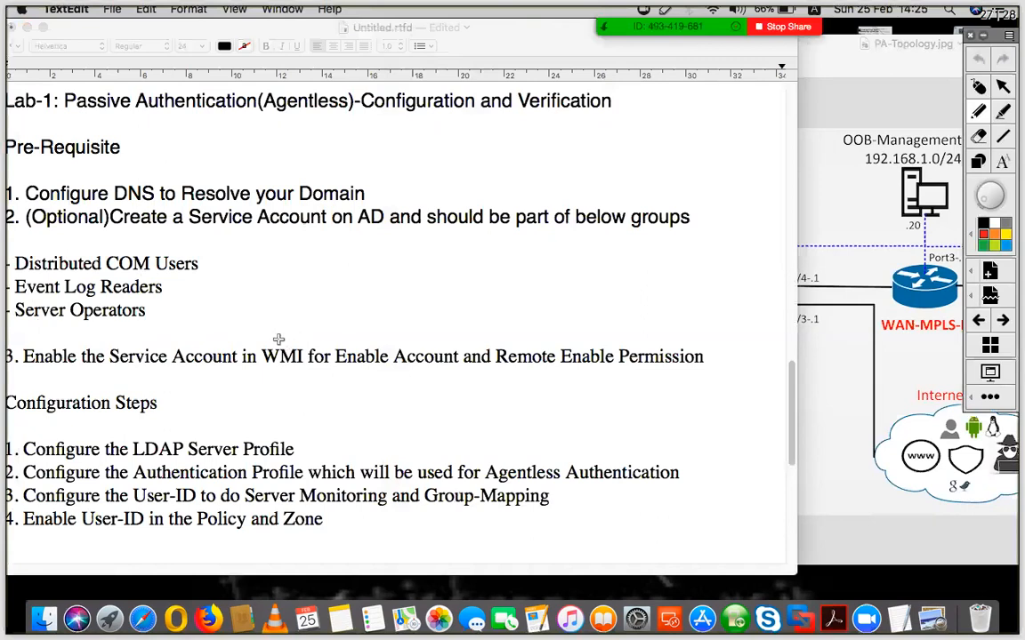
mouse_move(285, 332)
left_mouse_down()
mouse_move(260, 354)
mouse_move(313, 365)
mouse_move(301, 331)
mouse_move(310, 331)
left_mouse_up()
left_click_drag(370, 374, 429, 375)
left_click_drag(384, 382, 428, 383)
left_click_drag(519, 375, 563, 380)
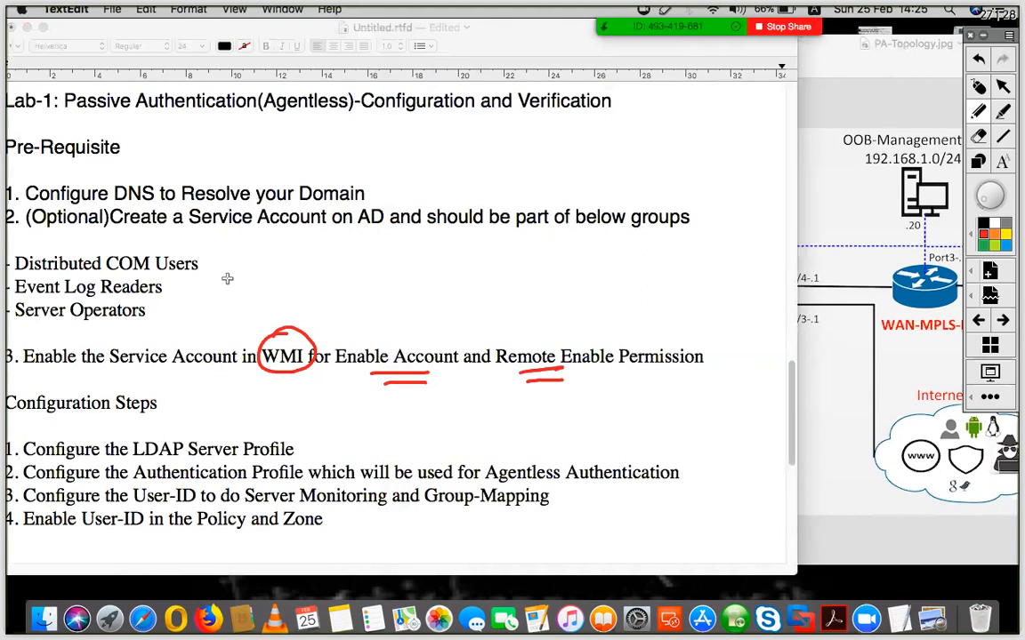
left_click(980, 87)
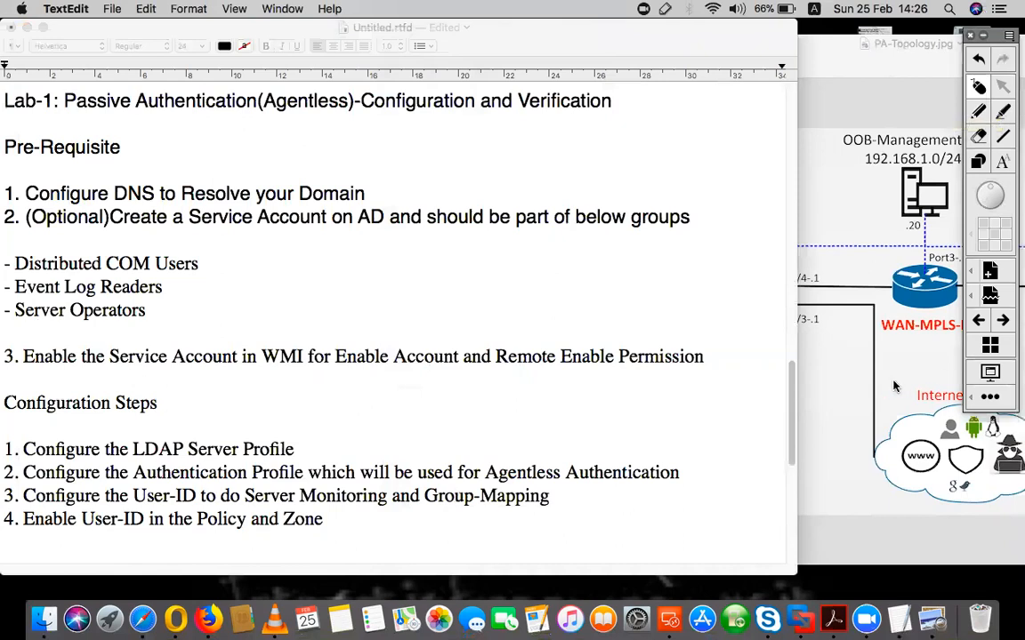
left_click(673, 605)
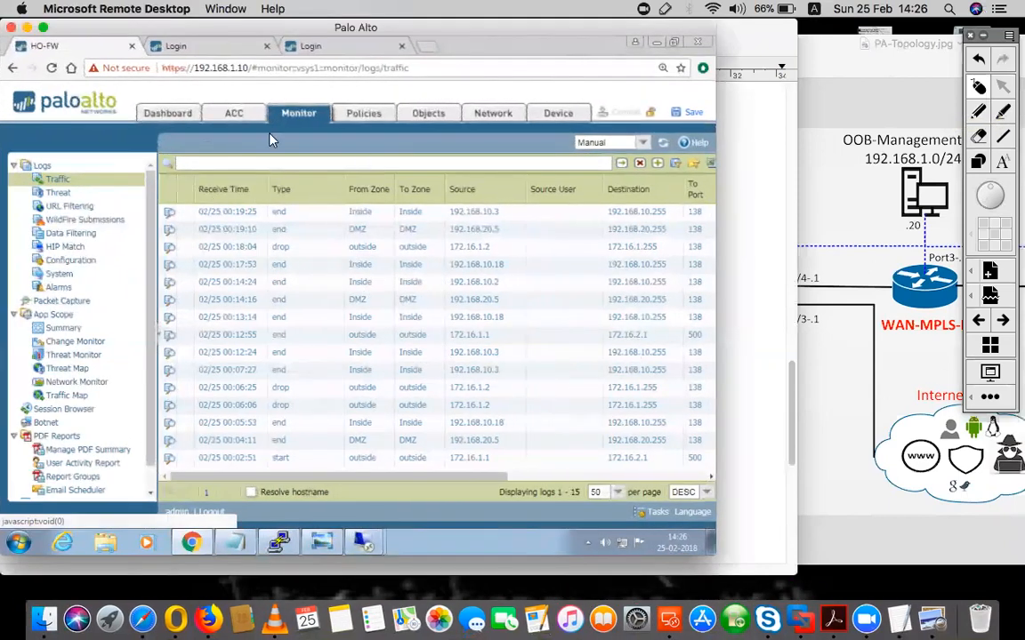
Show Device > Setup > Services with primary DNS 192.168.10.3, then bring the topology diagram forward
left_click(201, 112)
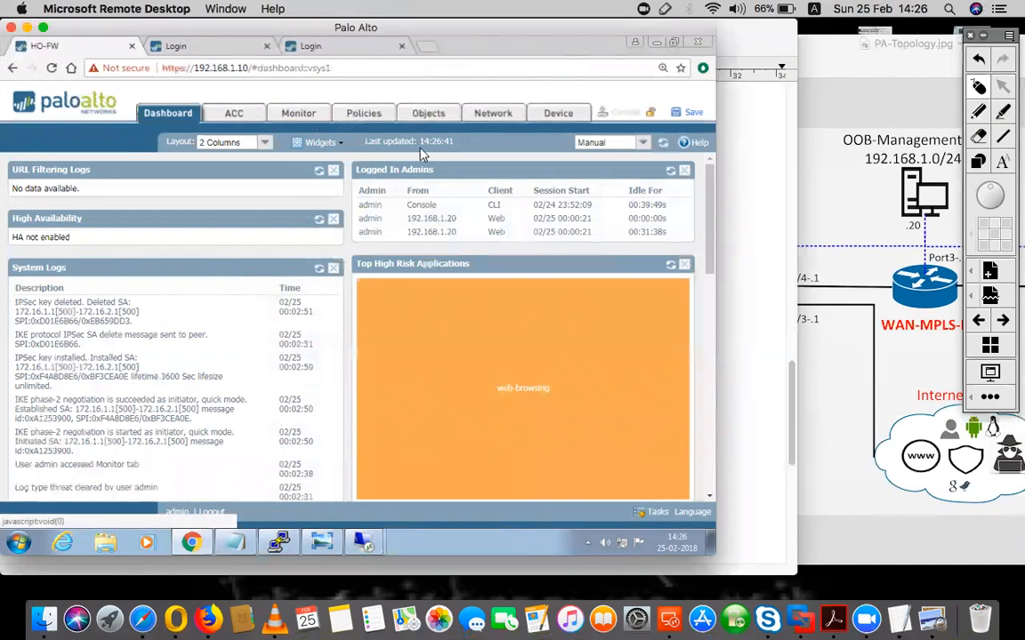
left_click(560, 114)
left_click_drag(150, 216, 137, 143)
left_click(43, 167)
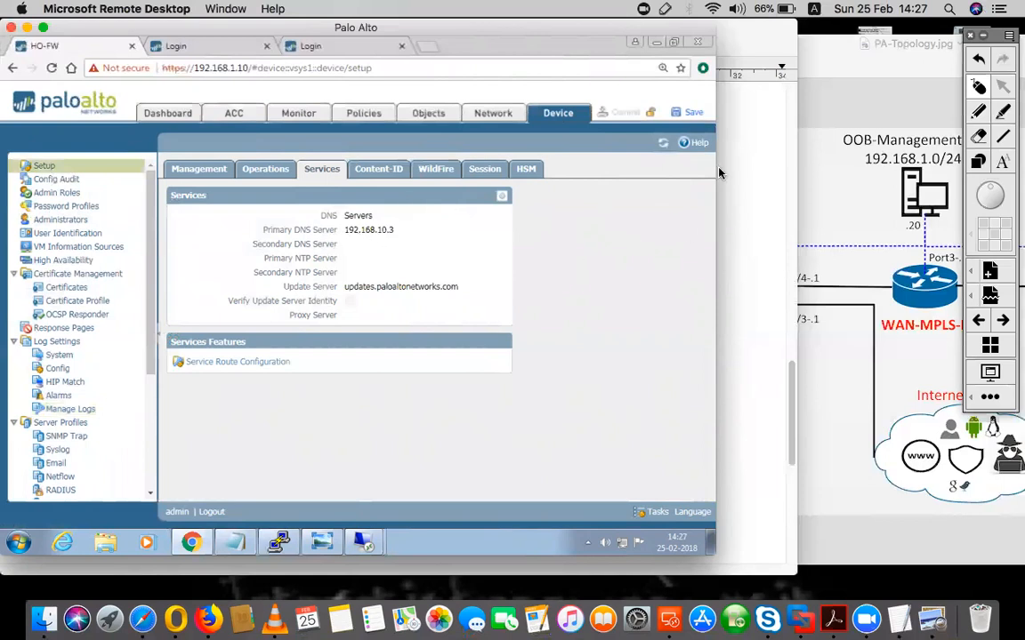
left_click(846, 74)
left_click(981, 114)
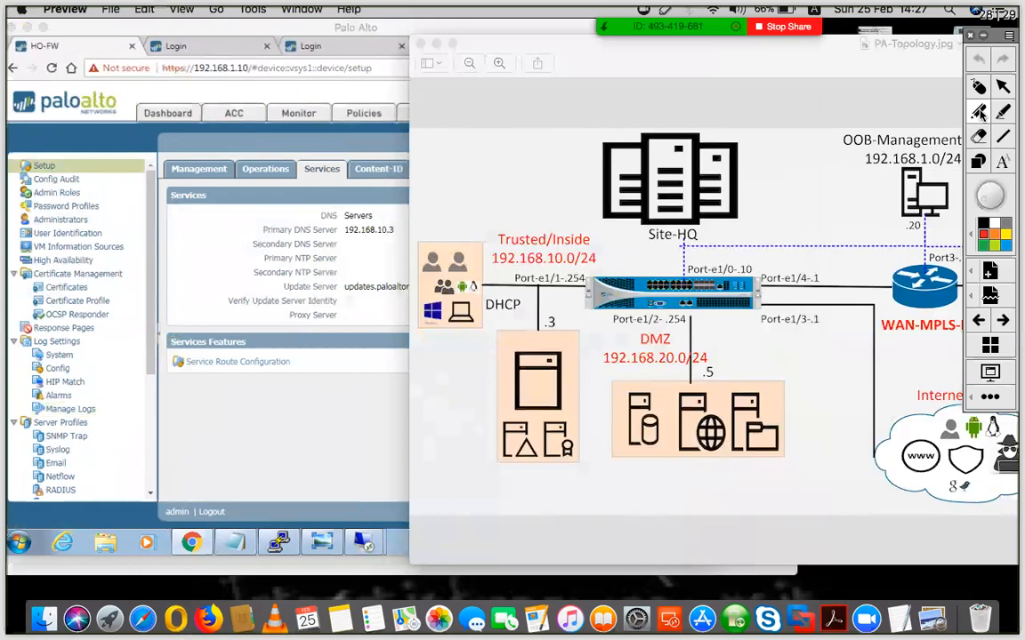
Mark the Trusted-zone server, circle its .3 address and DNS value 192.168.10.3, then return to Remote Desktop
mouse_move(524, 380)
left_mouse_down()
mouse_move(515, 407)
mouse_move(539, 391)
mouse_move(557, 405)
left_mouse_up()
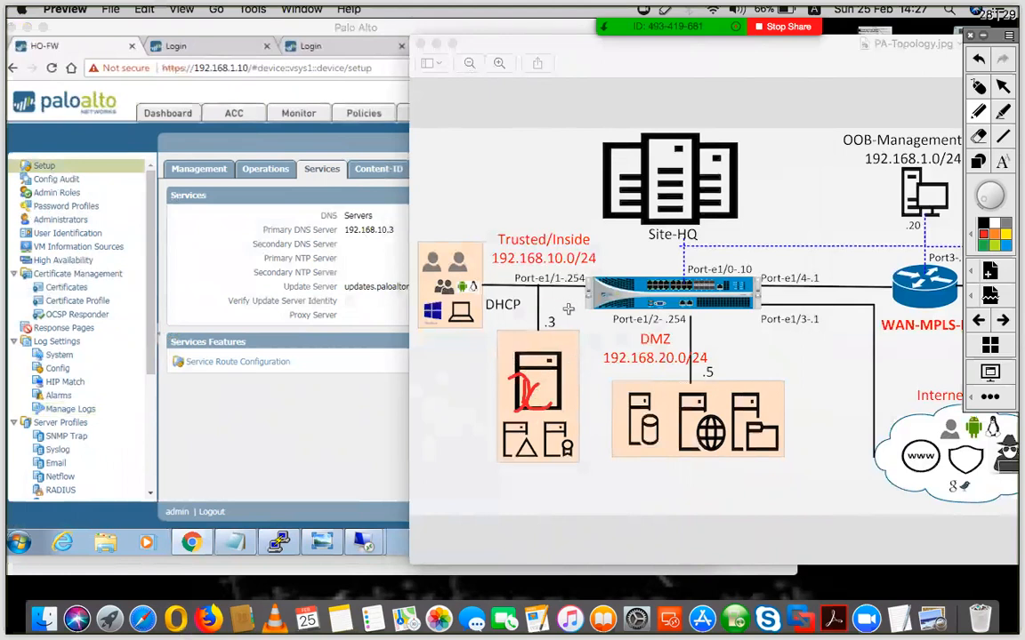
left_click_drag(553, 313, 570, 328)
mouse_move(331, 222)
left_mouse_down()
mouse_move(354, 208)
mouse_move(363, 251)
mouse_move(338, 250)
left_mouse_up()
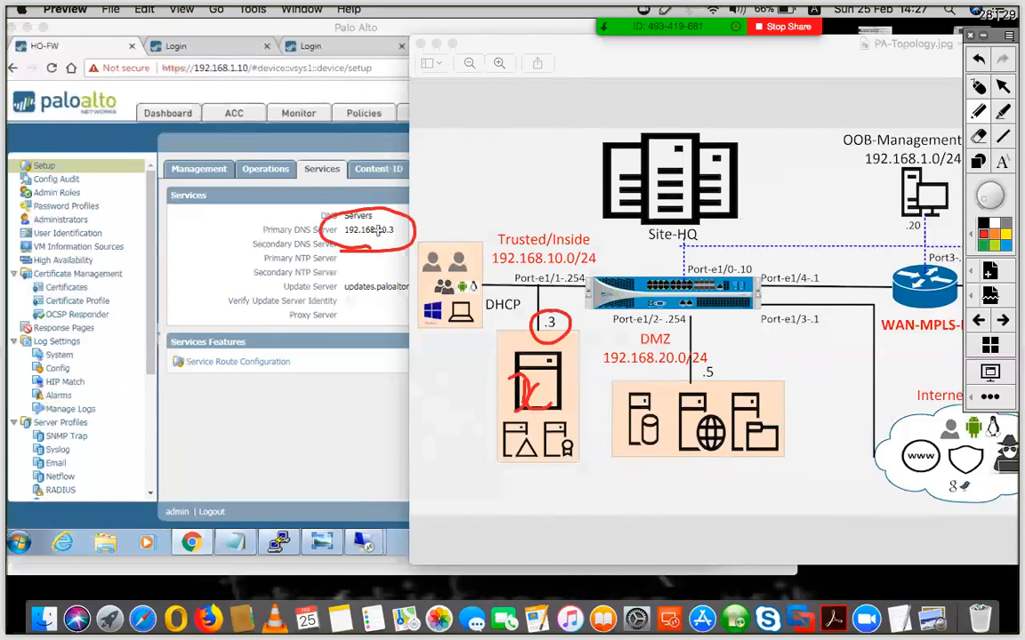
left_click(979, 87)
left_click(282, 541)
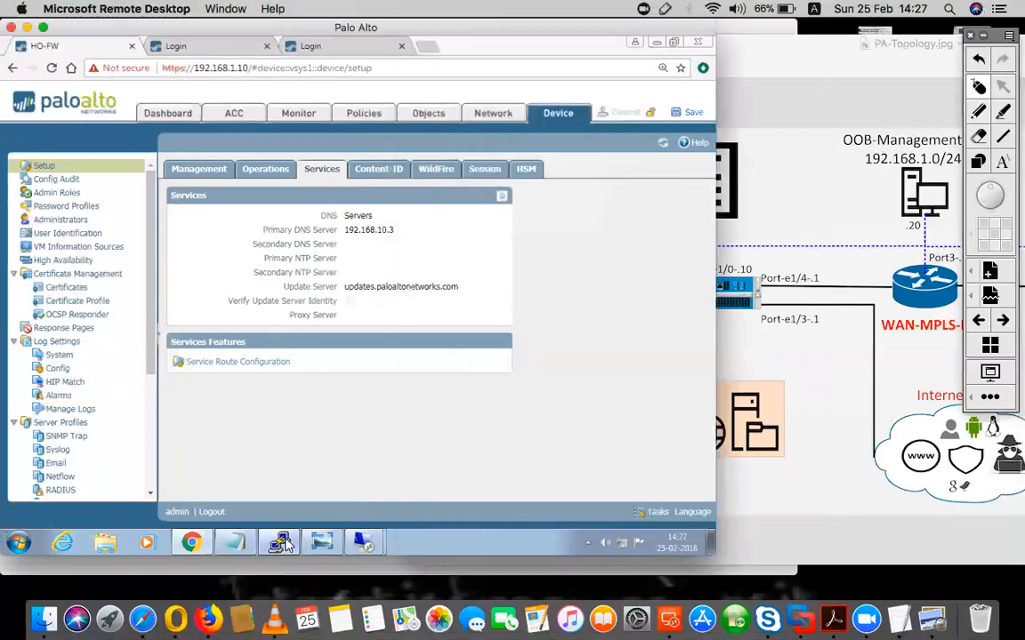
left_click(283, 542)
Ping security.lab from the firewall console, confirm it resolves to 192.168.10.3, then minimize PuTTY
key("Return")
key("Return")
key("Return")
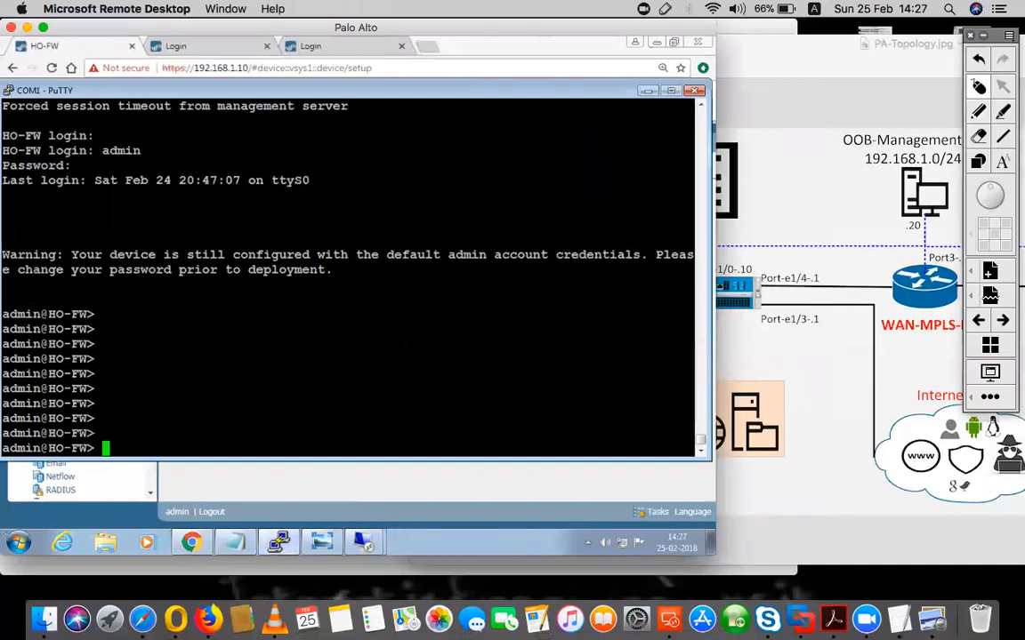
type("ping host ")
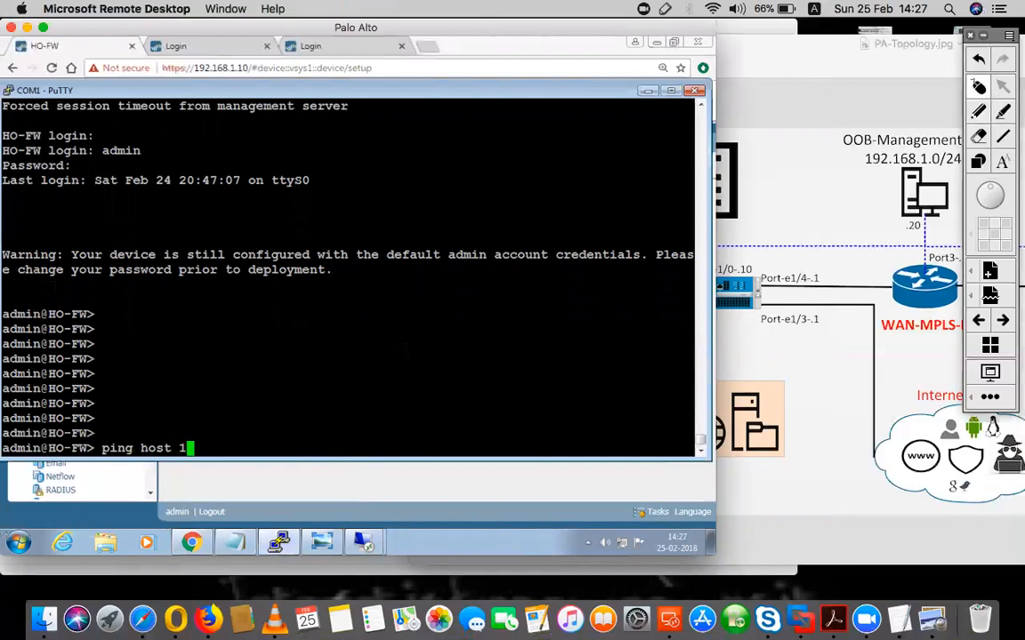
type("security.la")
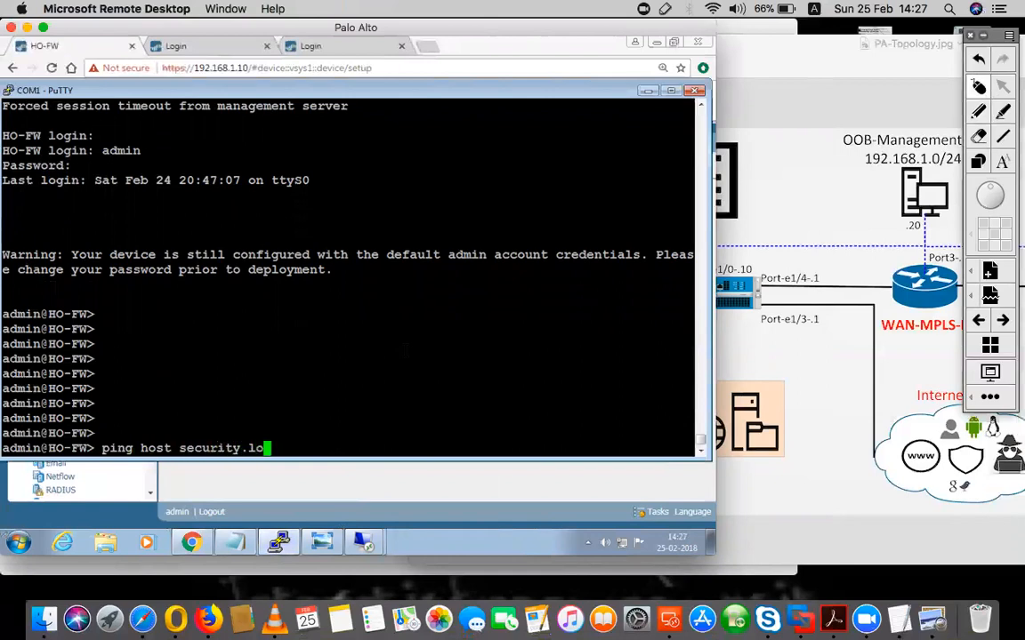
type("b")
key("Return")
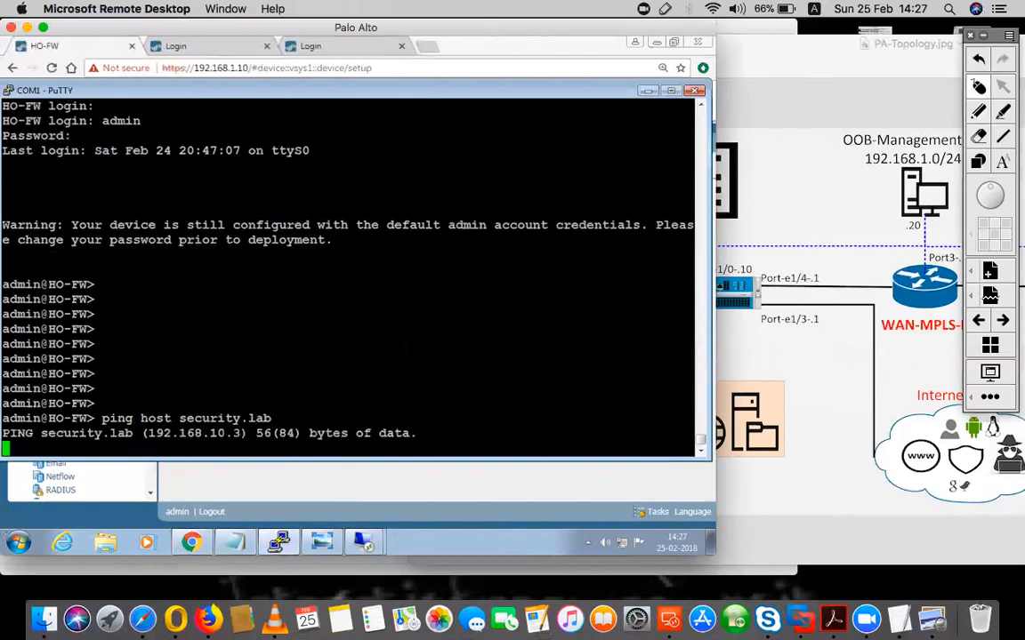
key("ctrl+c")
key("ctrl+c")
key("ctrl+c")
type("cc")
key("Return")
key("Return")
key("Return")
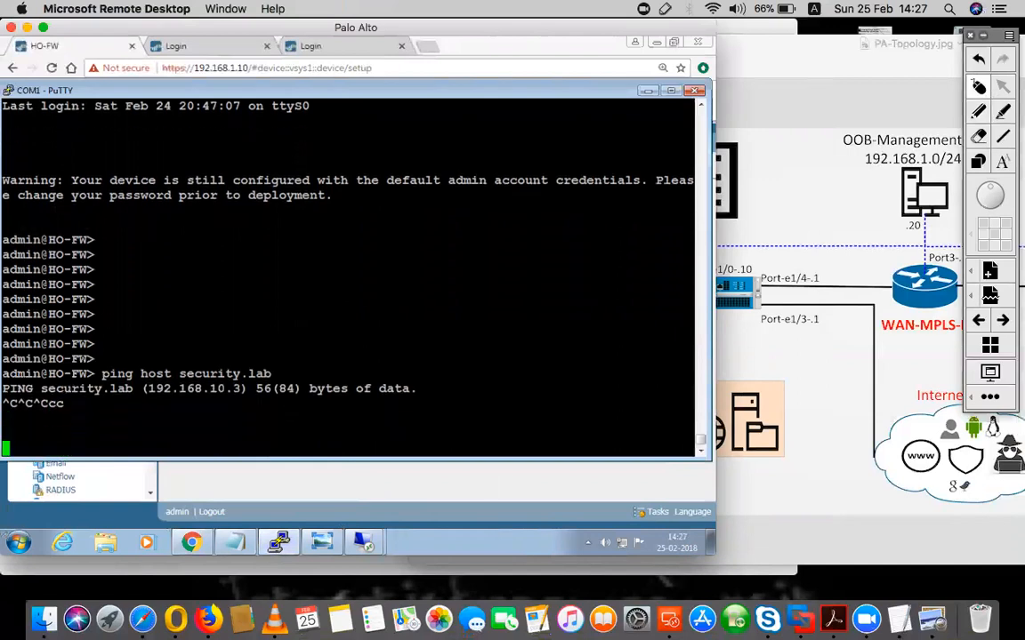
left_click_drag(243, 389, 147, 392)
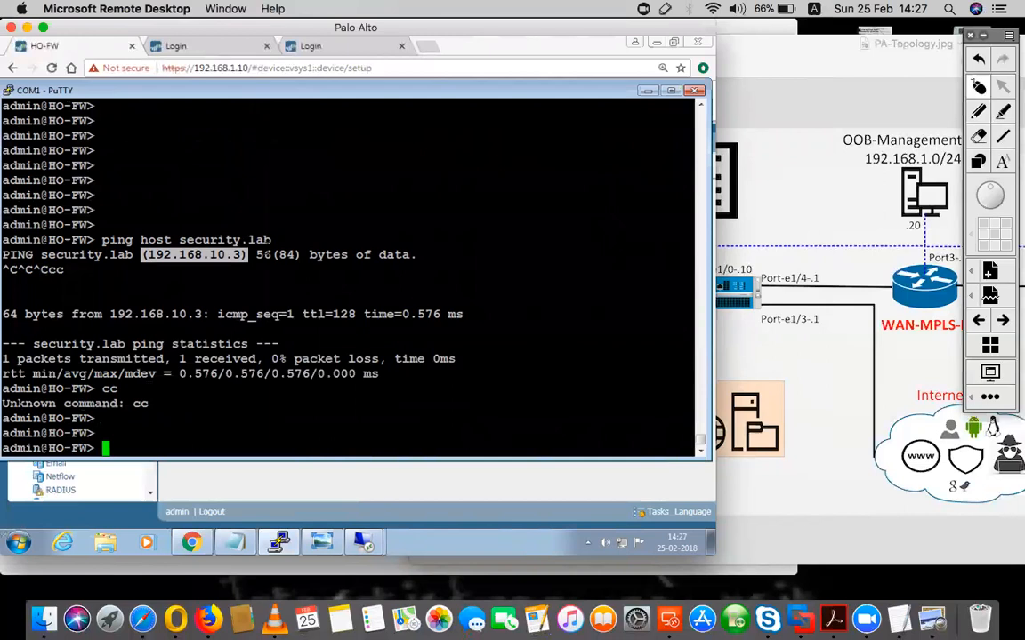
left_click(650, 92)
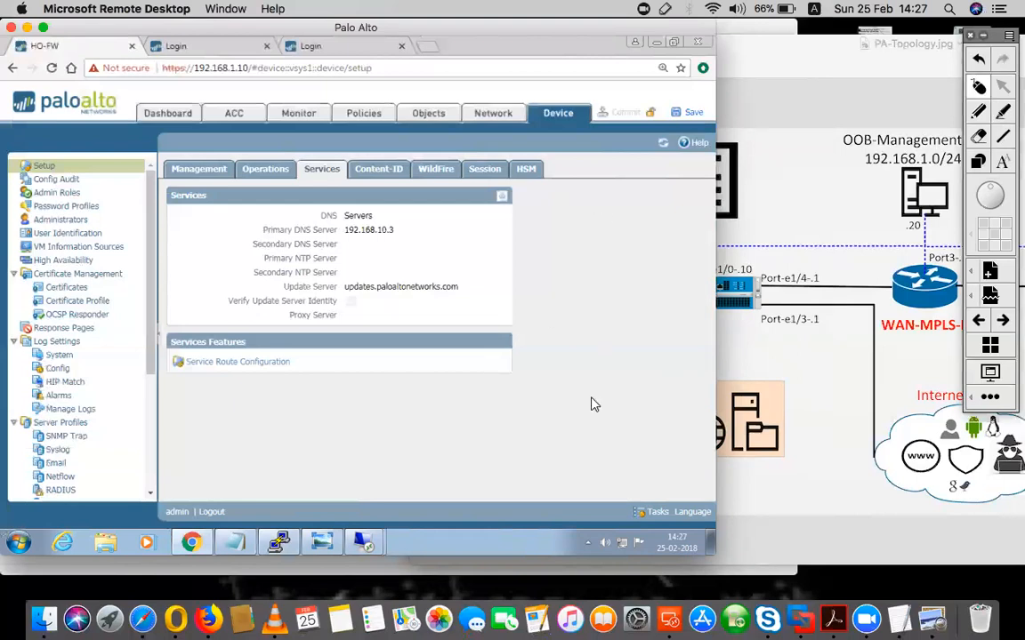
Unlock the 192.168.200.3 session and open the Administrator account's Member Of tab
mouse_move(365, 541)
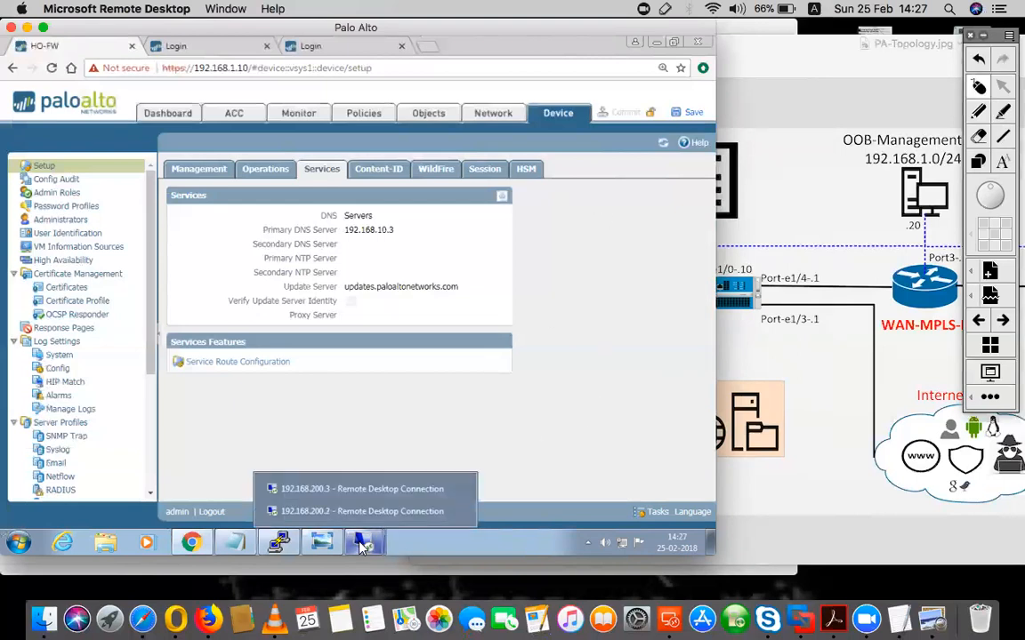
left_click(362, 497)
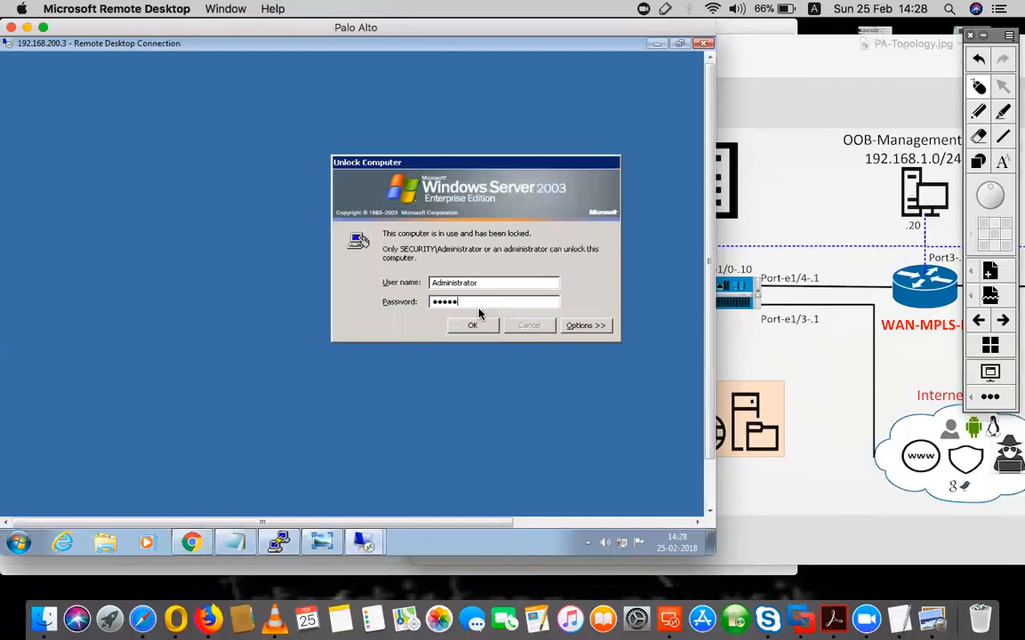
key("Return")
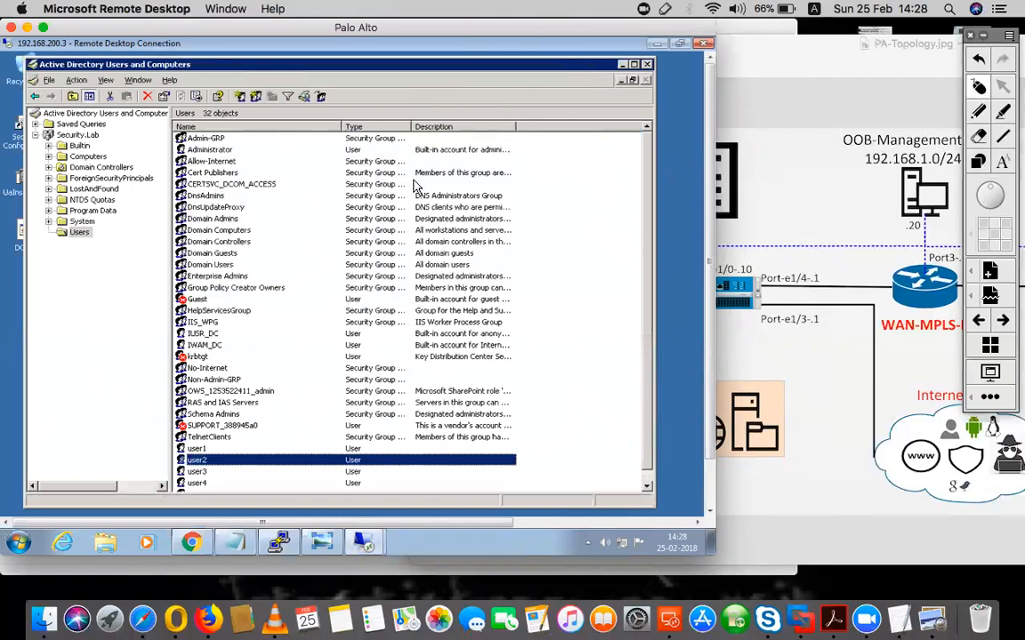
left_click(211, 151)
right_click(211, 158)
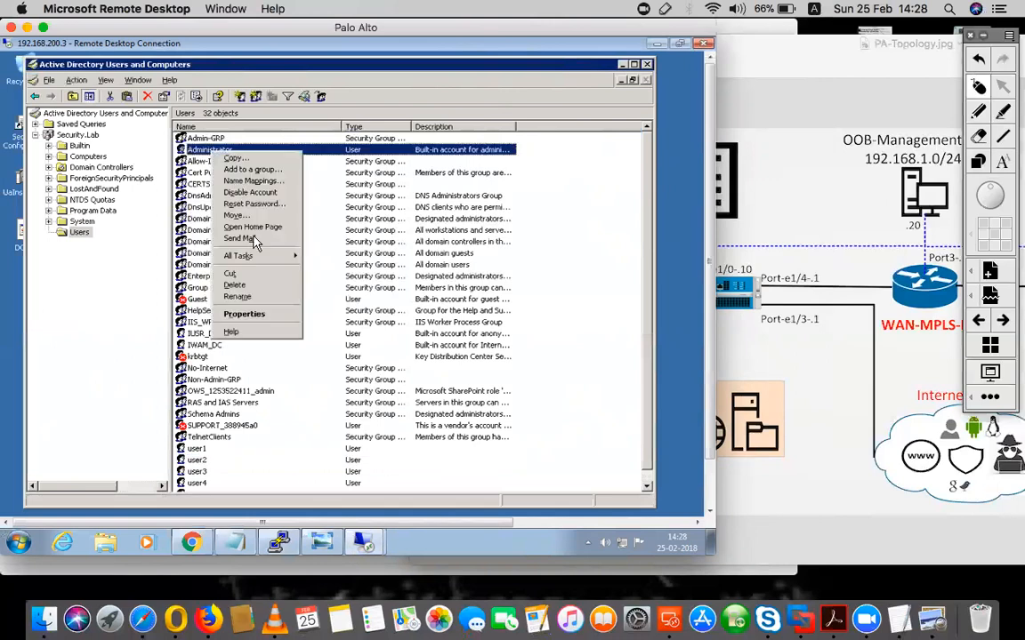
left_click(248, 315)
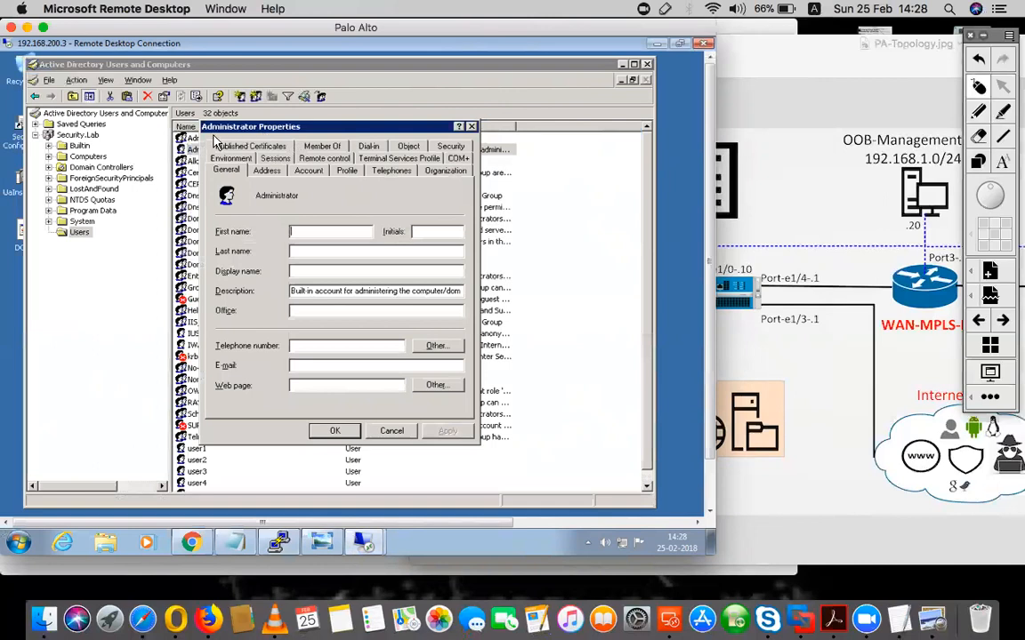
left_click(337, 147)
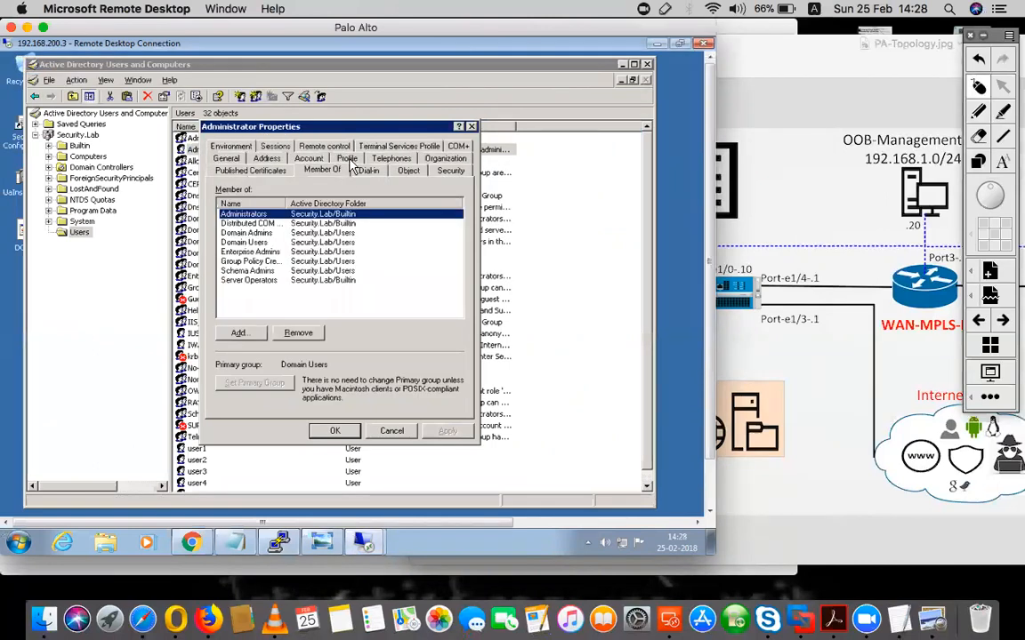
Mark the Distributed COM Users, Event Log Readers and Server Operators requirements in the lab notes
left_click(975, 113)
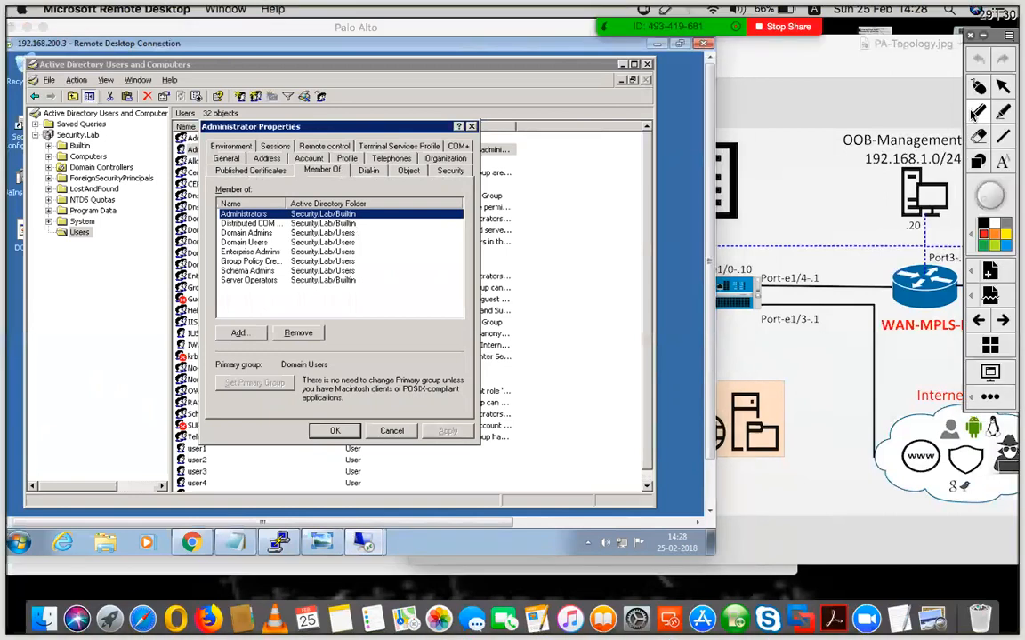
left_click(979, 87)
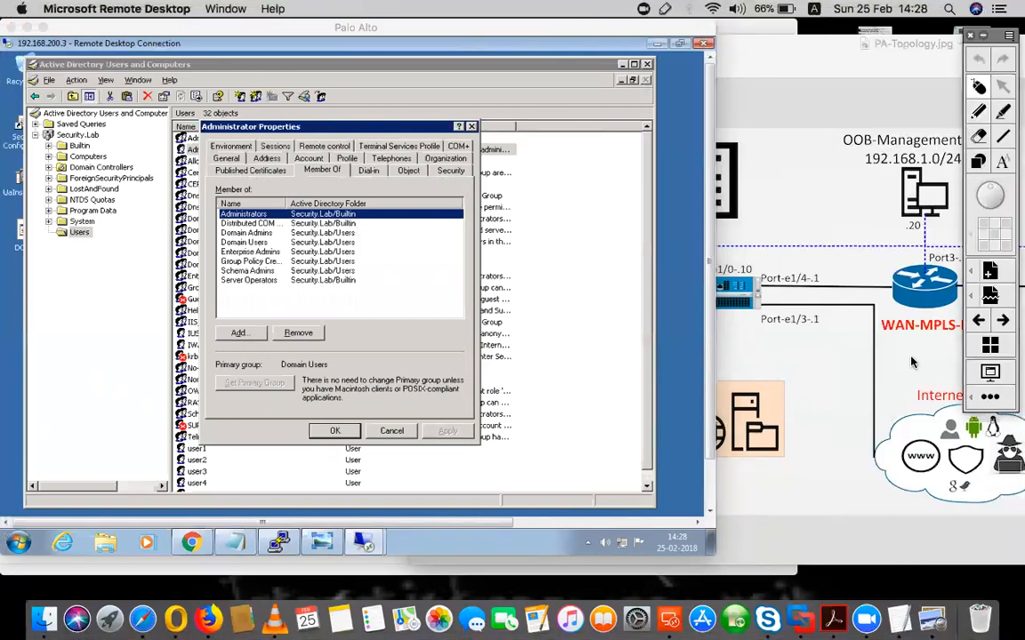
left_click(894, 614)
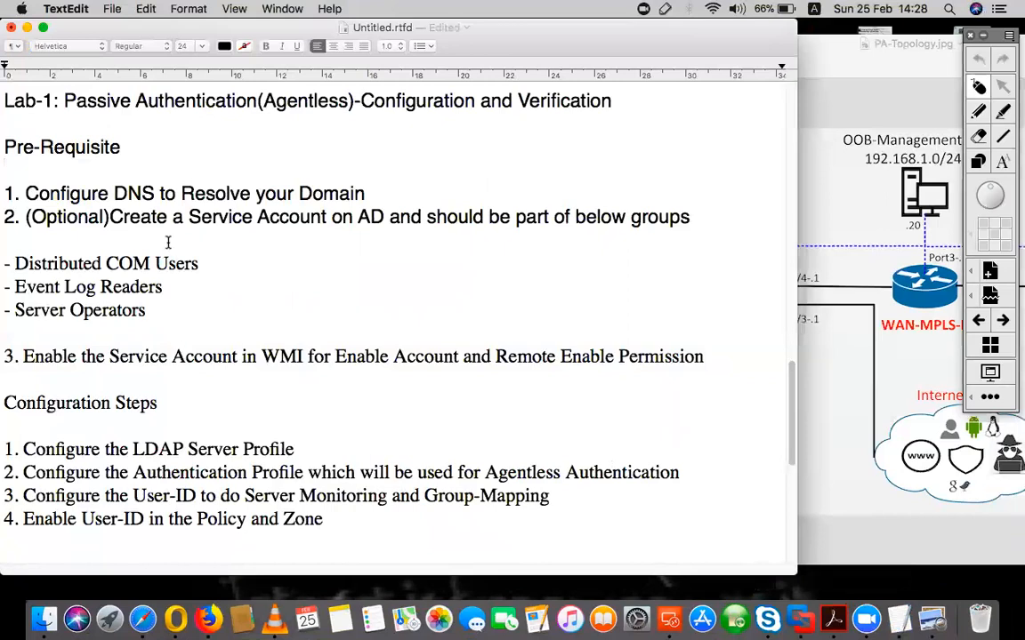
left_click_drag(168, 258, 7, 261)
left_click_drag(162, 286, 20, 289)
left_click_drag(148, 312, 7, 311)
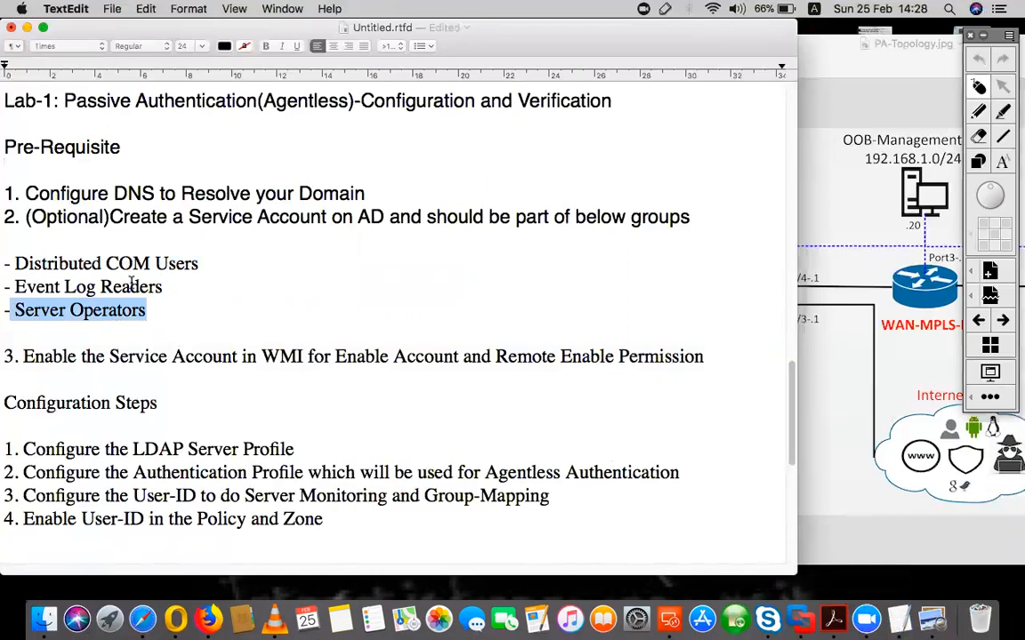
Point out Administrator's Distributed COM and Server Operators memberships, then cancel the properties
left_click(27, 30)
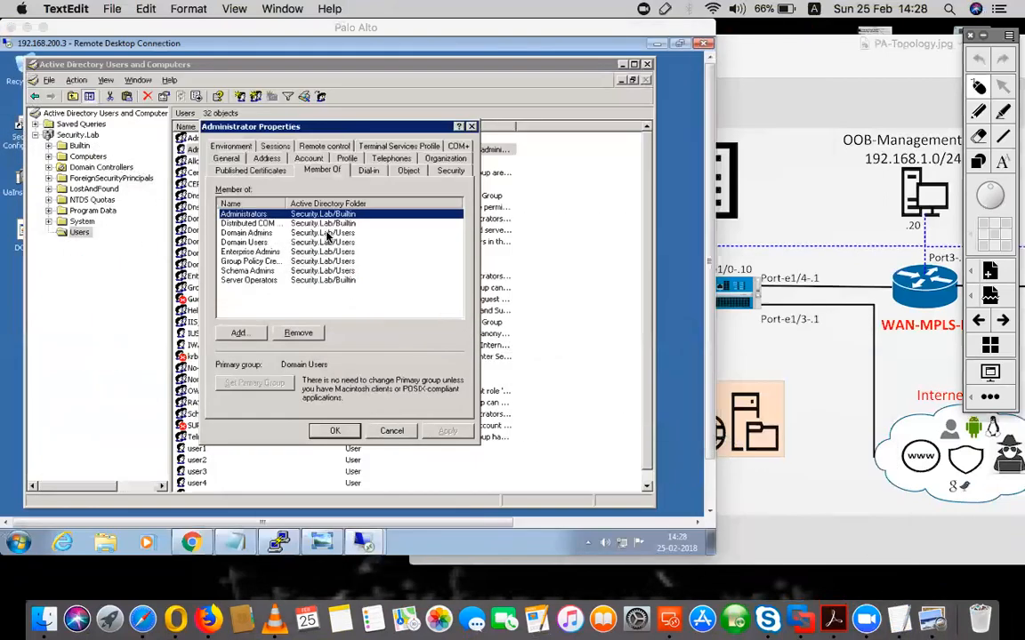
left_click(240, 223)
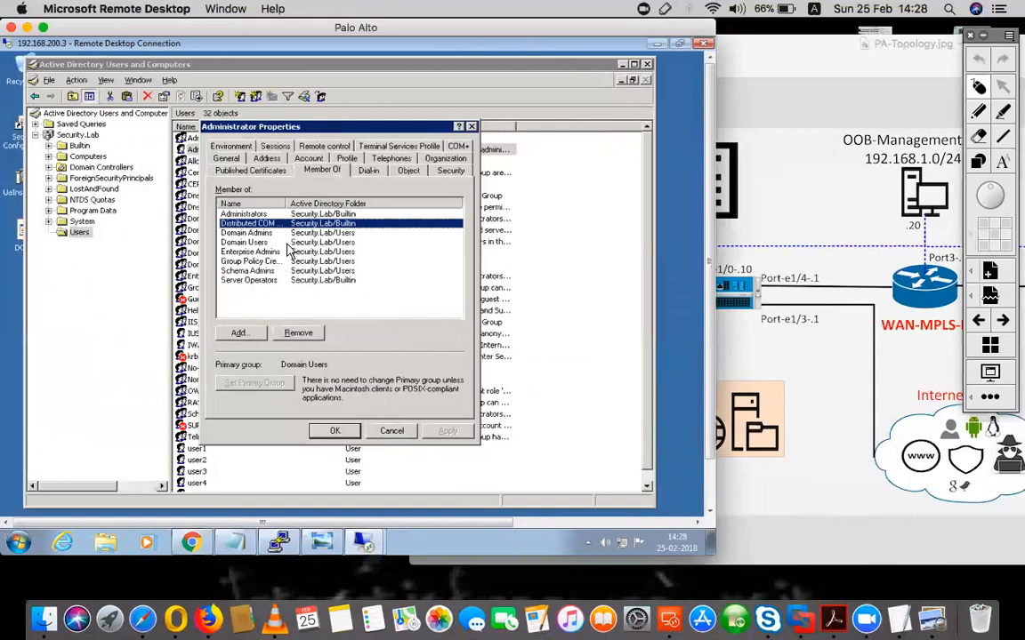
left_click(245, 282)
left_click(392, 432)
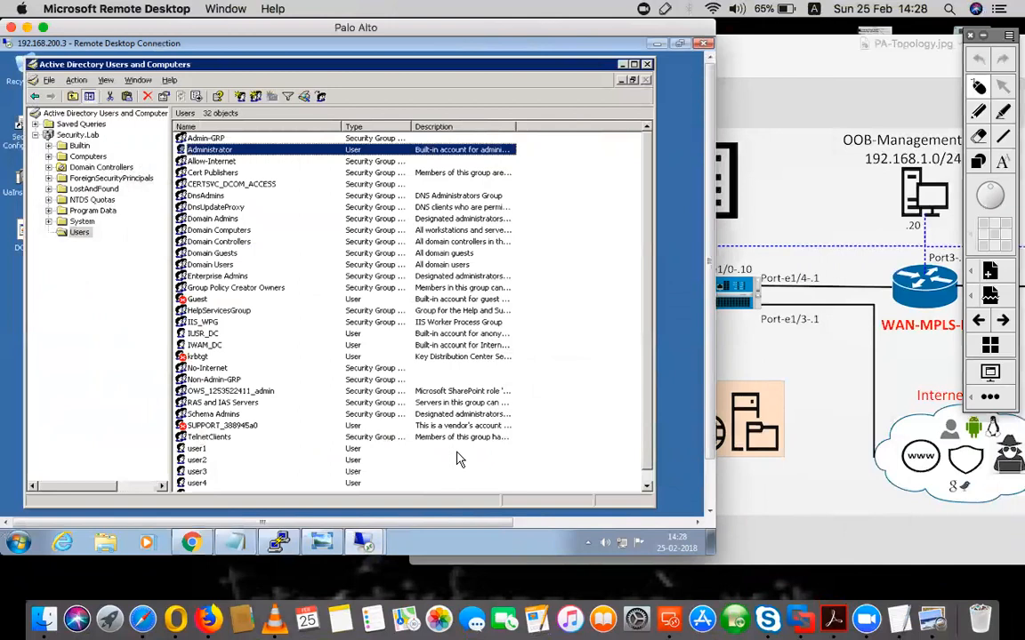
left_click(901, 616)
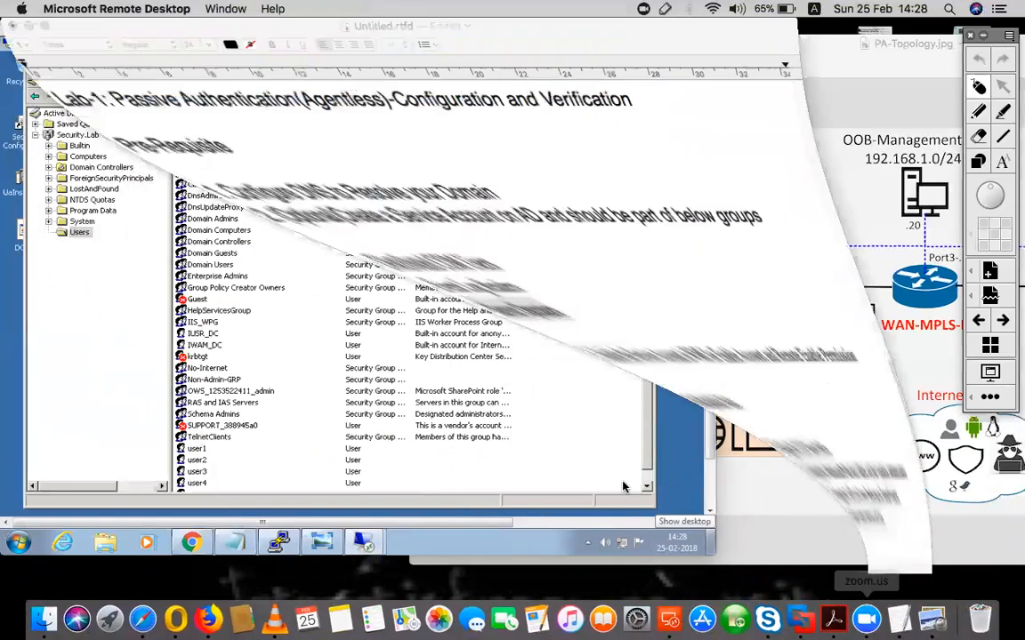
left_click_drag(190, 290, 45, 290)
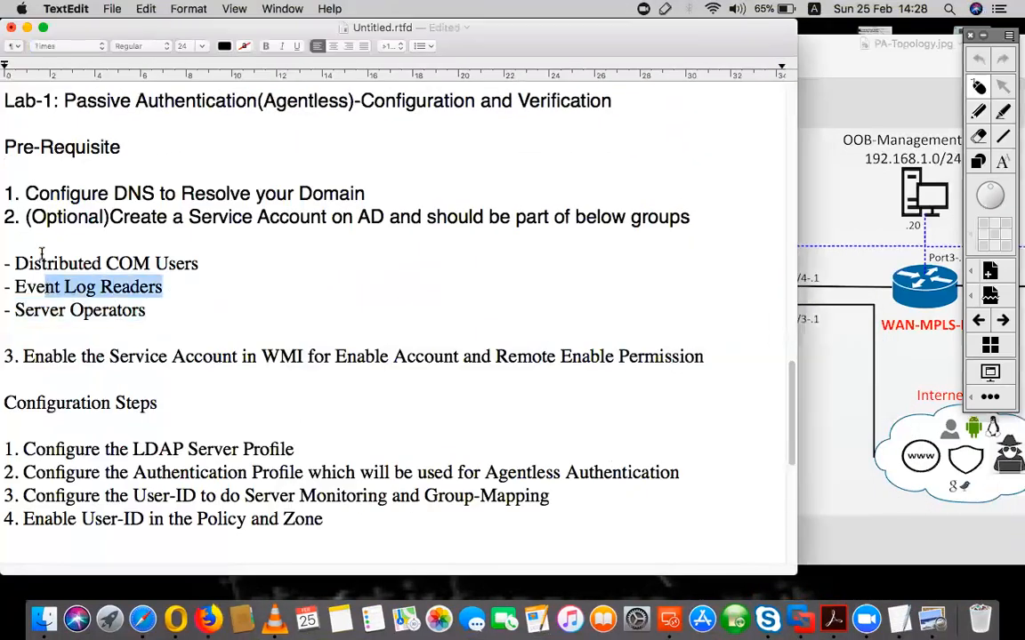
left_click_drag(24, 354, 297, 355)
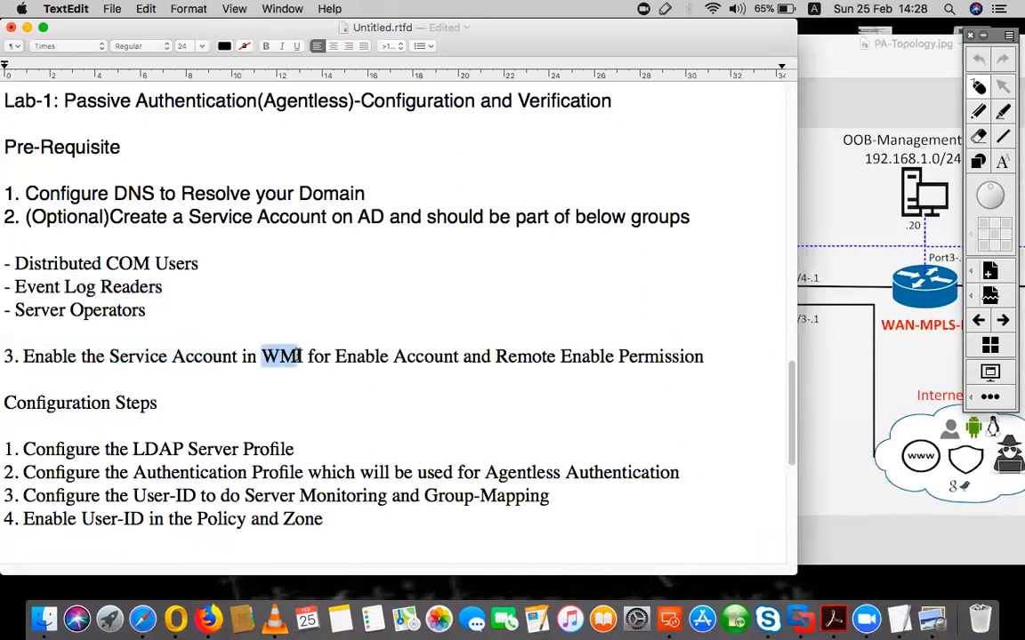
left_click(27, 28)
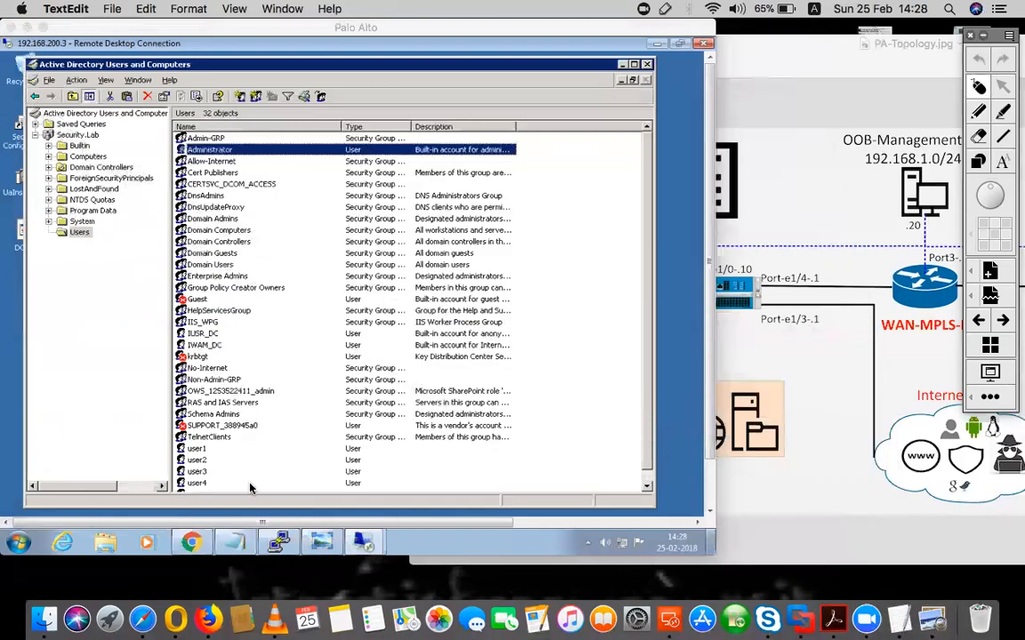
Launch wmimgmt.msc from Run on the server and open the WMI Control (Local) properties
left_click(707, 411)
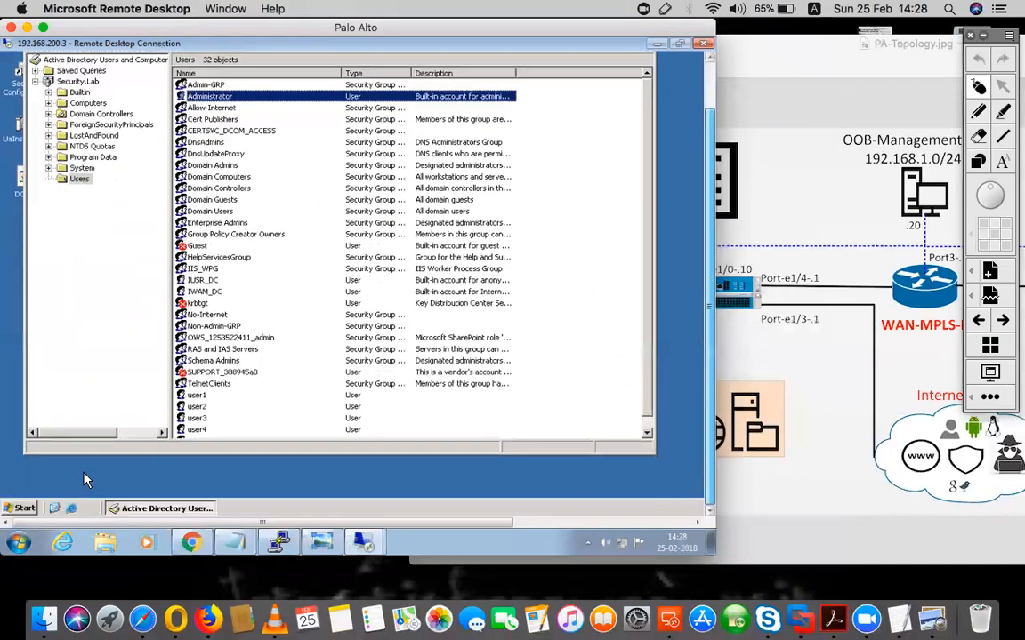
left_click(24, 507)
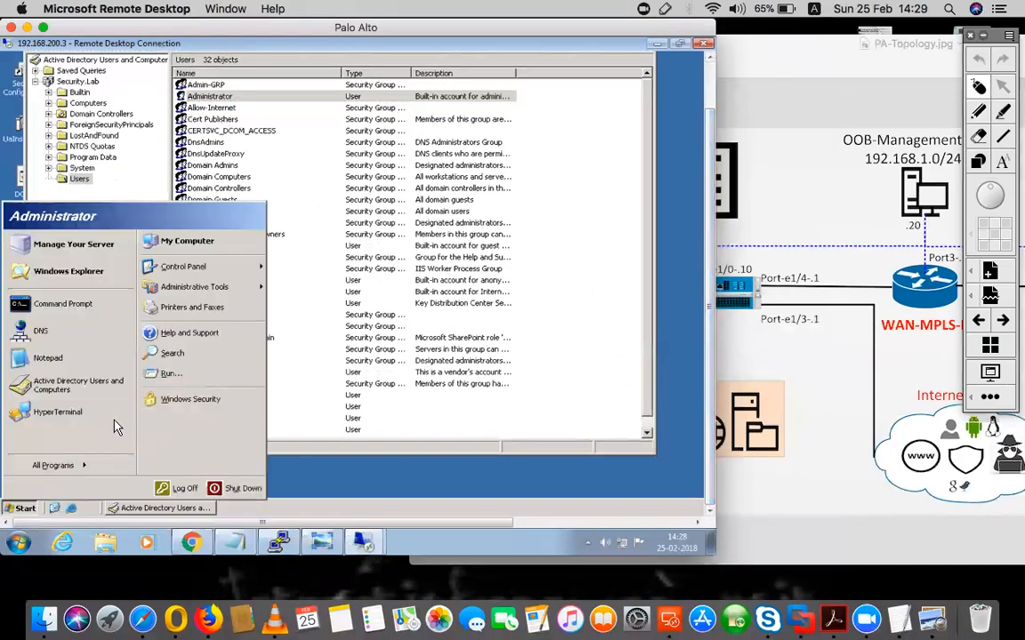
left_click(177, 374)
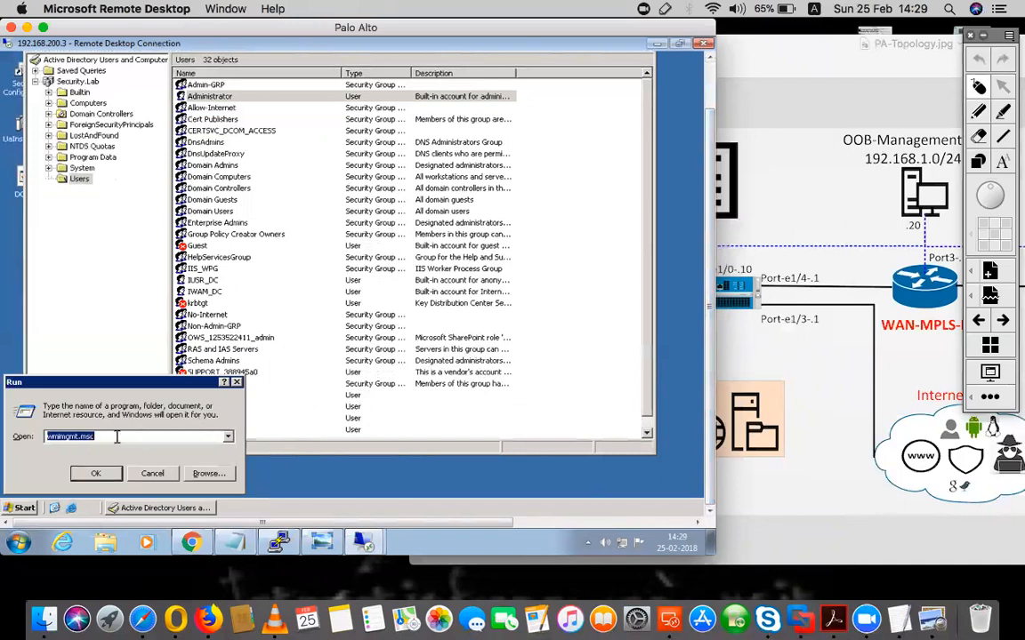
left_click(99, 474)
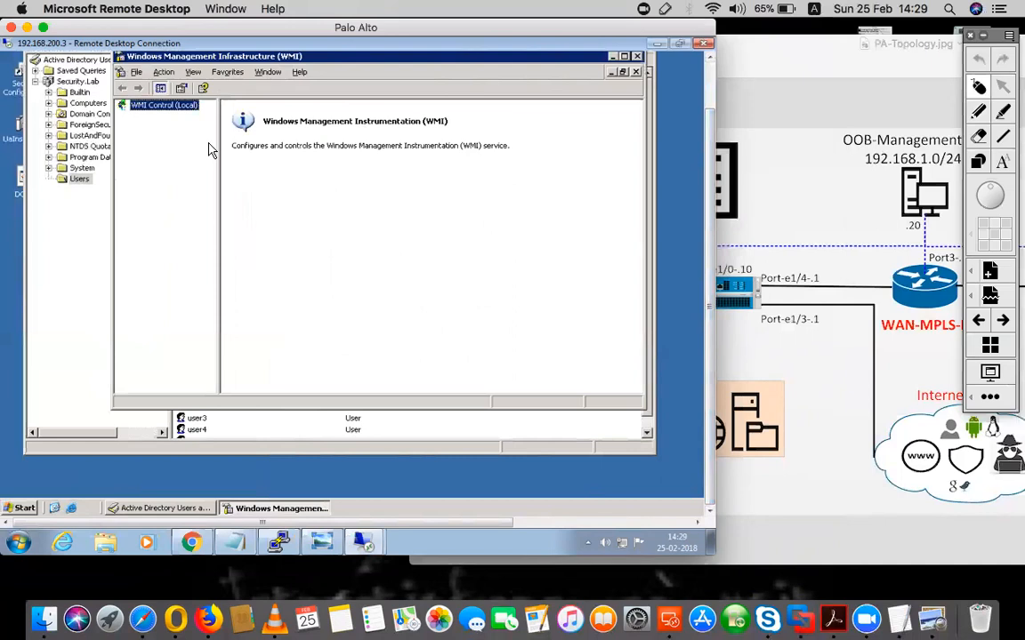
left_click(162, 74)
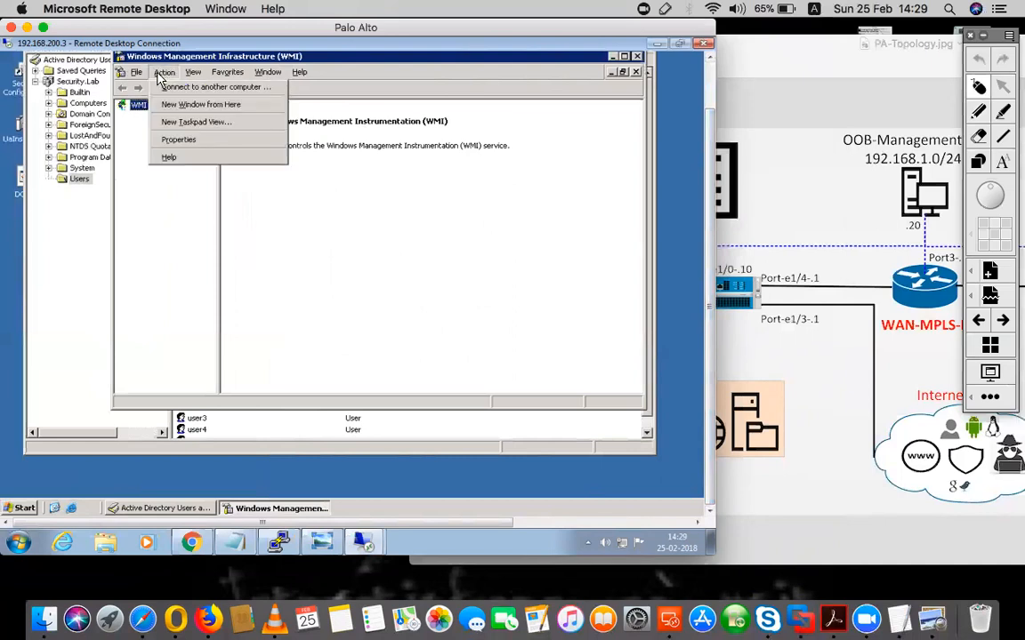
left_click(176, 143)
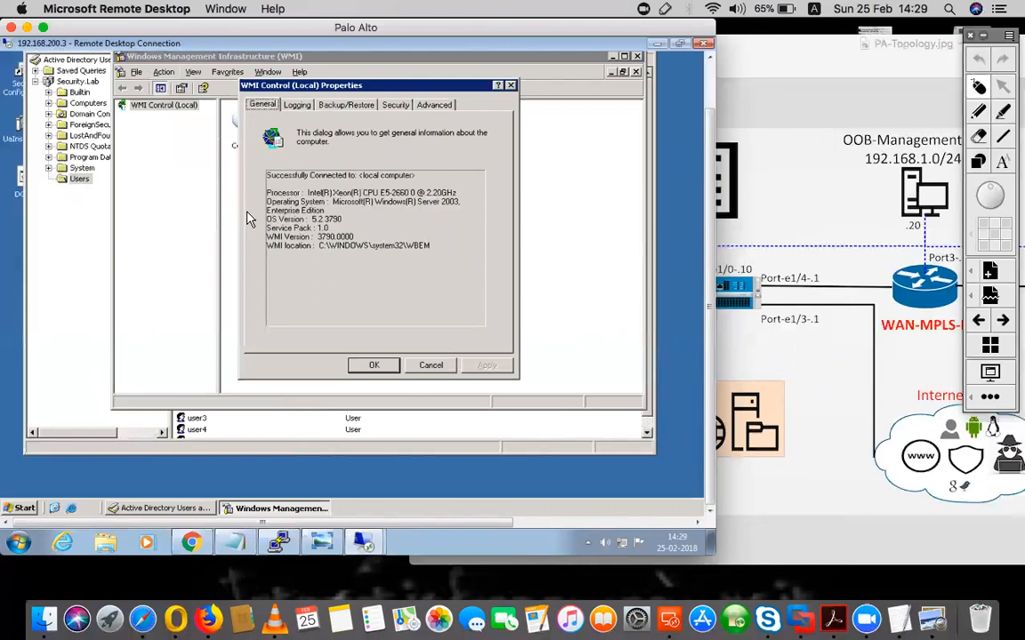
Expand Root to the CIMV2 namespace on the Security tab and open its security settings
left_click(396, 105)
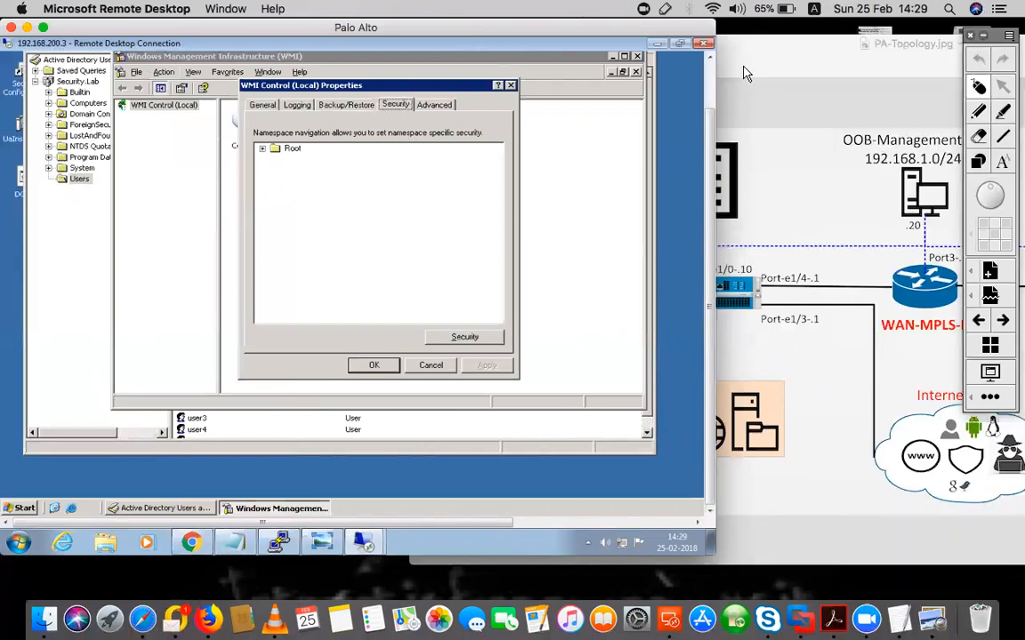
double_click(271, 151)
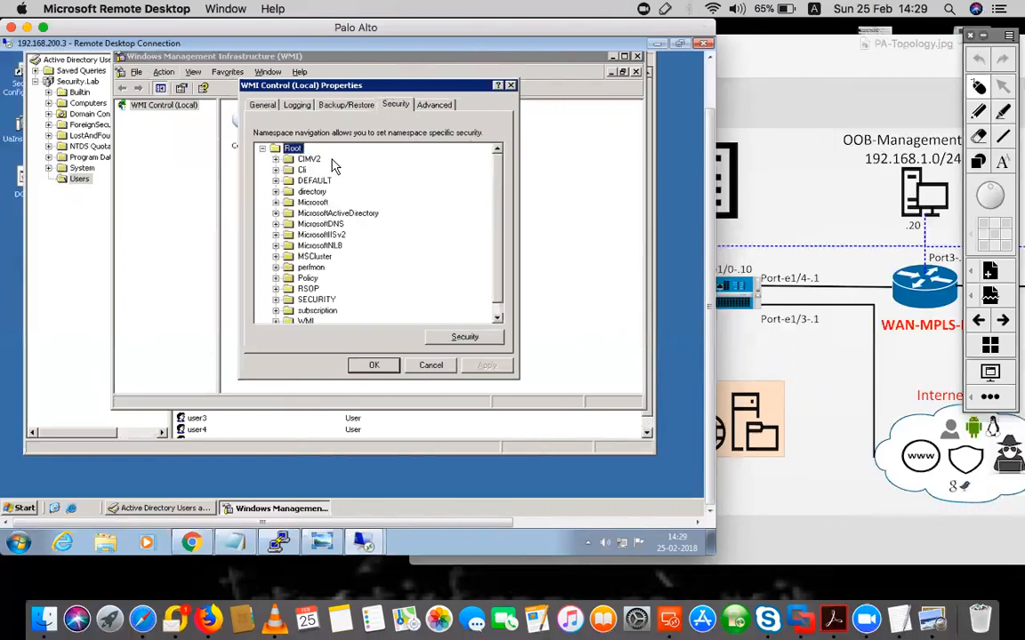
left_click(276, 159)
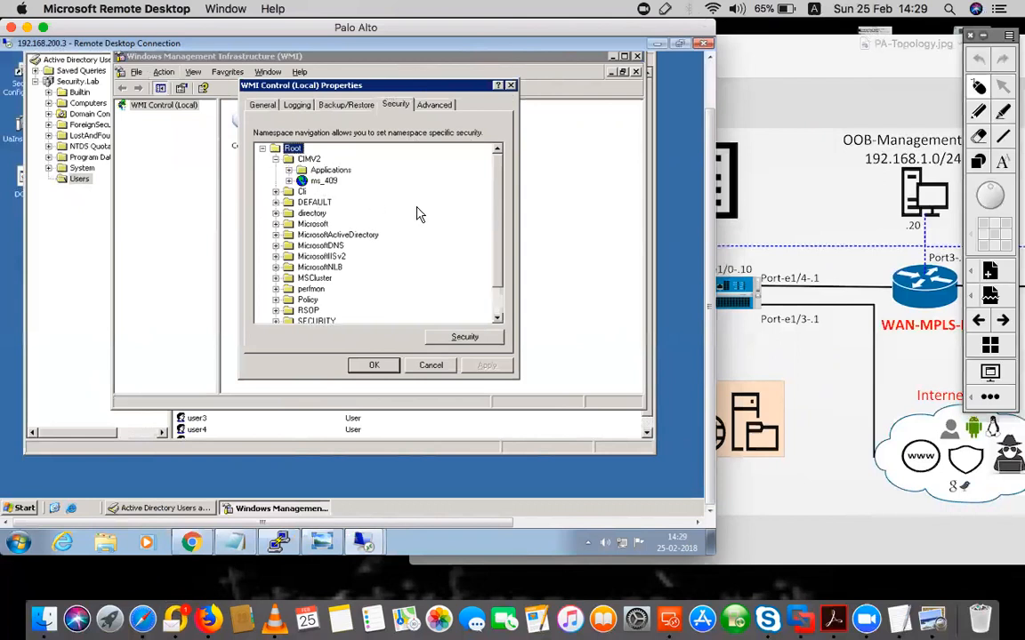
left_click(288, 170)
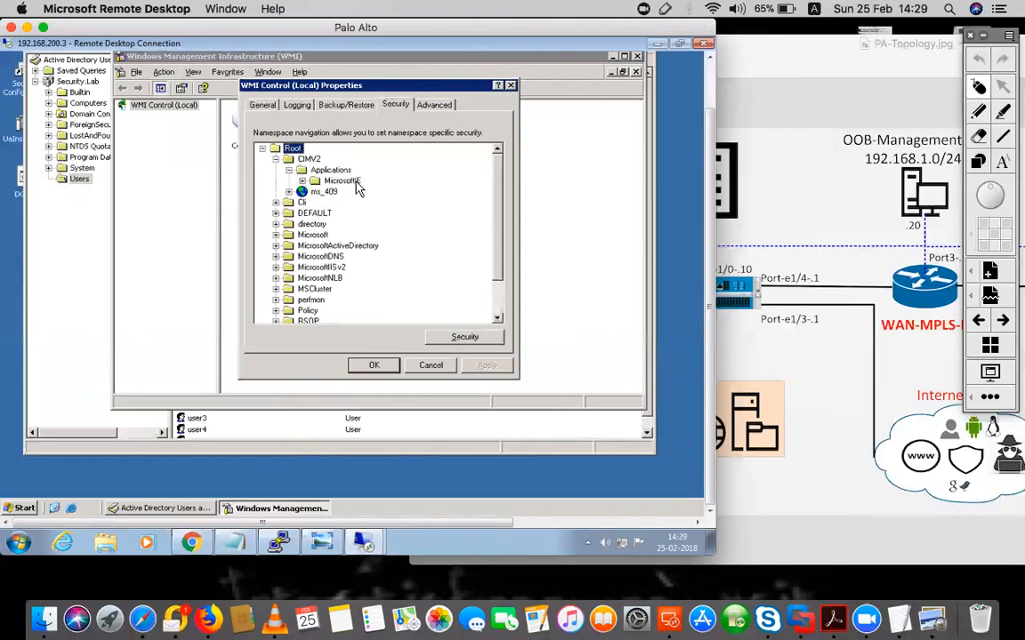
left_click(276, 160)
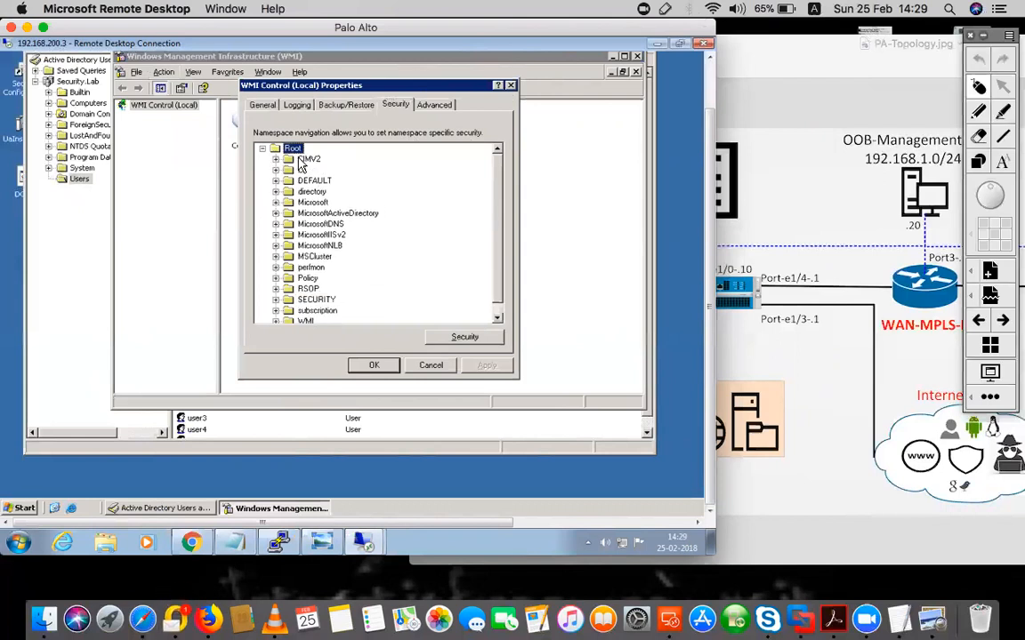
left_click(462, 341)
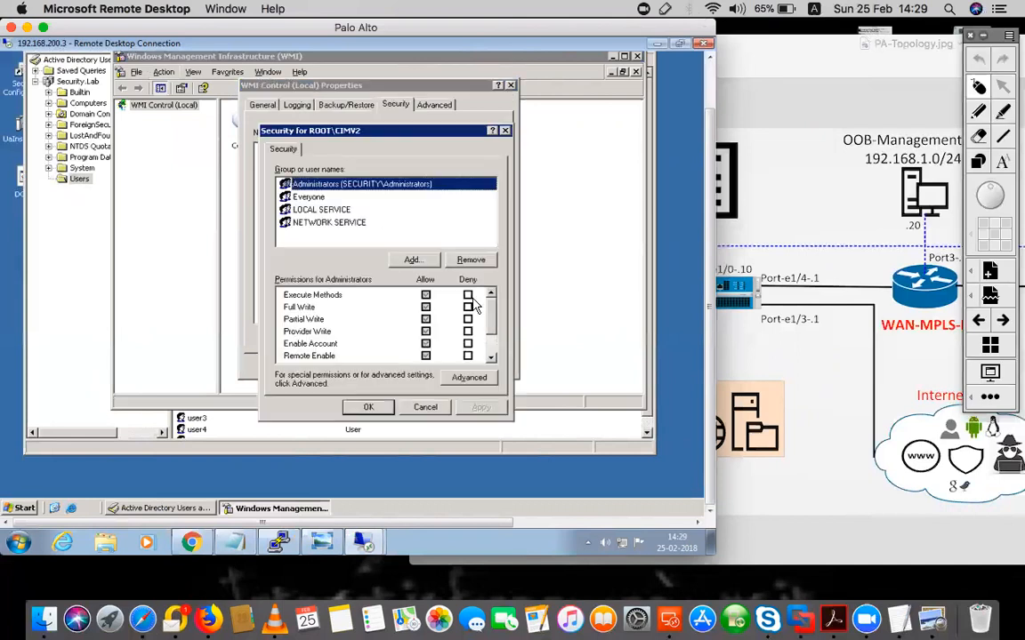
left_click(423, 410)
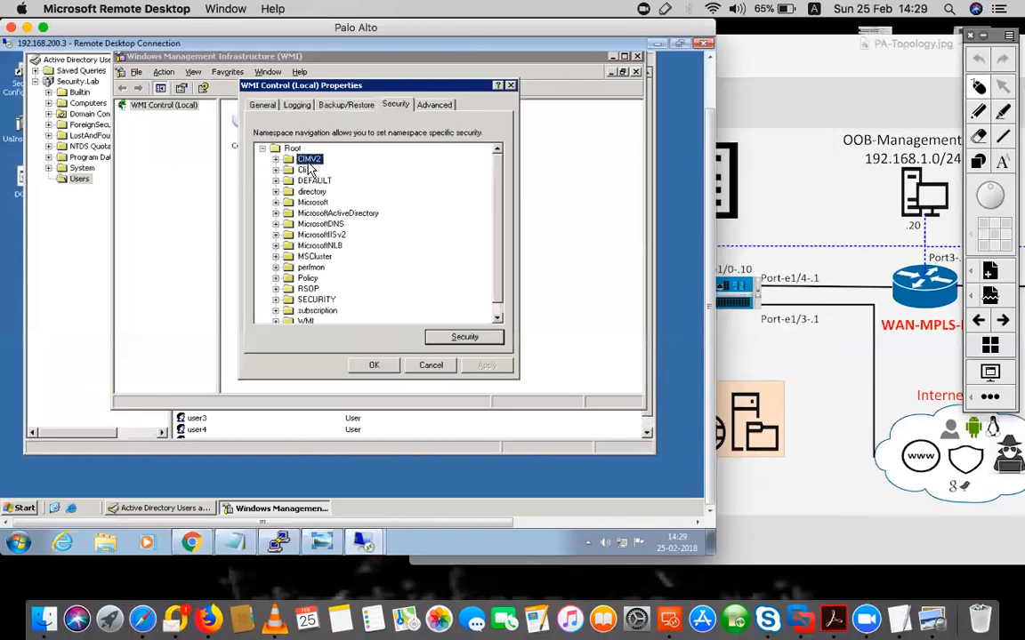
left_click(463, 337)
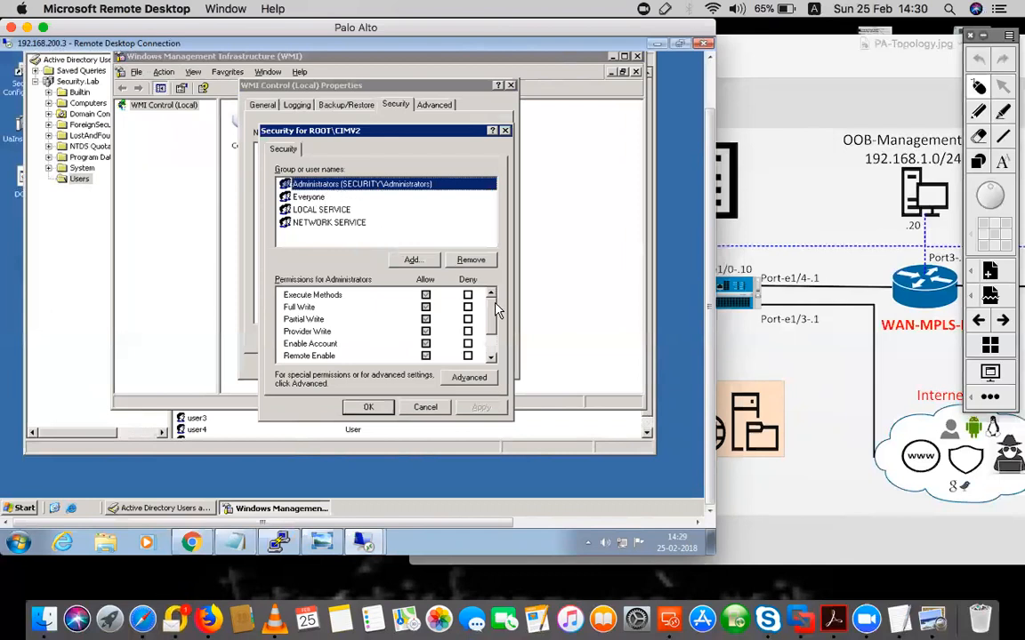
Review the Administrators group's CIMV2 permissions, then cancel both dialogs and close the WMI console
scroll(497, 308, "down", 1)
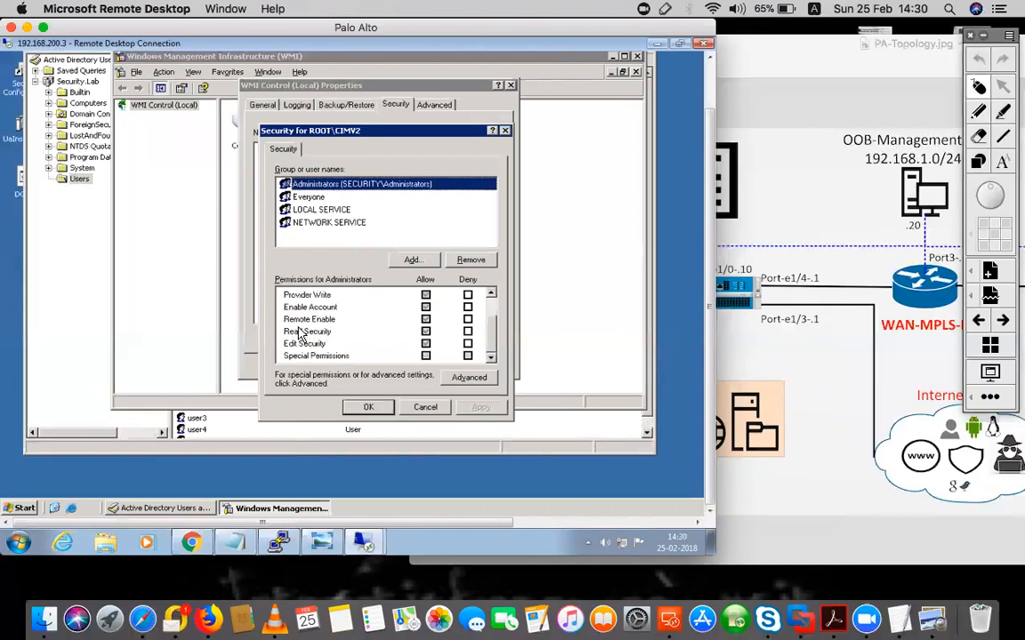
left_click(342, 309)
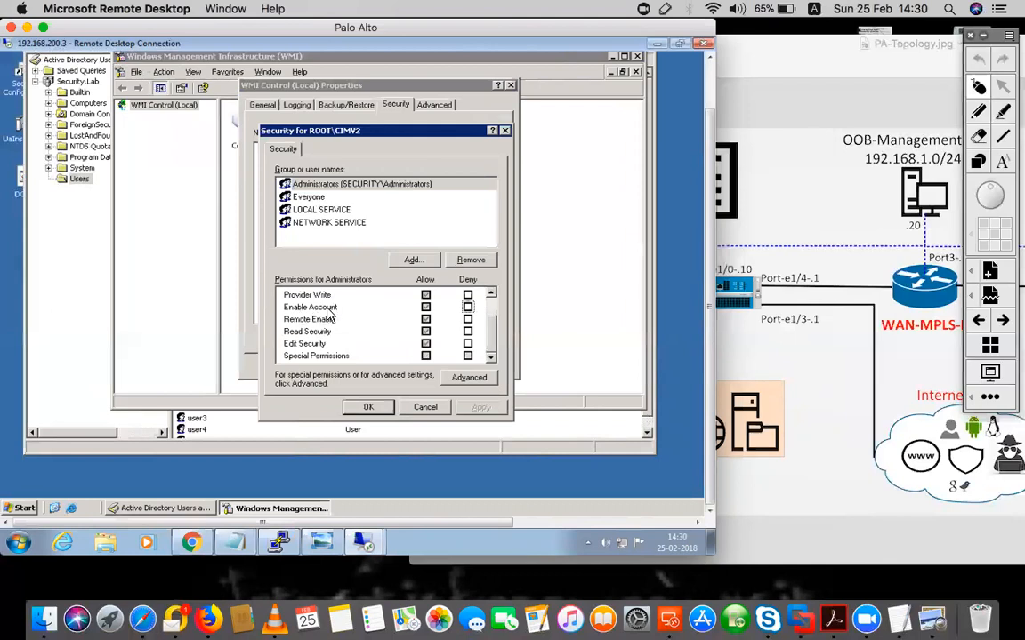
left_click(426, 408)
left_click(430, 364)
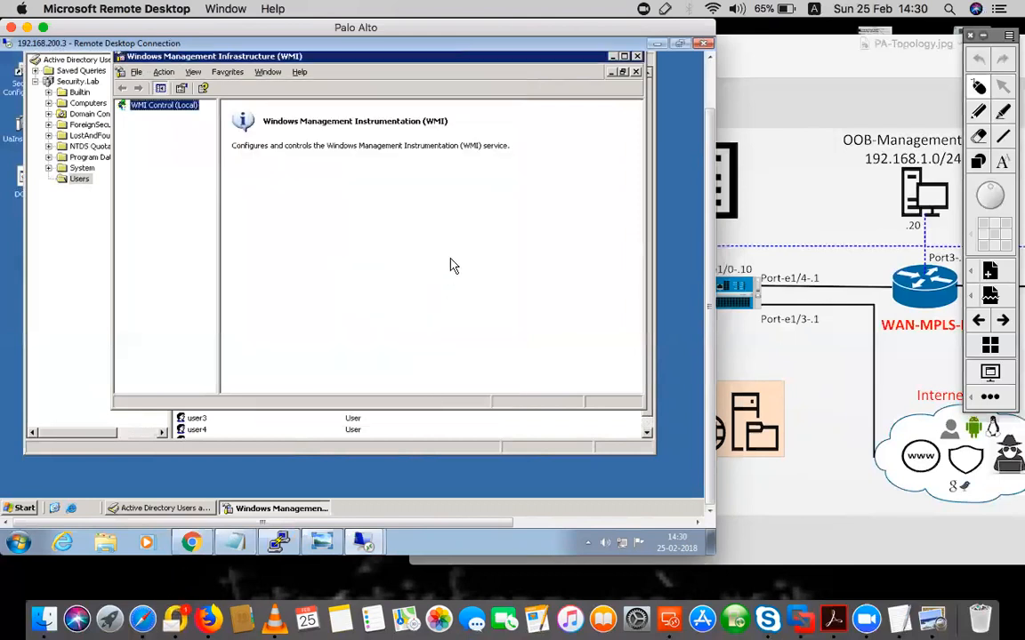
left_click(637, 56)
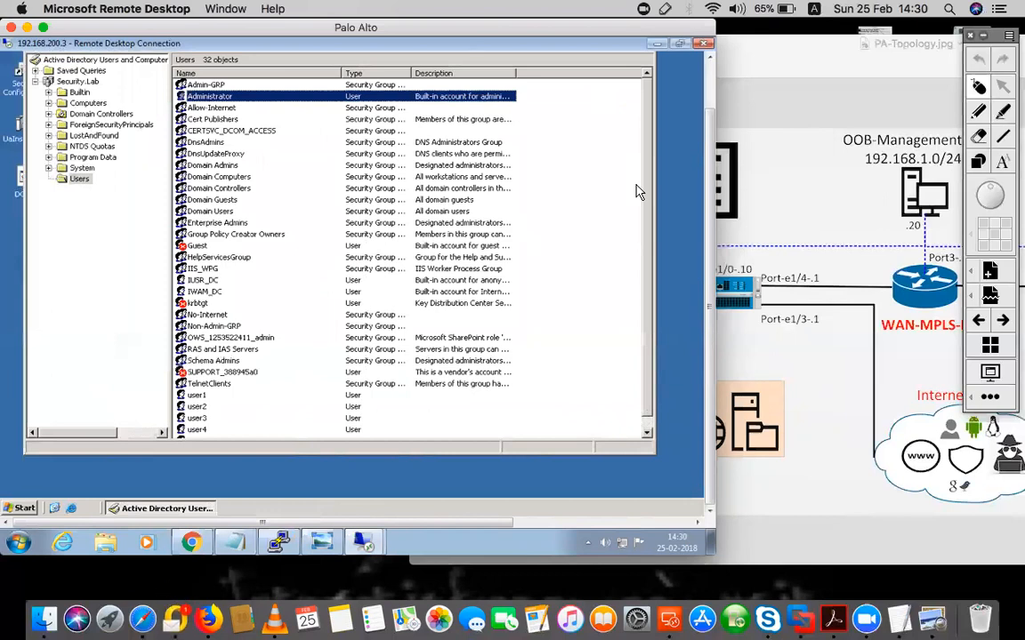
left_click(901, 617)
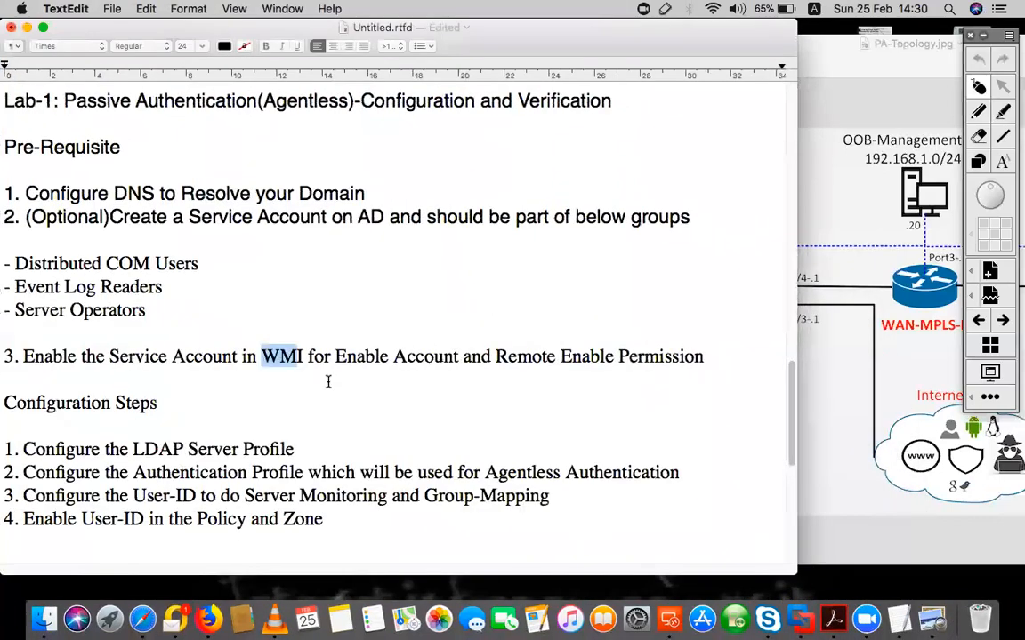
scroll(328, 381, "down", 2)
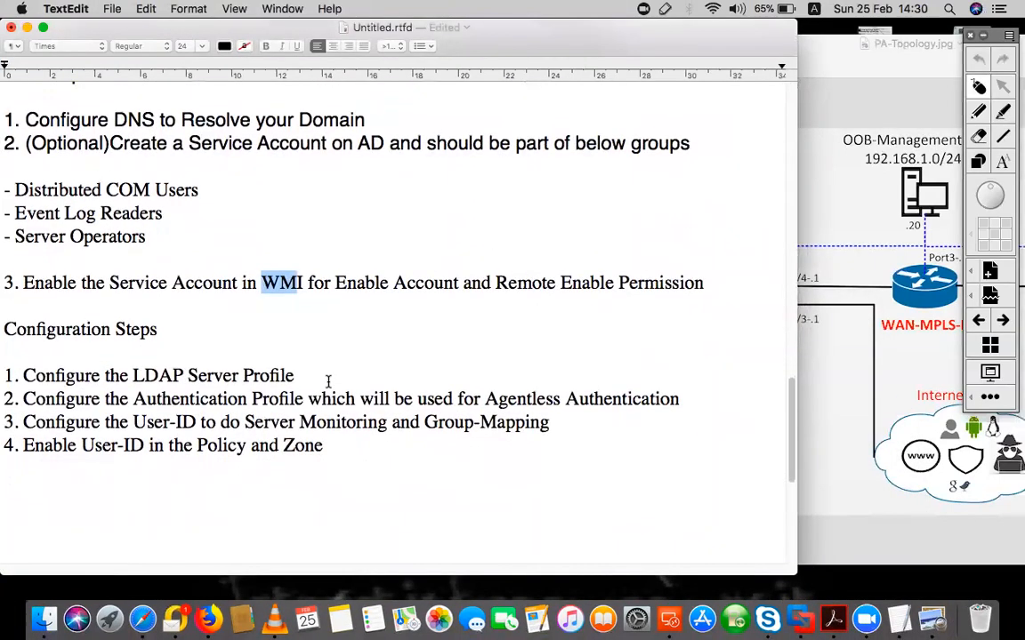
left_click_drag(4, 329, 127, 330)
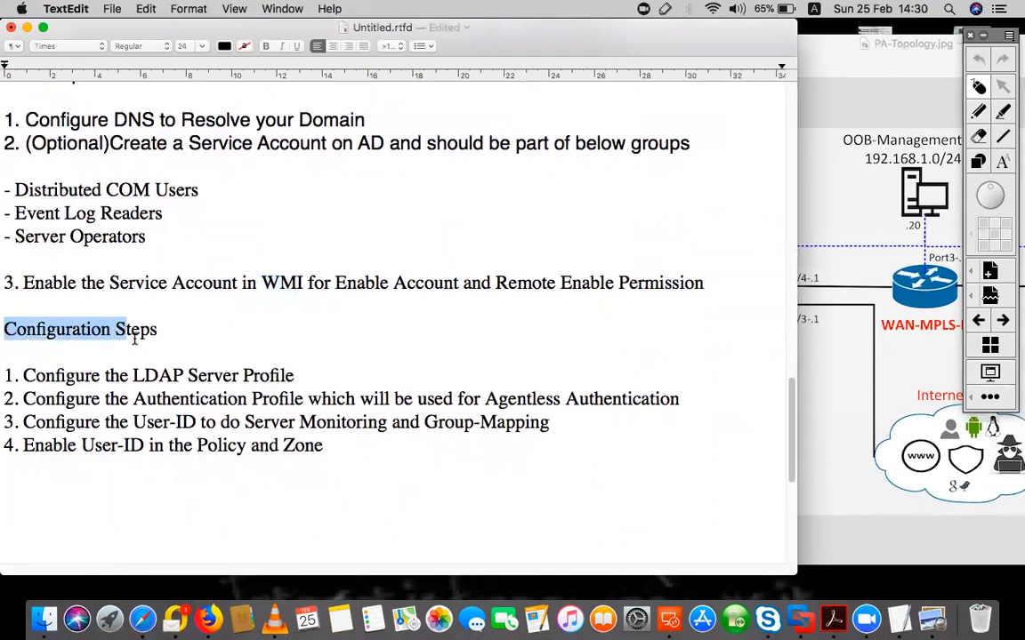
left_click_drag(328, 451, 307, 381)
left_click(44, 376)
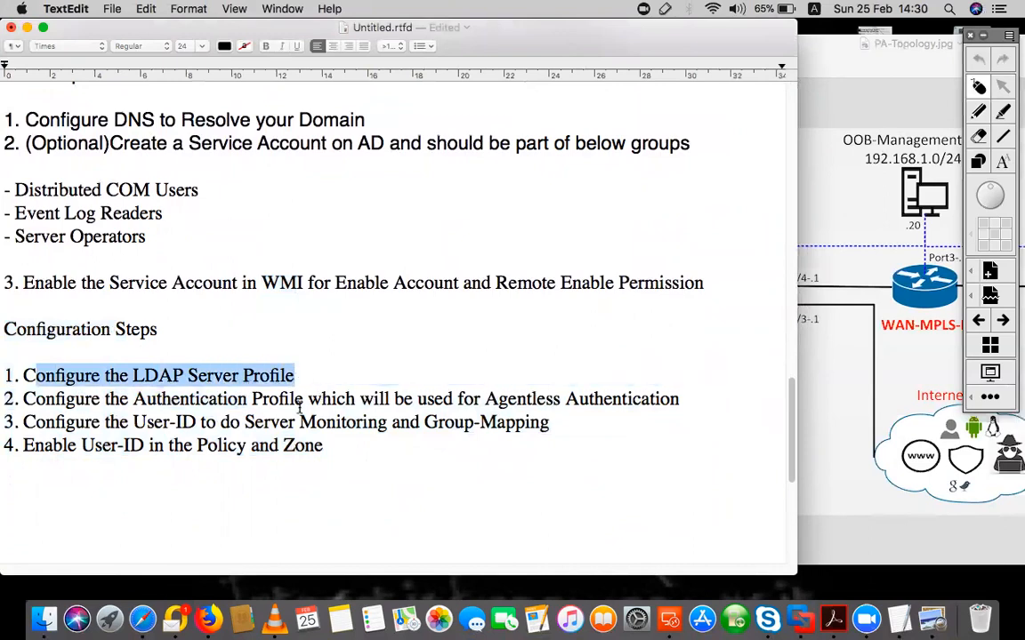
left_click_drag(55, 399, 358, 398)
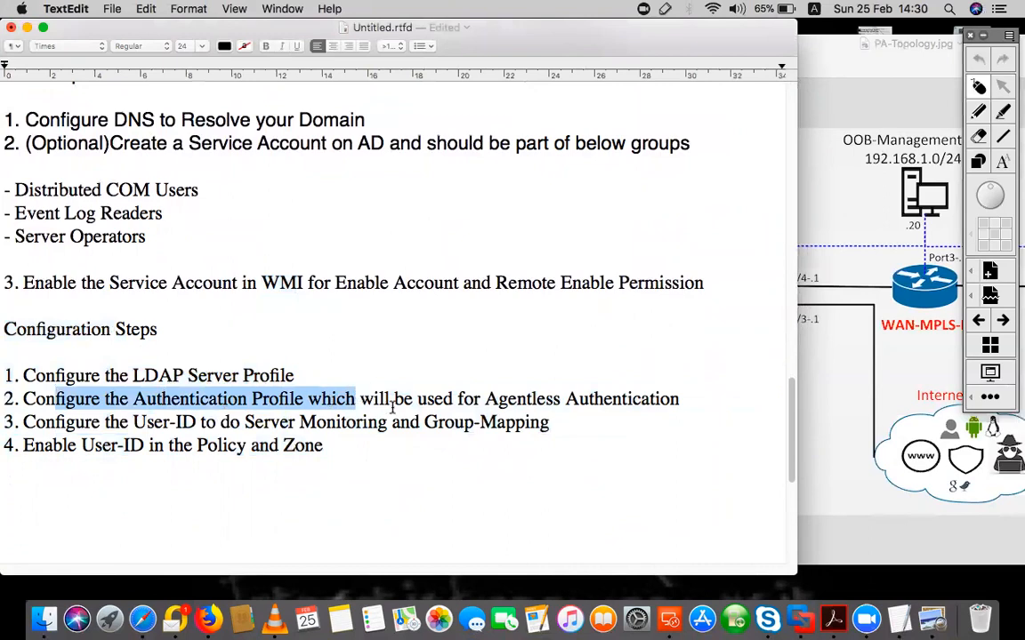
left_click_drag(76, 421, 211, 422)
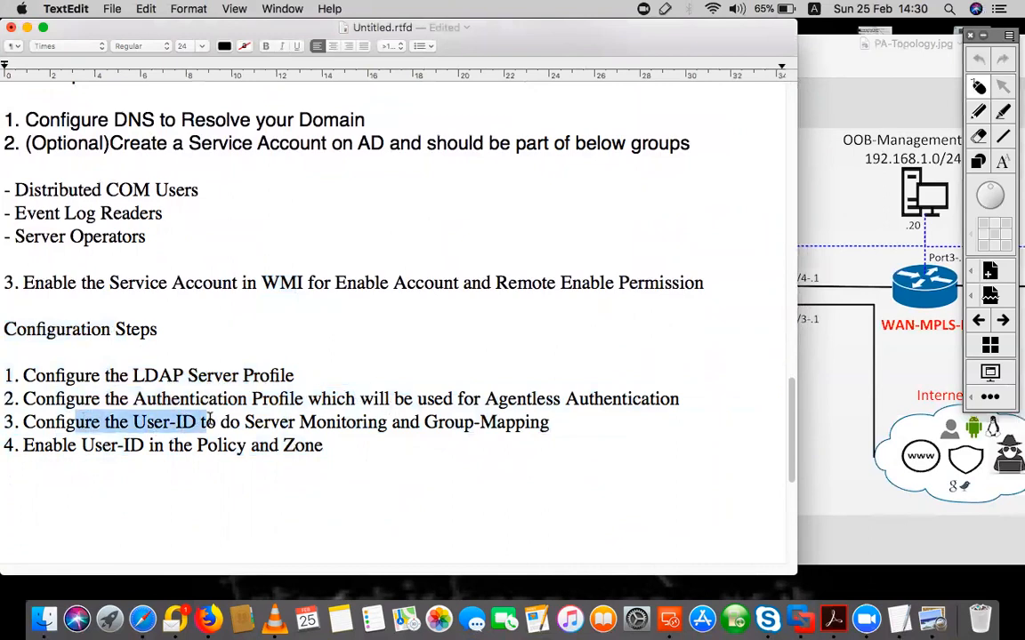
left_click_drag(245, 421, 551, 422)
left_click_drag(334, 446, 8, 374)
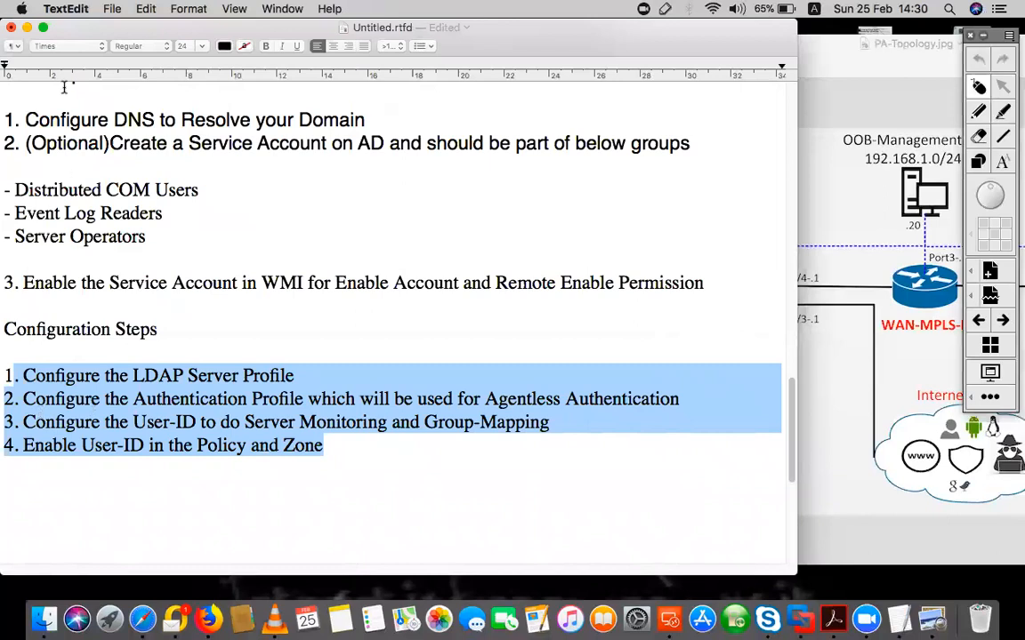
left_click(169, 381)
left_click_drag(296, 381, 133, 373)
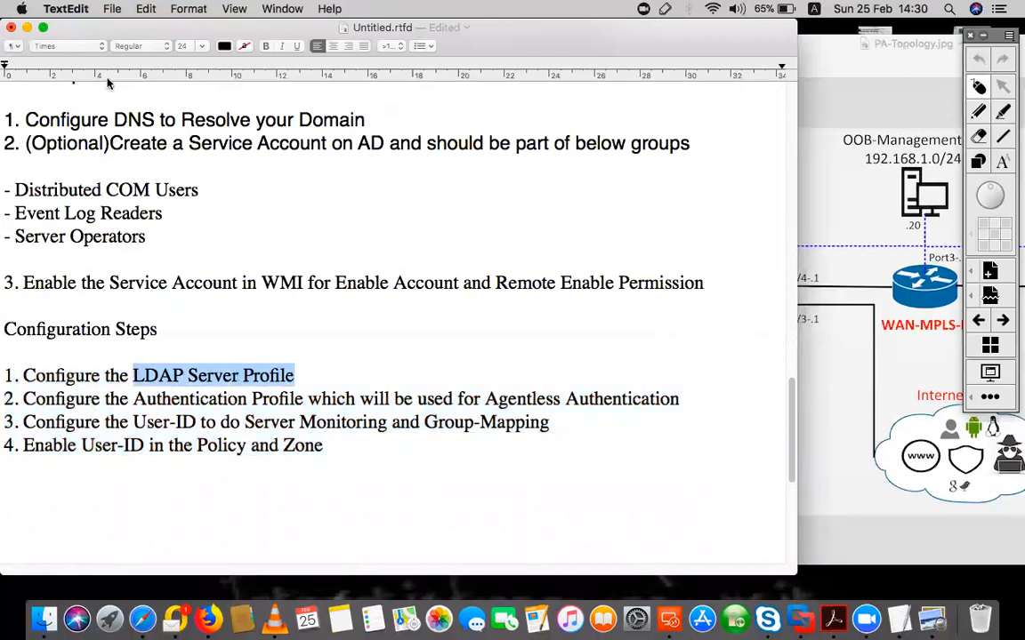
left_click(28, 29)
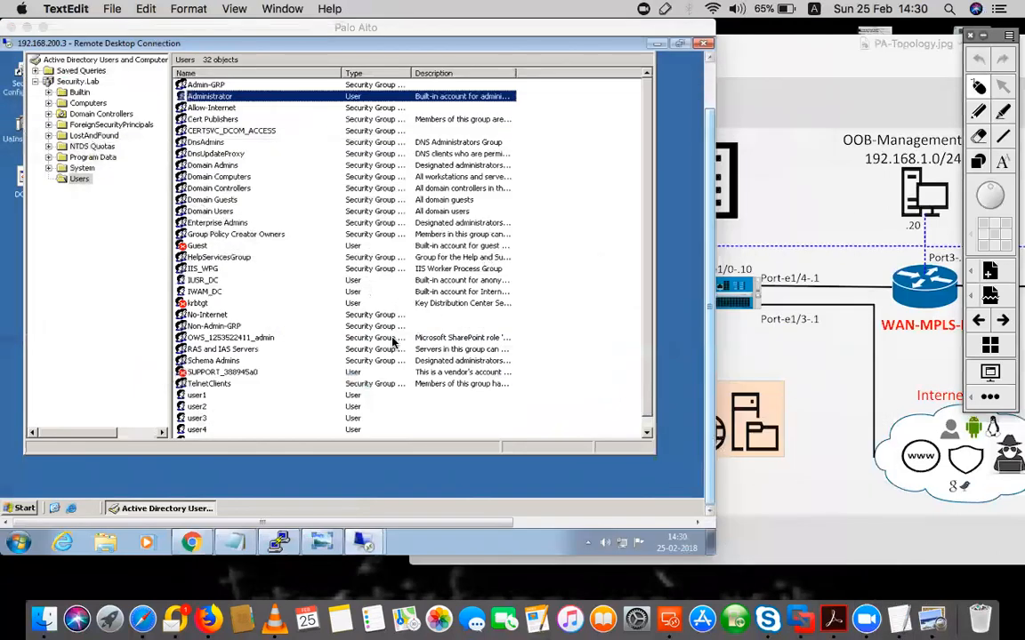
Check user1's group memberships, confirming it belongs to Allow-Internet
scroll(648, 327, "down", 1)
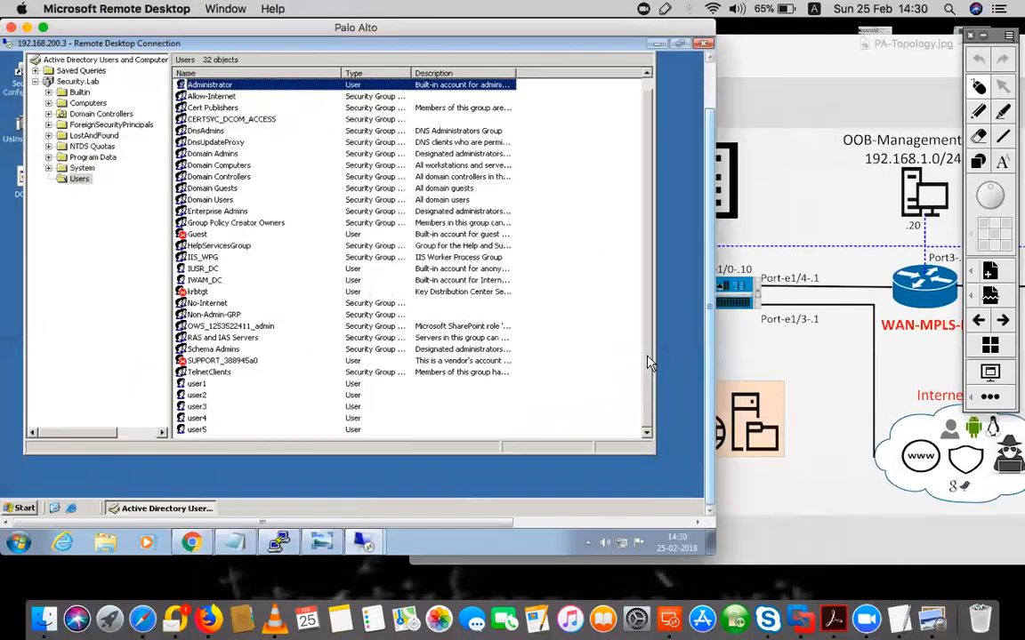
scroll(648, 194, "up", 1)
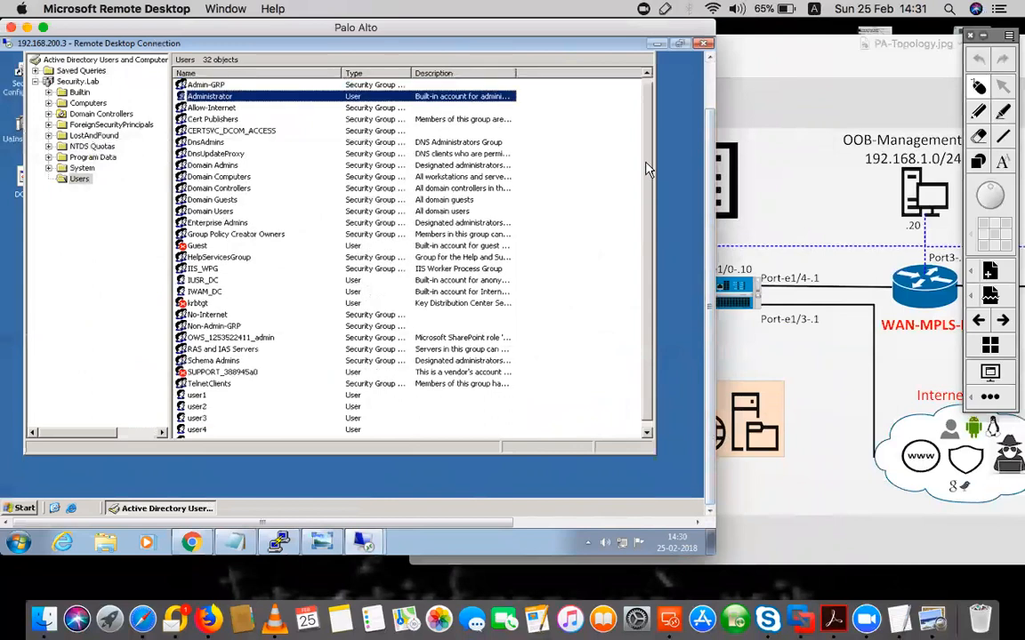
left_click(196, 395)
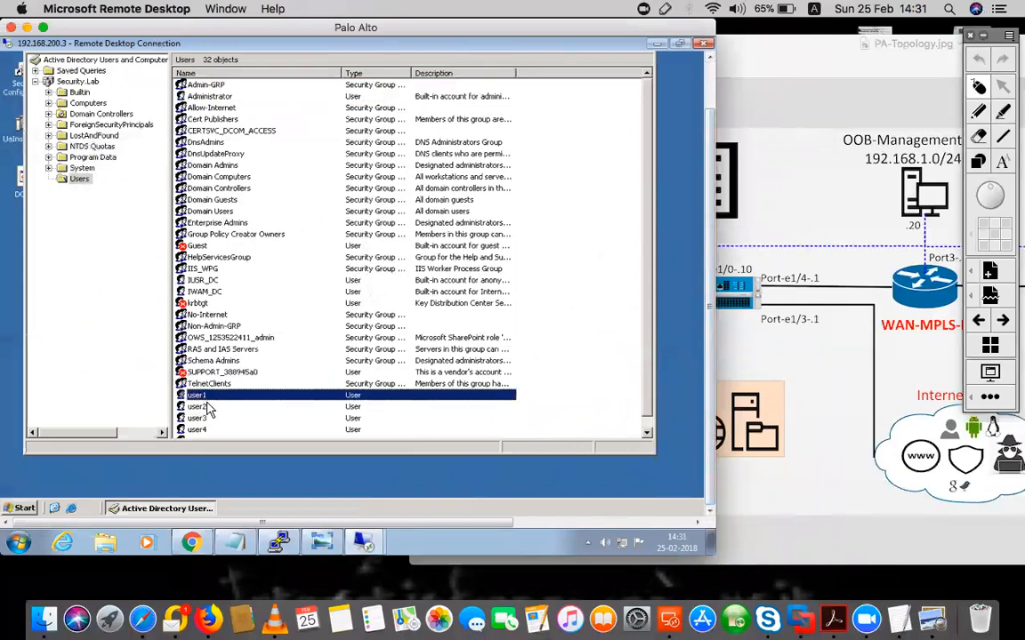
left_click(203, 406)
left_click(198, 396)
right_click(200, 400)
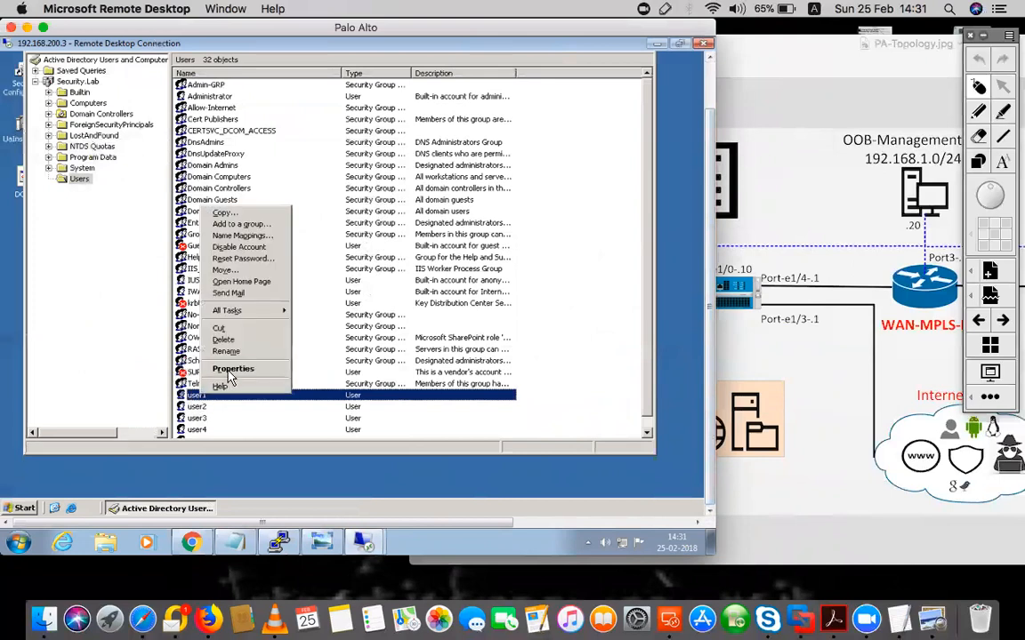
left_click(224, 370)
left_click(303, 93)
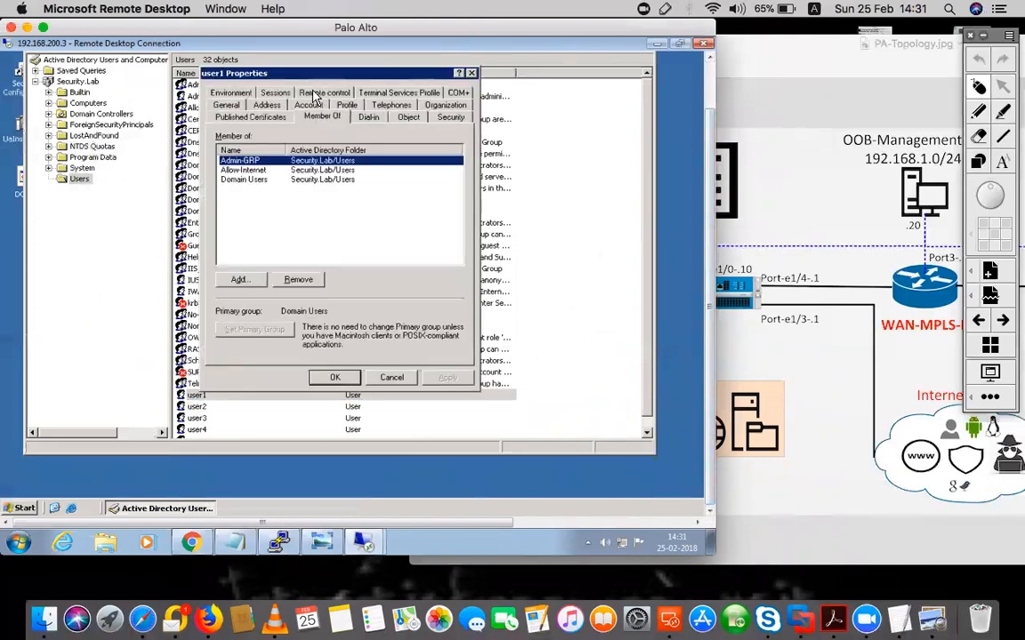
left_click(237, 169)
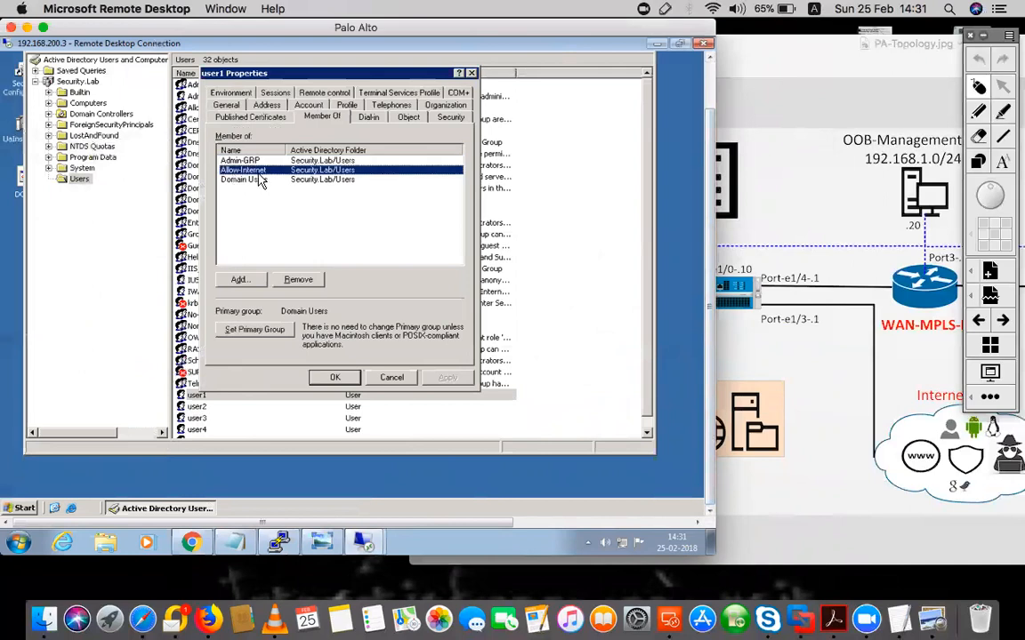
left_click(391, 377)
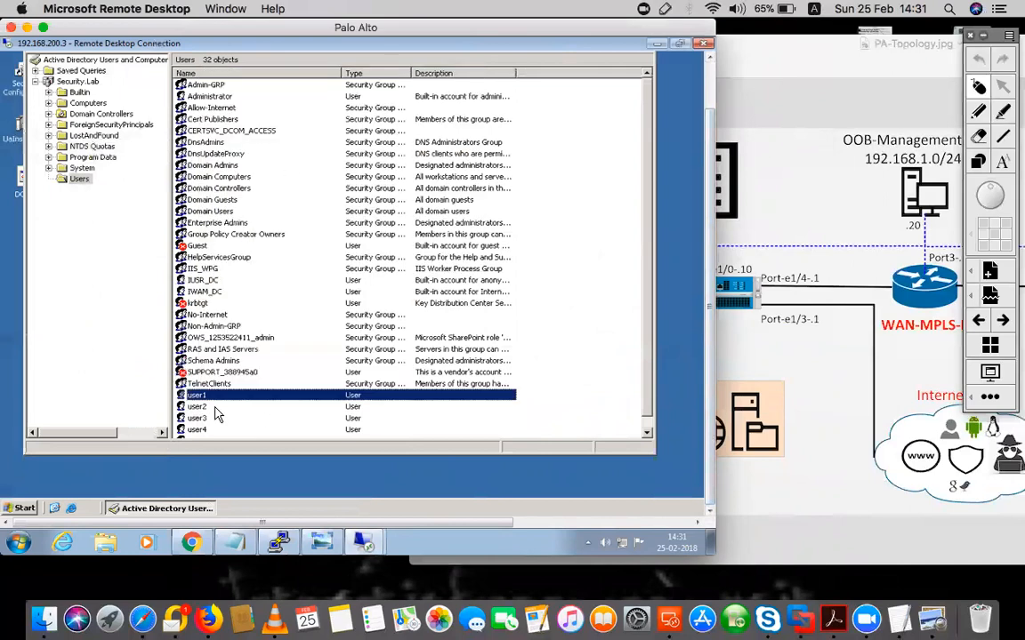
Check user2's group memberships, then return to the firewall web interface
left_click(210, 407)
right_click(210, 408)
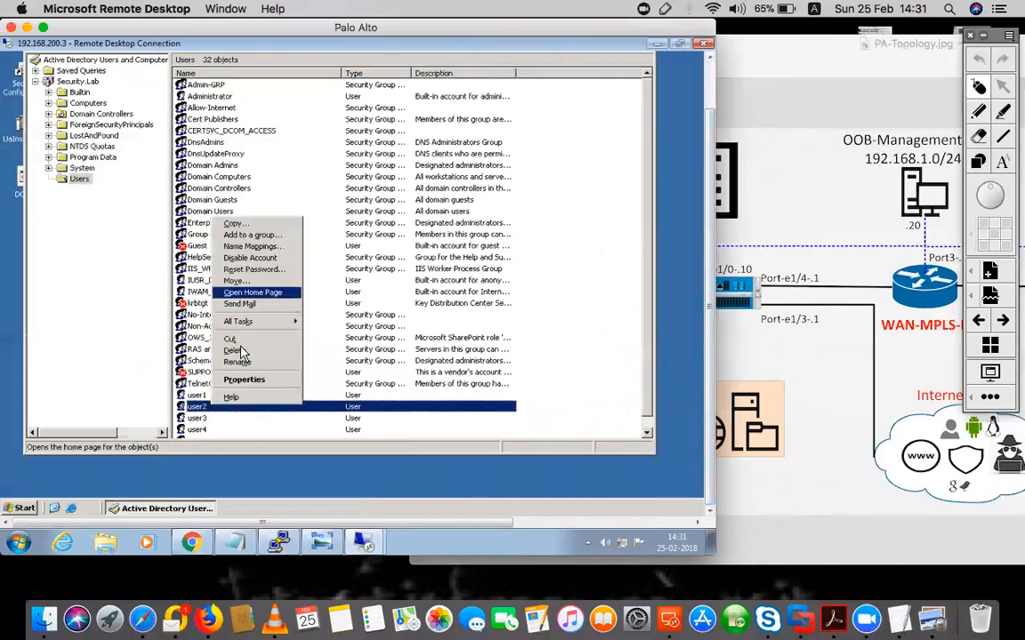
left_click(237, 382)
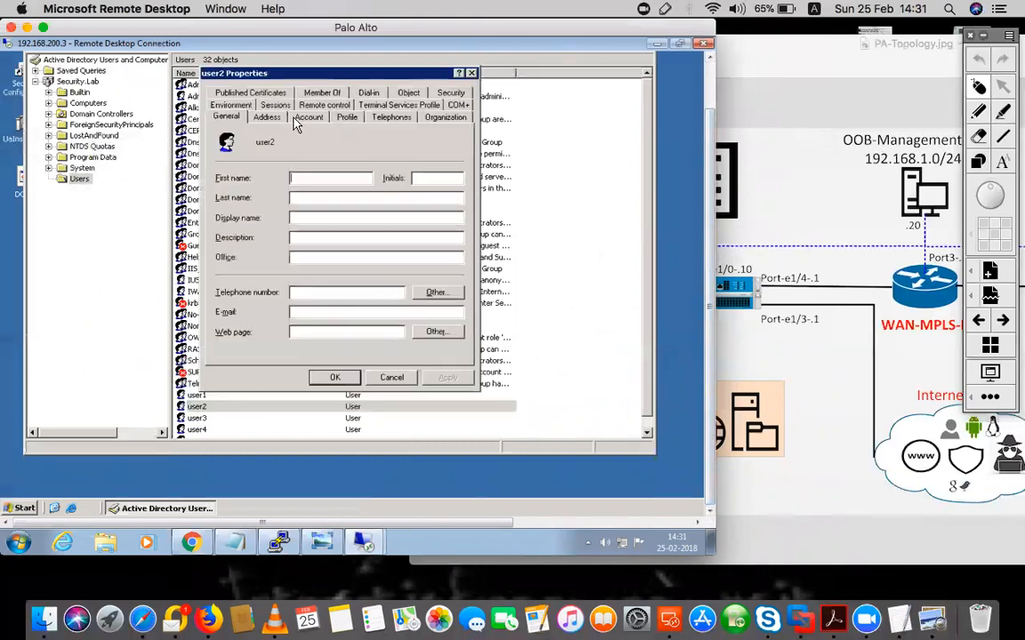
left_click(320, 93)
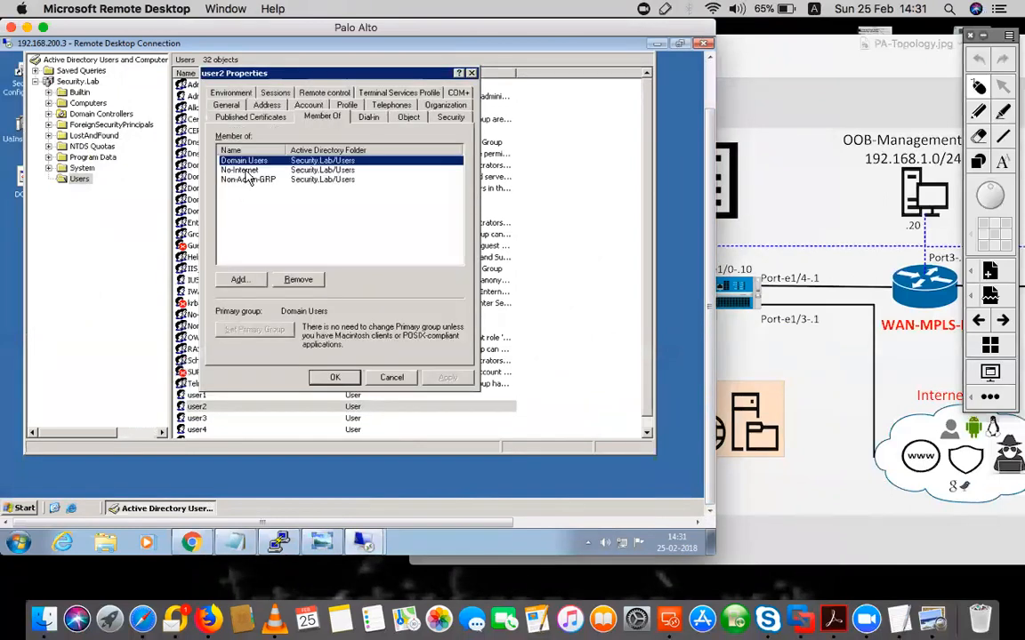
key("Escape")
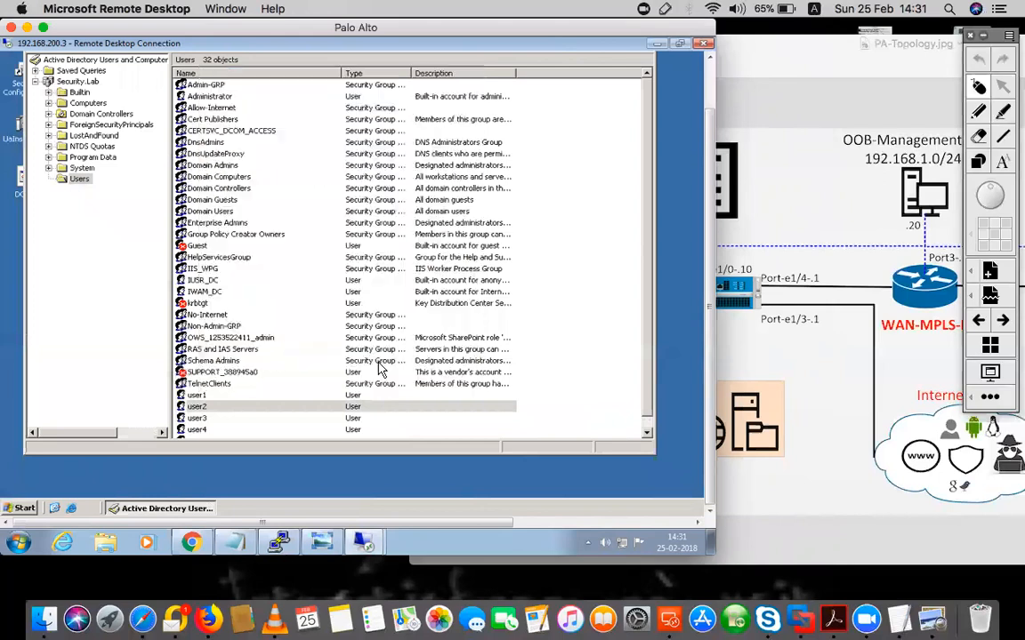
left_click_drag(707, 183, 709, 237)
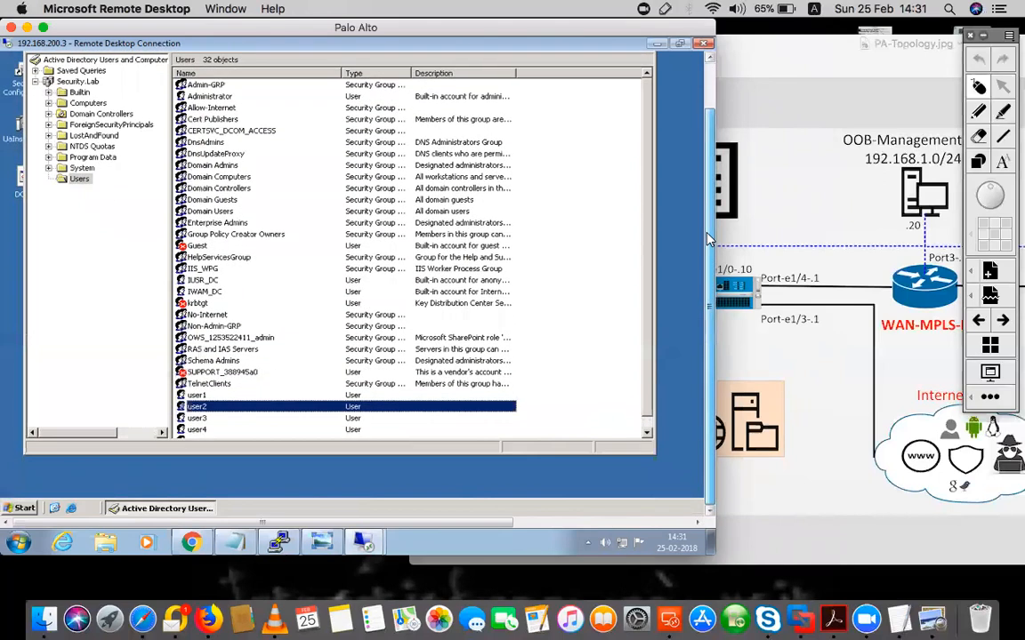
left_click(189, 543)
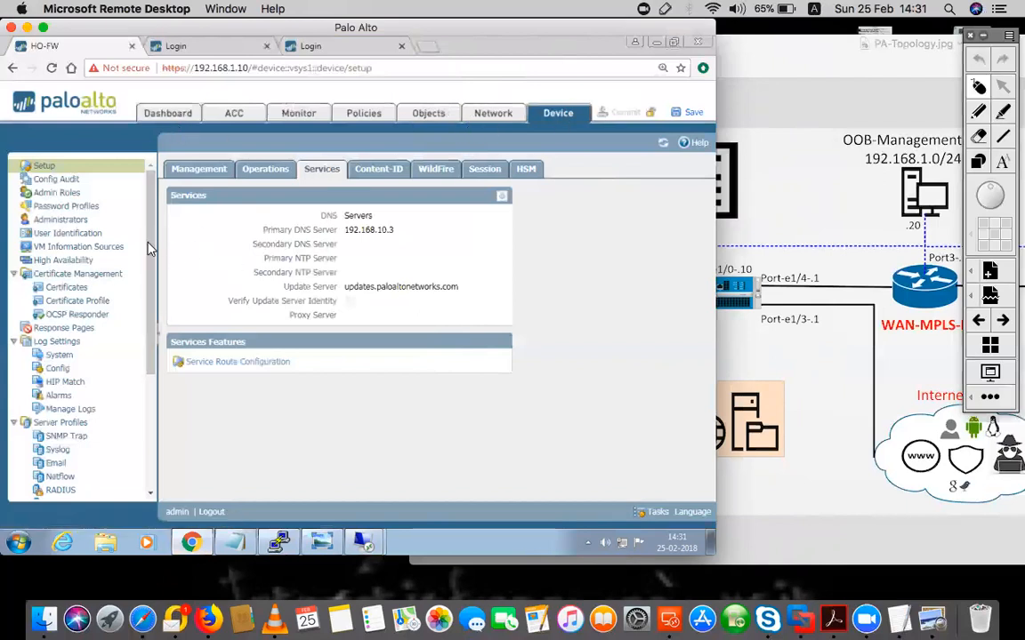
Create LDAP server profile 'Internal-ADSVR' under Device > Server Profiles and add a blank server entry
scroll(138, 236, "down", 5)
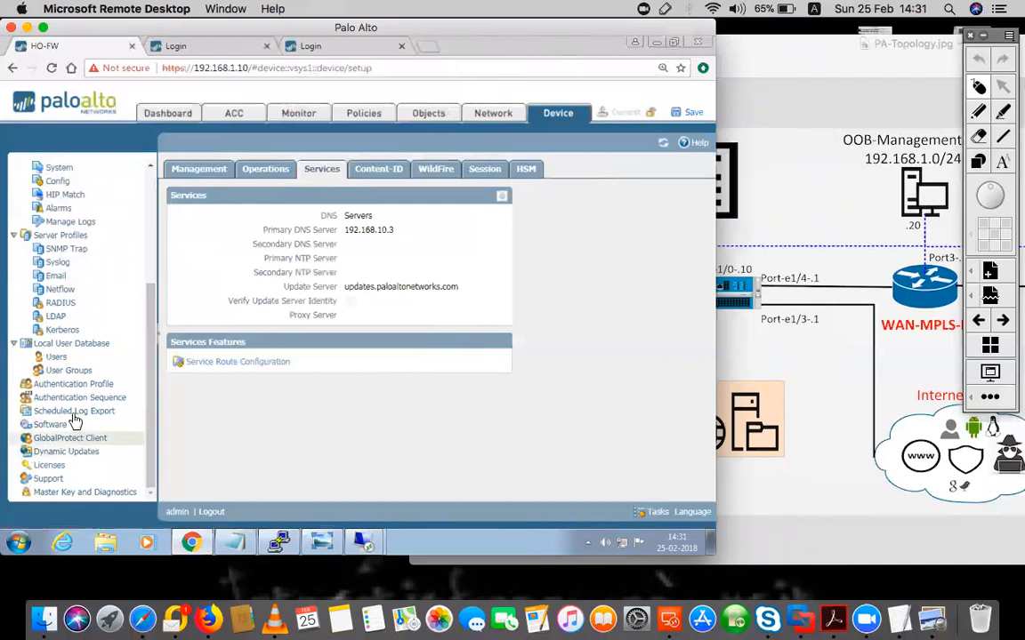
left_click(55, 316)
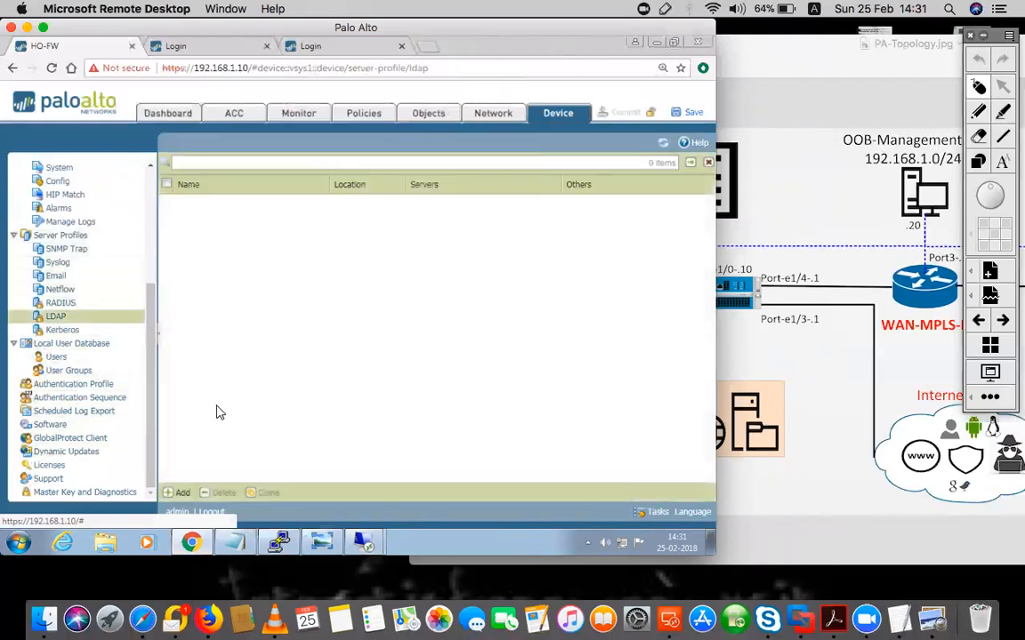
left_click(181, 492)
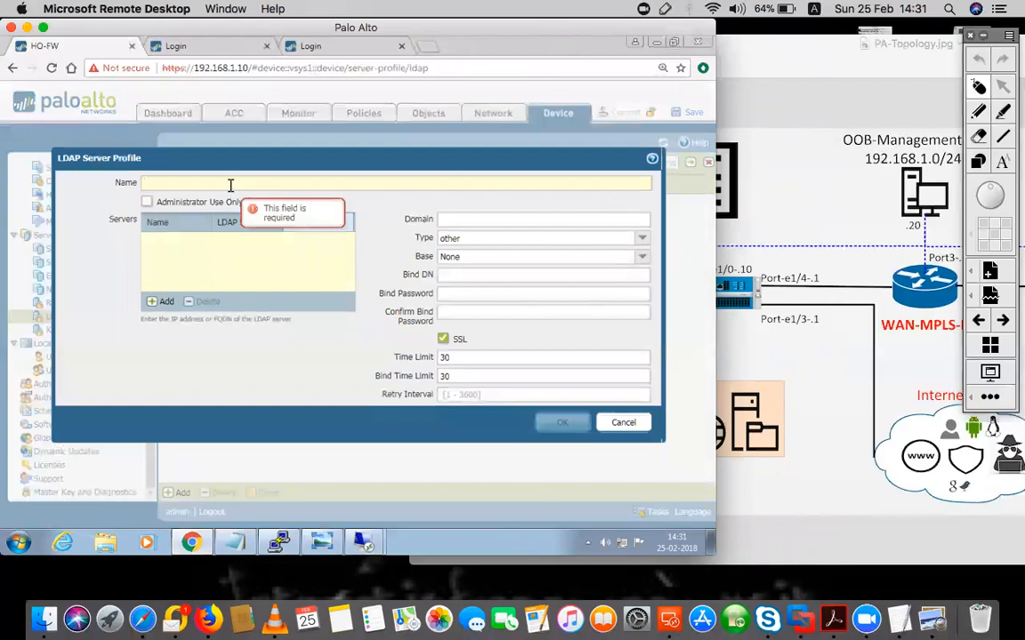
type("Interna")
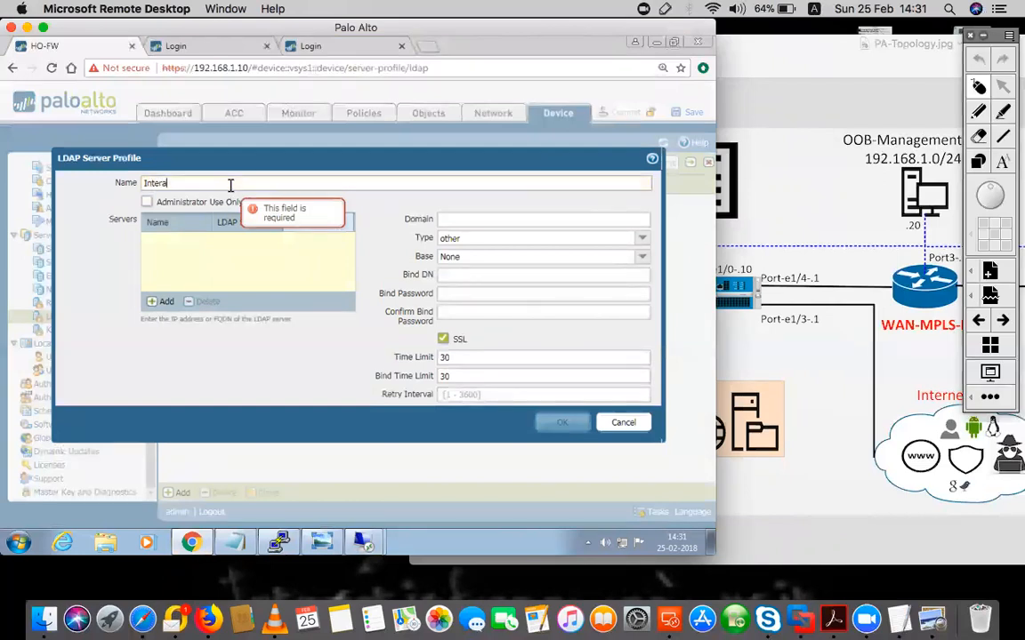
type("l-ADSVR")
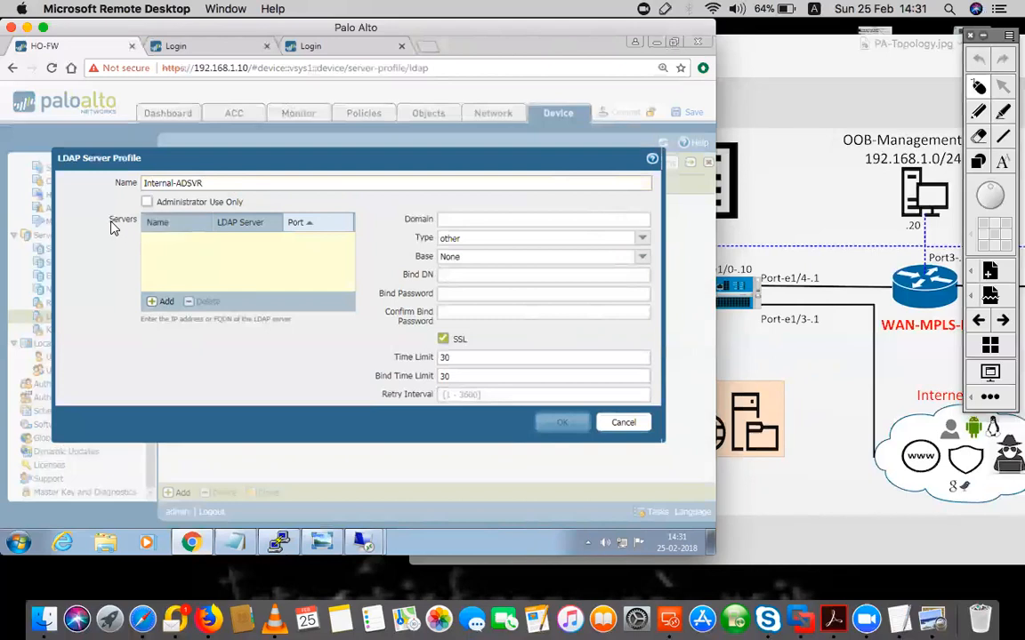
left_click(163, 302)
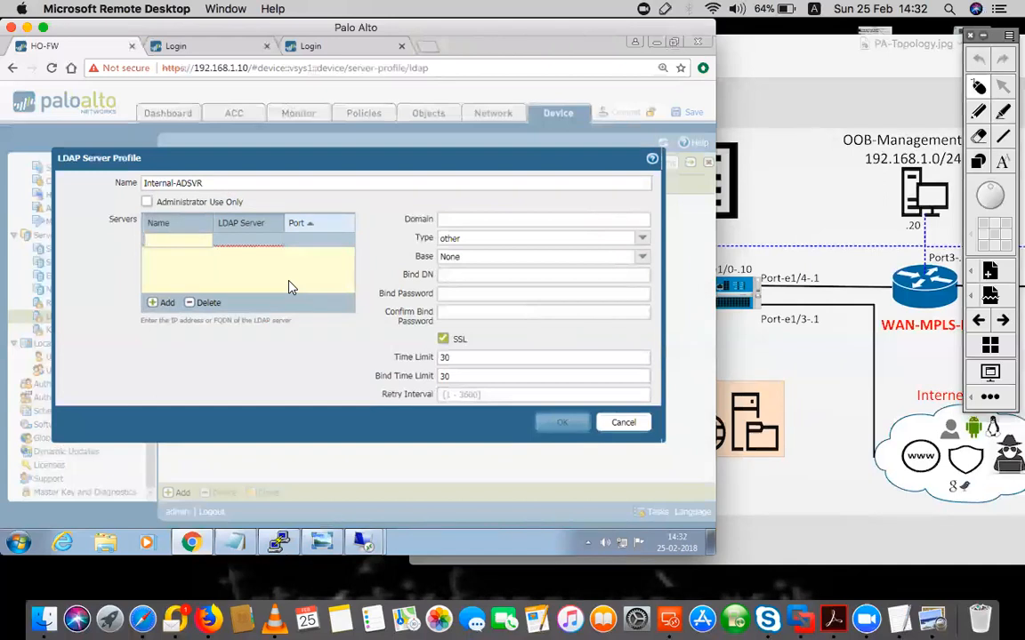
Name the LDAP server entry DC-1 and set its address to 192.168.10.3
type("DC-1")
left_click(242, 244)
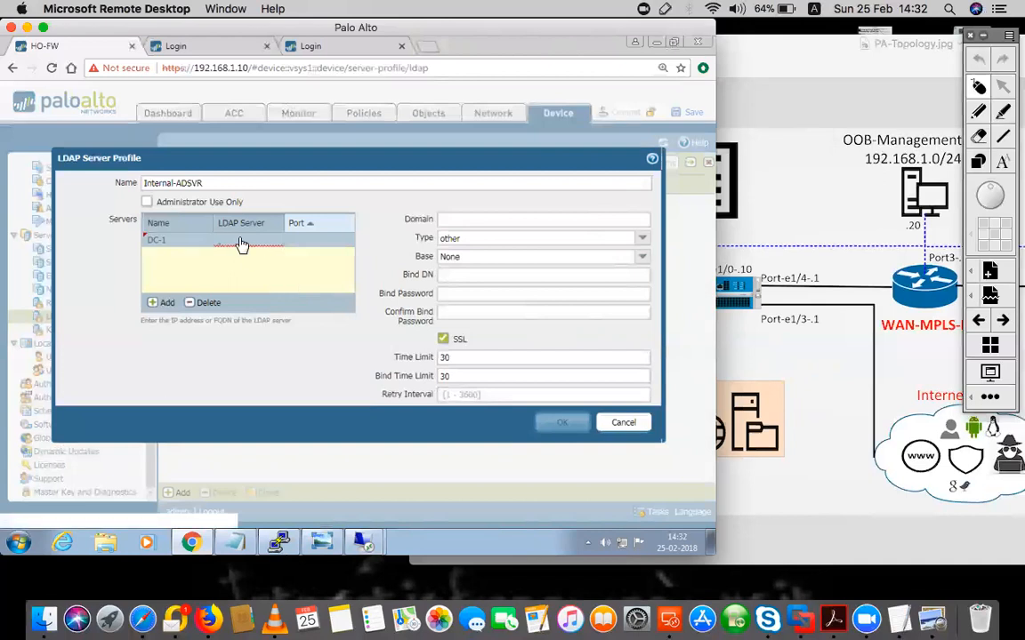
left_click(240, 240)
type("192.168.10.")
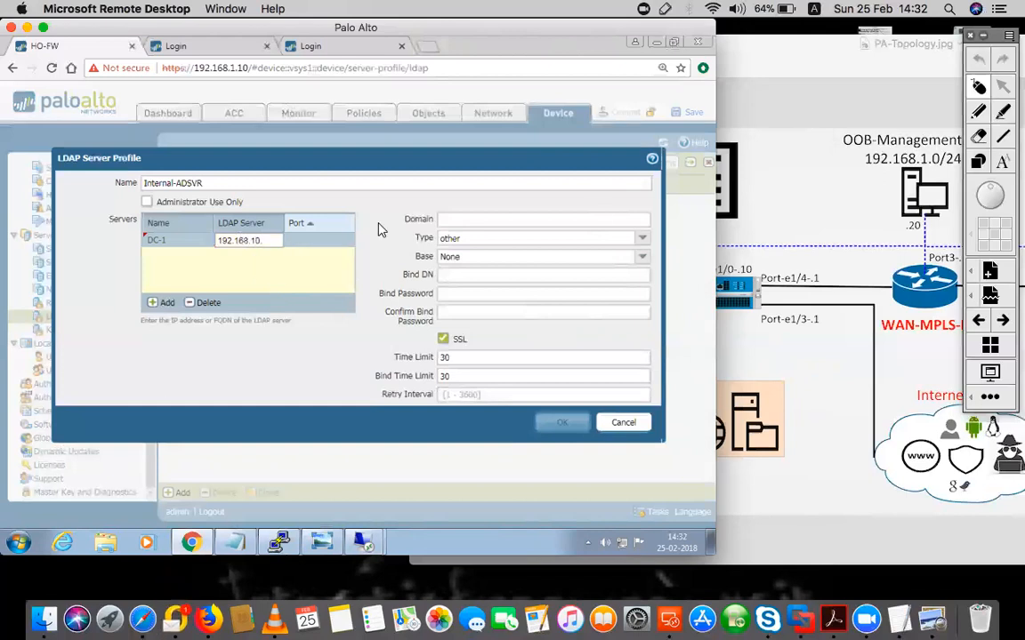
left_click(756, 142)
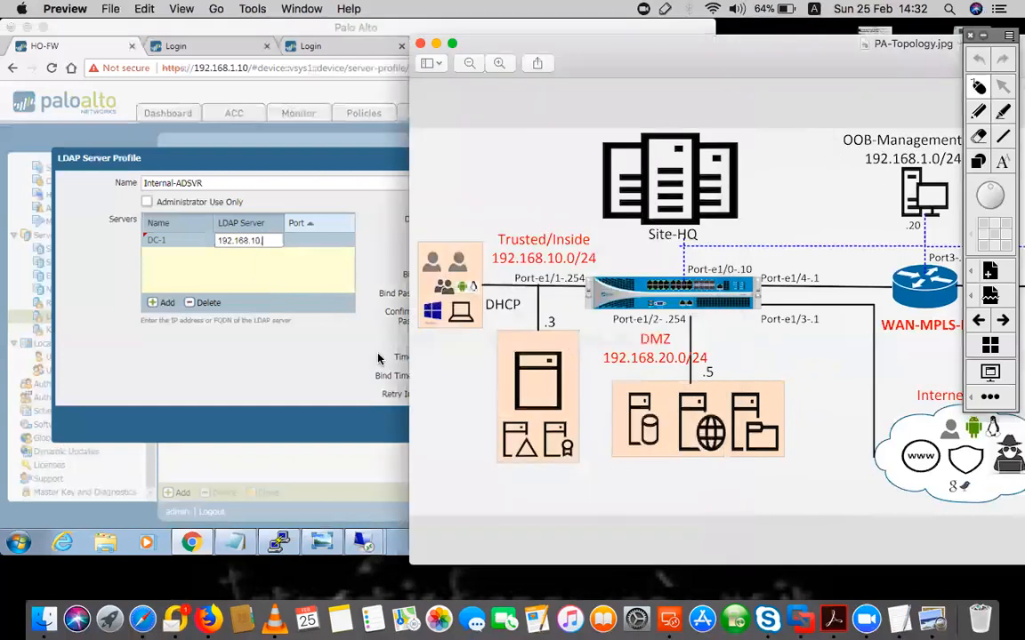
left_click(272, 243)
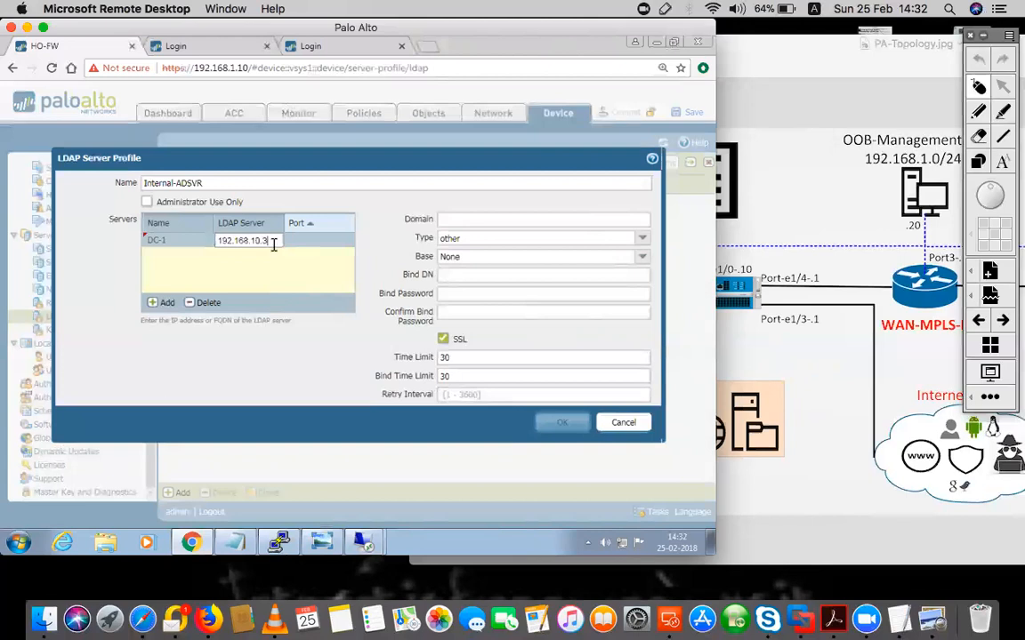
left_click(307, 240)
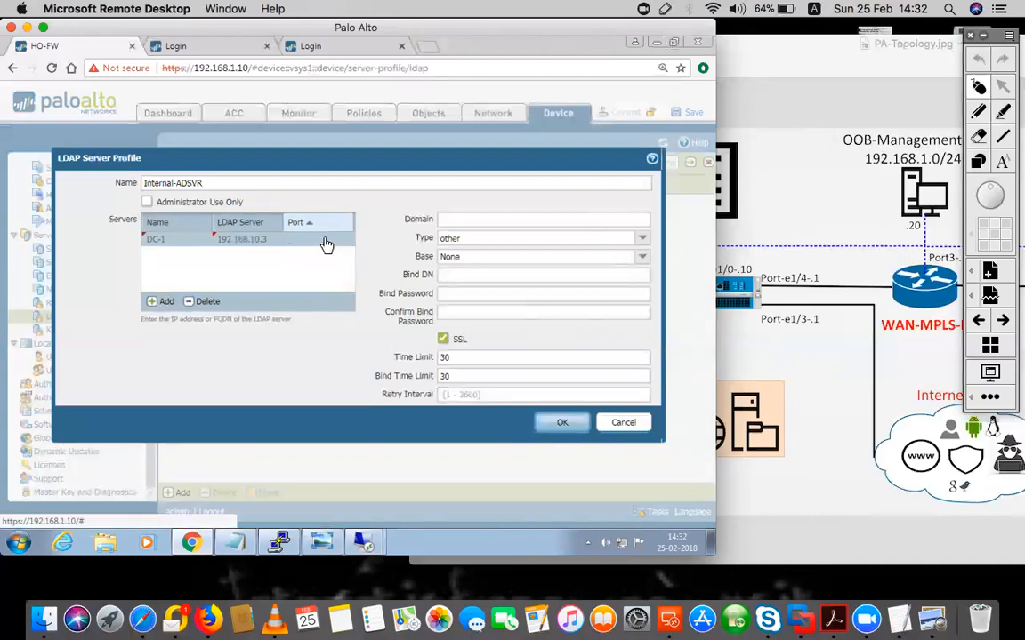
Set DC-1's port to 389, clear SSL, and enter security as the domain
left_click(307, 240)
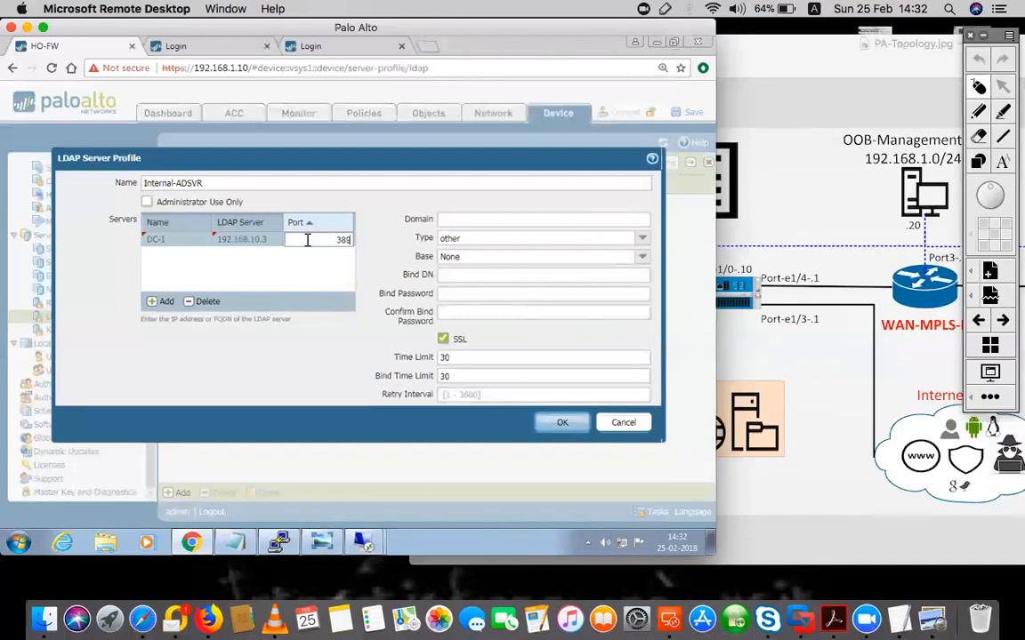
left_click(383, 211)
left_click(452, 221)
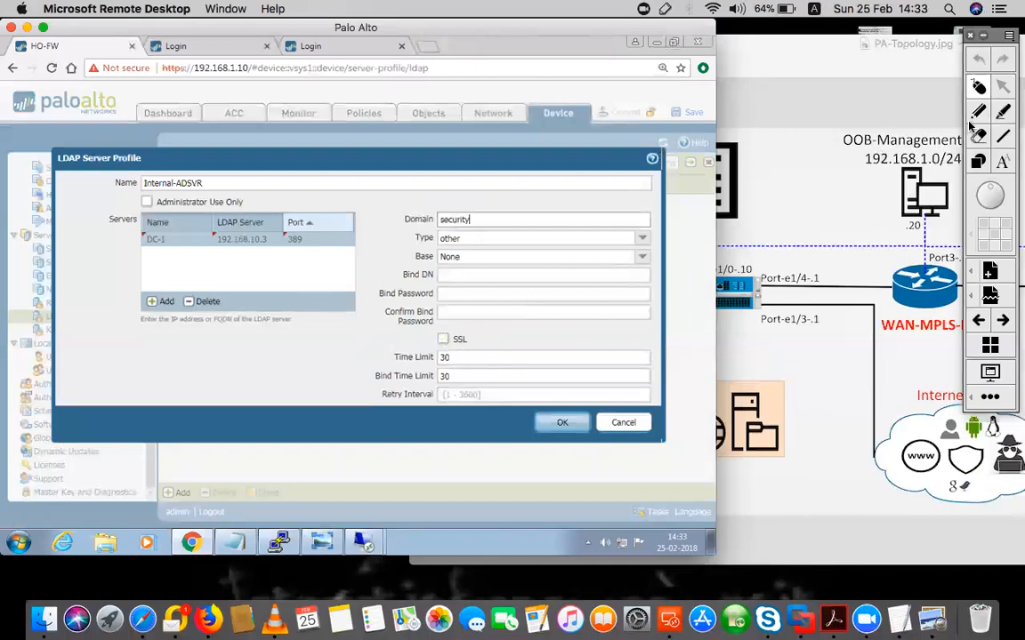
left_click(951, 144)
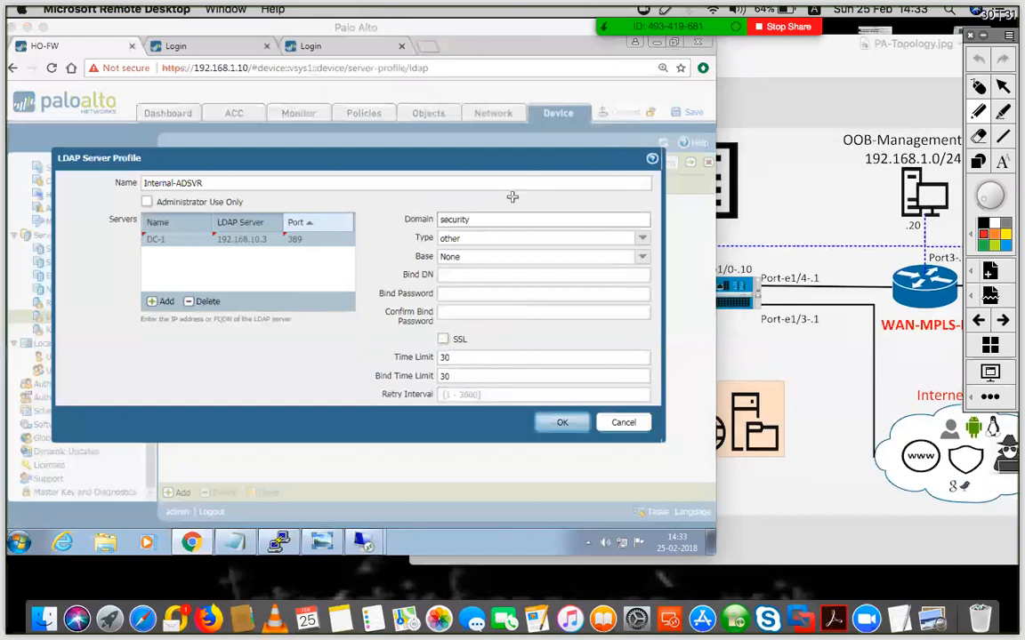
mouse_move(516, 192)
left_mouse_down()
mouse_move(506, 210)
mouse_move(549, 188)
mouse_move(588, 190)
mouse_move(603, 174)
mouse_move(657, 194)
mouse_move(694, 187)
mouse_move(686, 192)
left_mouse_up()
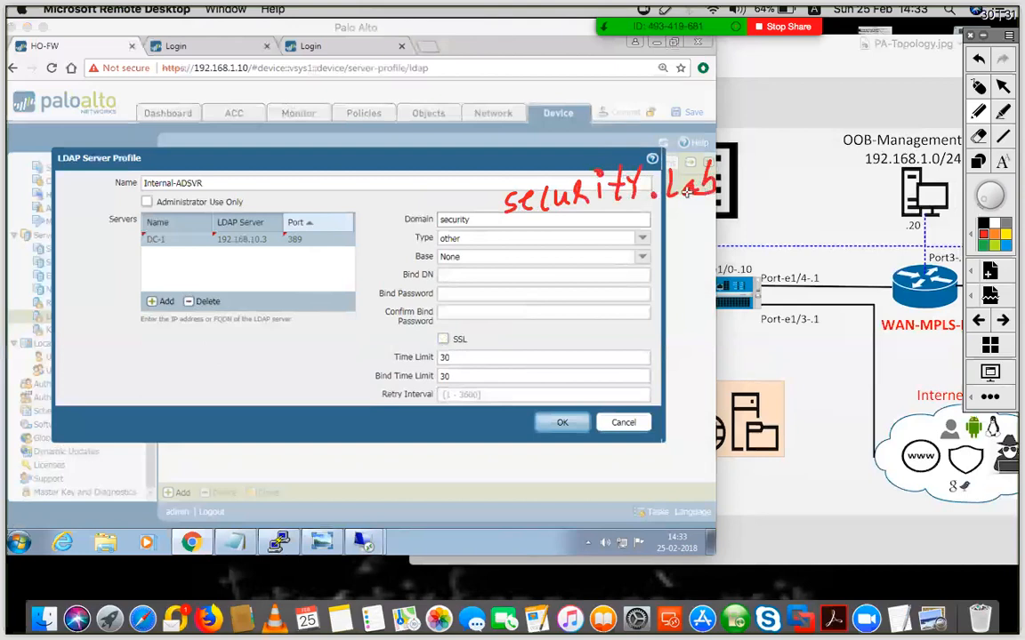
mouse_move(469, 203)
left_mouse_down()
mouse_move(419, 204)
mouse_move(418, 229)
mouse_move(469, 203)
left_mouse_up()
mouse_move(687, 260)
left_mouse_down()
mouse_move(719, 253)
mouse_move(756, 221)
mouse_move(800, 250)
mouse_move(823, 215)
mouse_move(845, 225)
left_mouse_up()
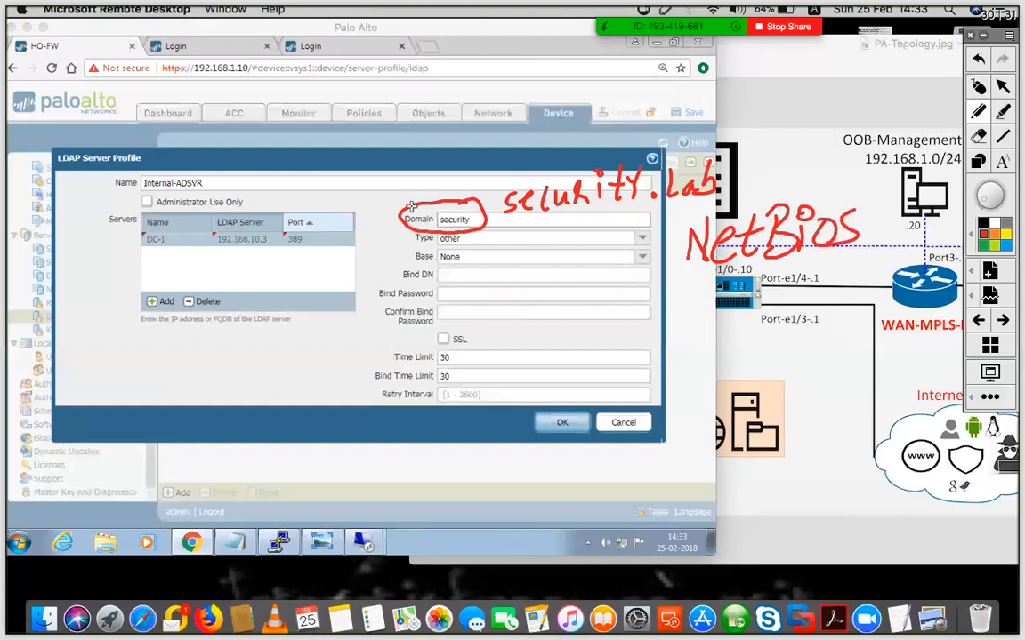
left_click(979, 86)
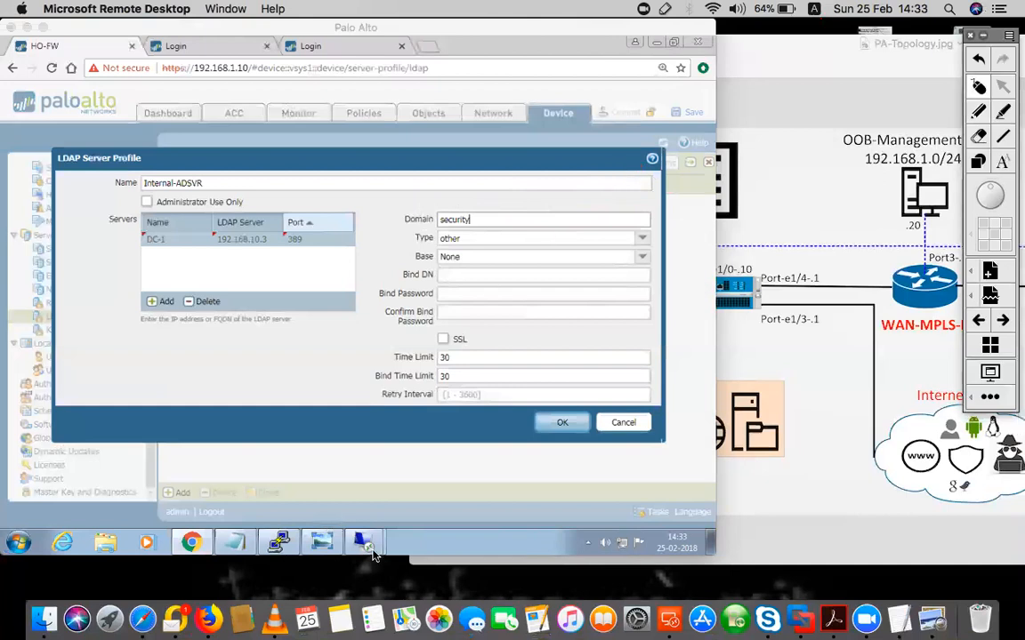
In the Security.Lab domain properties, read the pre-Windows 2000 name SECURITY, then return to the firewall
mouse_move(364, 538)
left_click(349, 489)
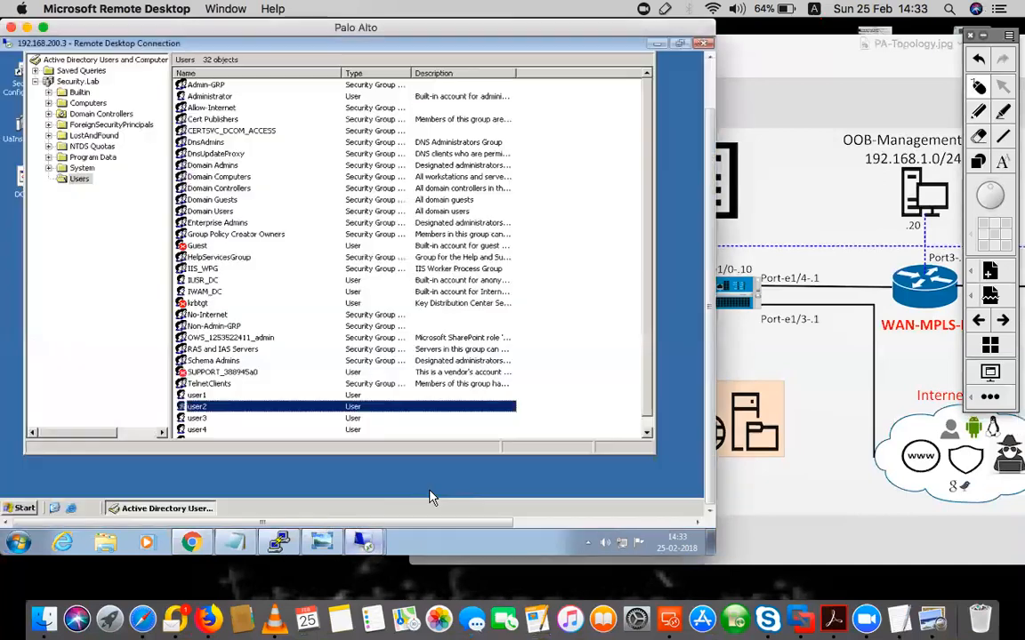
left_click(79, 82)
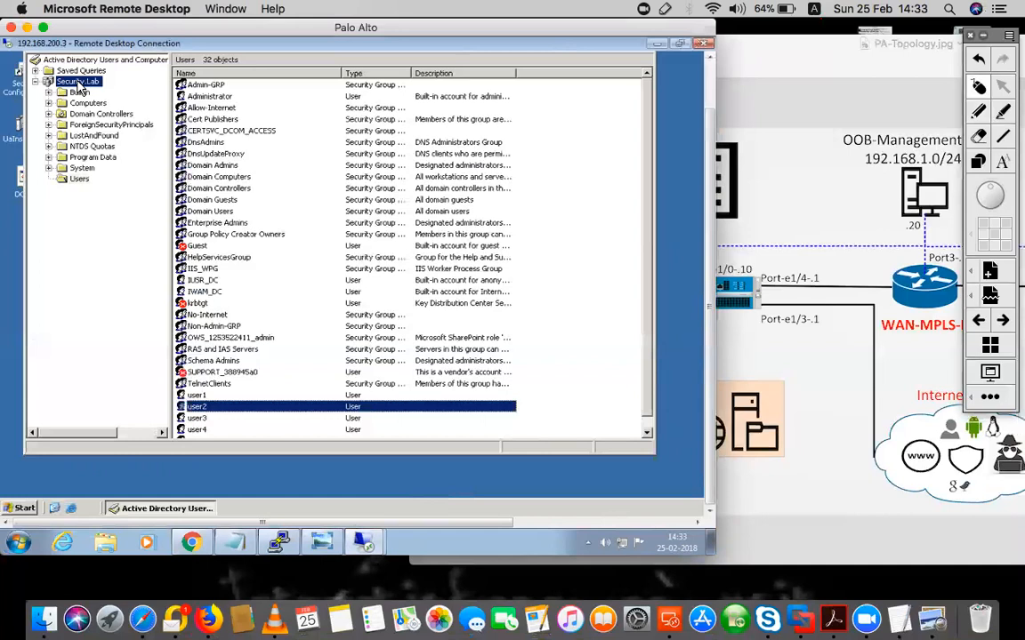
right_click(80, 86)
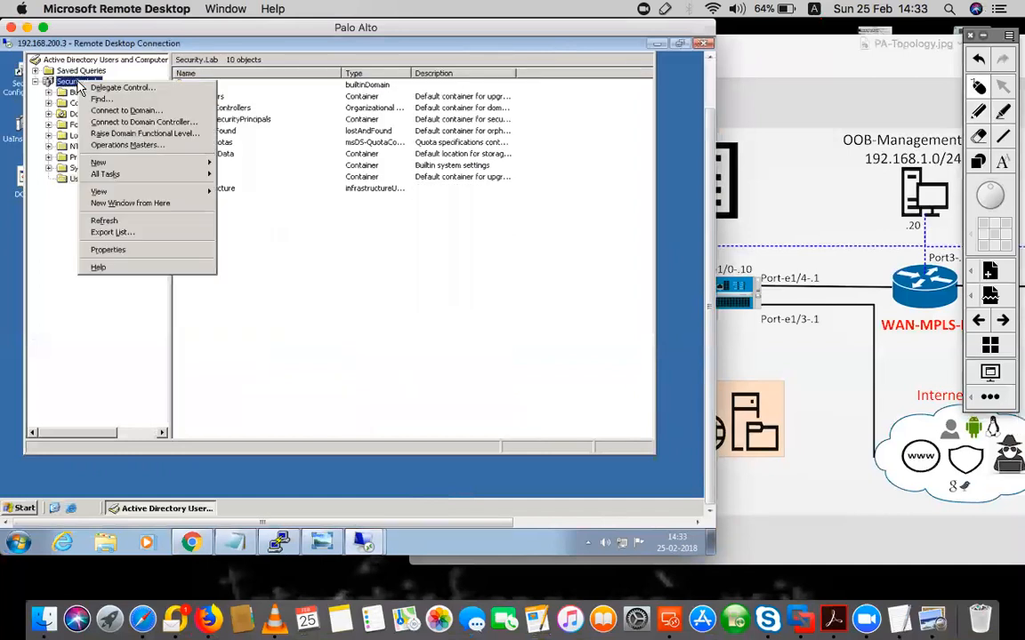
left_click(42, 284)
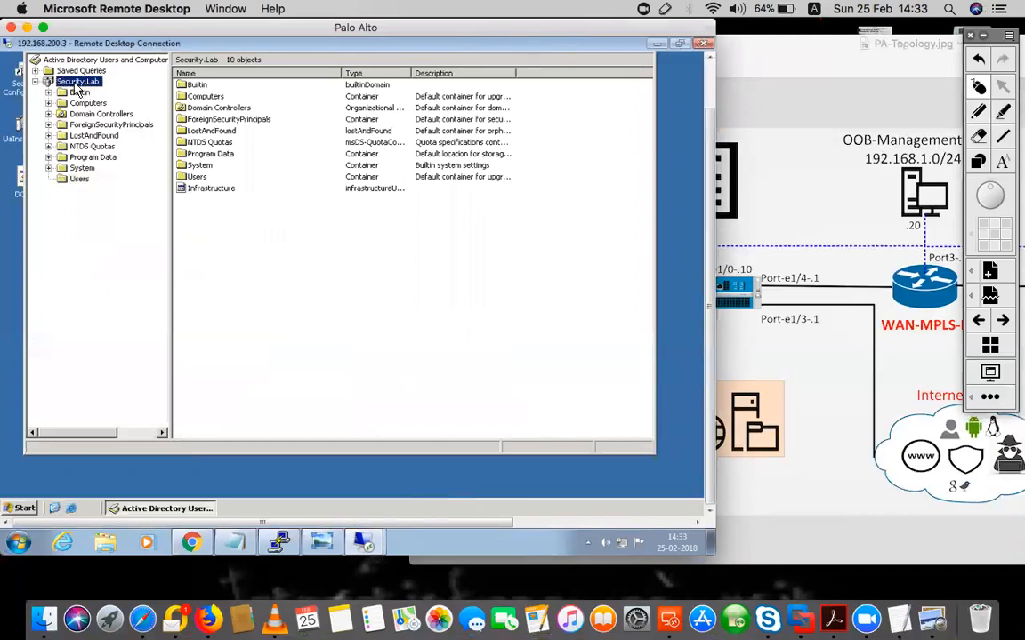
right_click(79, 86)
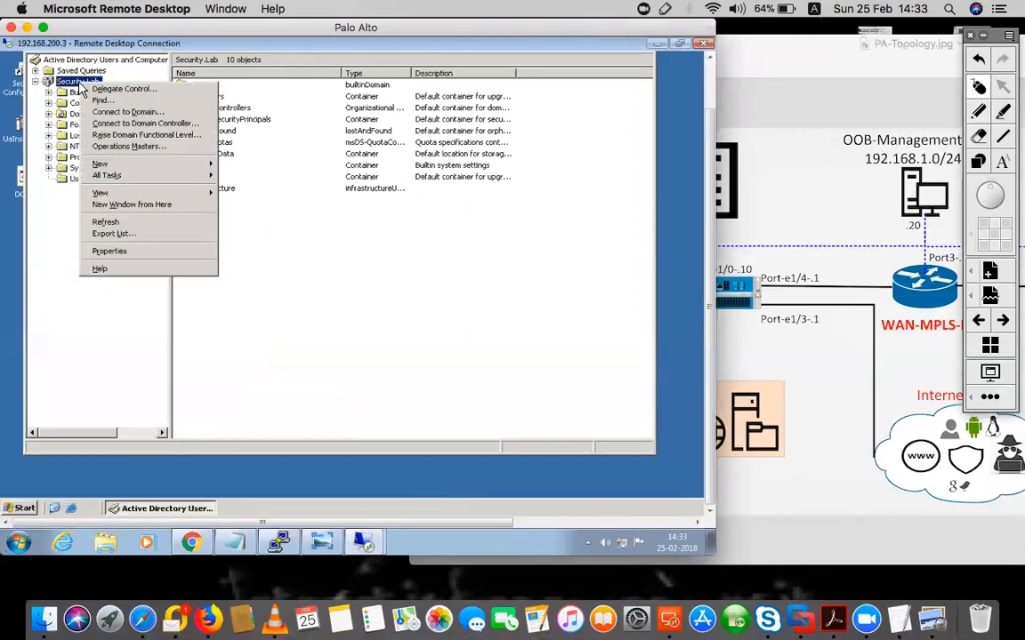
left_click(111, 253)
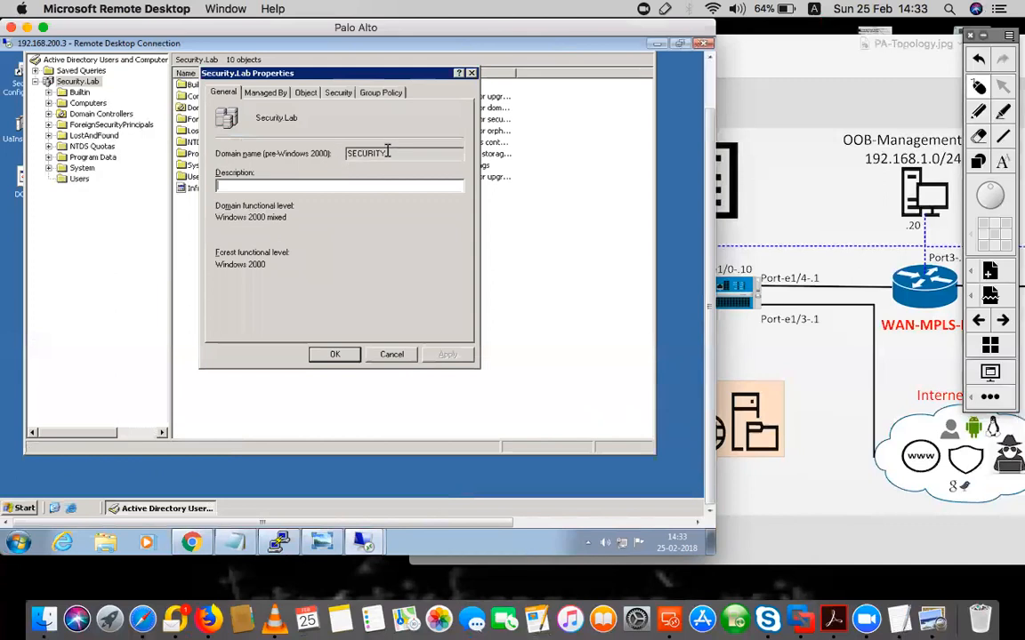
left_click_drag(400, 153, 333, 156)
left_click(392, 354)
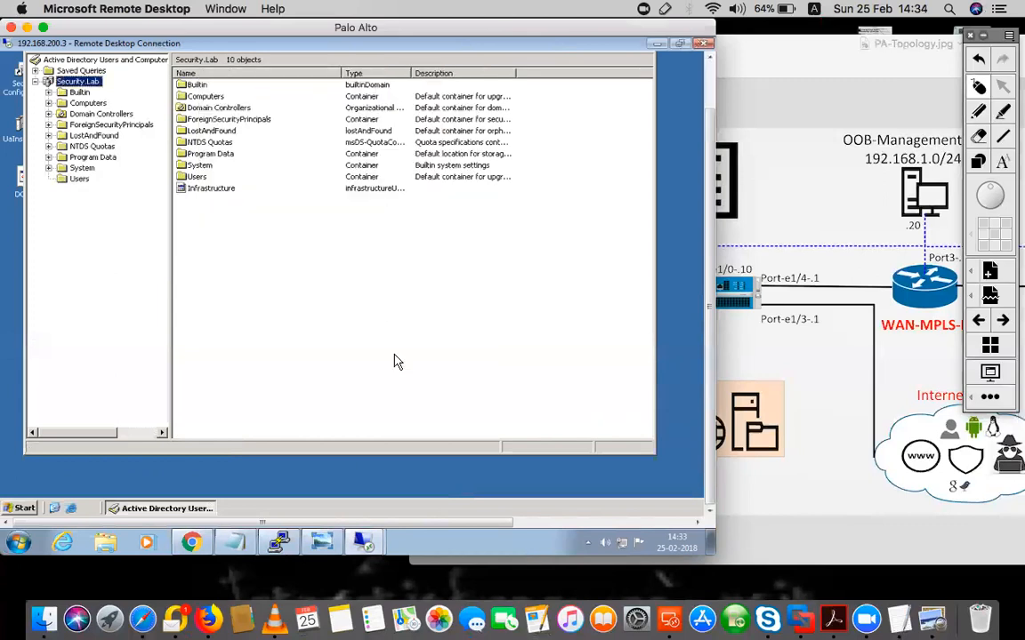
left_click(191, 541)
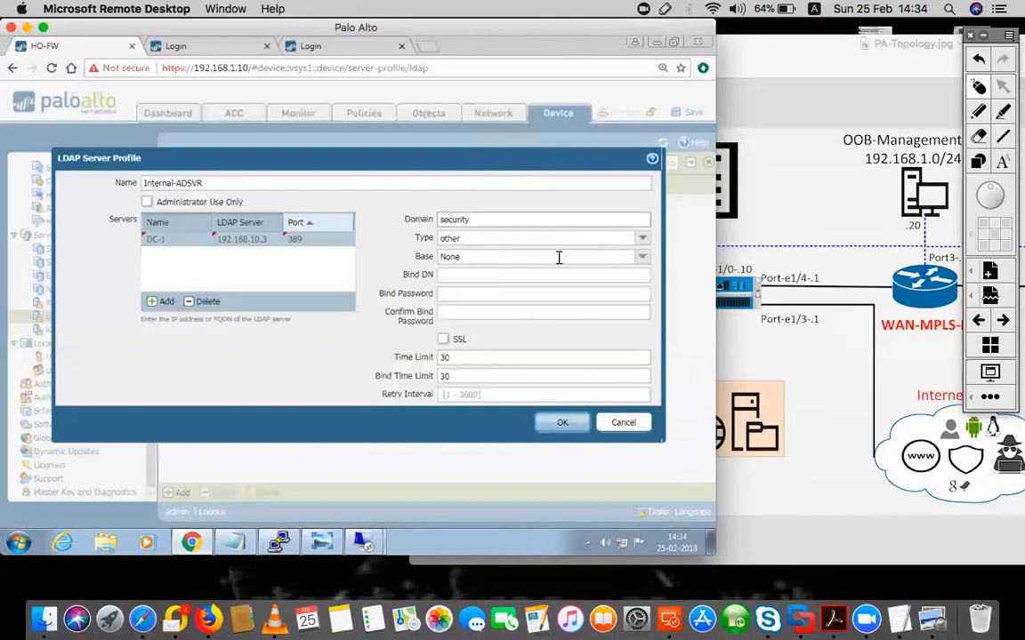
Set the LDAP profile type to active-directory and the base DN to DC=Security,DC=Lab
left_click(647, 245)
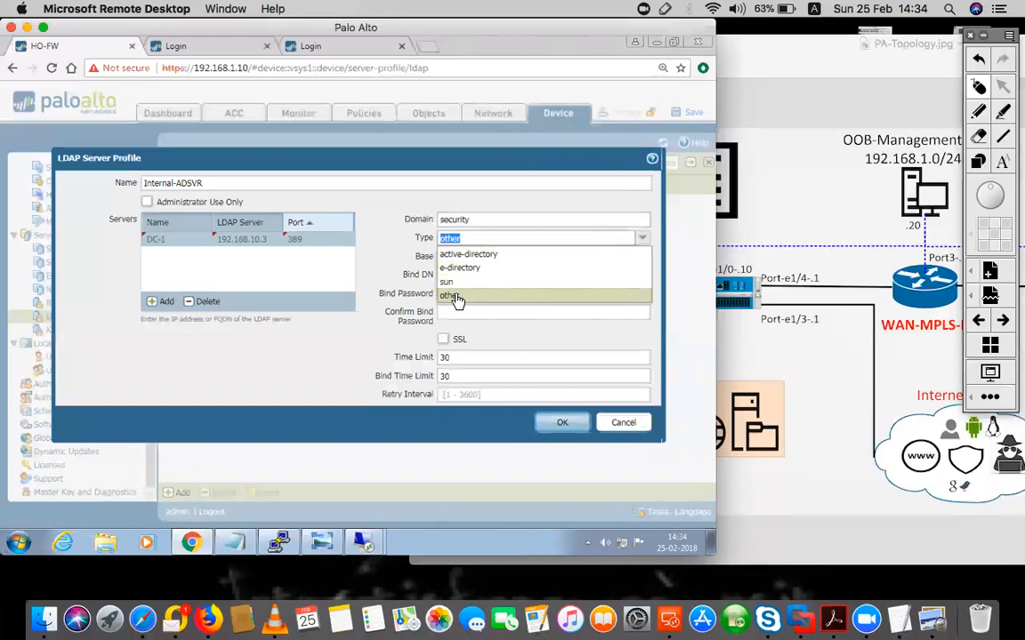
left_click(464, 254)
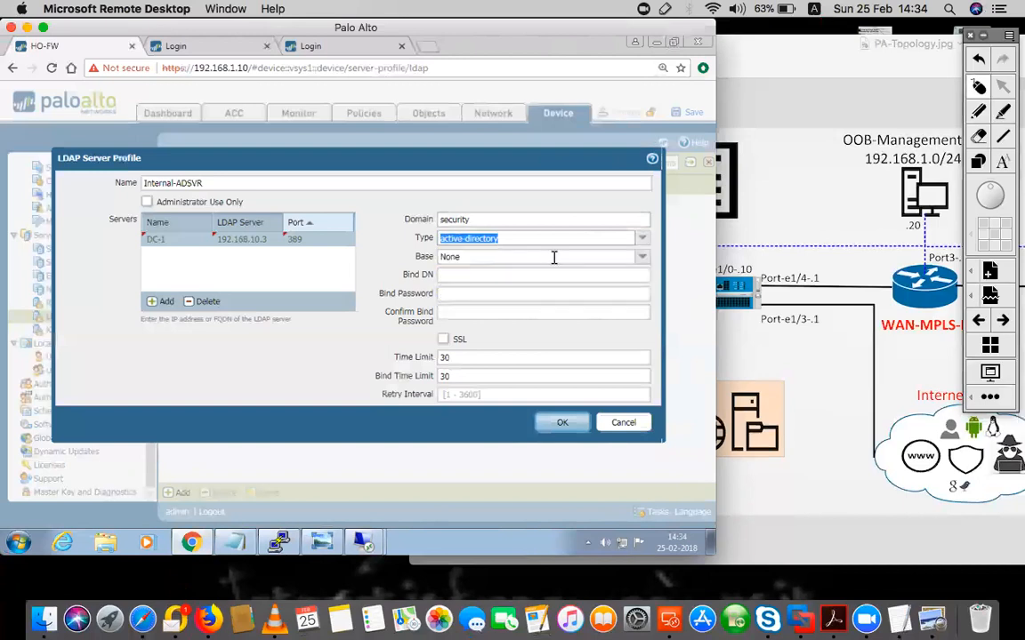
left_click(641, 258)
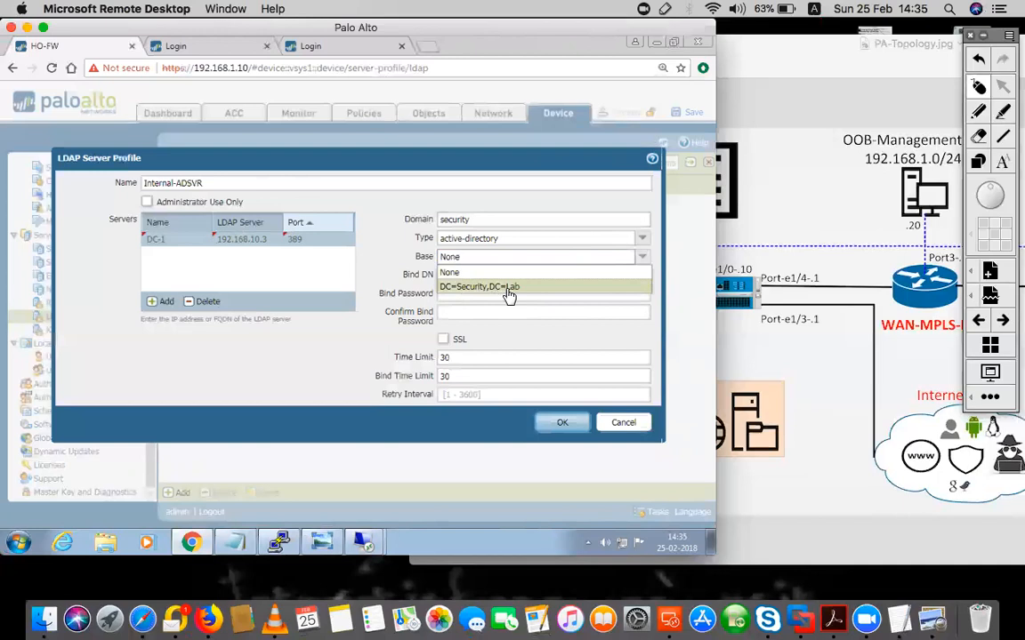
left_click(494, 288)
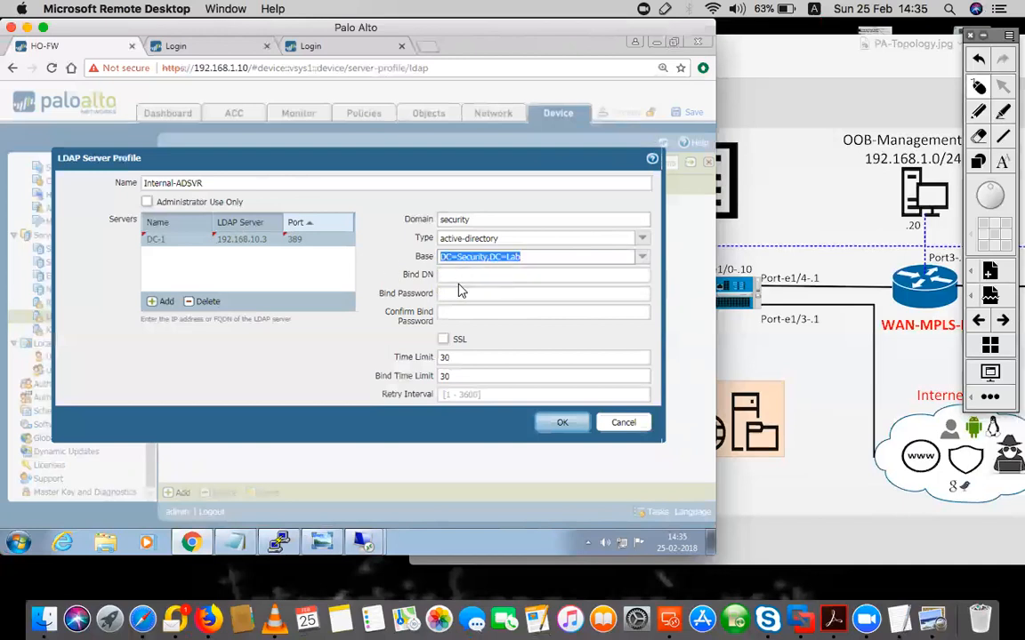
left_click(462, 274)
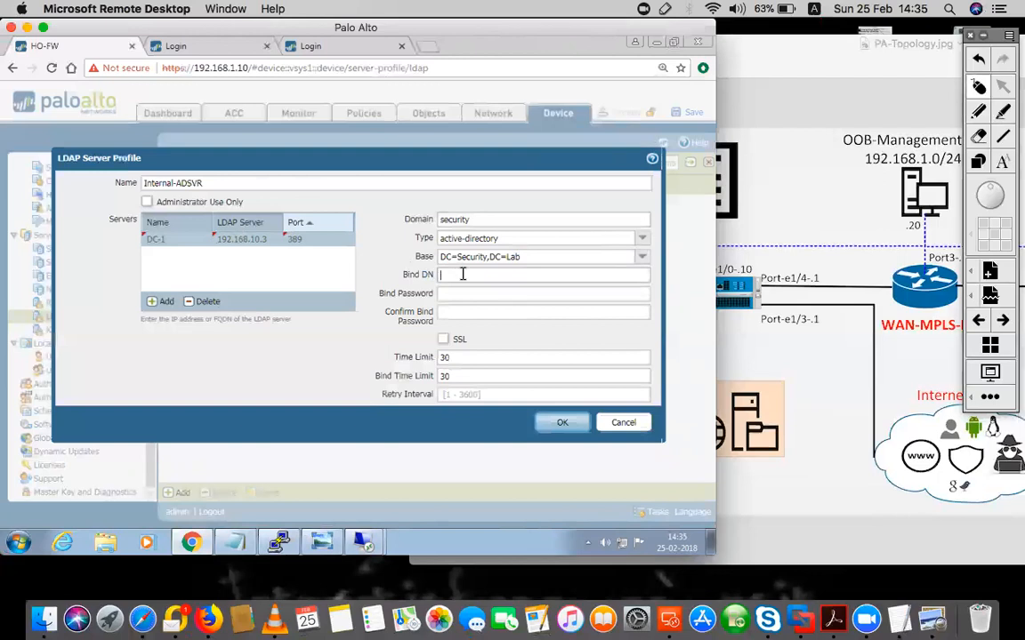
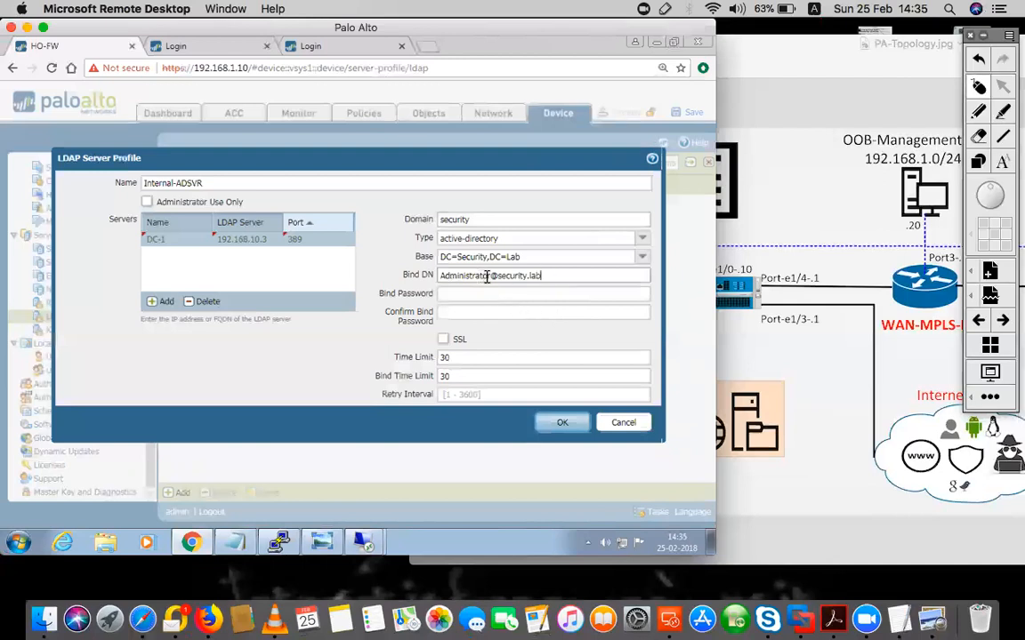
Enter the administrator UPN as Bind DN, enter and confirm the bind password, and save Internal-ADSVR
left_click_drag(495, 276, 556, 275)
left_click(565, 276)
left_click_drag(565, 280, 434, 276)
left_click(478, 295)
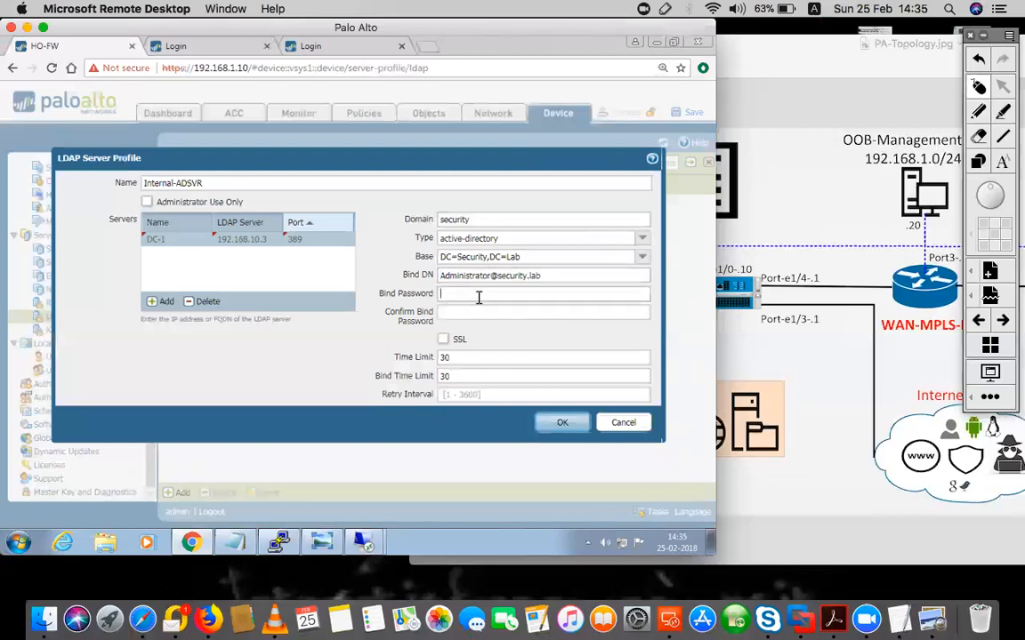
type("••••••••")
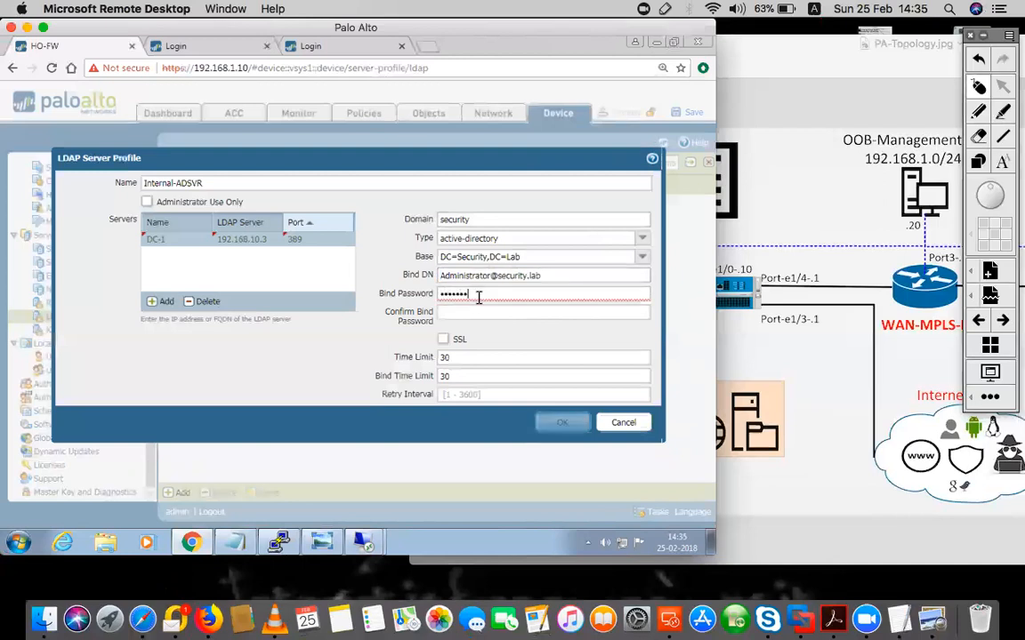
key("BackSpace")
key("BackSpace")
key("BackSpace")
key("BackSpace")
key("BackSpace")
type("•••••••")
key("Tab")
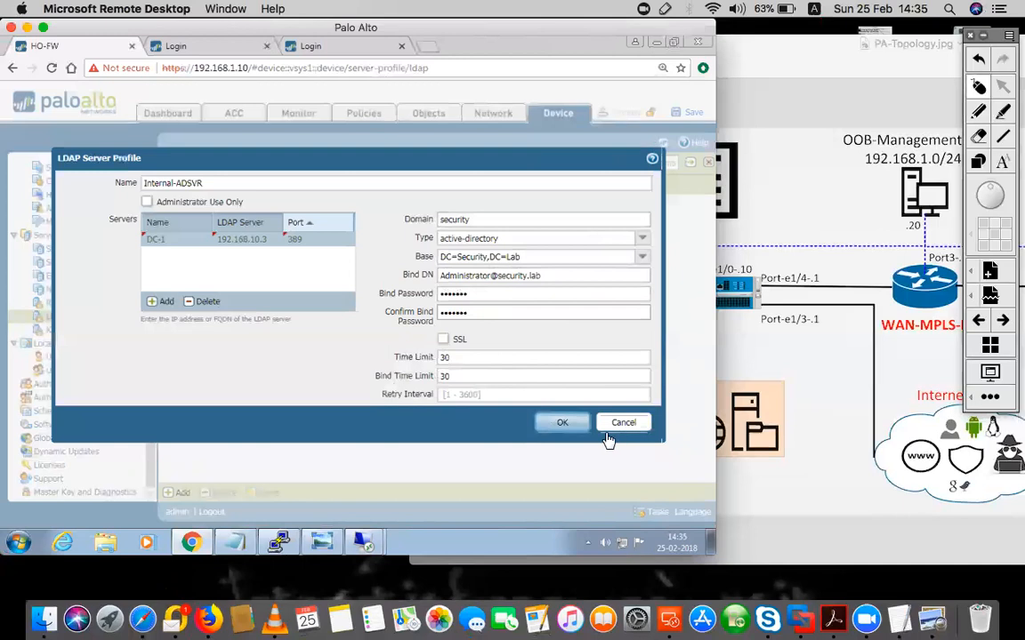
left_click(564, 424)
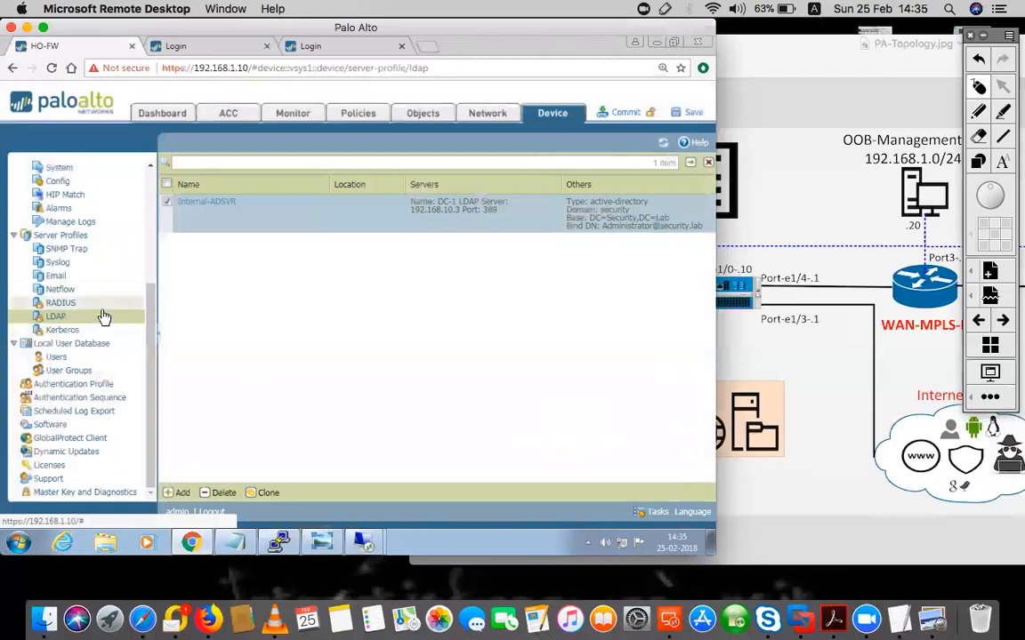
Show the Authentication Profile list and widen the Name column to read RA_Access_GRP
left_click(82, 387)
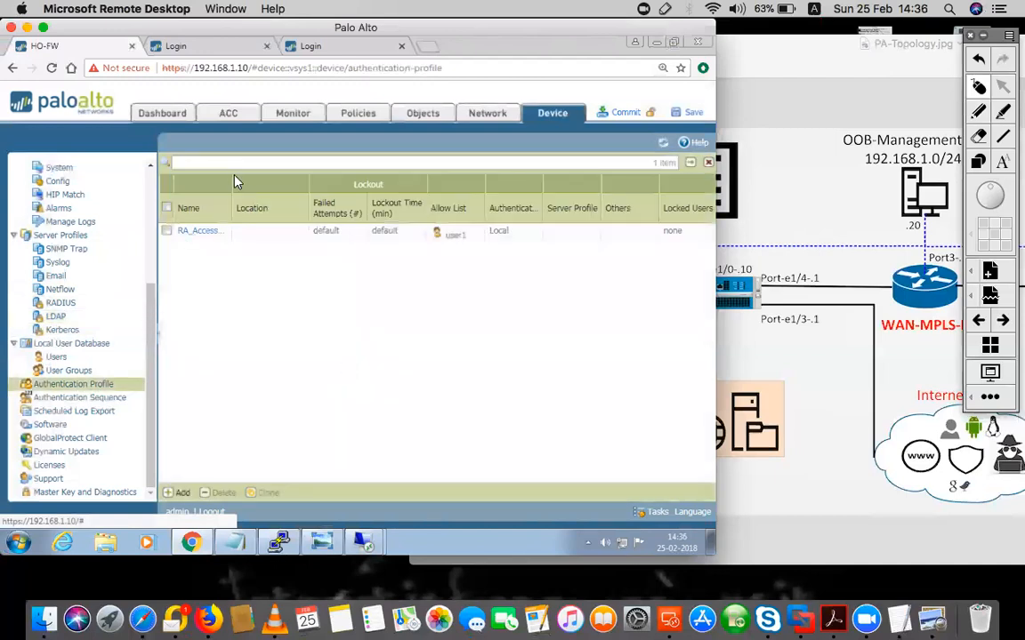
left_click_drag(230, 183, 286, 183)
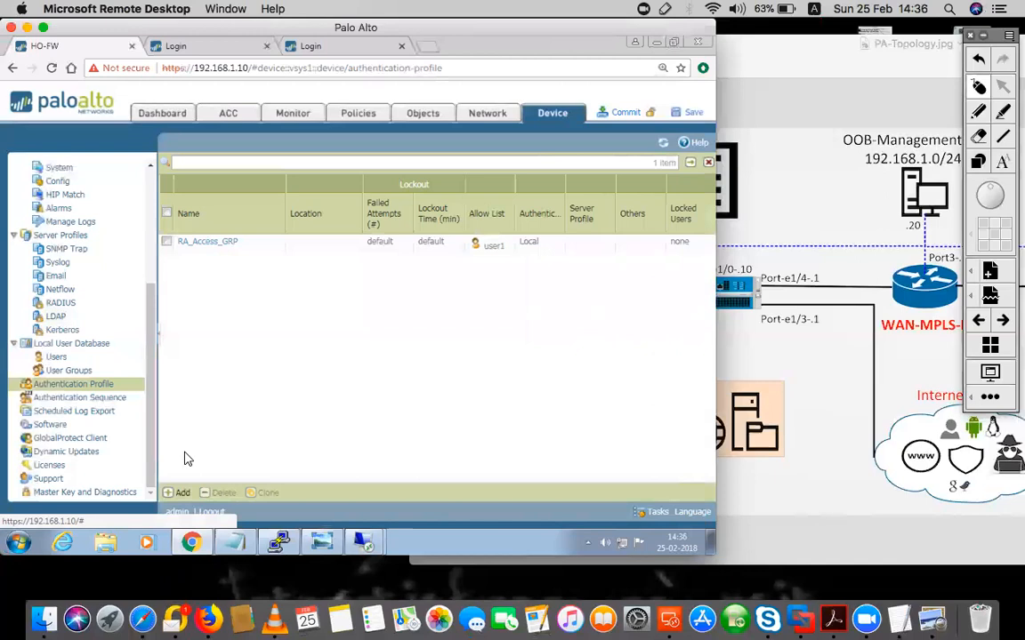
Create a new authentication profile named Agentless-AD-SVR
left_click(180, 494)
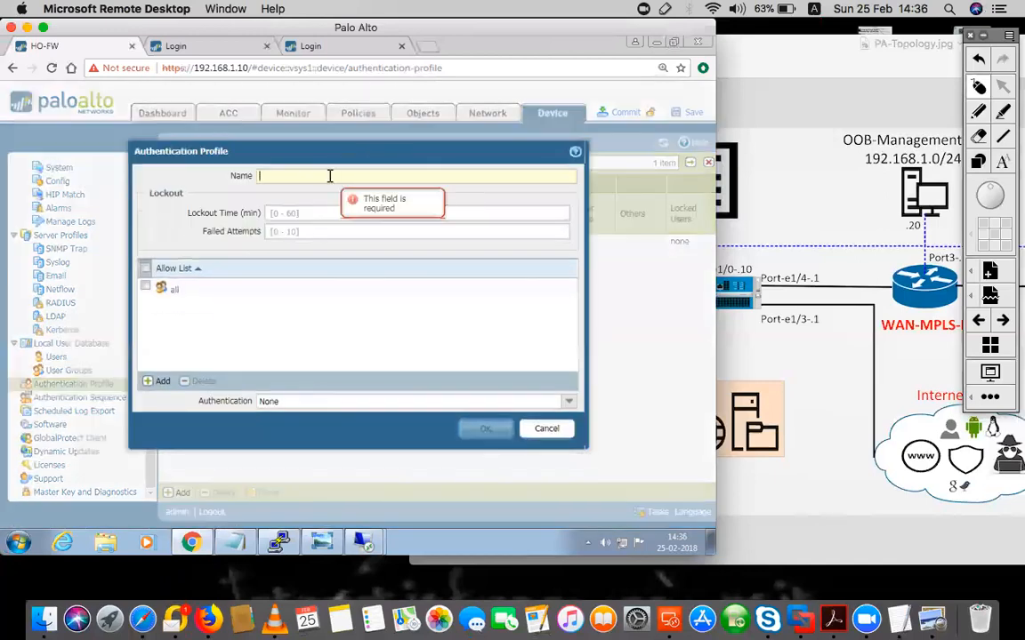
type("Agentless")
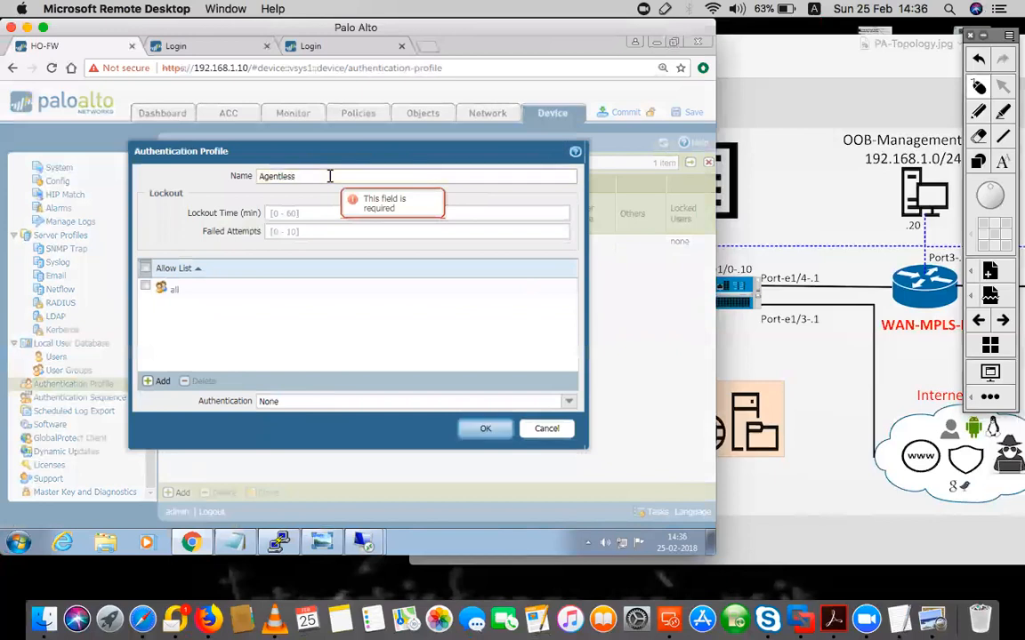
type("-AD")
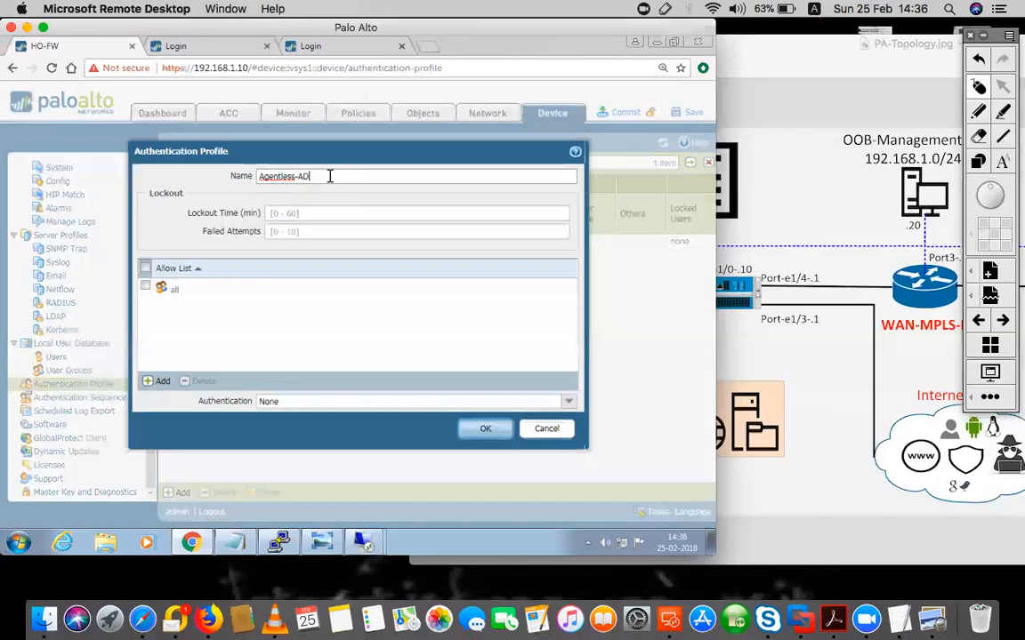
type("SVR")
left_click_drag(296, 176, 223, 176)
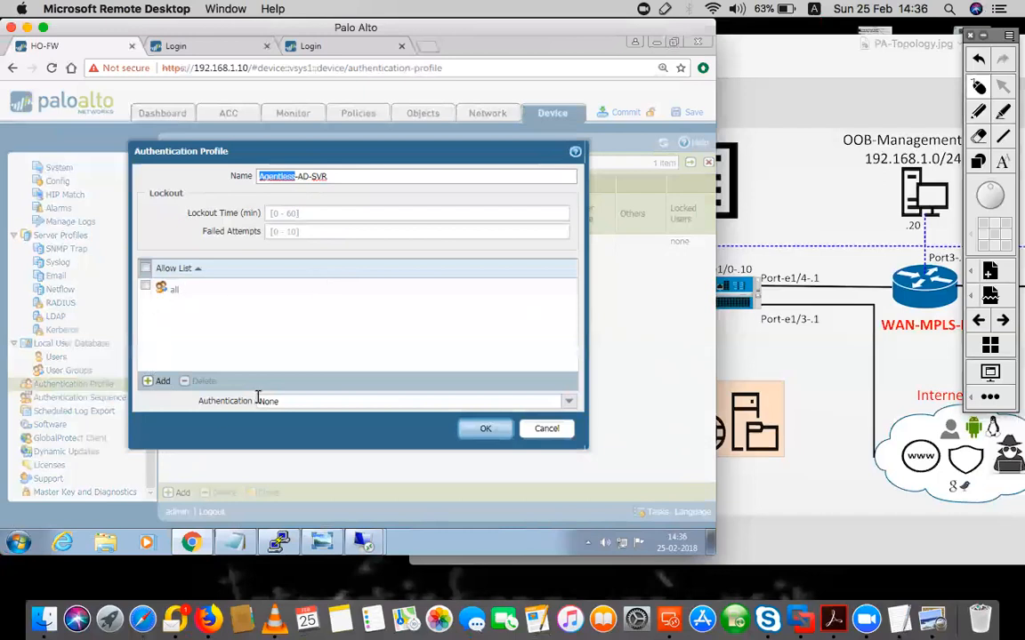
left_click_drag(196, 401, 252, 401)
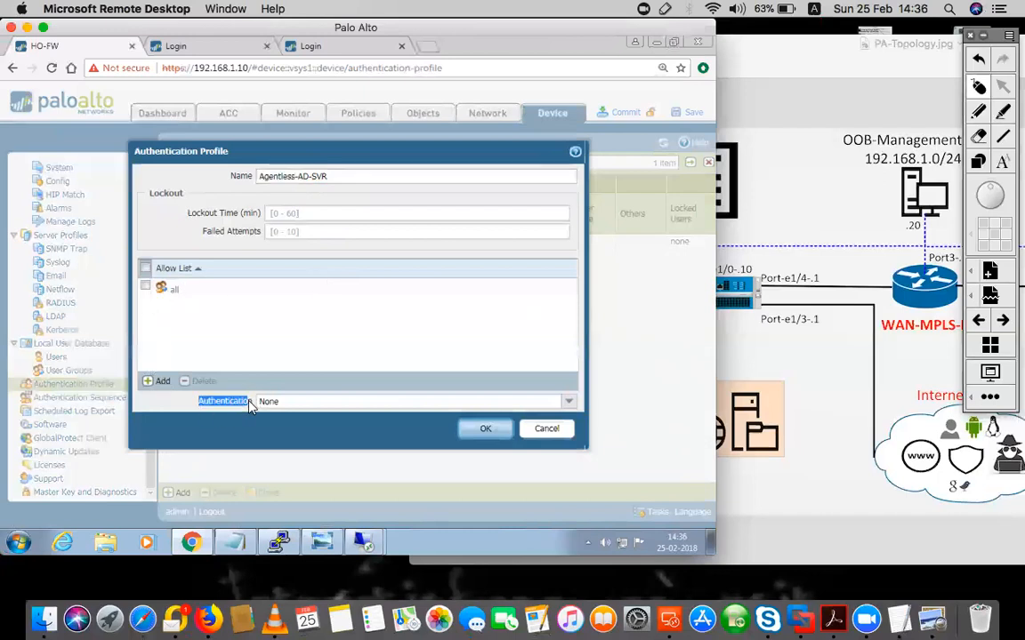
Set authentication type to LDAP with server profile Internal-ADSVR
left_click(568, 403)
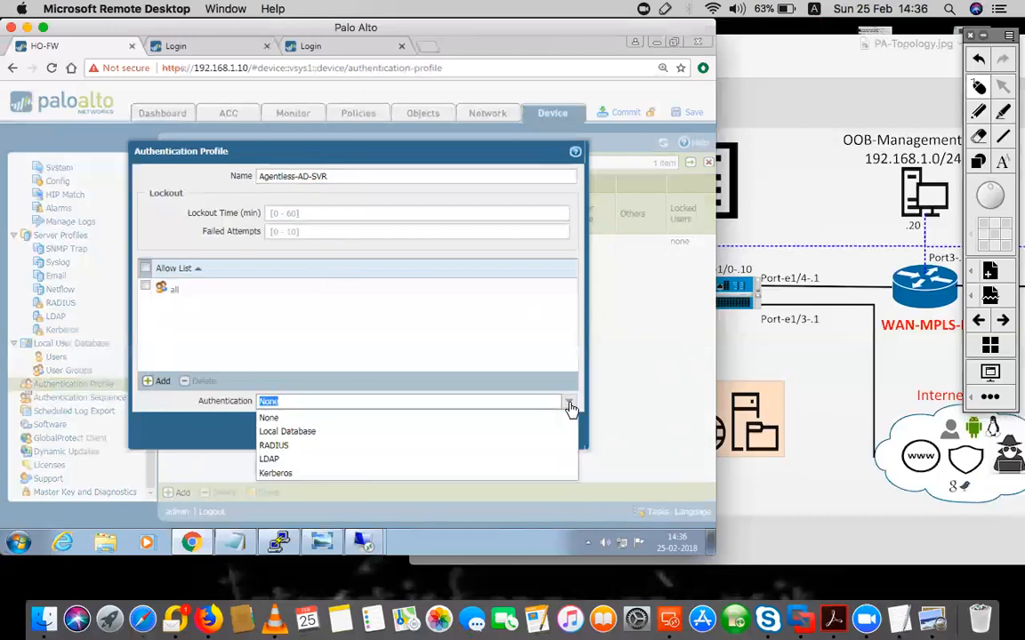
left_click(277, 459)
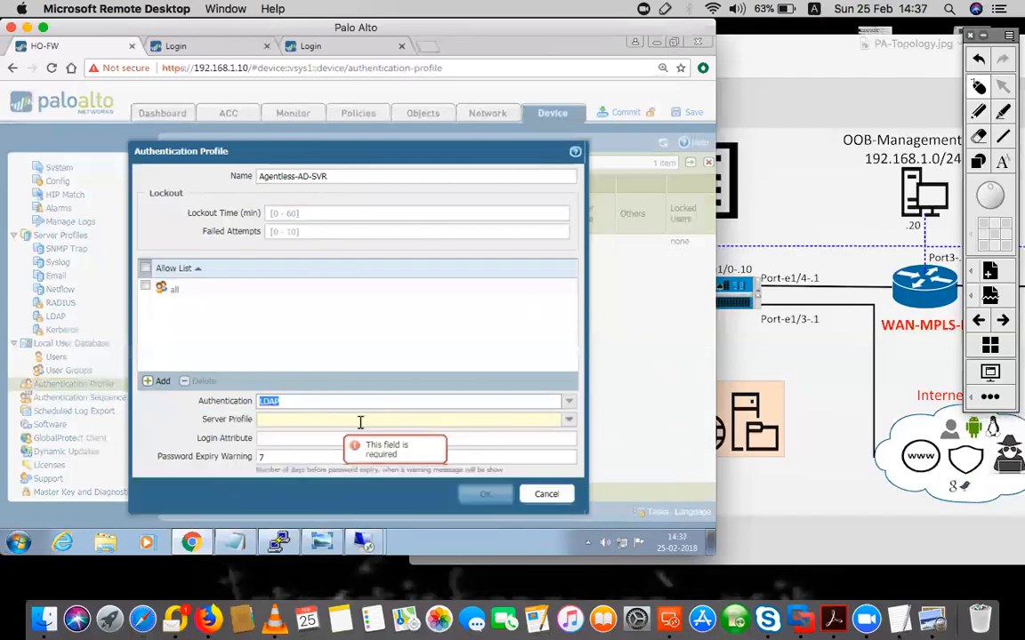
left_click(568, 420)
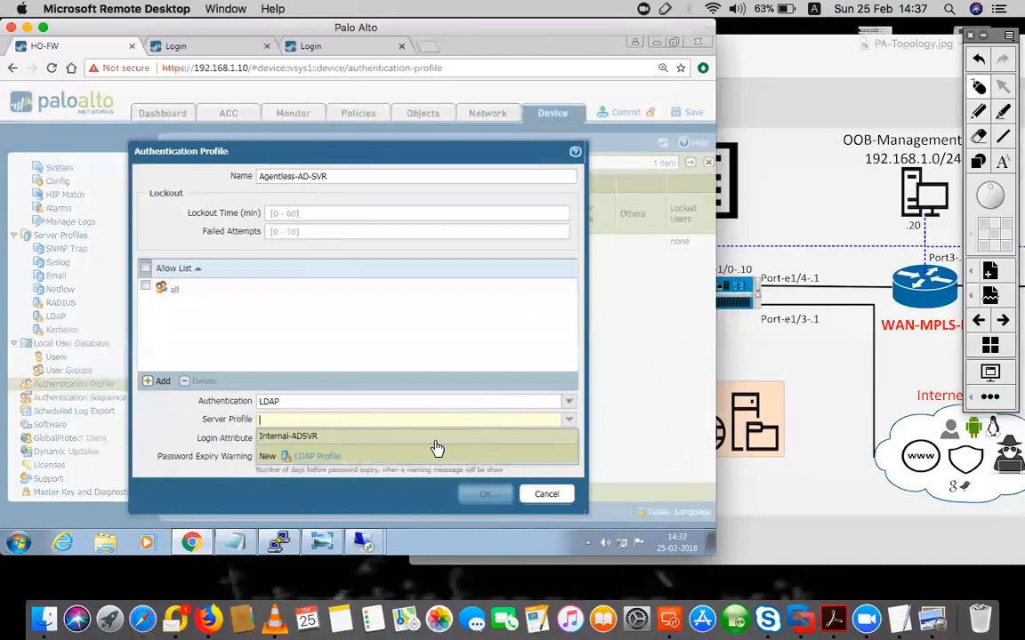
left_click(287, 437)
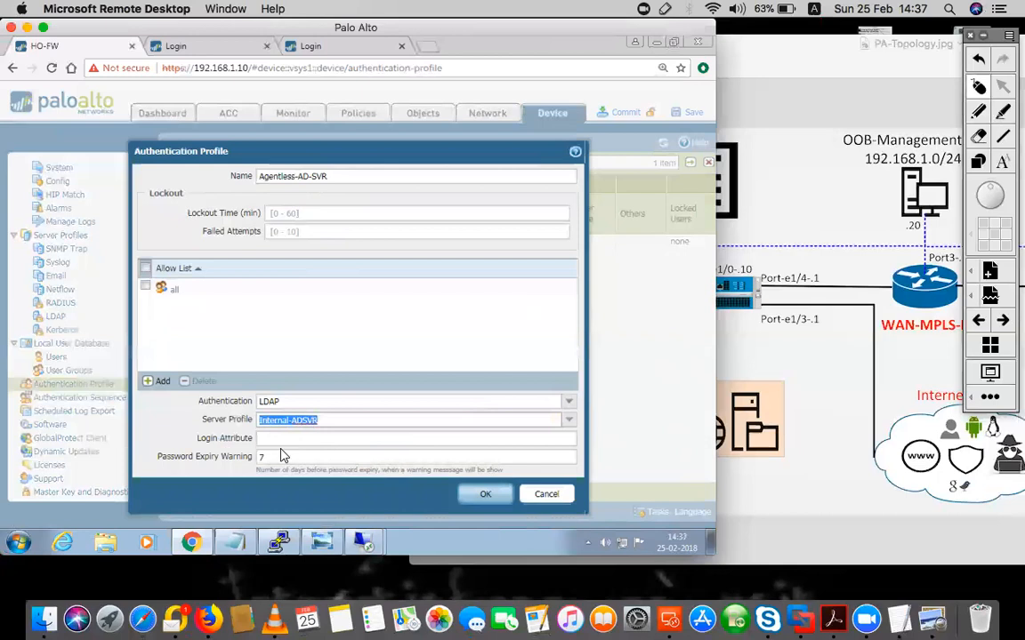
left_click(266, 438)
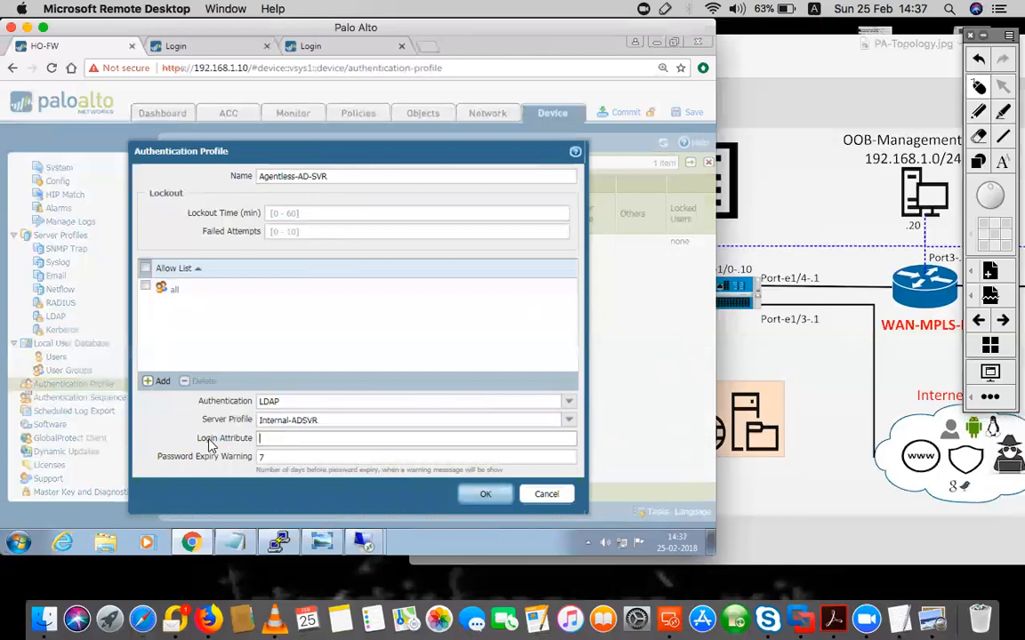
left_click_drag(198, 438, 247, 442)
Set the login attribute to sAMAccountName and save the profile
left_click(291, 436)
type("sAMAccountName")
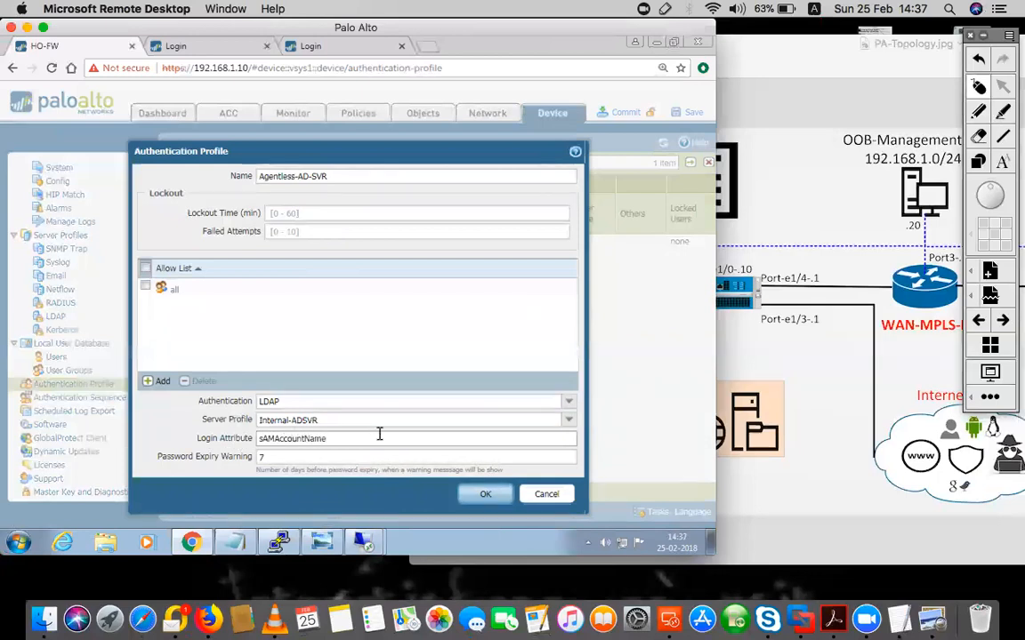
left_click_drag(354, 440, 260, 439)
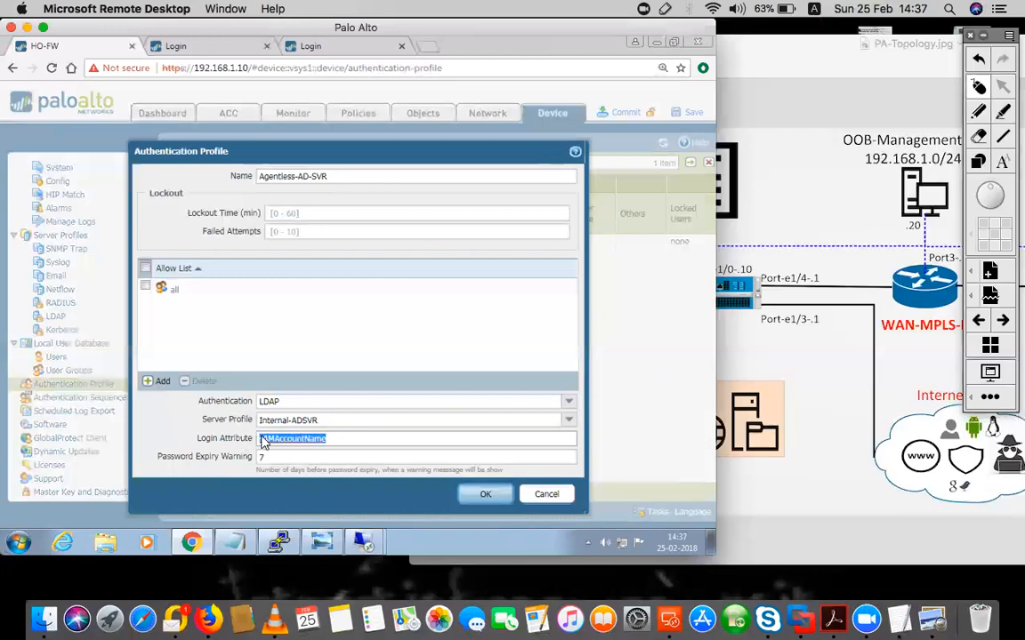
left_click_drag(352, 438, 235, 443)
left_click(260, 439)
left_click_drag(365, 438, 256, 454)
left_click(374, 443)
left_click_drag(262, 436, 275, 437)
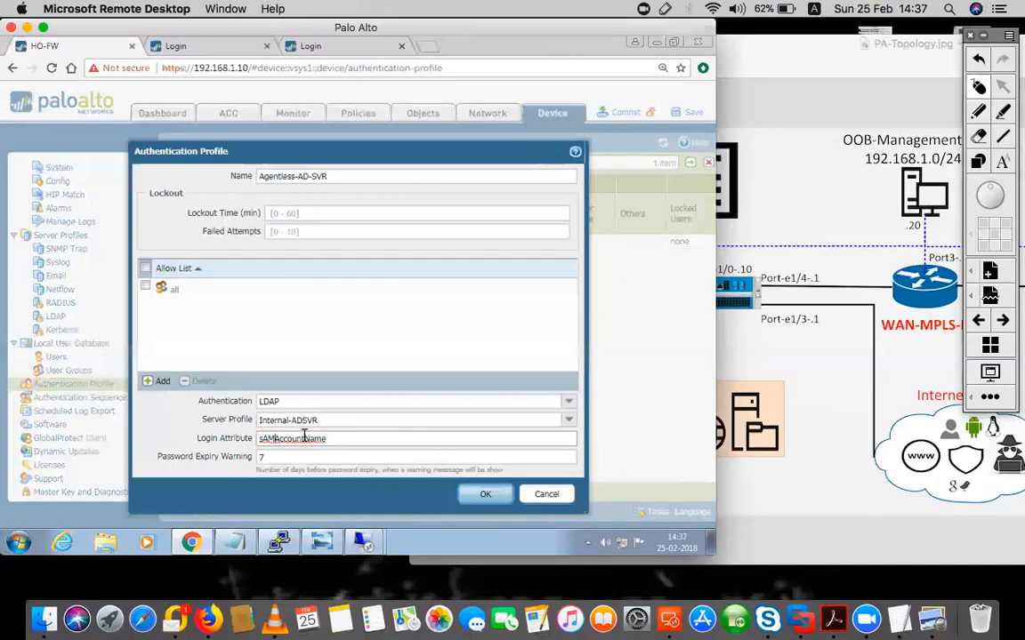
left_click_drag(302, 438, 354, 439)
left_click(389, 439)
key("Tab")
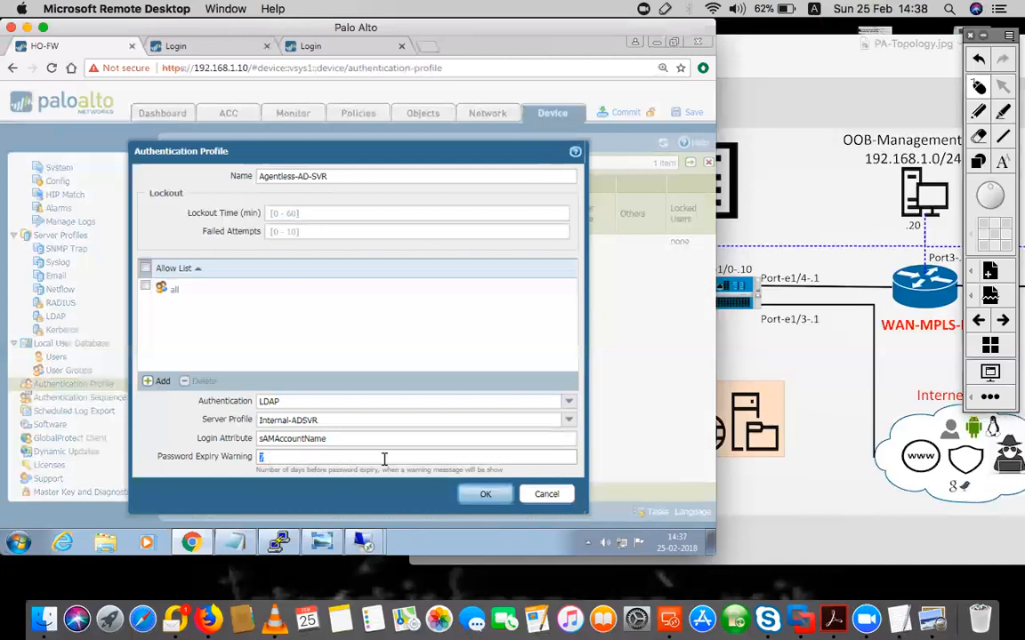
left_click(471, 494)
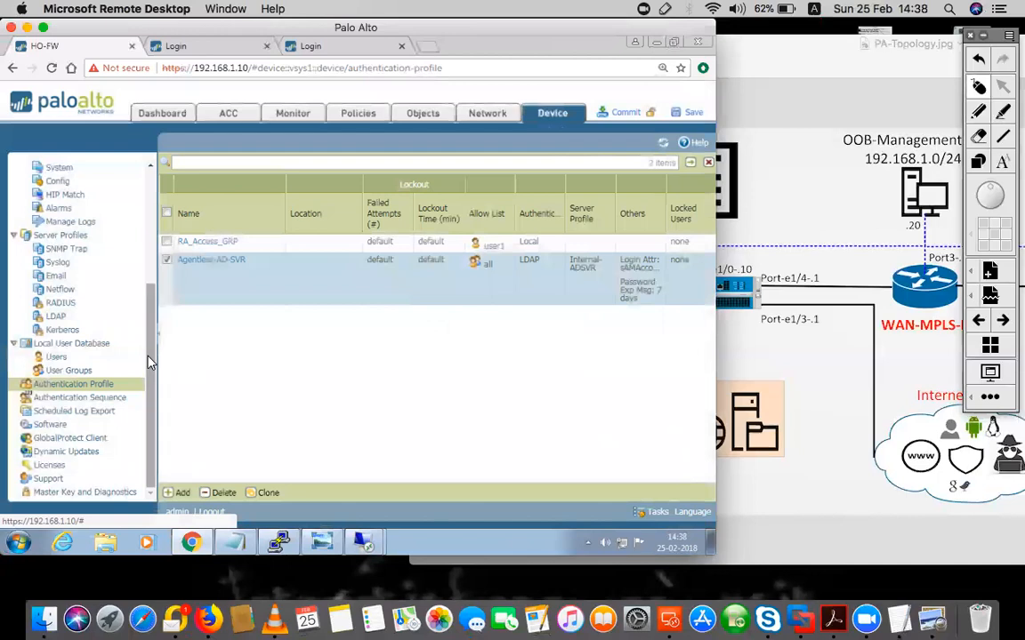
Scroll the User Mapping page down to Server Monitoring and add a new monitored server
left_click_drag(151, 359, 156, 233)
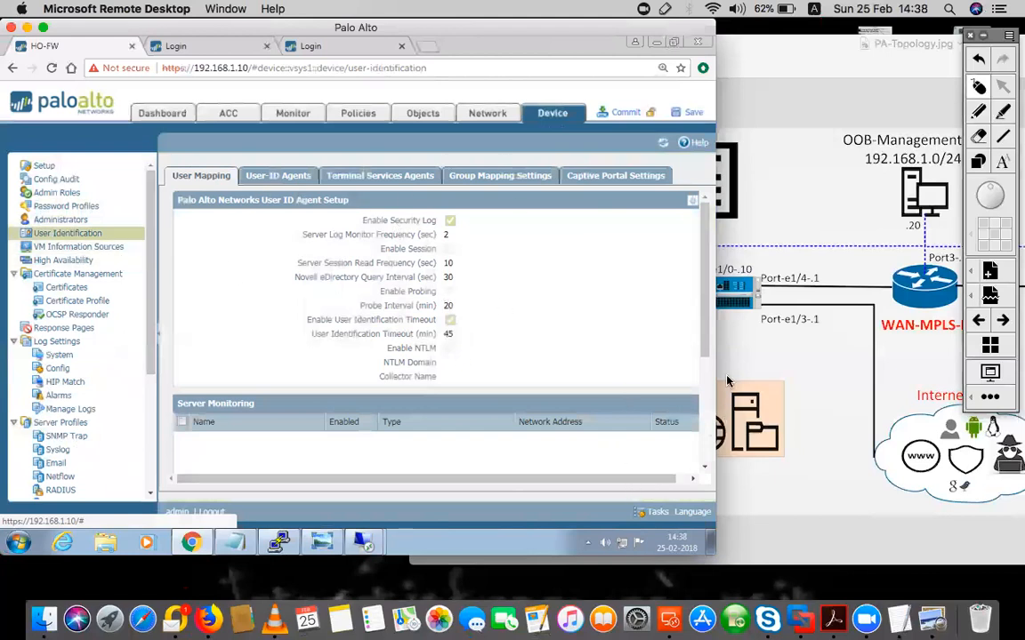
left_click_drag(706, 338, 707, 369)
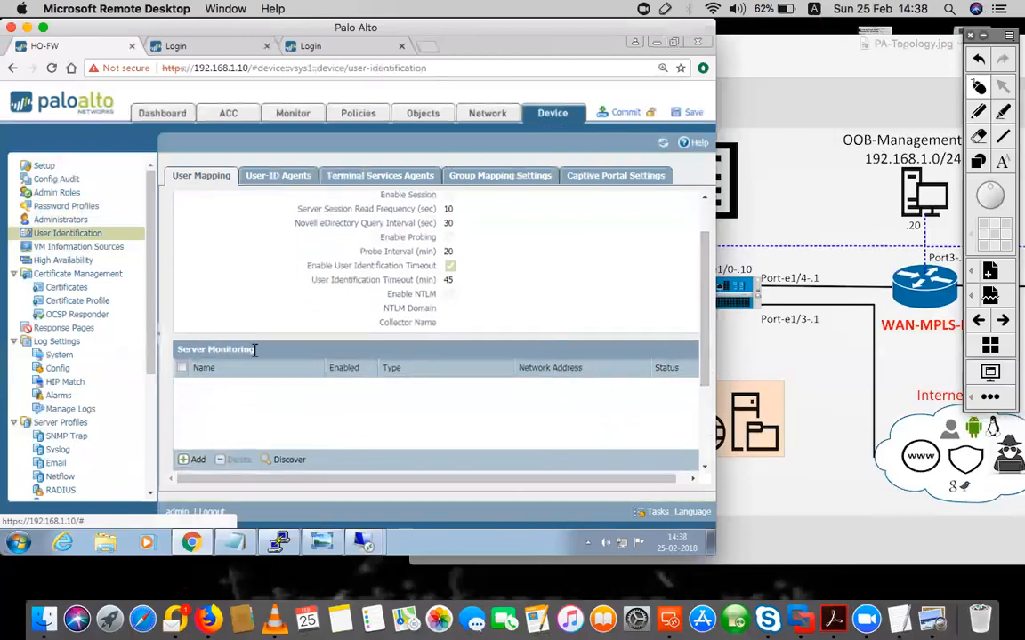
left_click(194, 460)
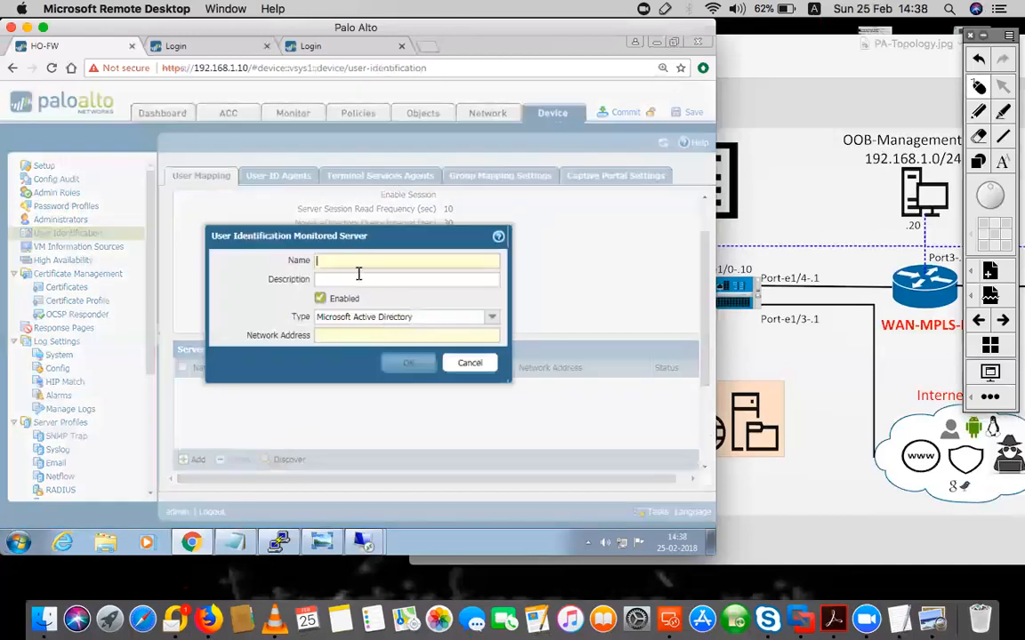
Add Microsoft Active Directory server Agentless-Server at 192.168.10.3 to Server Monitoring
type("AgeAGE")
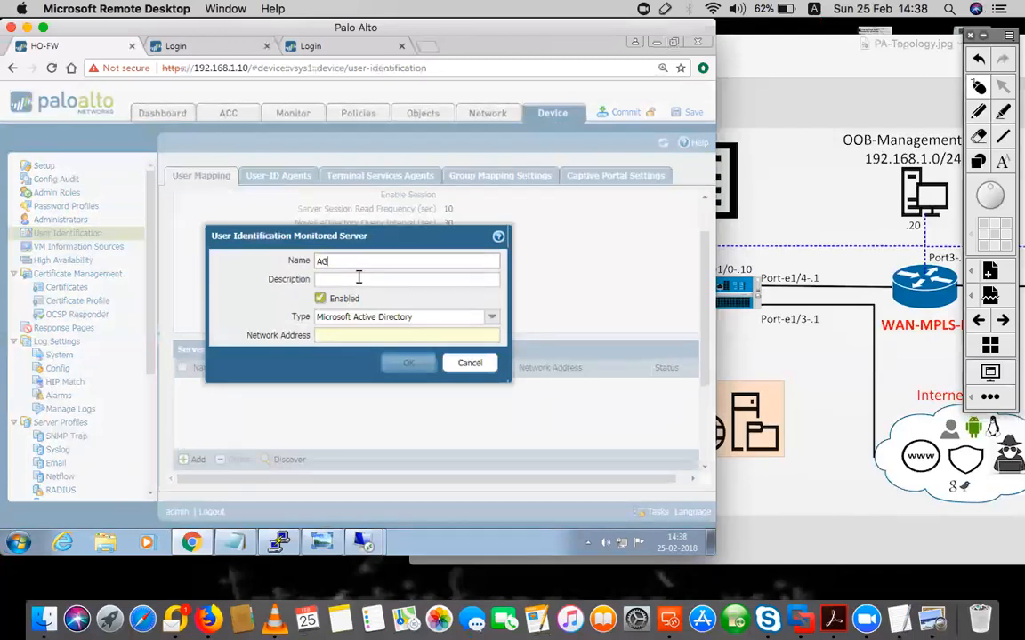
type("entless-Server")
left_click(320, 336)
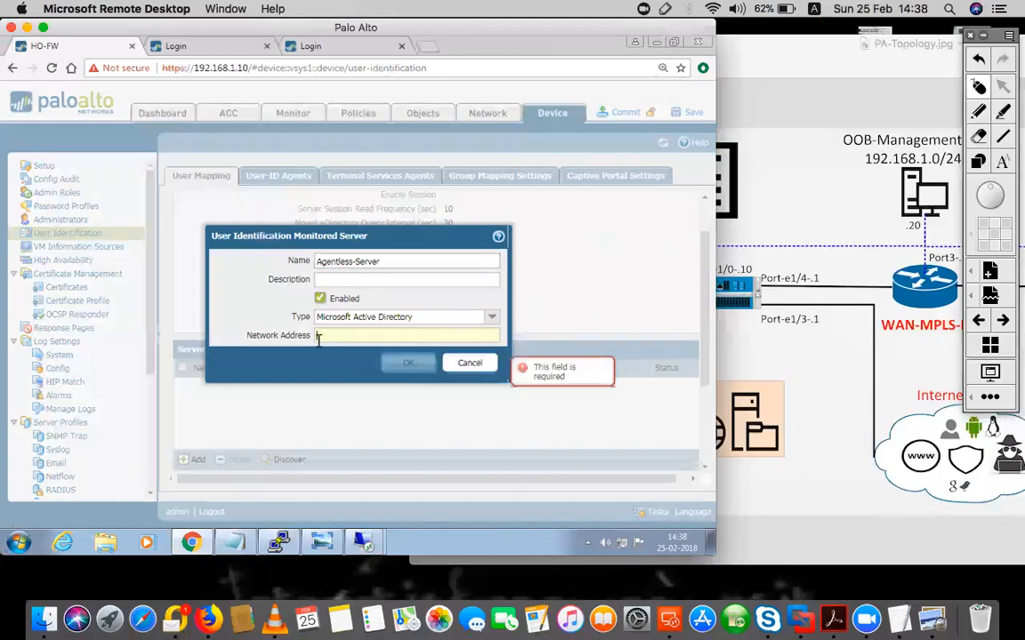
type("192.168.10.3")
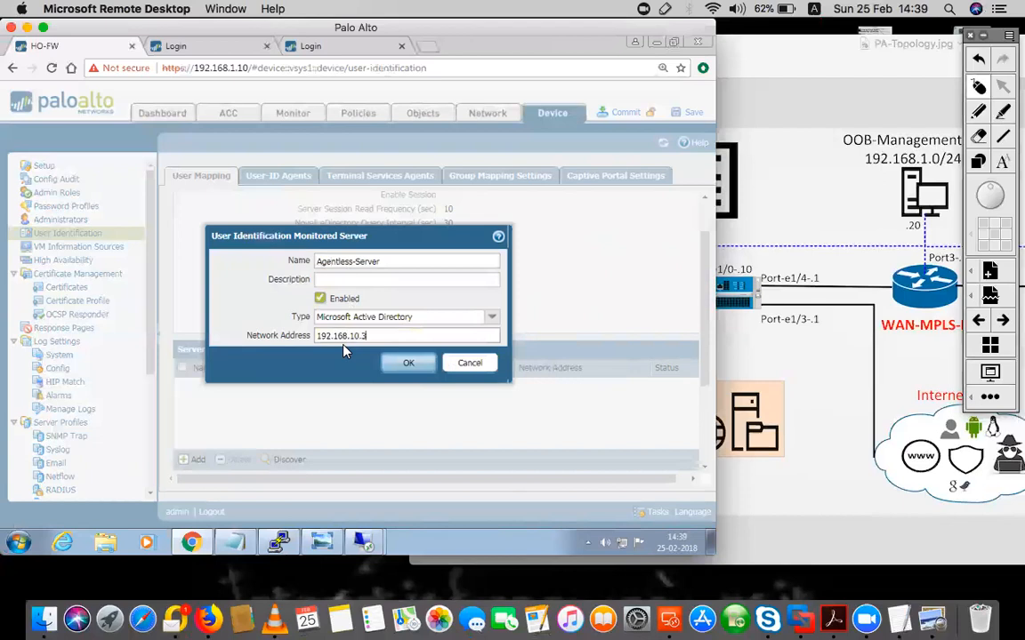
left_click(816, 148)
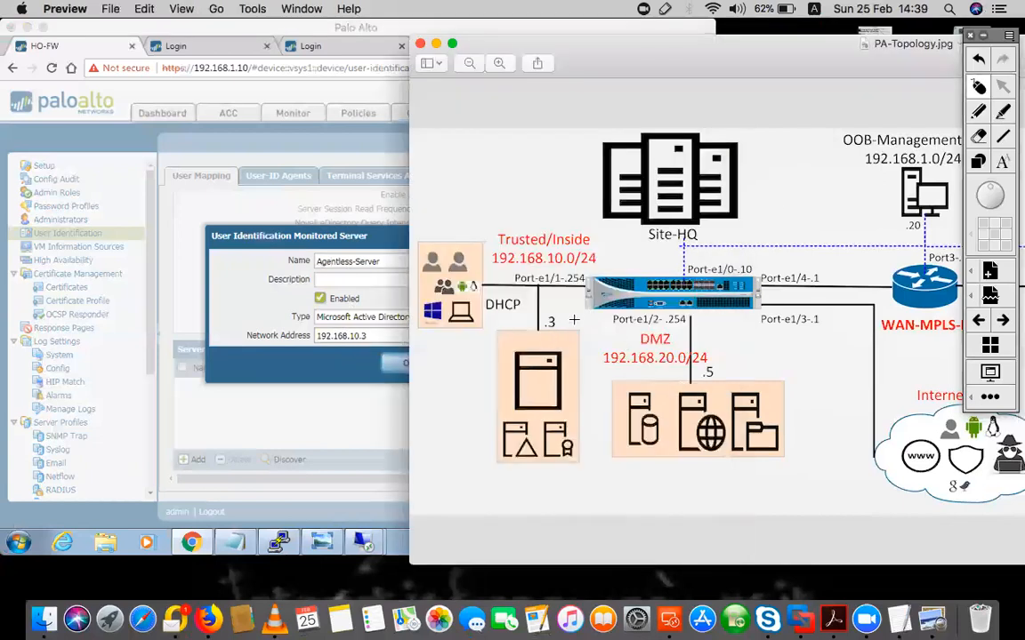
left_click(217, 272)
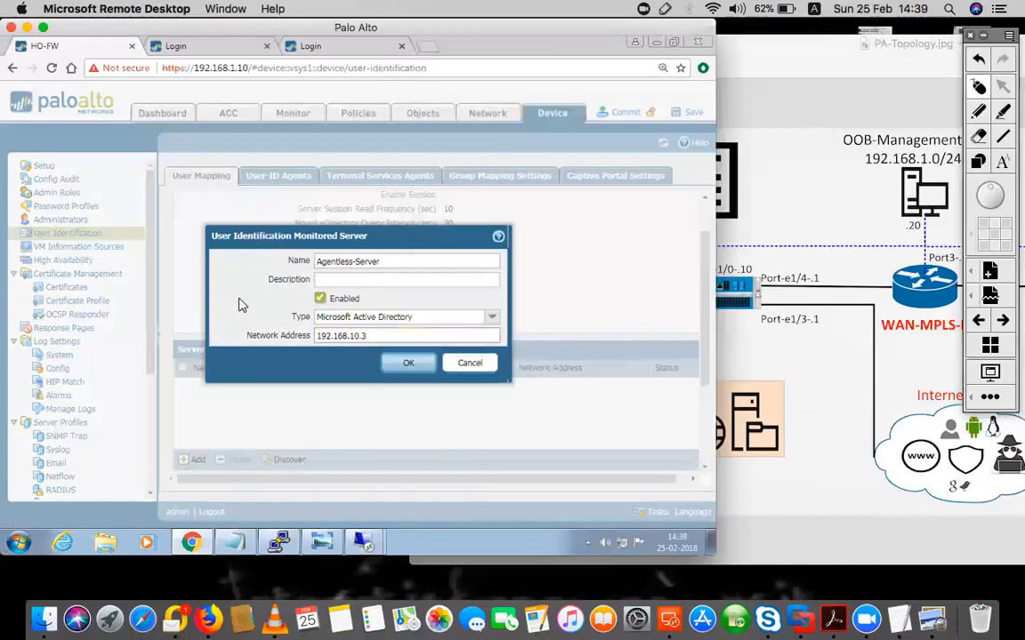
left_click(408, 365)
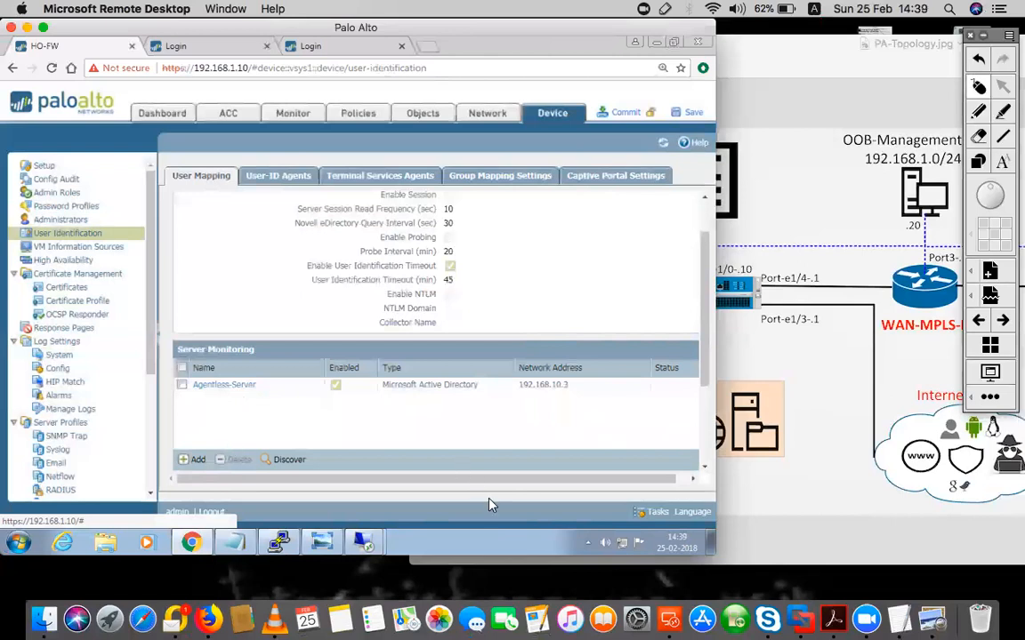
scroll(507, 480, "right", 1)
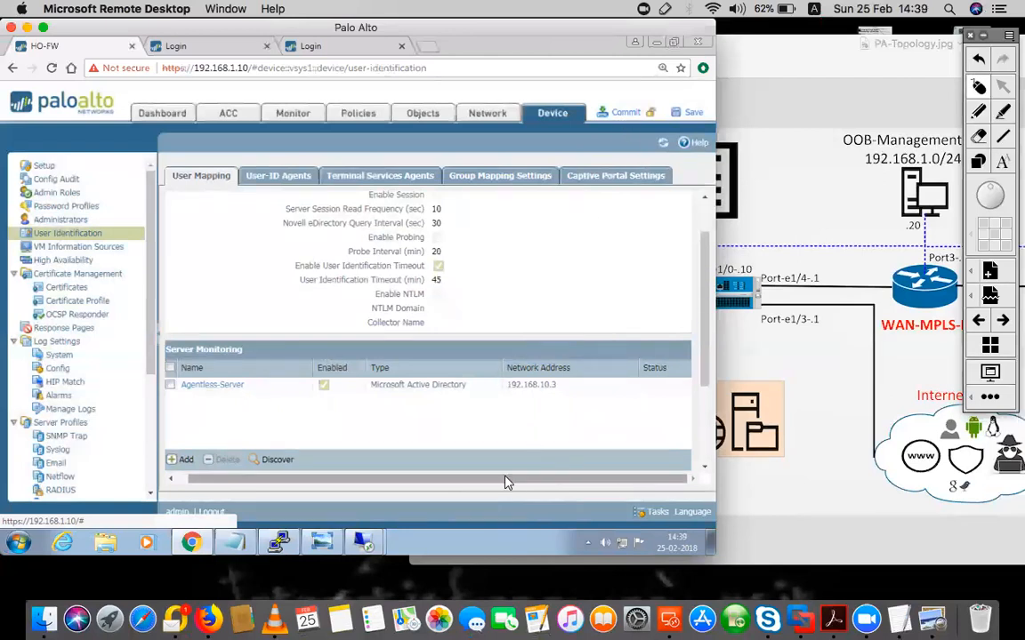
left_click_drag(498, 480, 418, 481)
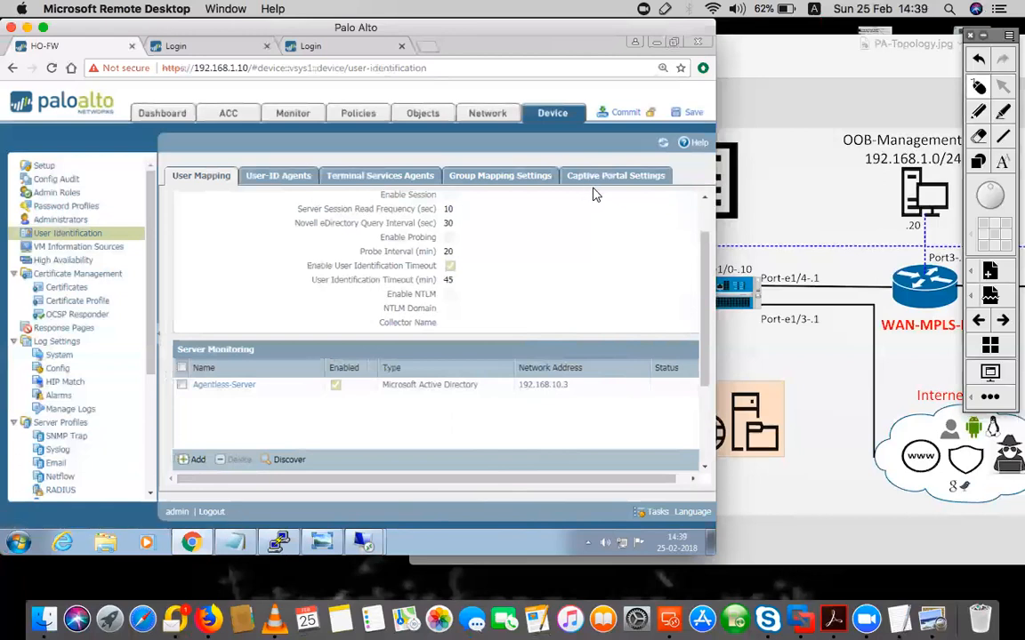
scroll(302, 218, "up", 2)
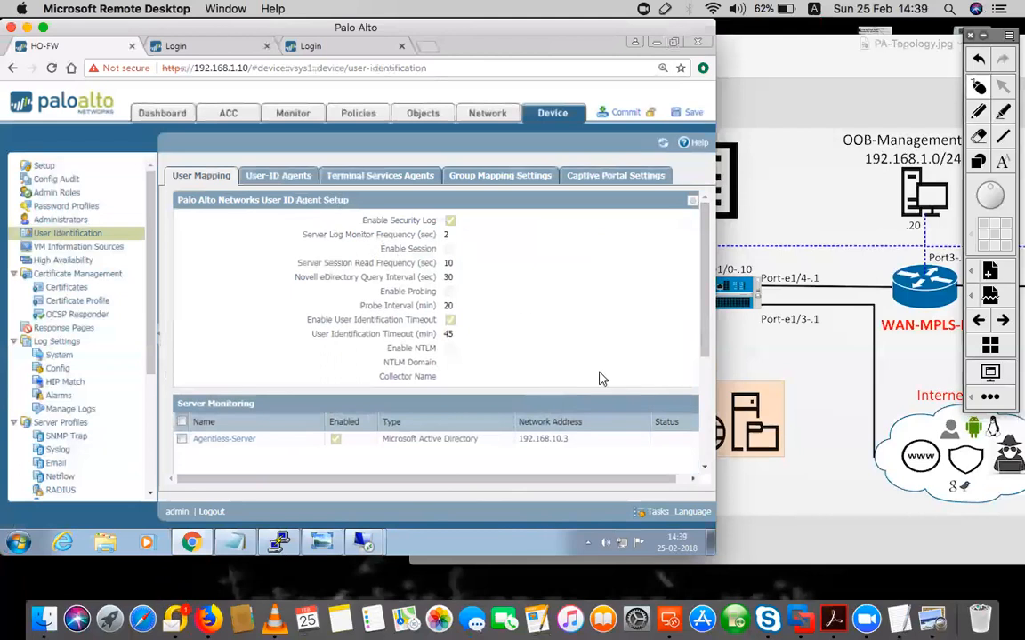
Enter the WMI account user name and confirmed password in the User-ID agent setup
left_click(692, 206)
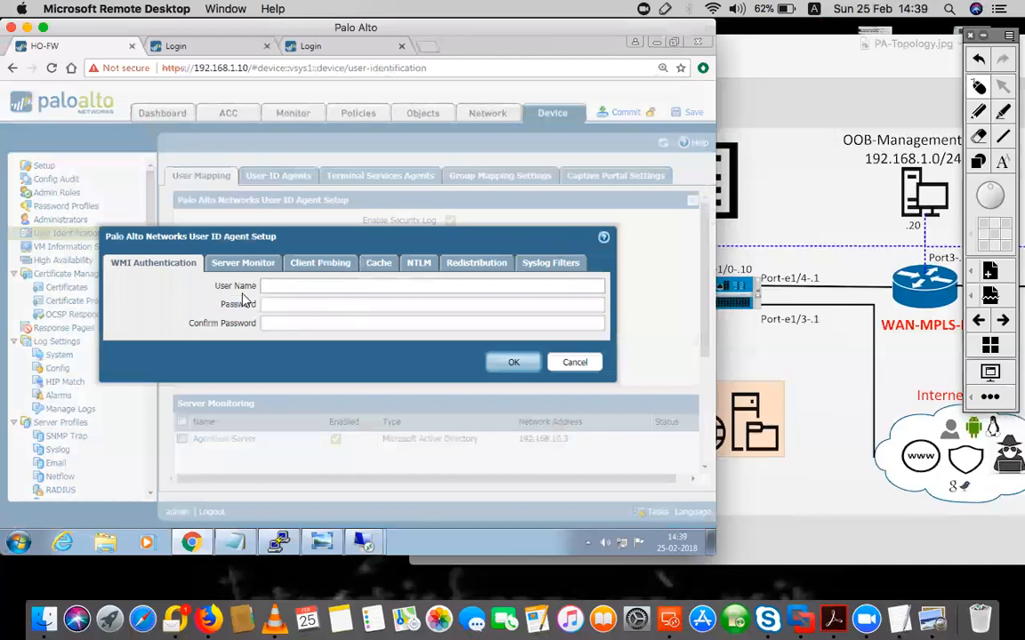
left_click_drag(211, 290, 254, 290)
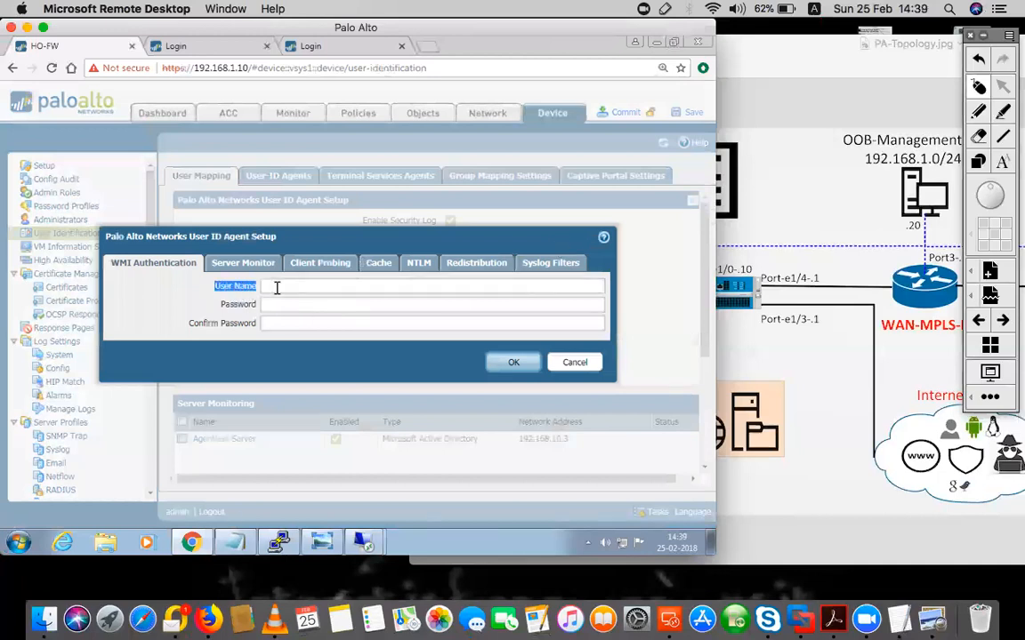
left_click(277, 287)
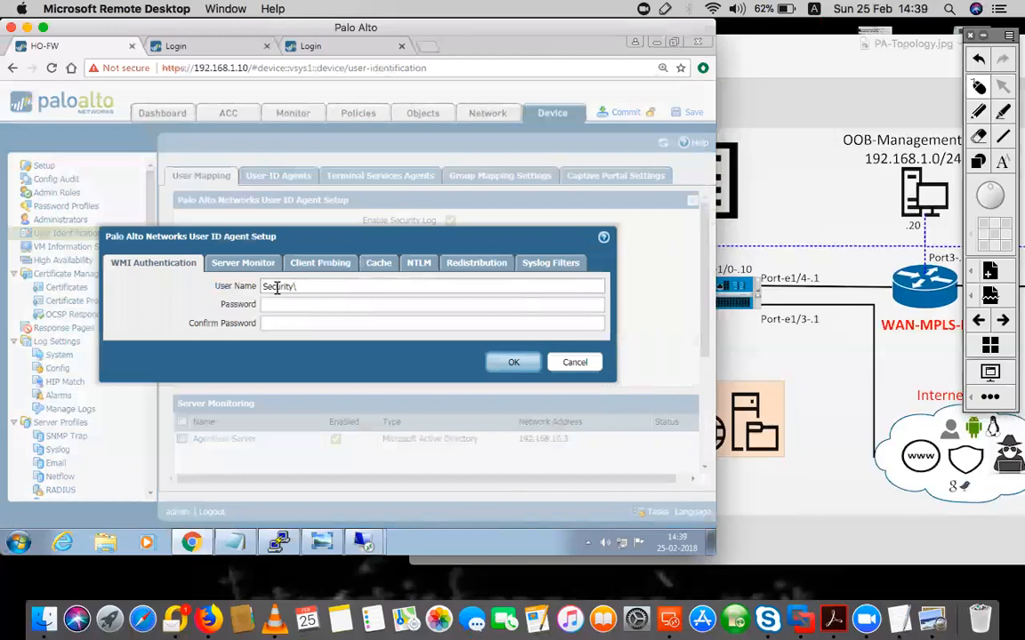
type("or")
key("Tab")
type("Pa•••••")
key("Tab")
type("•••••••")
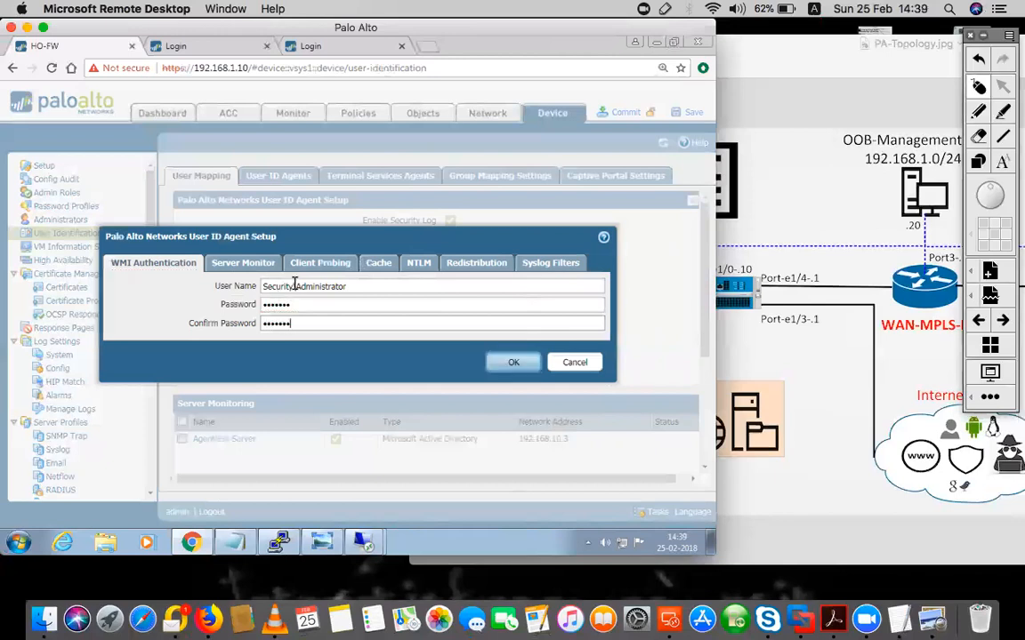
double_click(298, 285)
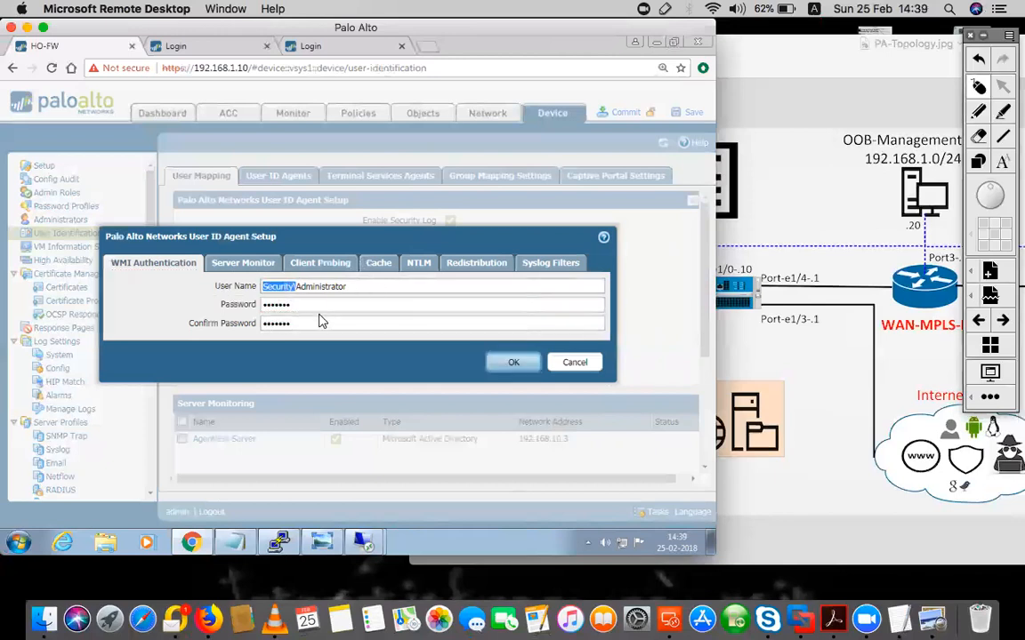
left_click_drag(305, 306, 247, 314)
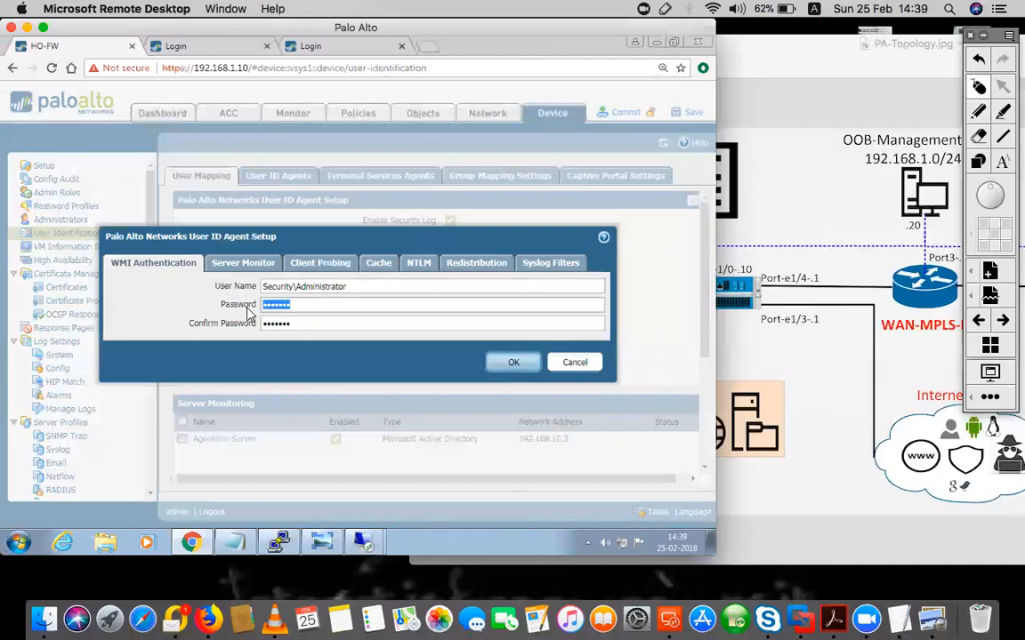
Review the Server Monitoring Security Log option, then enable client probing and save the agent setup
left_click(244, 265)
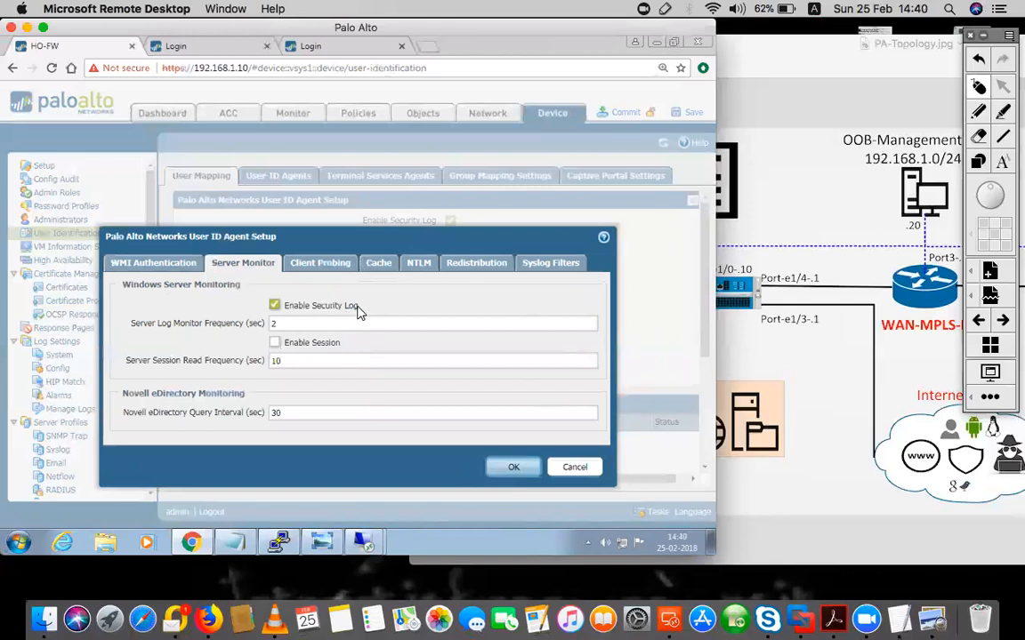
left_click_drag(358, 307, 284, 307)
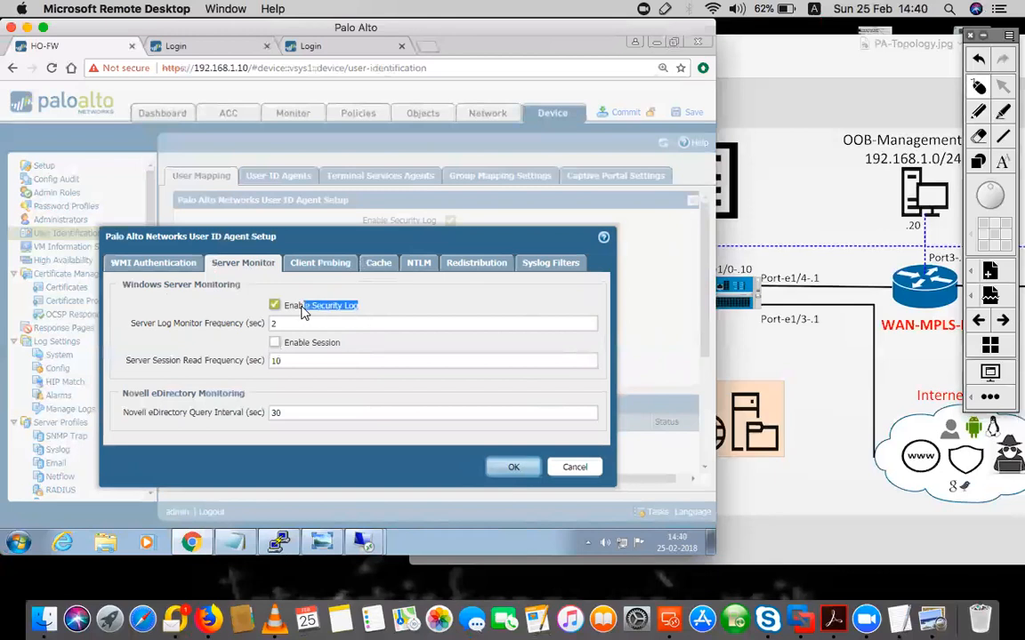
left_click(304, 307)
left_click_drag(357, 307, 314, 313)
left_click(331, 264)
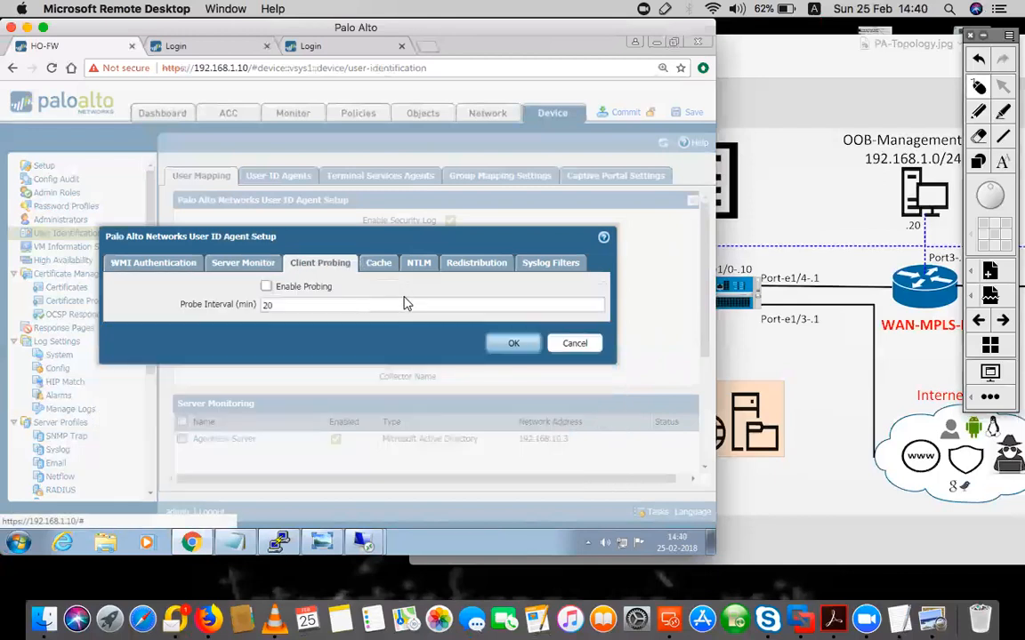
left_click(266, 288)
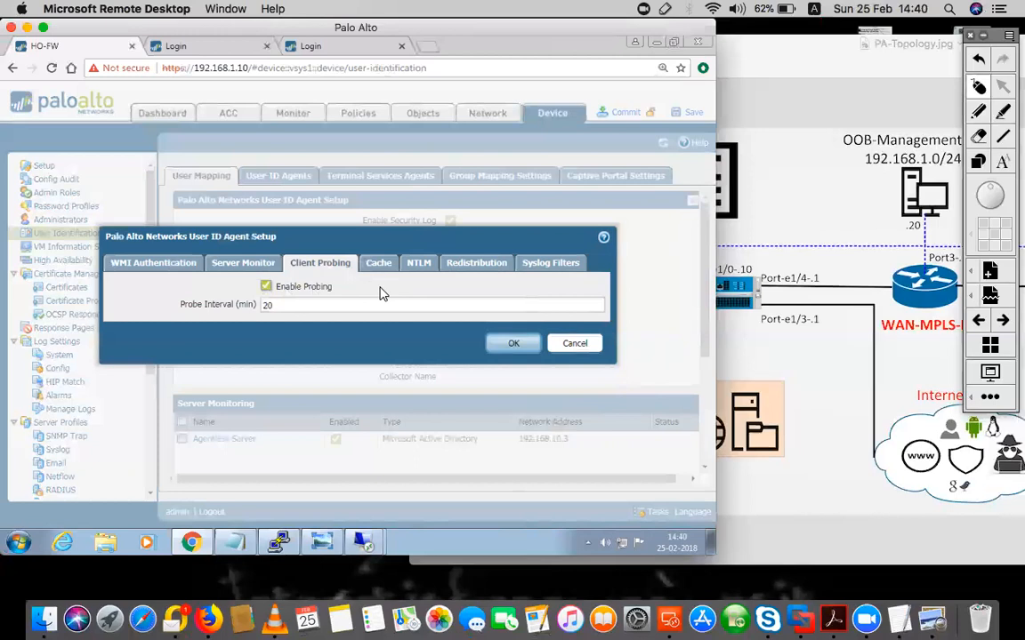
left_click(513, 344)
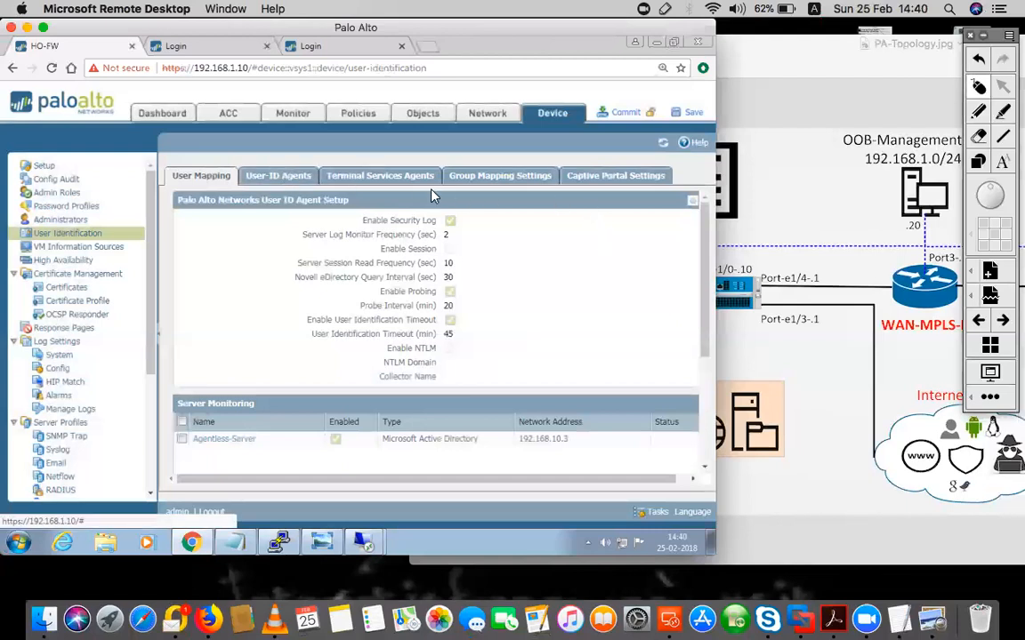
left_click(499, 179)
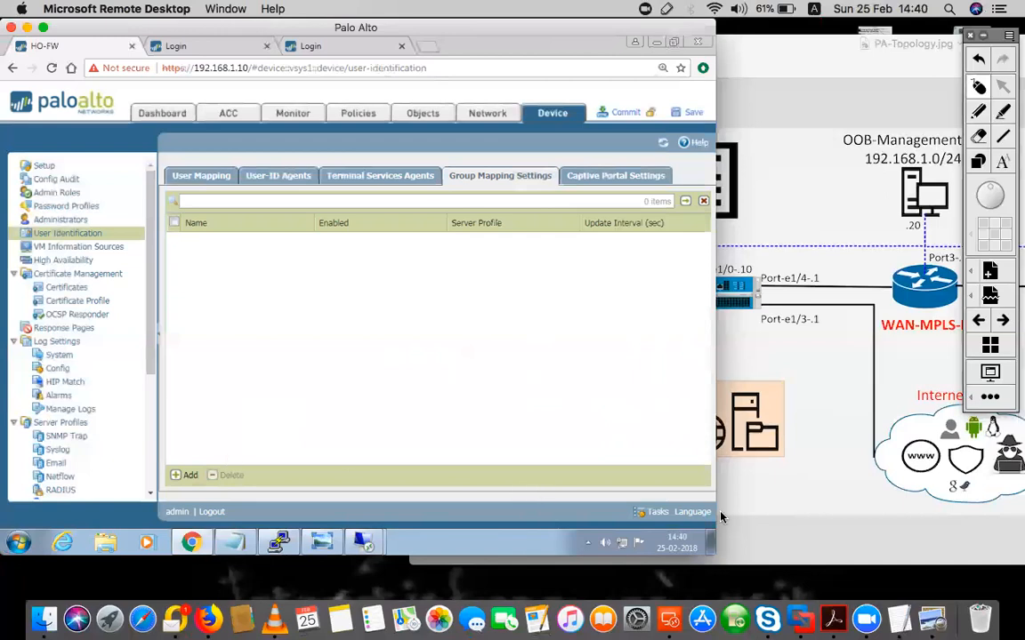
Review the topology and AD-Users.jpg diagrams, then add a new group mapping entry
left_click(929, 619)
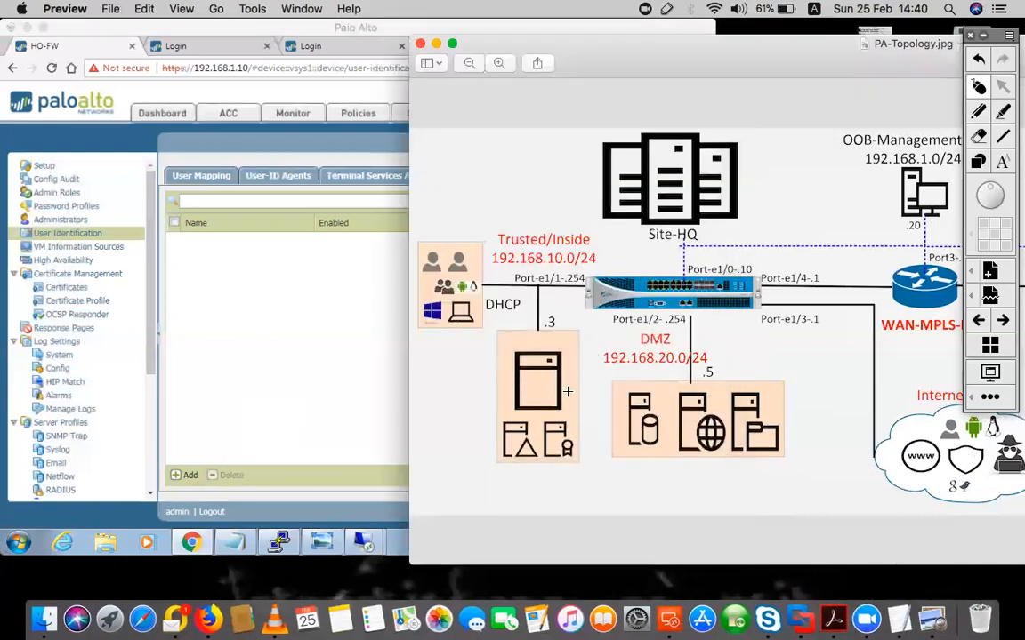
right_click(939, 617)
left_click(947, 436)
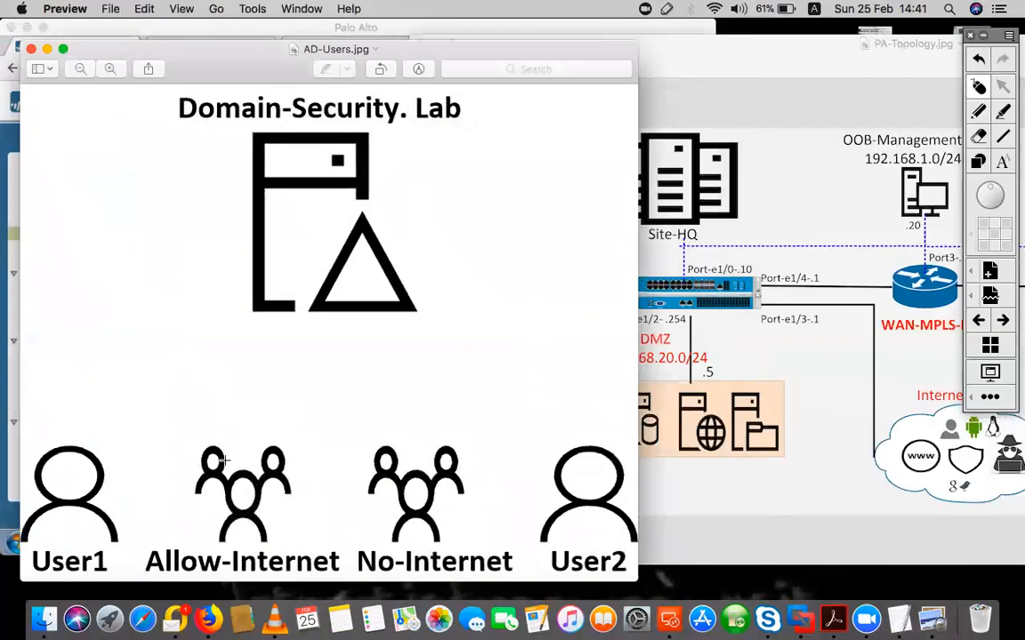
left_click(47, 49)
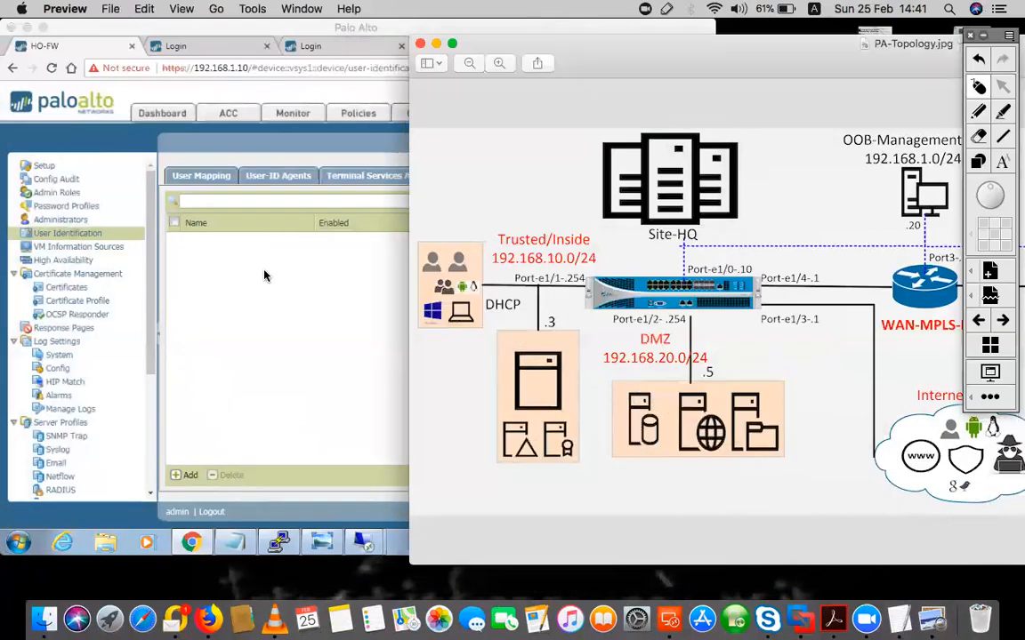
left_click(187, 475)
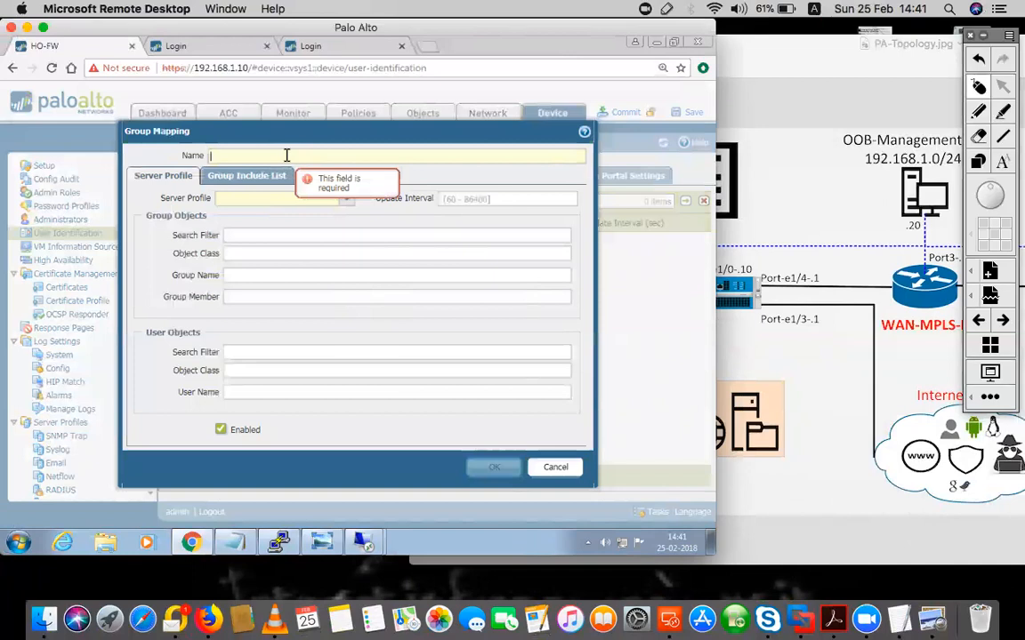
Name the group mapping Internal-AD-GROUP and set its server profile to Internal-ADSVR
type("Internal-AD-")
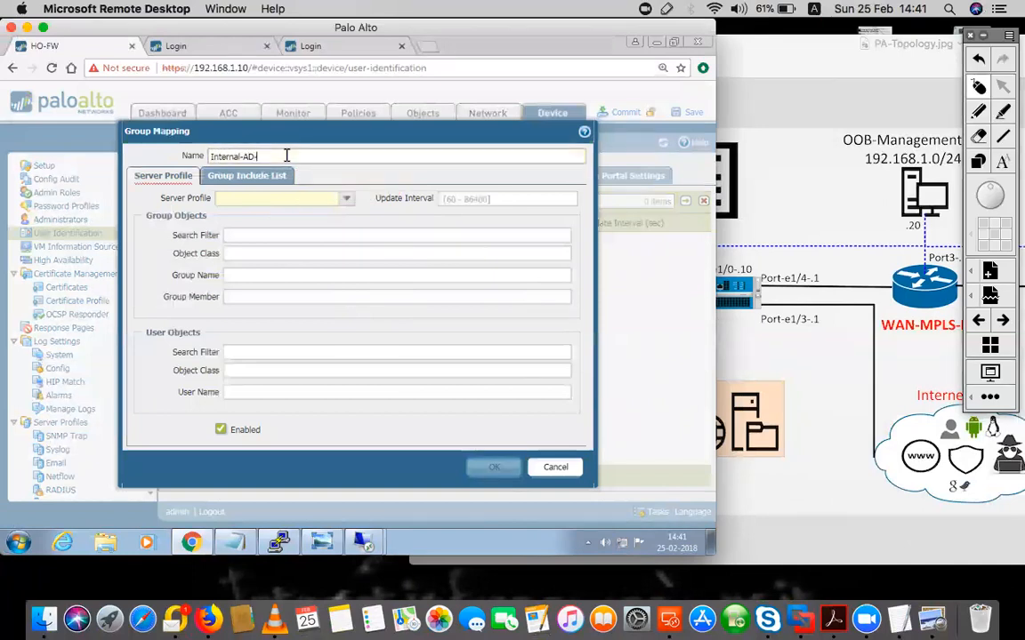
type("GROUP")
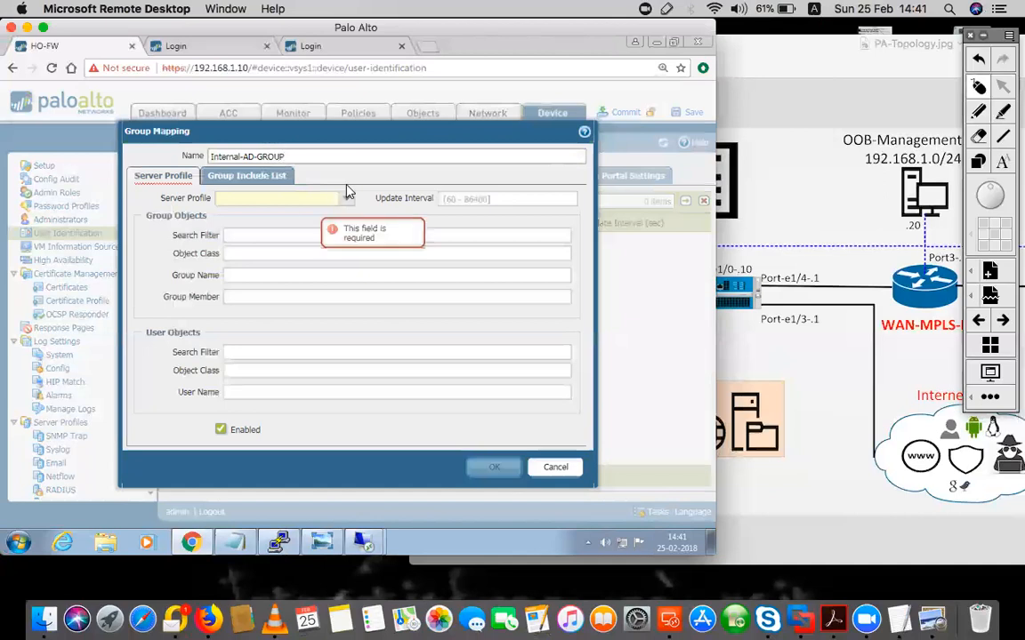
left_click(346, 199)
left_click(246, 215)
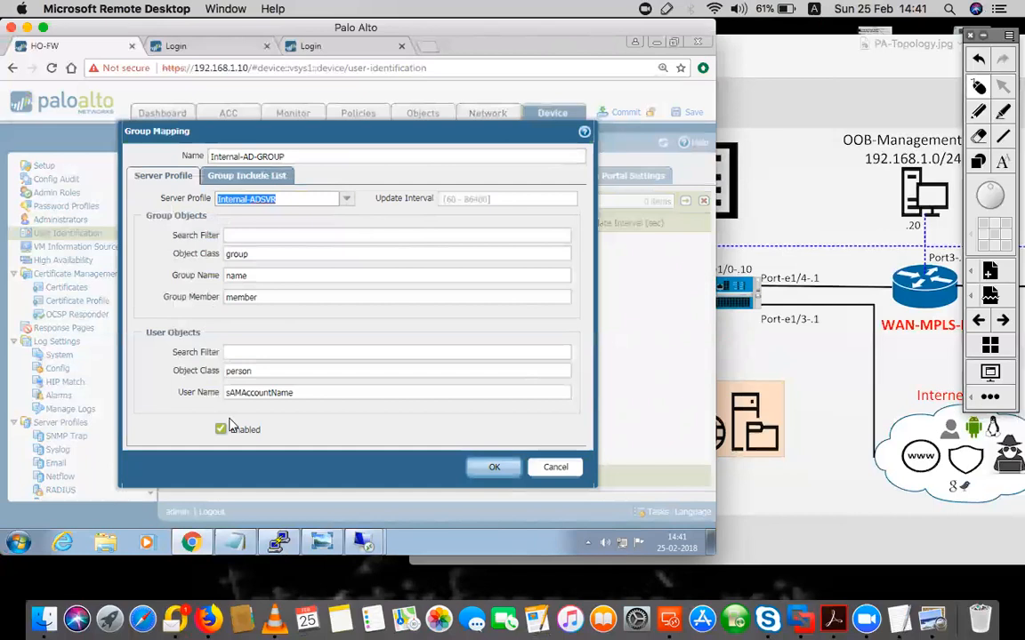
left_click_drag(178, 394, 214, 396)
left_click_drag(309, 393, 217, 393)
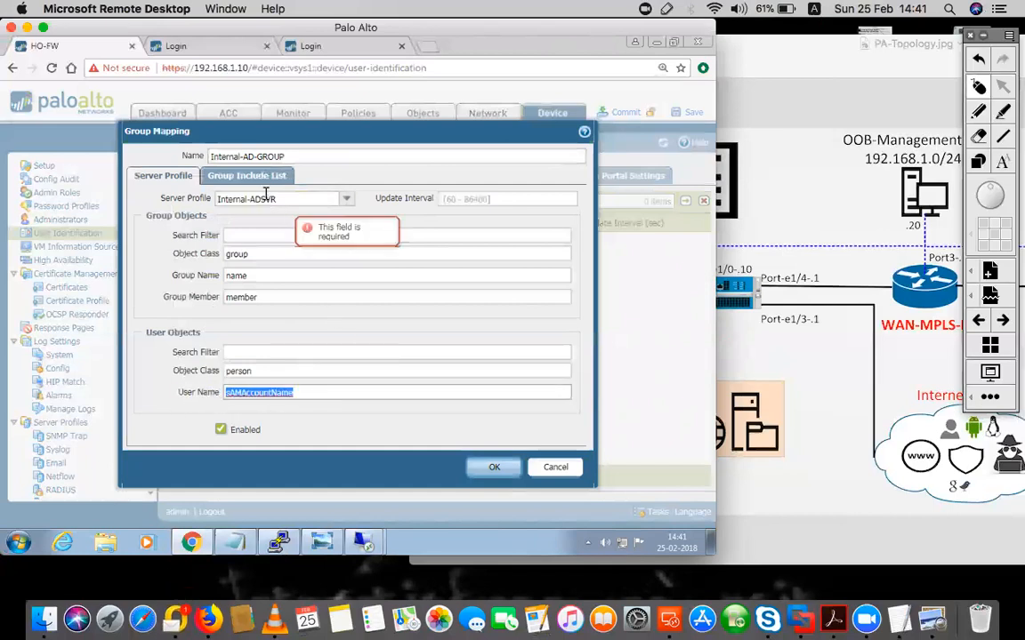
Add cn=allow-internet from cn=users to the Group Include List and save the mapping
left_click(242, 176)
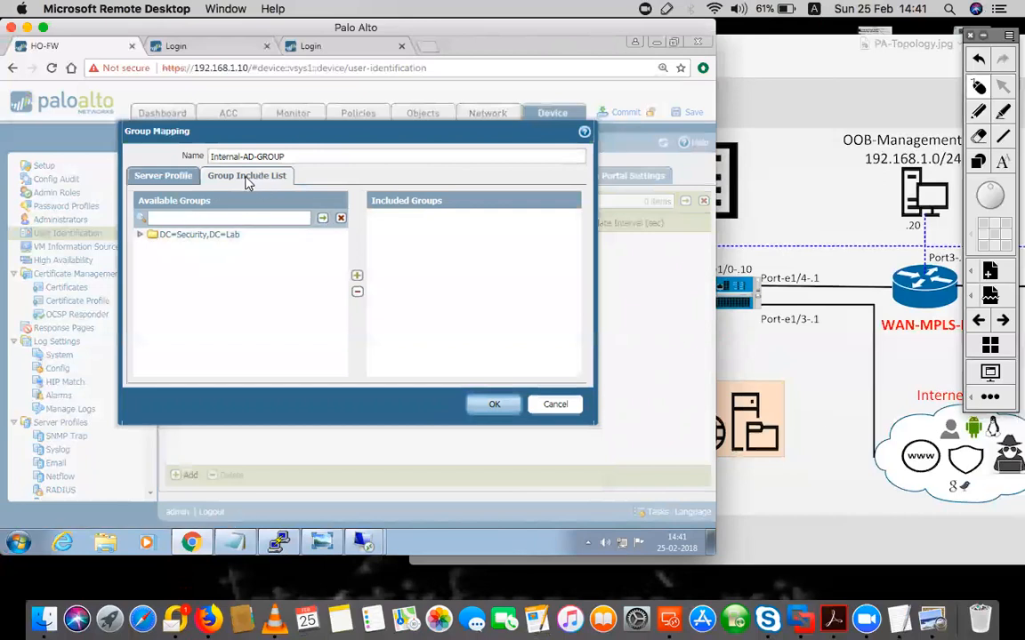
left_click(140, 235)
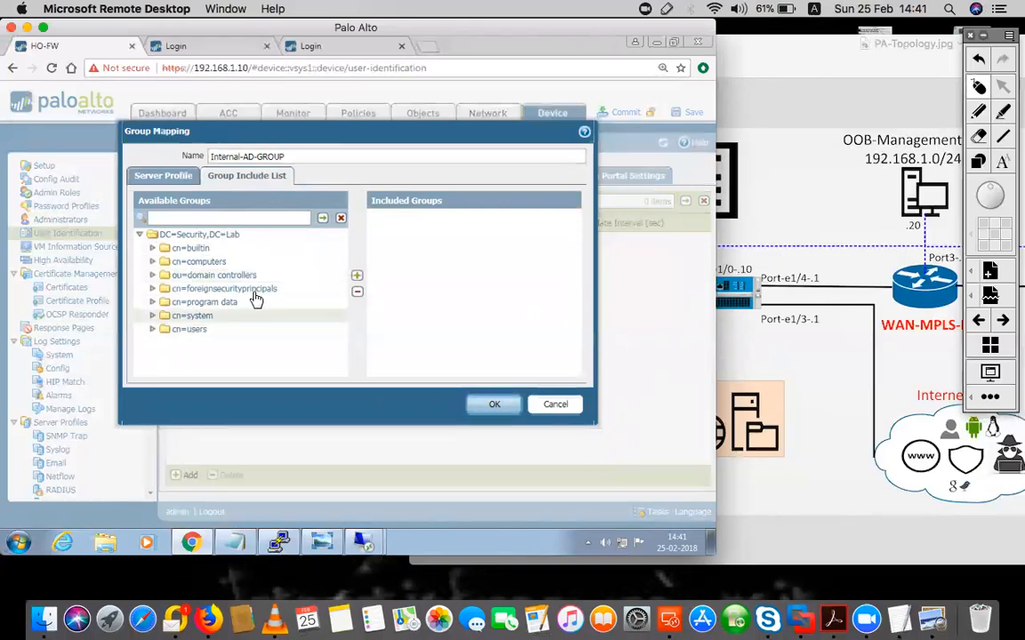
left_click(152, 330)
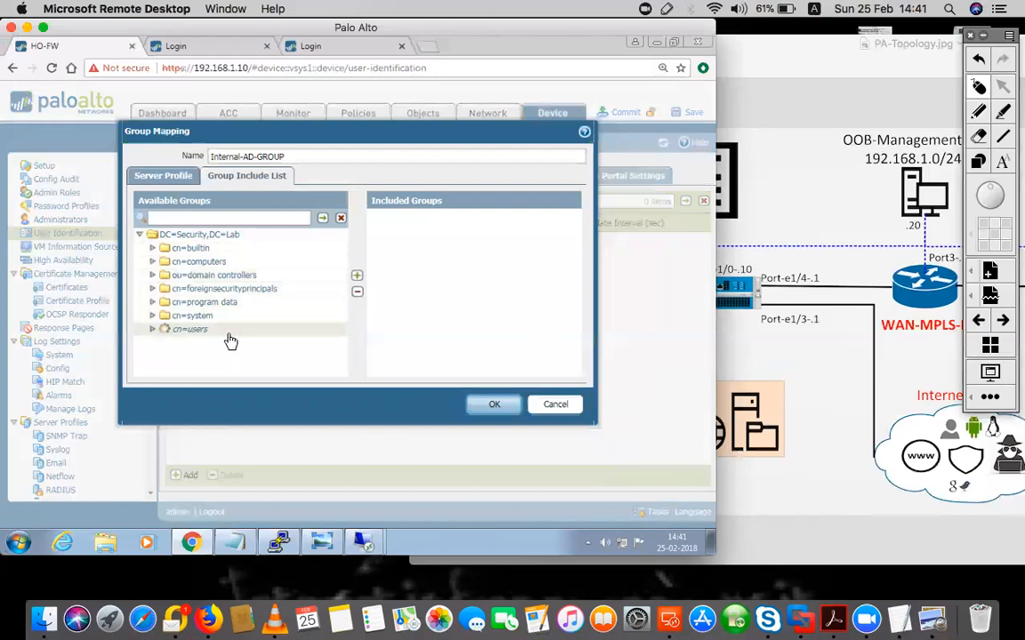
scroll(307, 340, "down", 10)
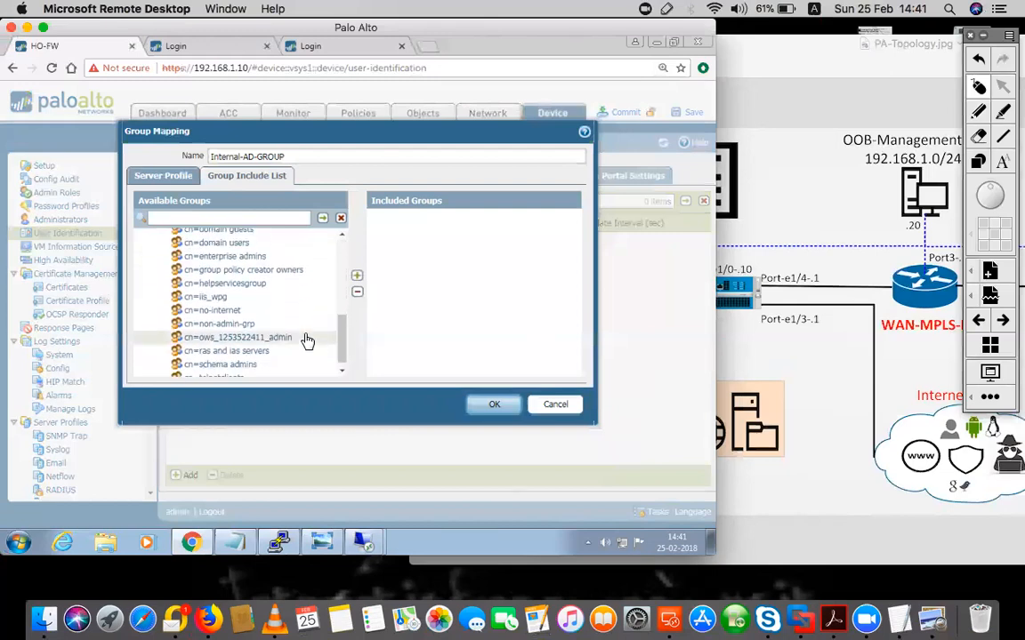
scroll(307, 341, "up", 10)
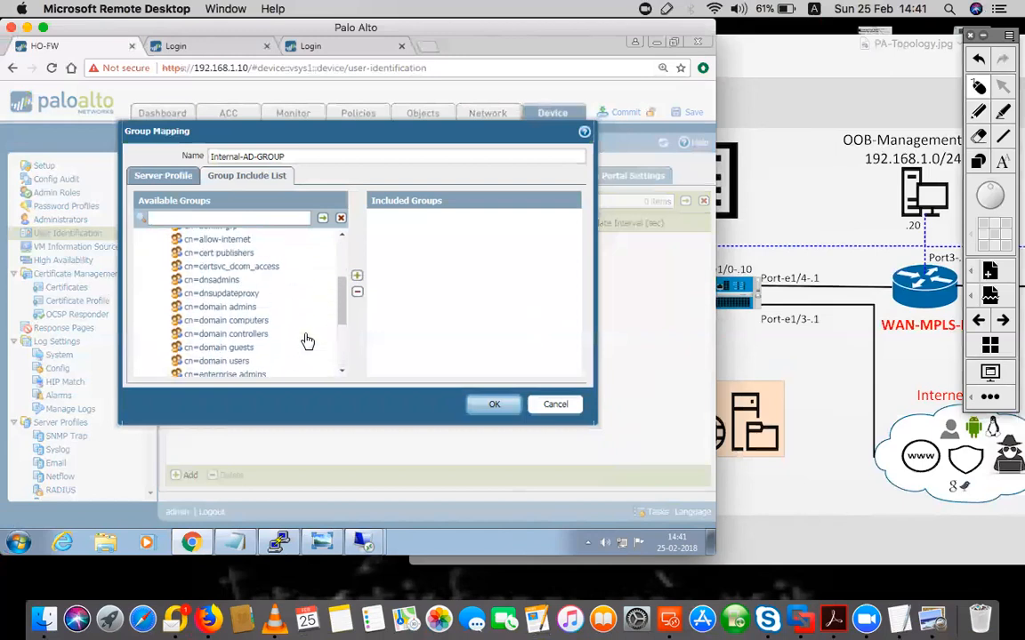
scroll(306, 341, "down", 1)
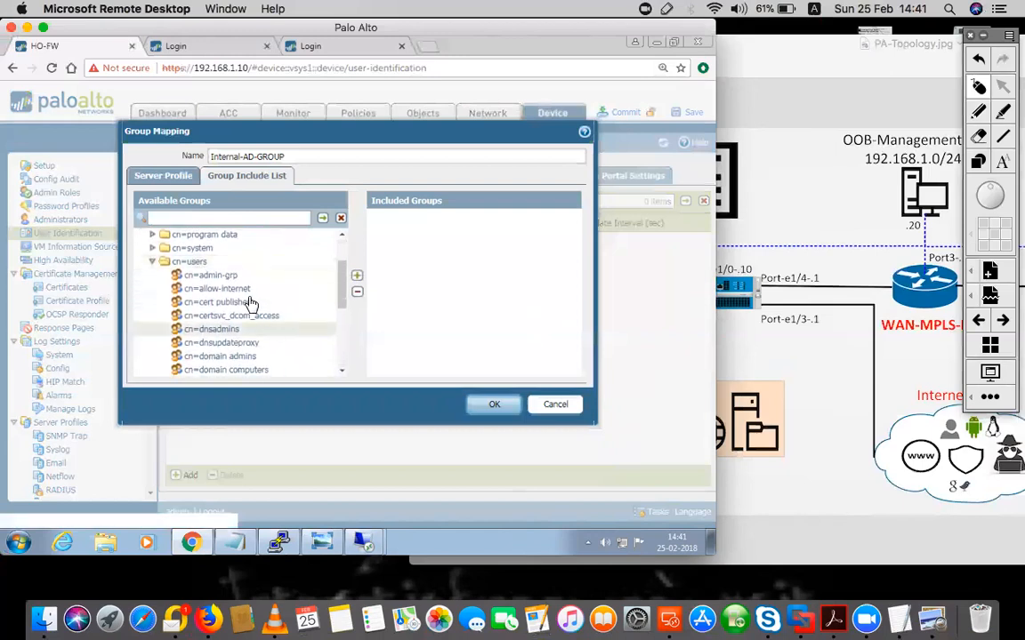
left_click(222, 289)
left_click(357, 275)
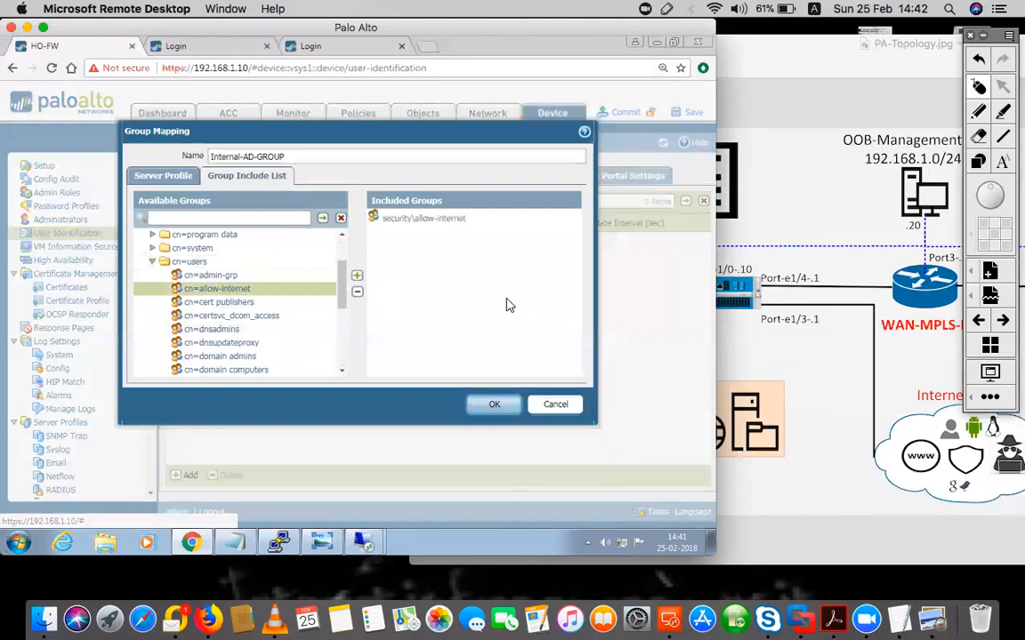
left_click(490, 412)
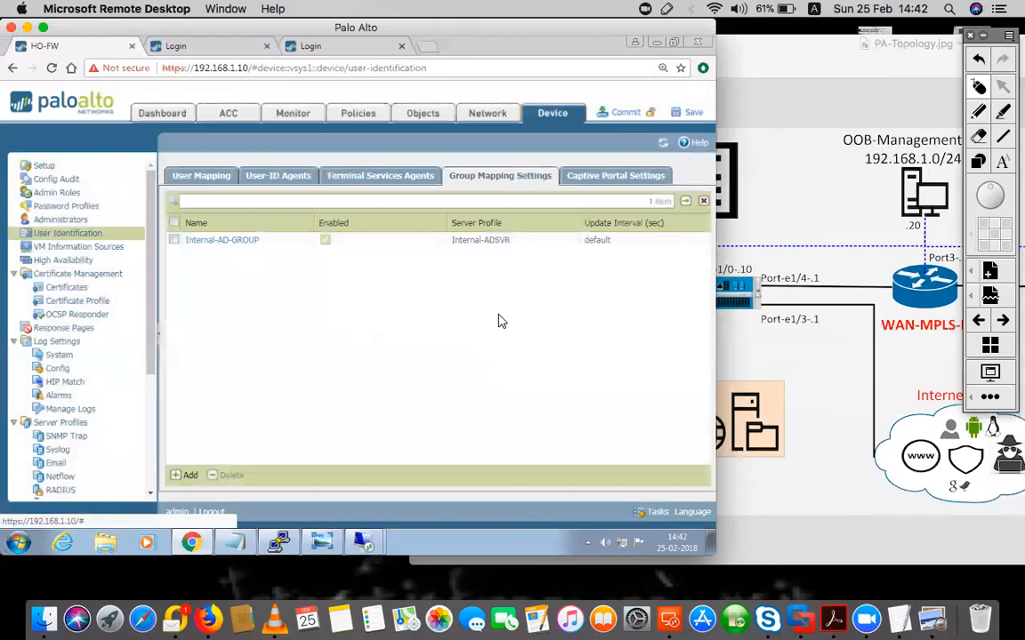
Commit the configuration to the firewall and dismiss the result
left_click(626, 114)
left_click(419, 367)
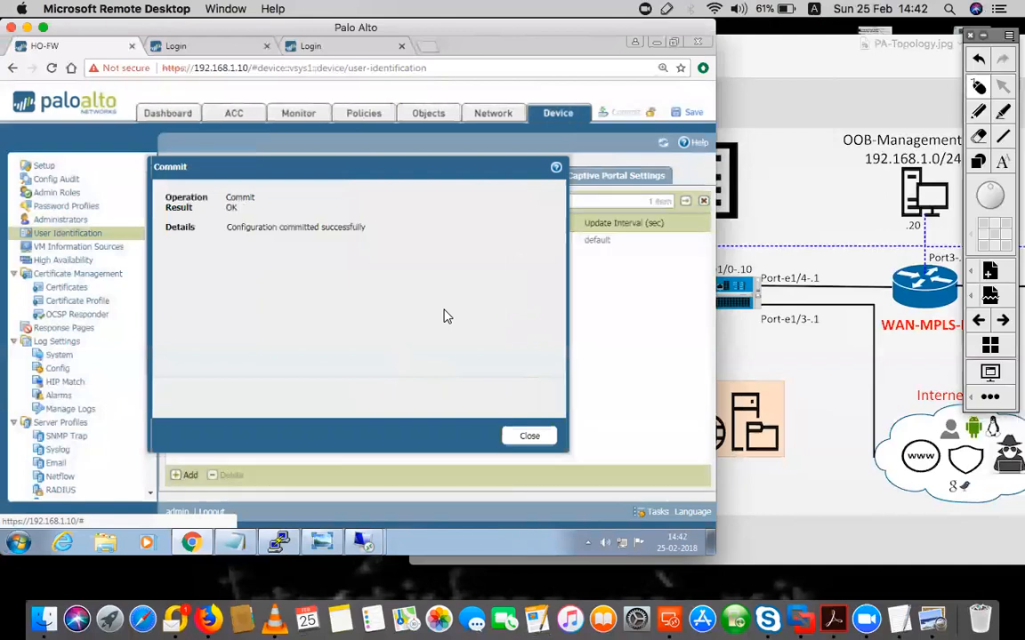
left_click(531, 436)
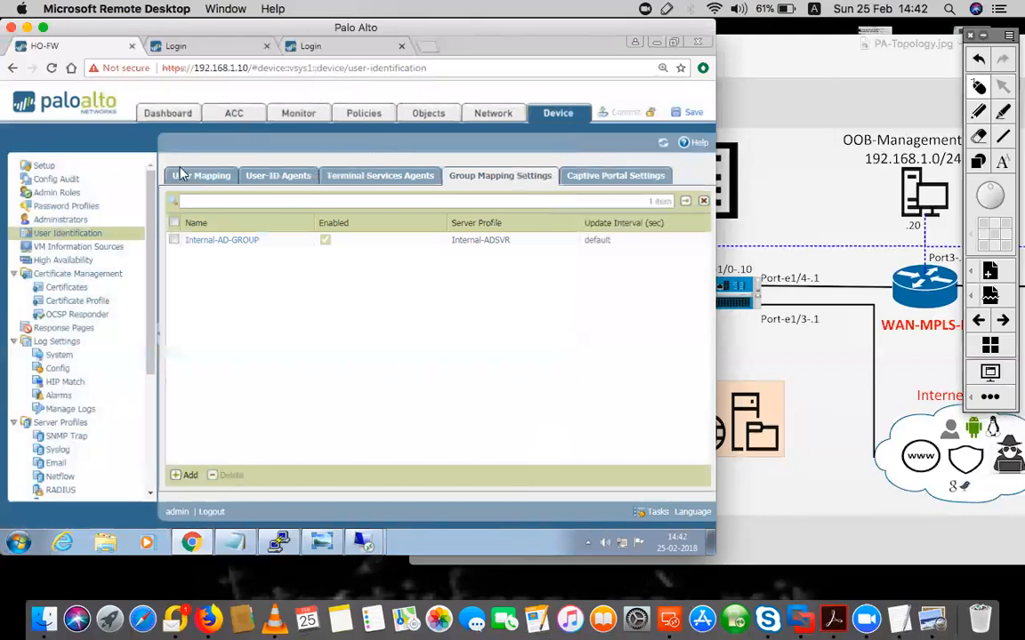
Confirm the Agentless-Server shows Connected, then bring up the PuTTY console
left_click(183, 176)
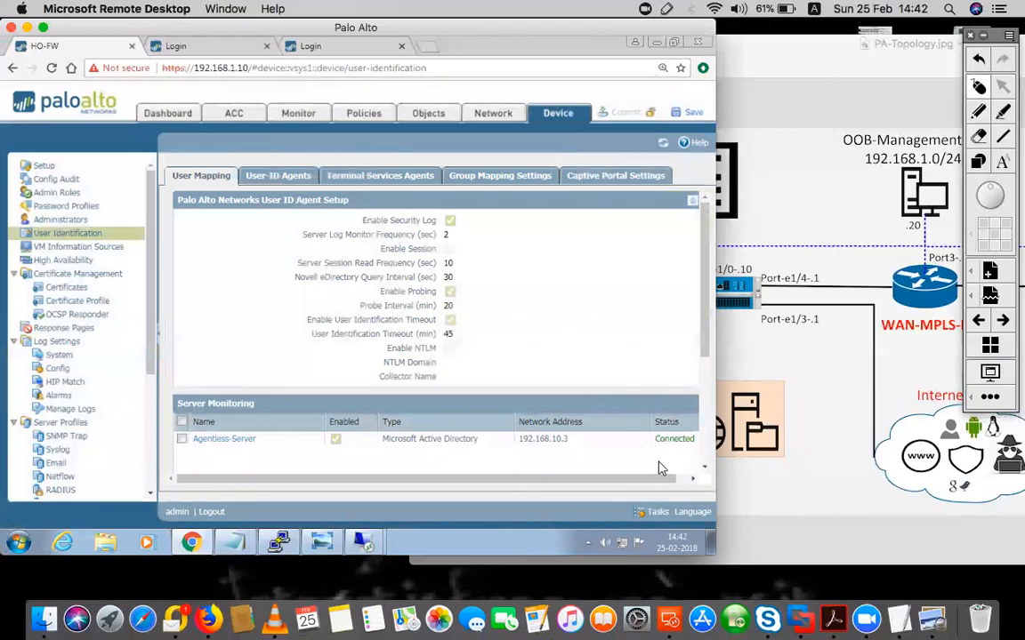
scroll(578, 431, "right", 1)
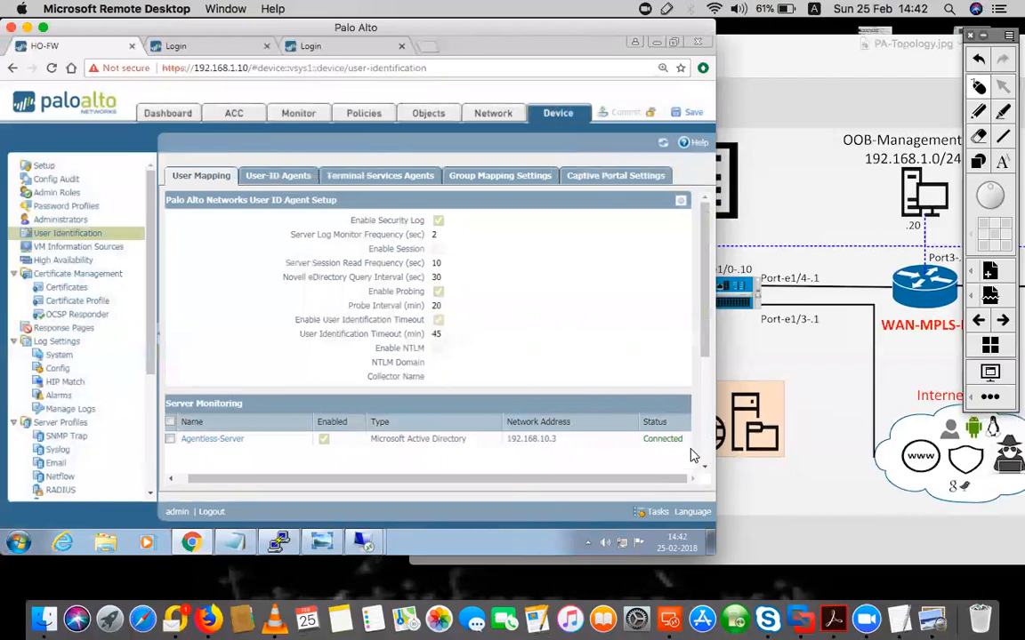
scroll(578, 475, "left", 1)
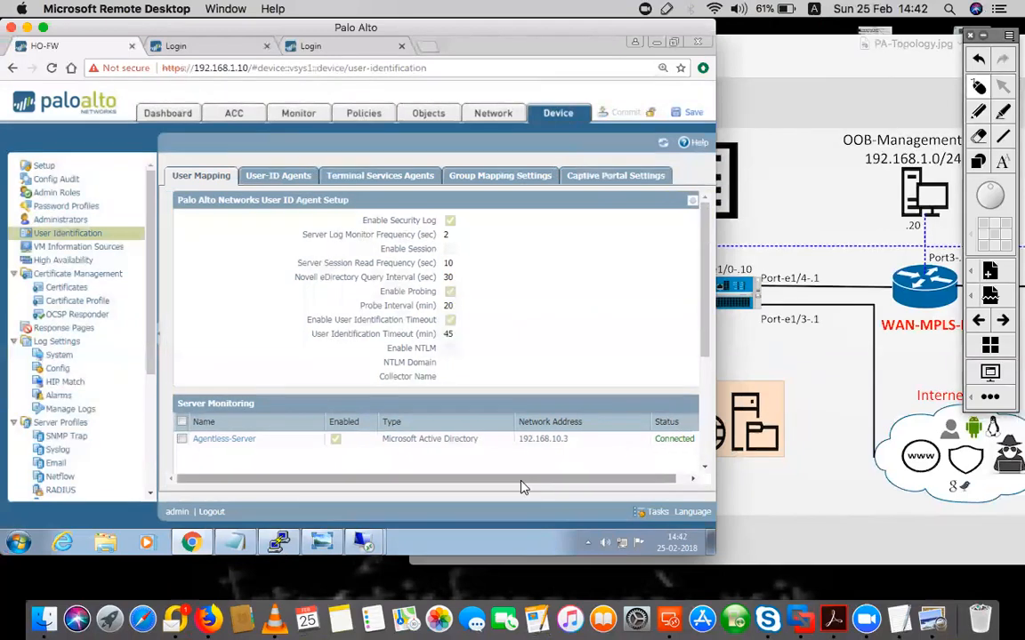
left_click(281, 541)
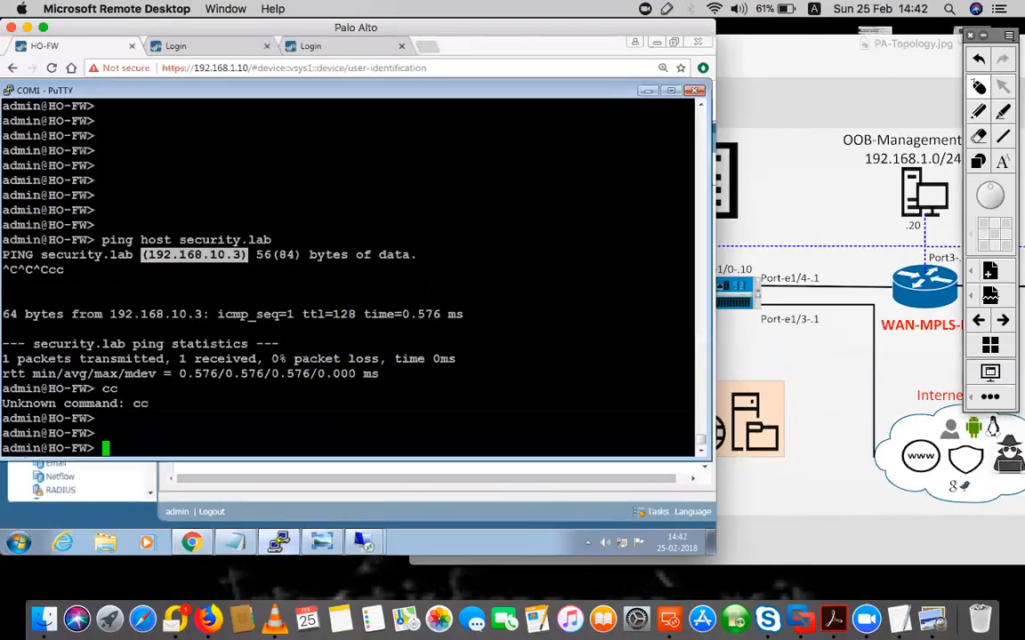
Run 'show user user-ids' on the firewall, then return to Group Mapping Settings
key("Return")
key("Return")
key("Return")
key("Return")
key("Return")
key("Return")
key("Return")
key("Return")
key("Return")
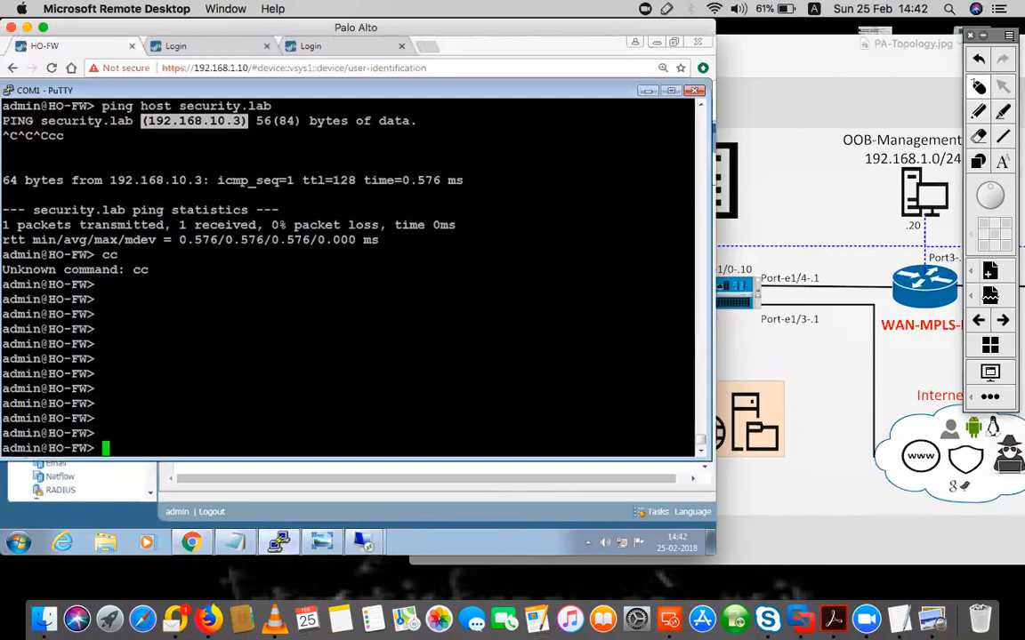
type("show user ")
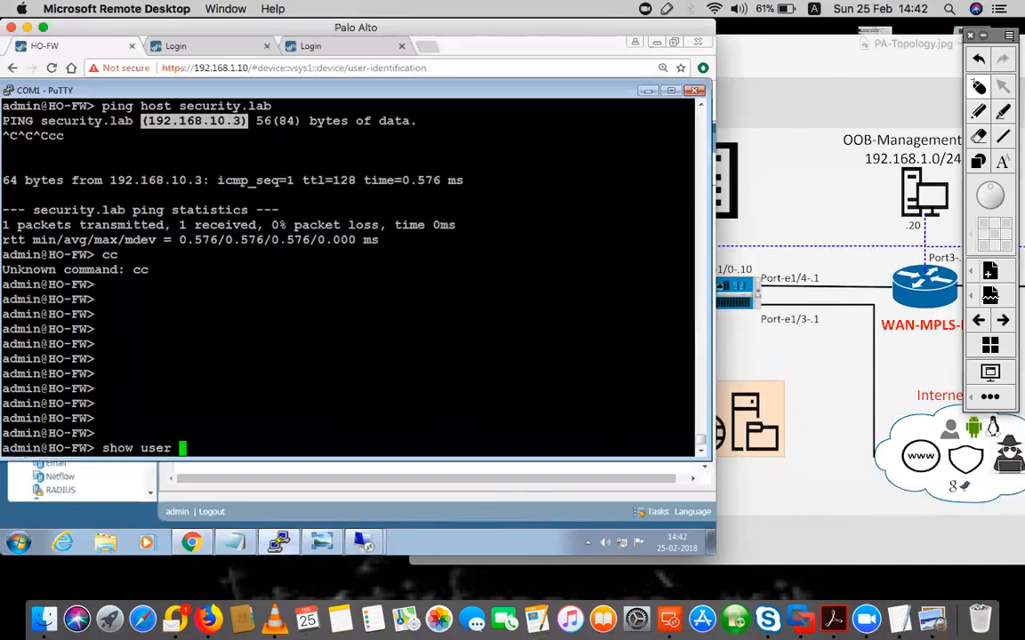
type("user-ids")
key("BackSpace")
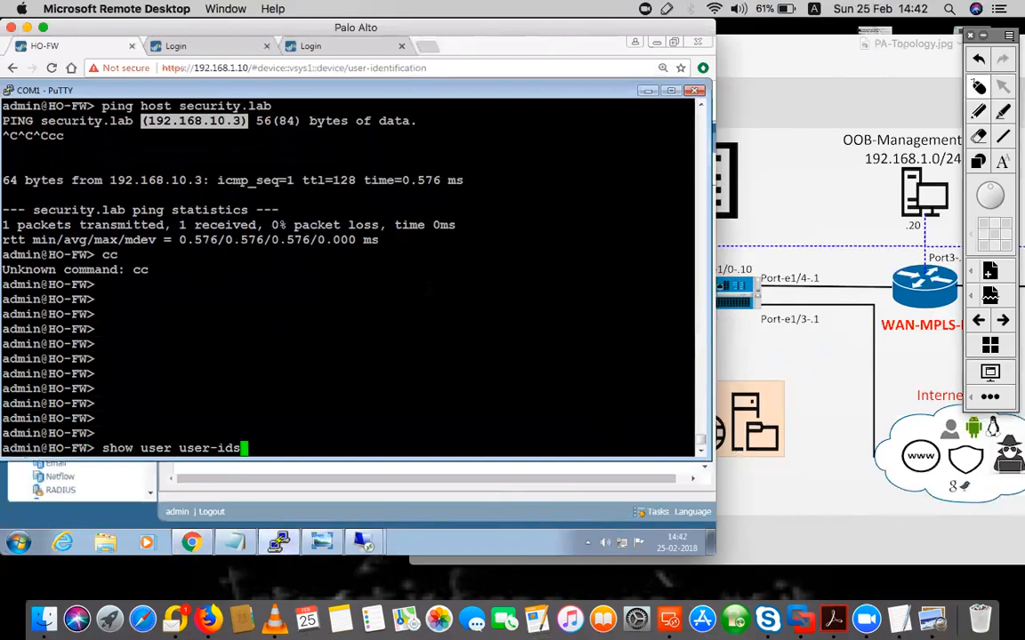
key("Return")
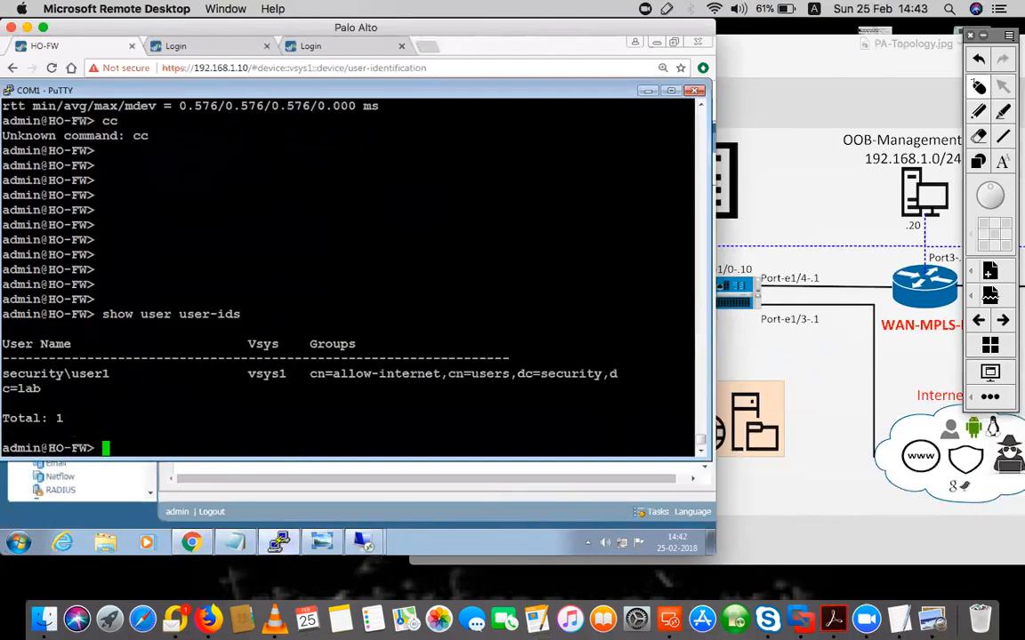
left_click(423, 519)
left_click(500, 175)
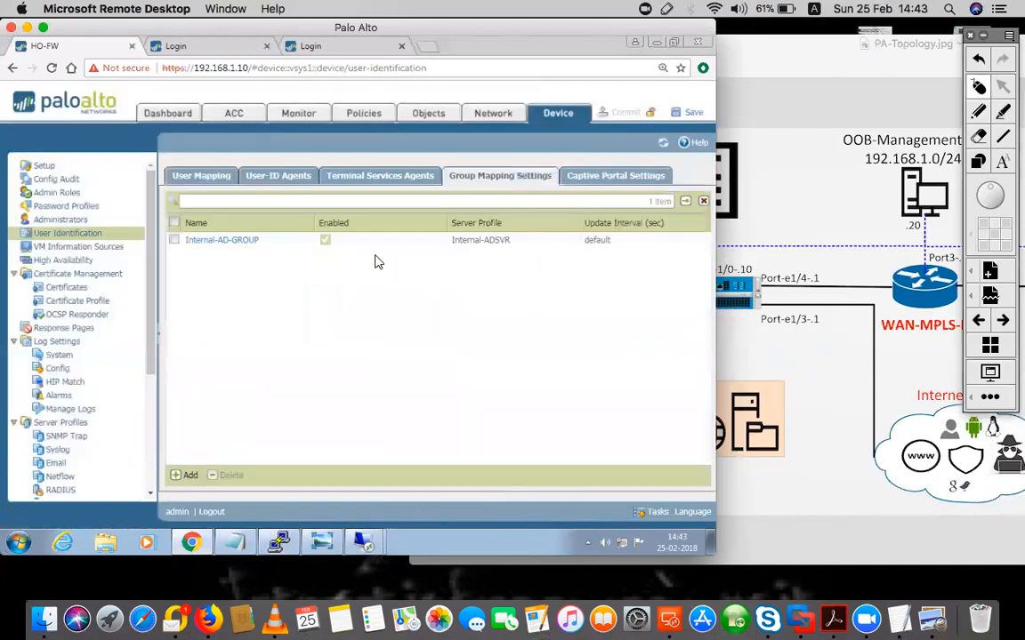
Check Internal-AD-GROUP includes security\allow-internet and that security\user1 appears in the user-ID output
left_click(207, 240)
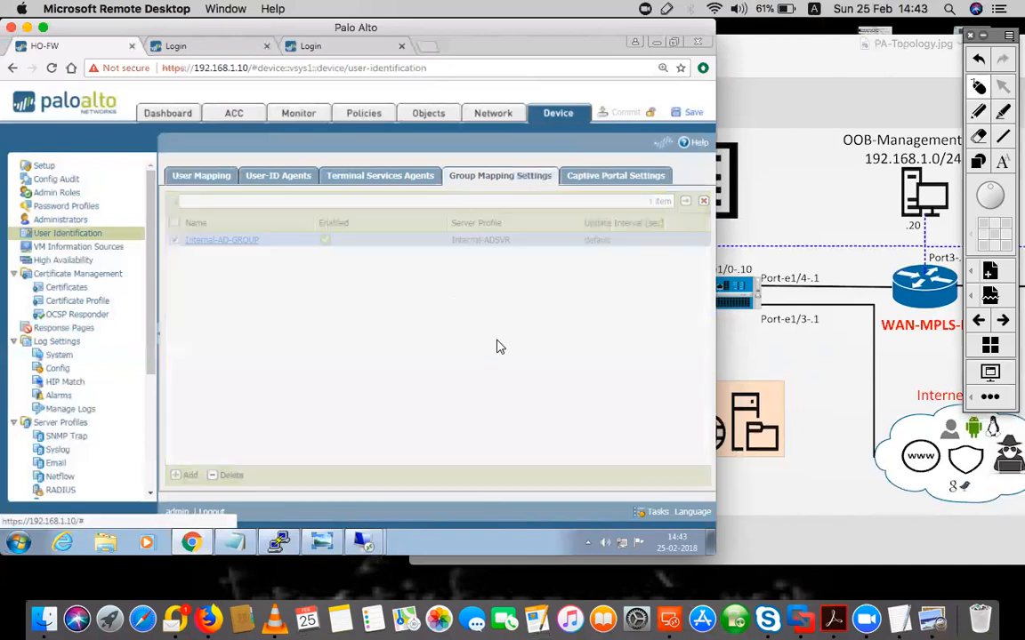
left_click(274, 173)
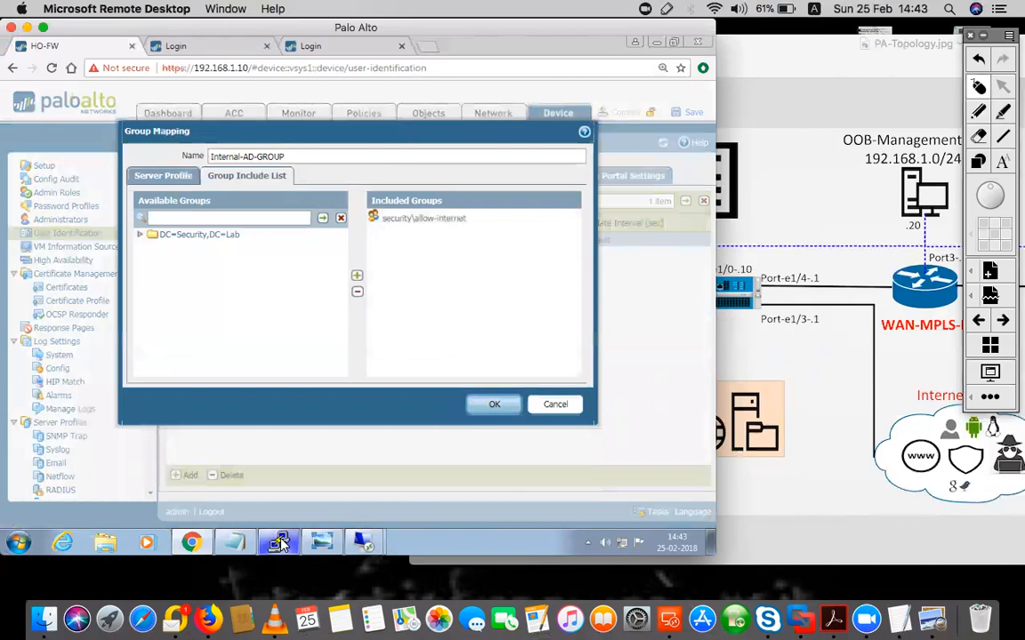
left_click(324, 539)
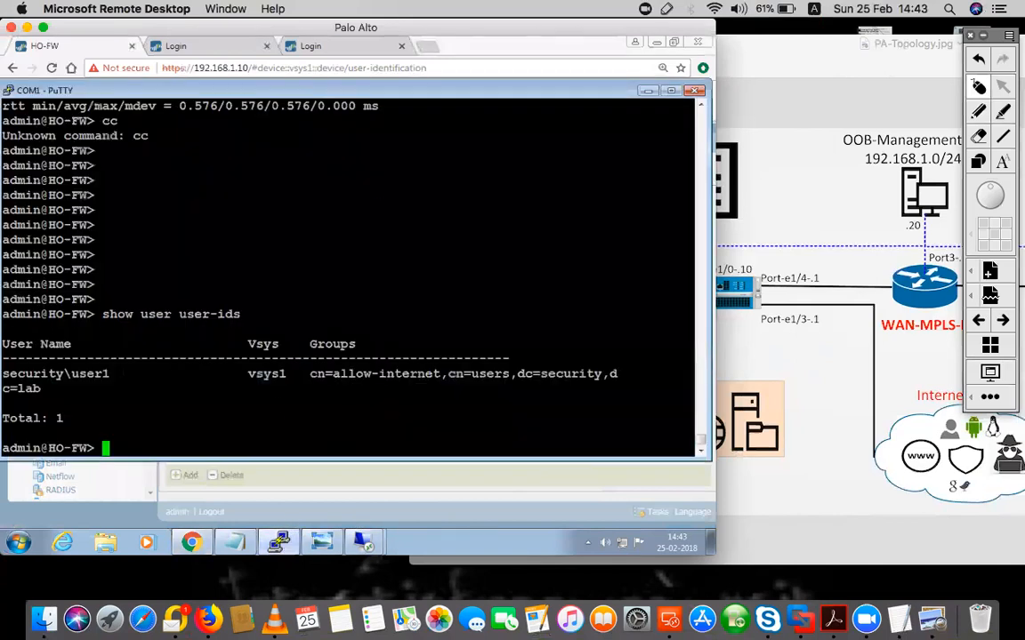
left_click_drag(110, 373, 64, 374)
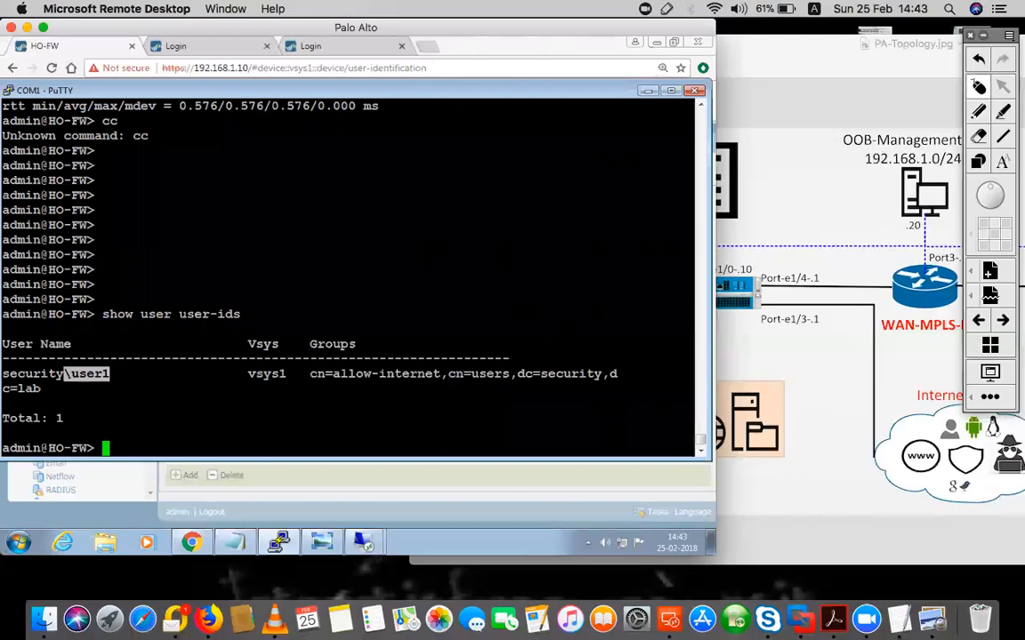
left_click_drag(64, 375, 20, 374)
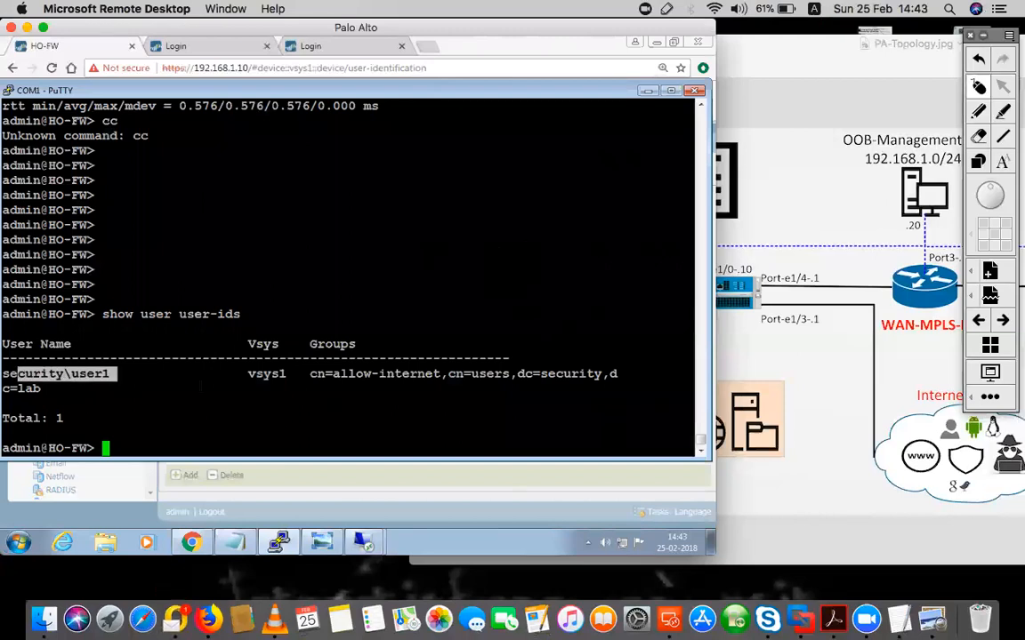
left_click(190, 401)
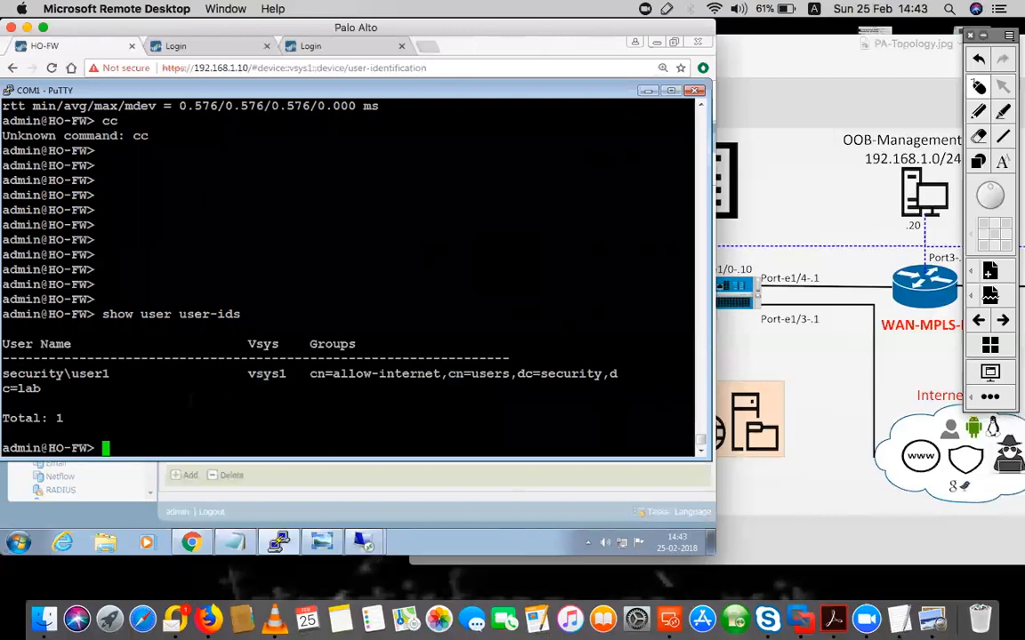
Glance at the network topology, close the group mapping unchanged, and open the Security rulebase
left_click(359, 541)
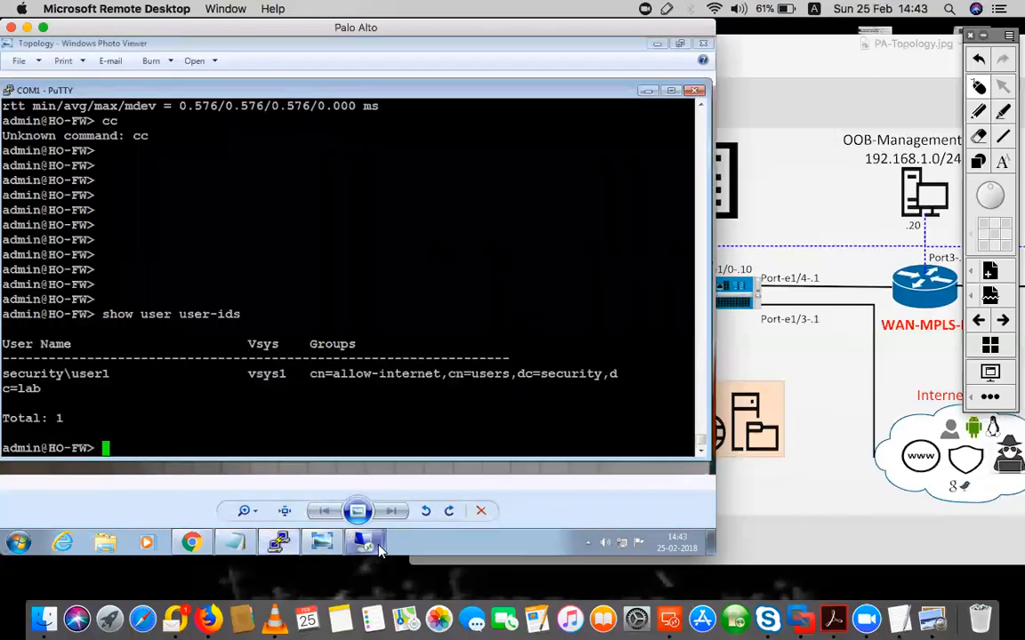
left_click(191, 541)
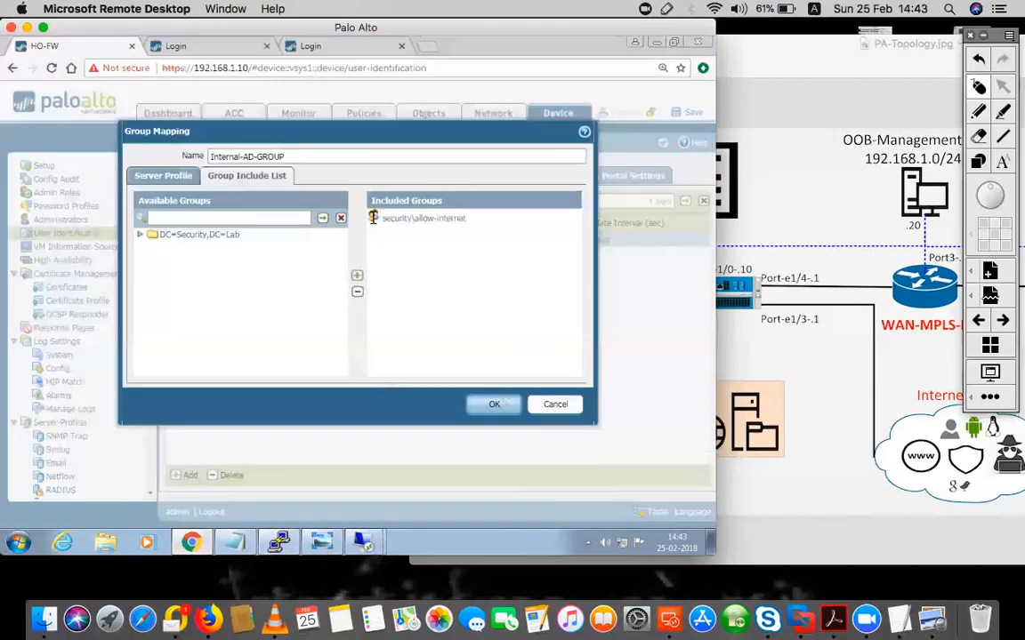
left_click(546, 404)
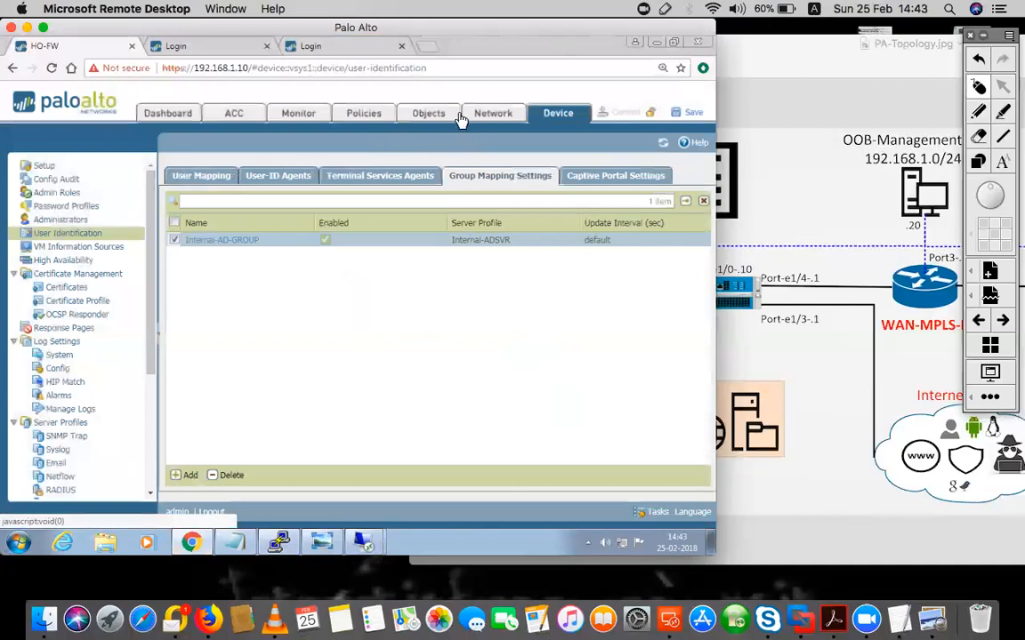
left_click(360, 116)
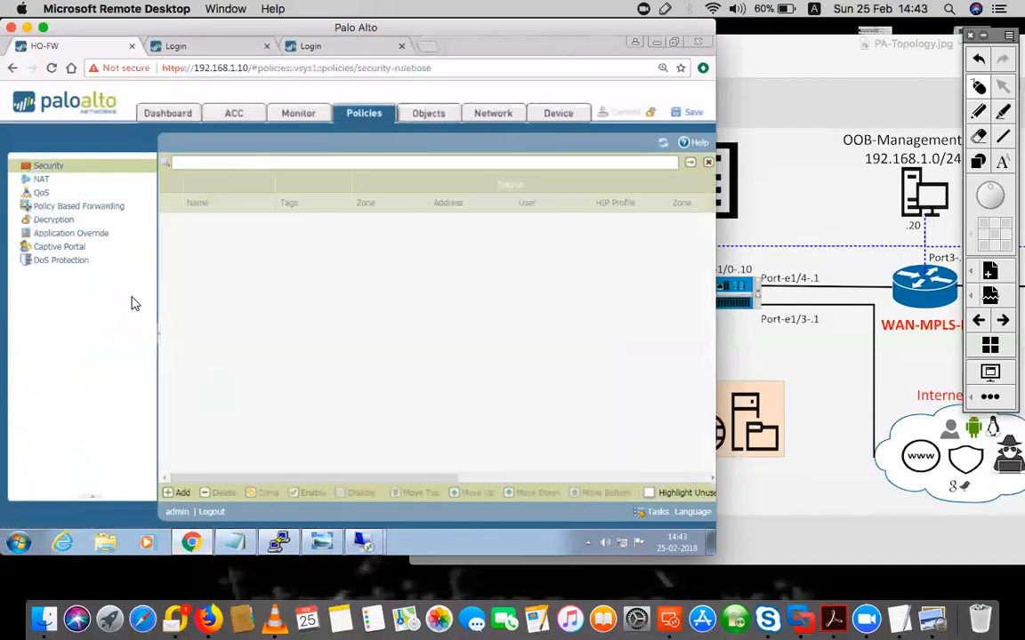
Open the IN_OUT_INTERNET rule and review its source and destination settings
left_click(159, 334)
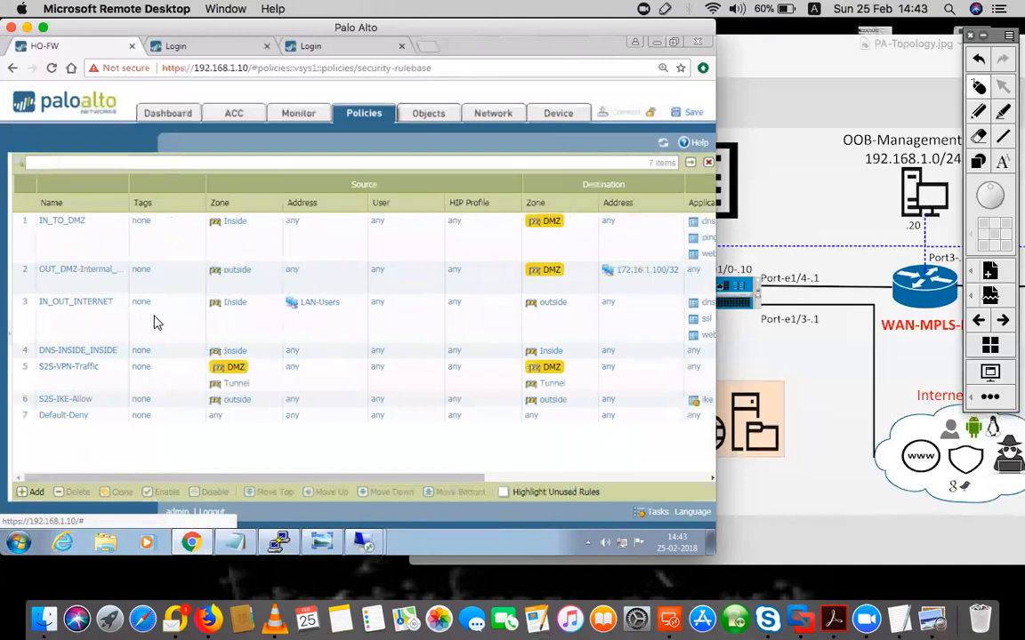
left_click(78, 303)
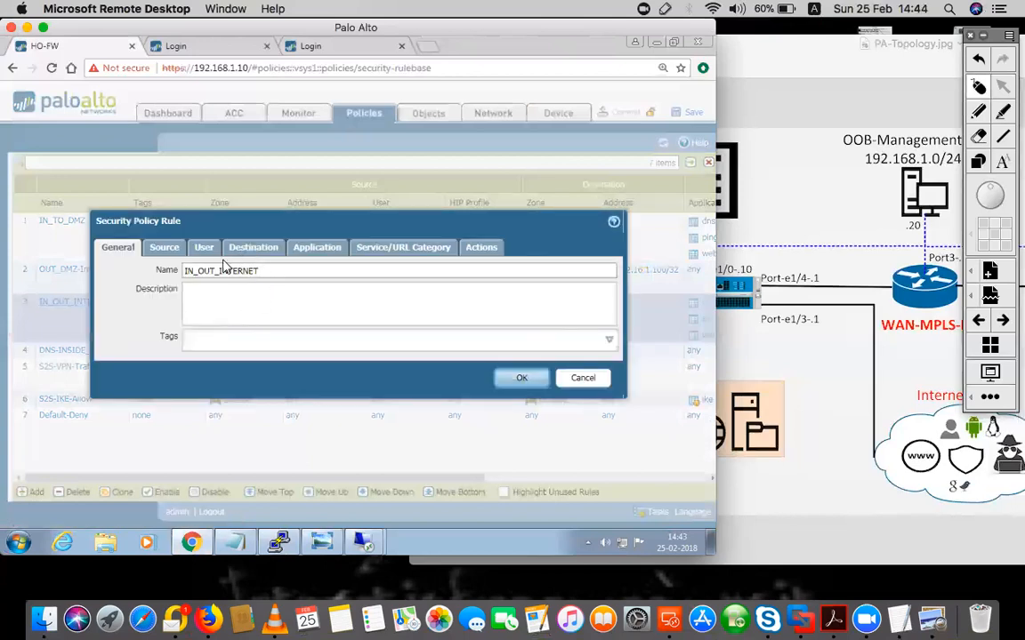
left_click(164, 248)
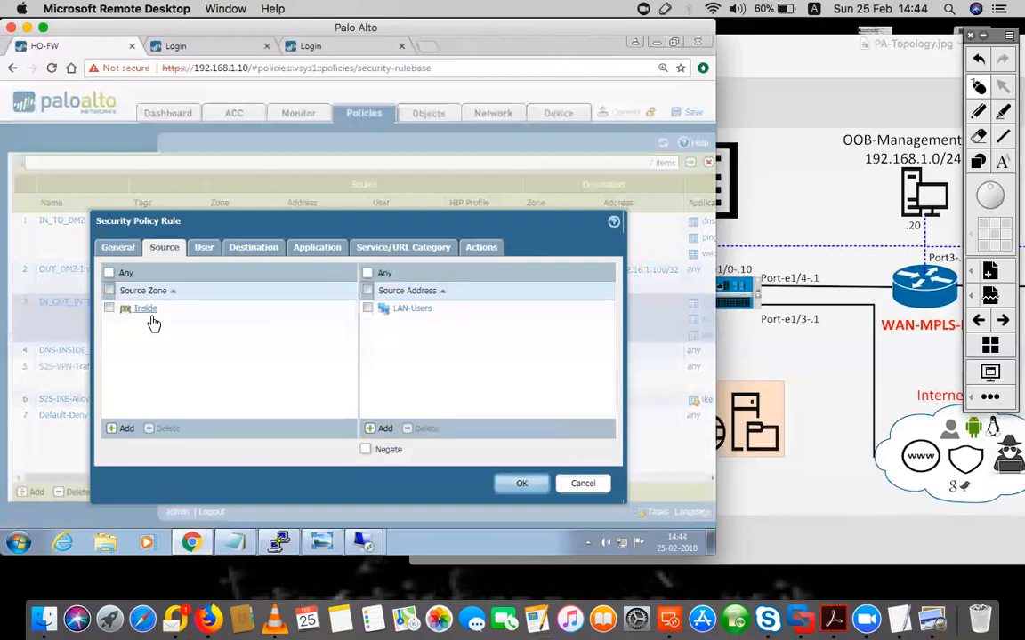
left_click(271, 249)
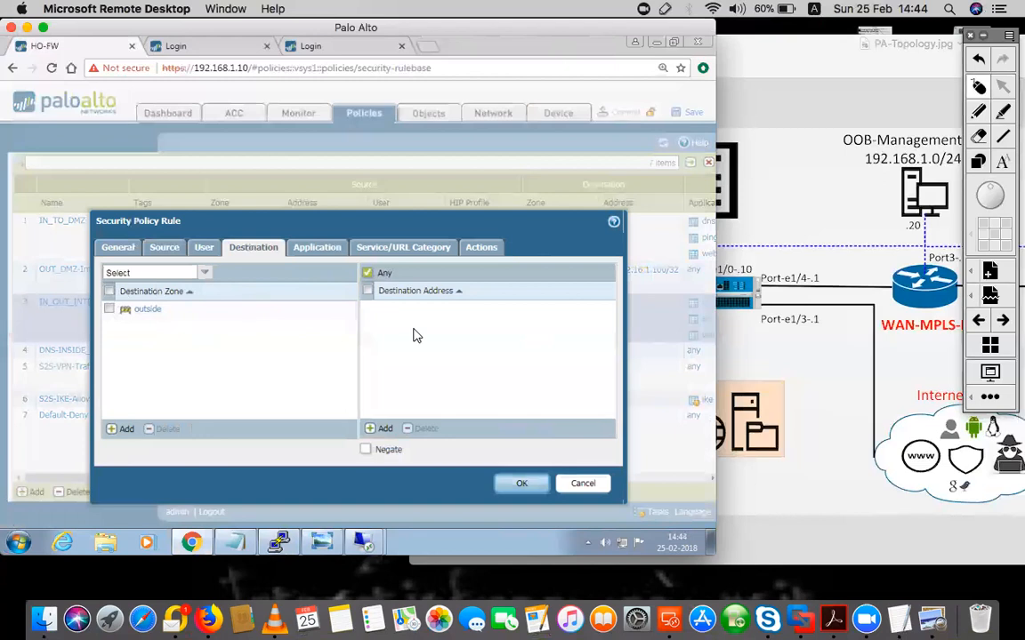
left_click(164, 247)
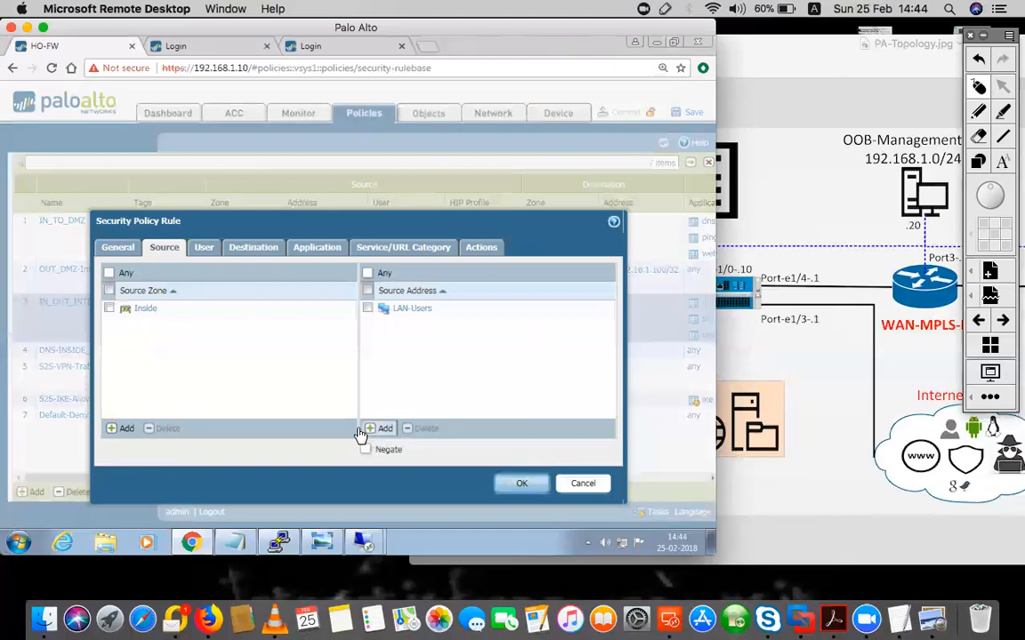
Set the rule's source user to security\allow-internet and save the rule
left_click(204, 249)
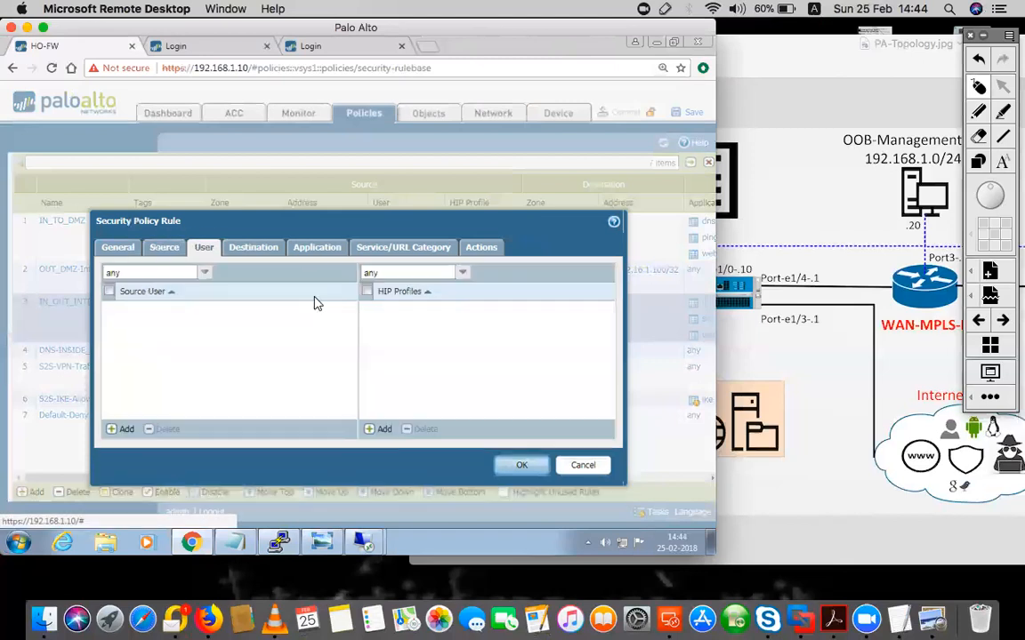
left_click(122, 428)
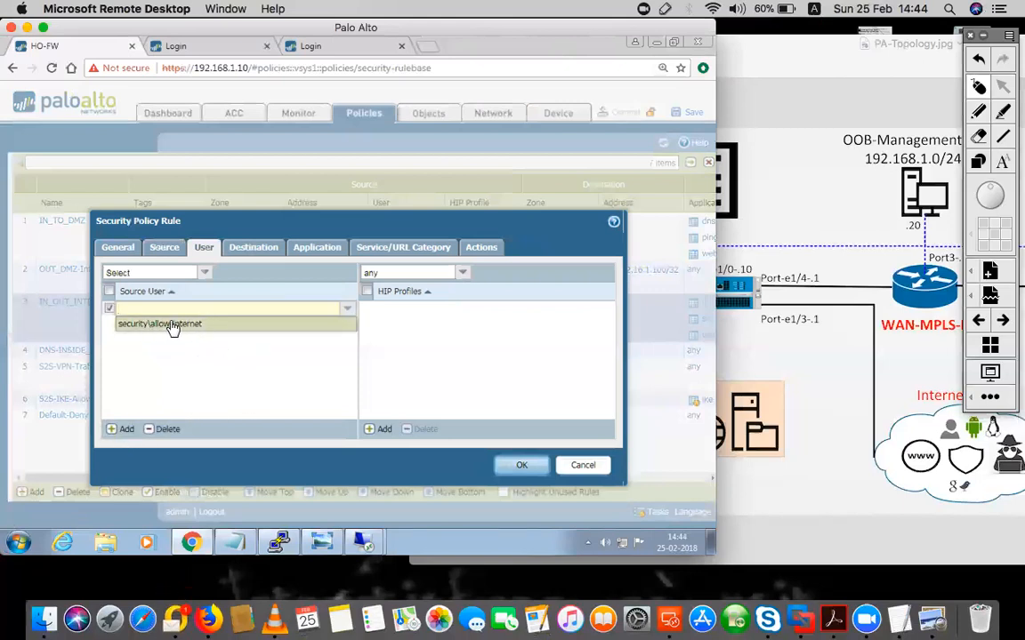
left_click(169, 324)
left_click(204, 346)
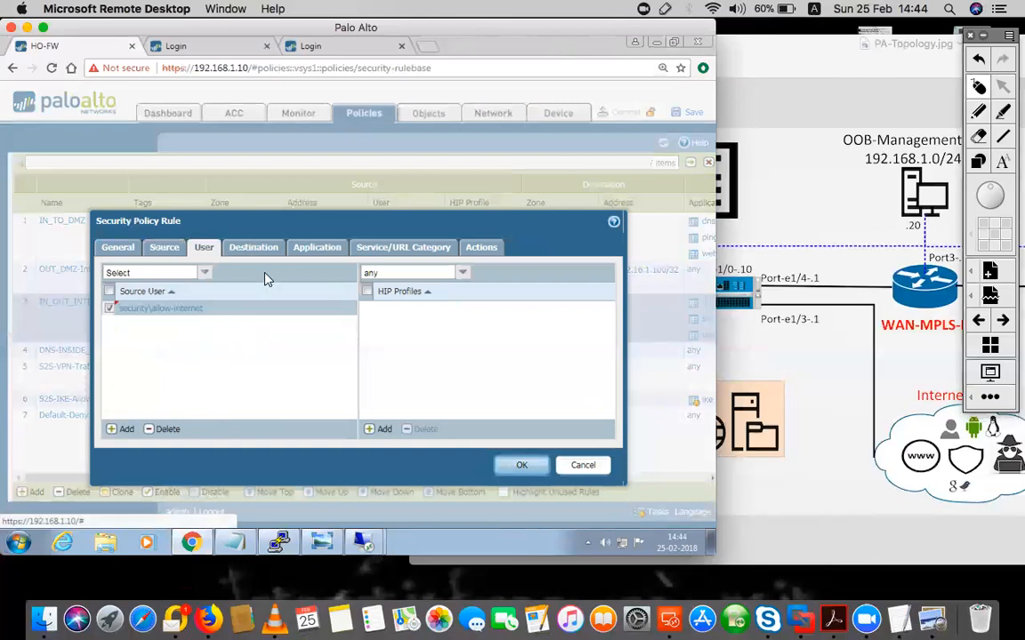
left_click(504, 466)
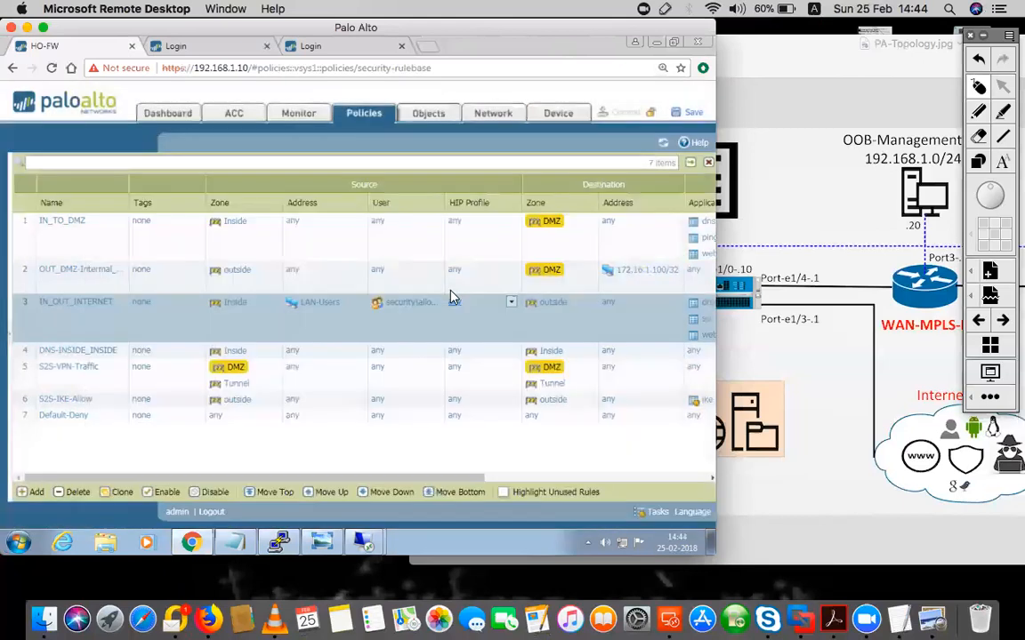
left_click(495, 111)
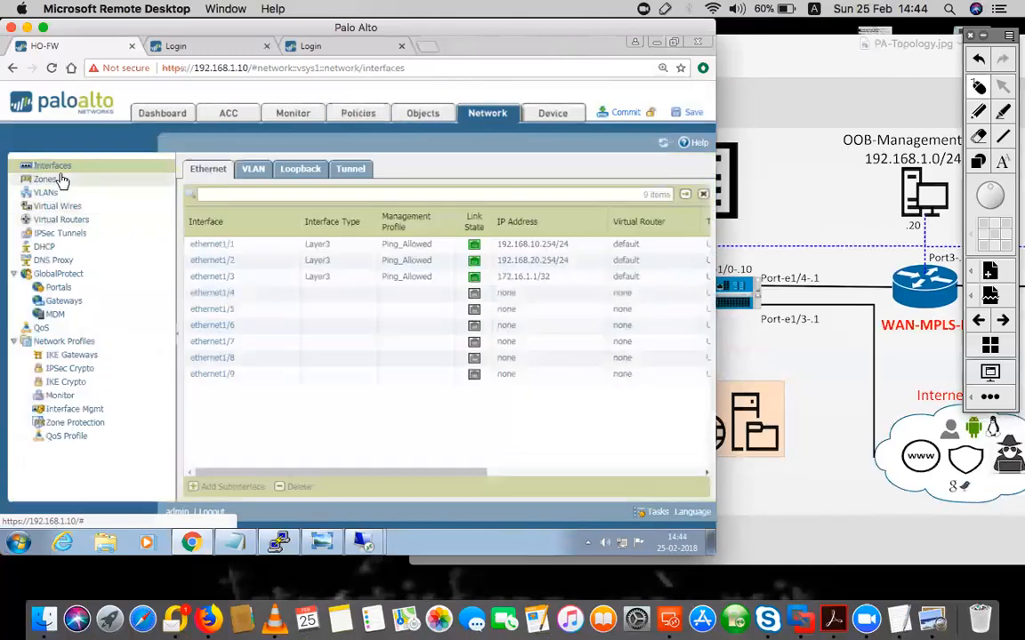
Enable User Identification on the Inside zone and save it
left_click(43, 179)
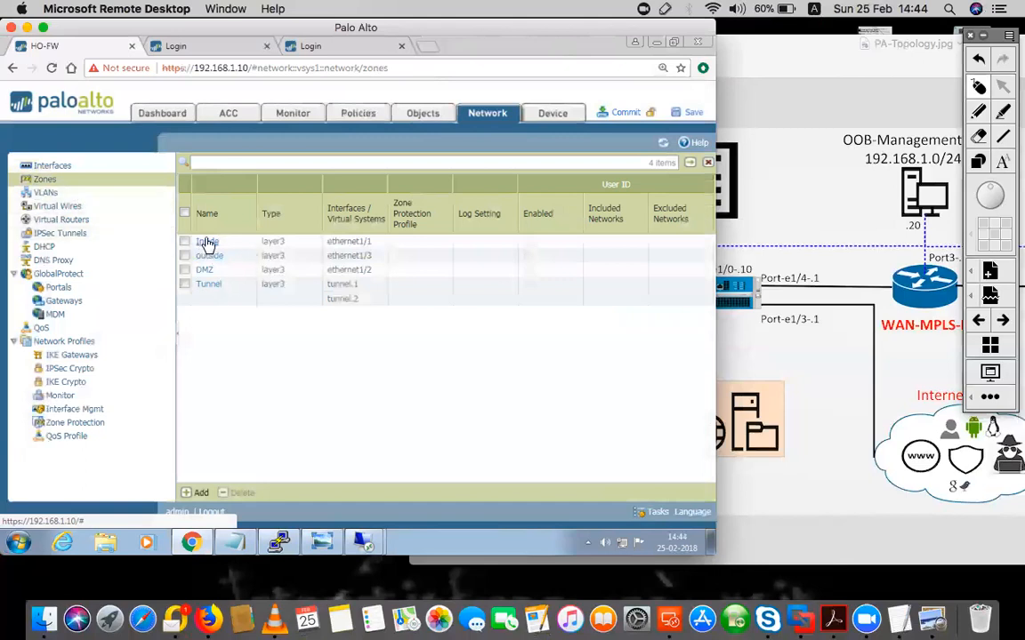
left_click(206, 242)
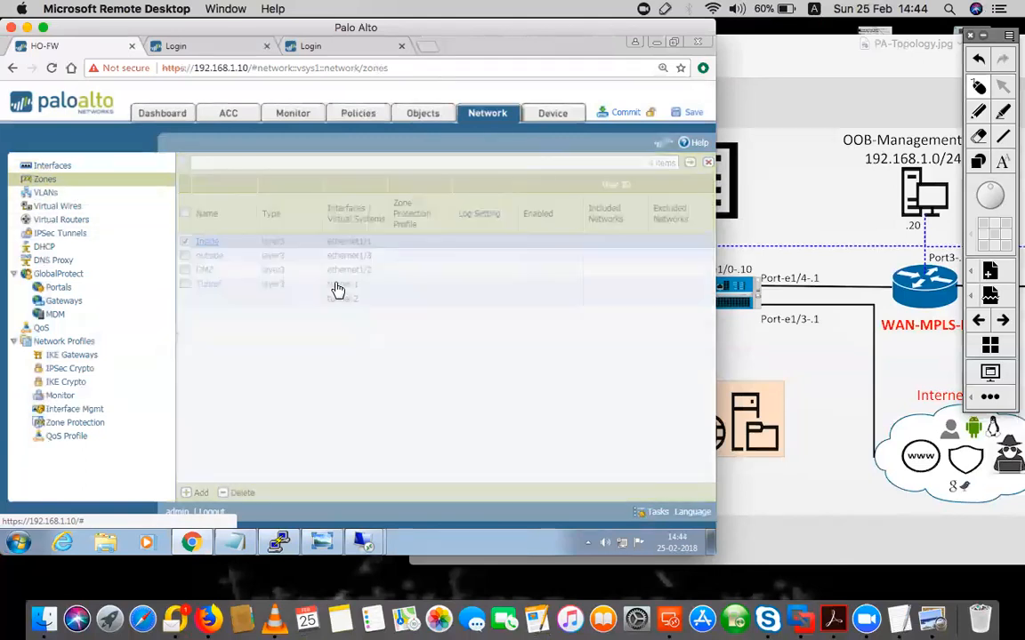
left_click(211, 412)
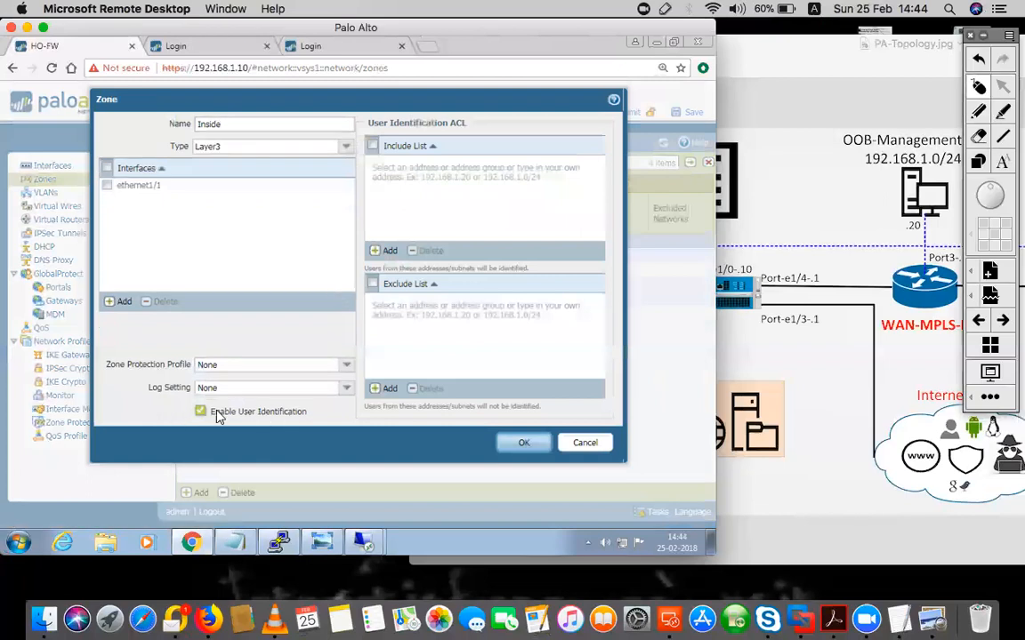
left_click(524, 444)
Commit the configuration to the firewall and confirm the commit
left_click(620, 113)
left_click(418, 370)
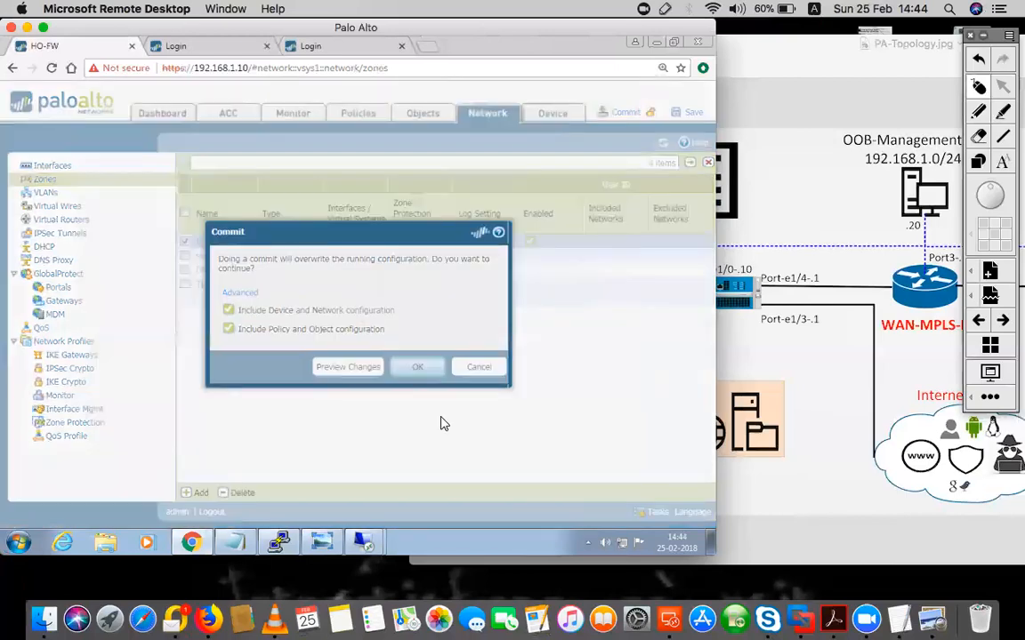
mouse_move(275, 546)
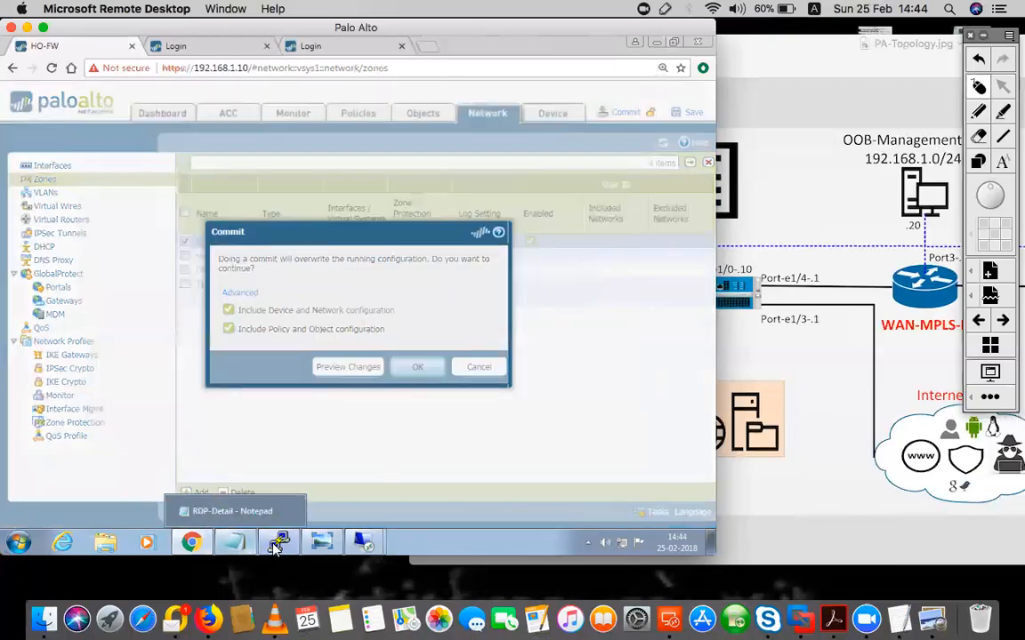
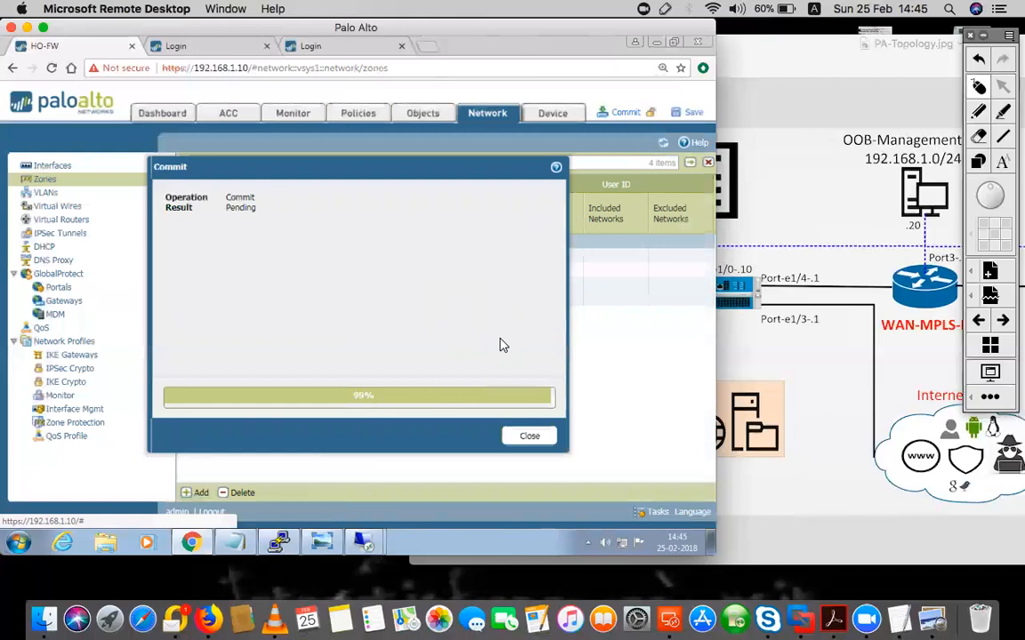
In the firewall console, rerun show user user-ids to list security\user1 and its groups
left_click(278, 543)
key("Return")
key("Return")
key("Return")
key("Up")
key("Return")
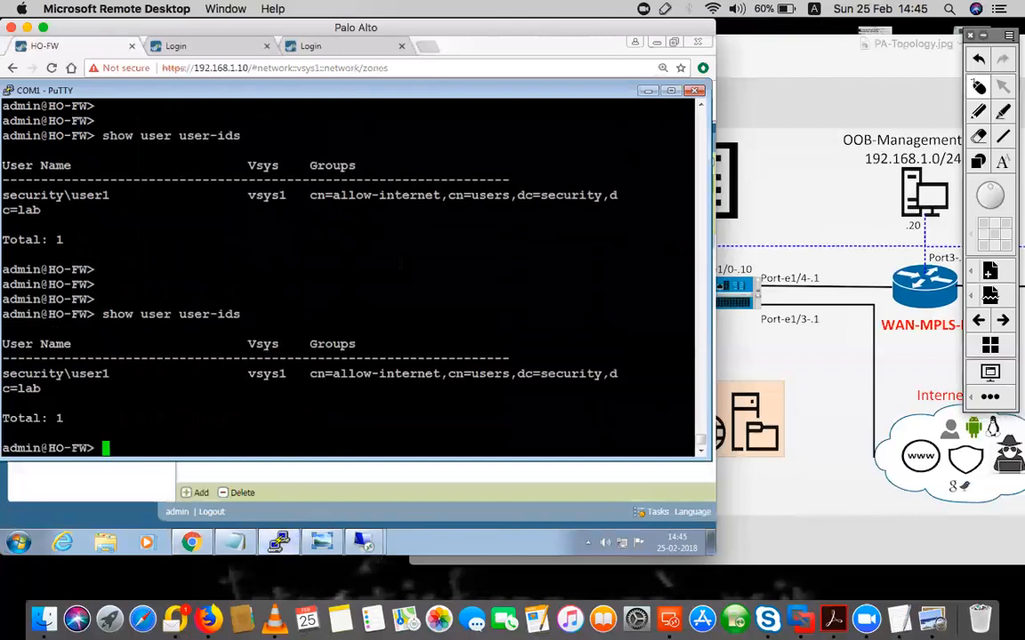
Highlight the earlier show user user-ids commands in the console
left_click_drag(241, 314, 102, 314)
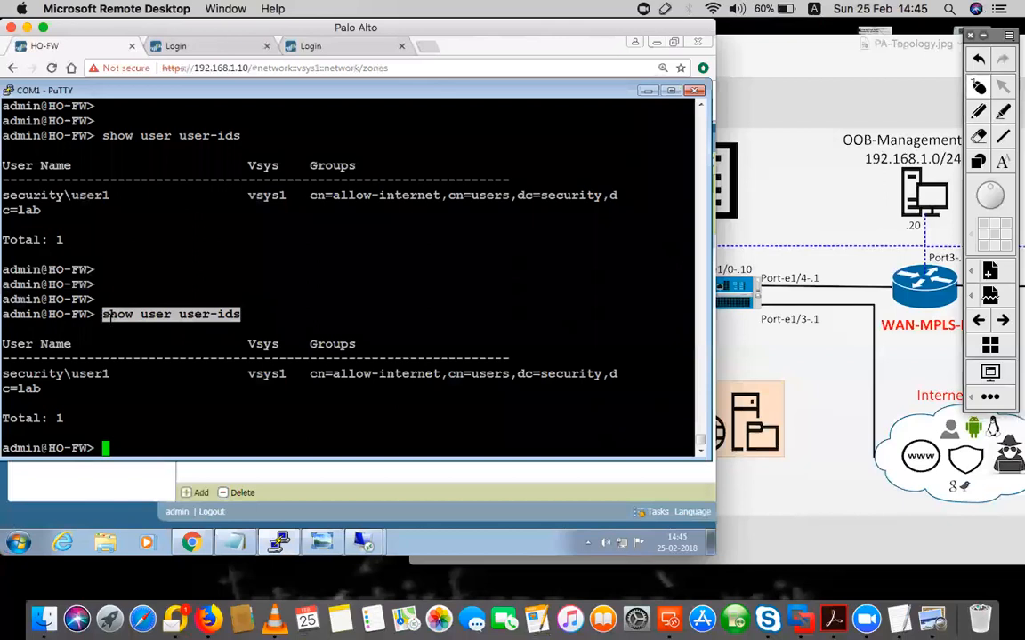
left_click(103, 315)
left_click_drag(241, 314, 101, 314)
left_click(103, 316)
Type show user, list its subcommands with ?, and complete ip-user-mapping
type("show user ")
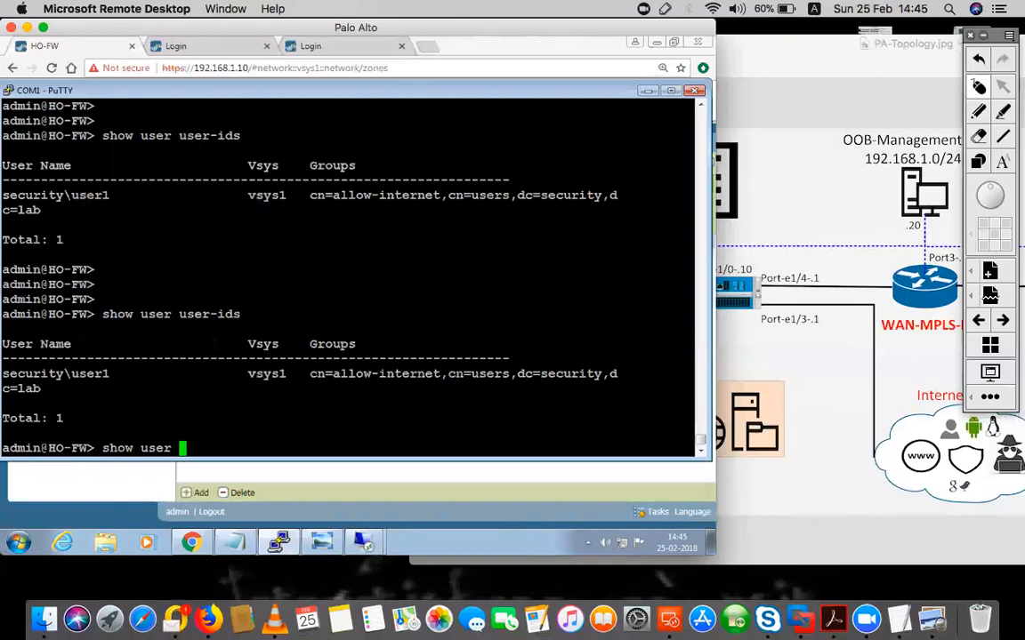
type("user-id")
key("BackSpace")
key("BackSpace")
key("BackSpace")
key("BackSpace")
key("BackSpace")
key("BackSpace")
key("BackSpace")
type("user-id")
key("BackSpace")
key("BackSpace")
key("BackSpace")
key("BackSpace")
key("BackSpace")
key("BackSpace")
key("BackSpace")
key("question")
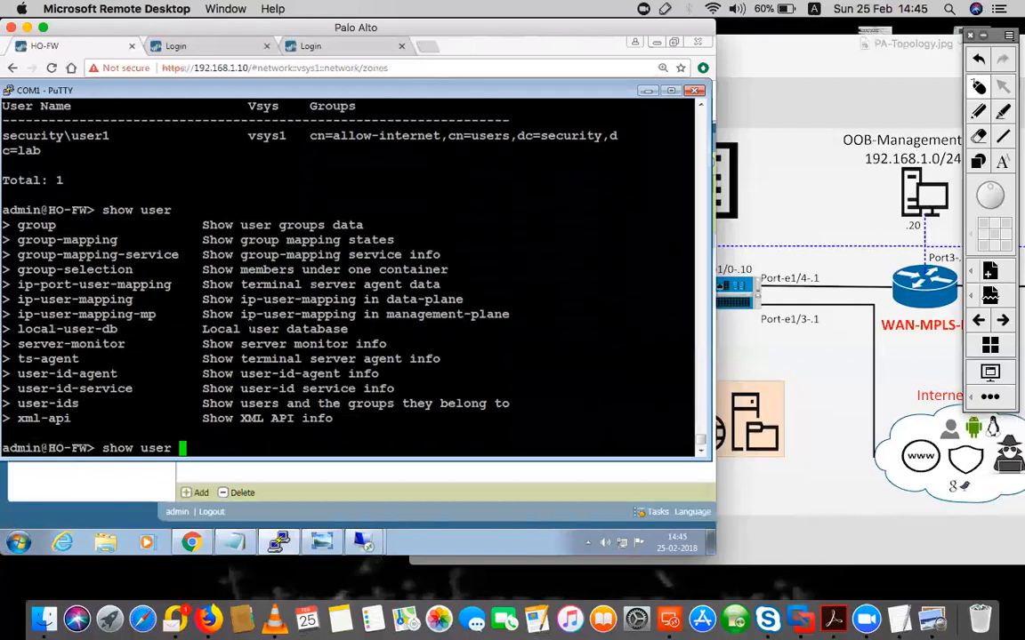
type("ip-us")
key("Tab")
Run show user ip-user-mapping all and highlight 192.168.10.2 mapped to security\user1
type("all")
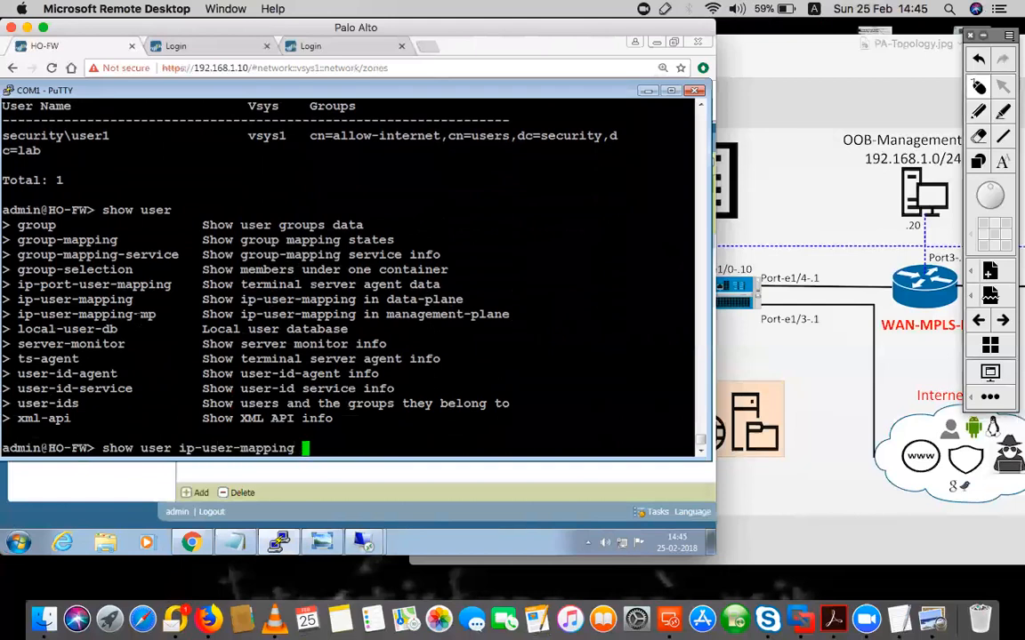
key("Return")
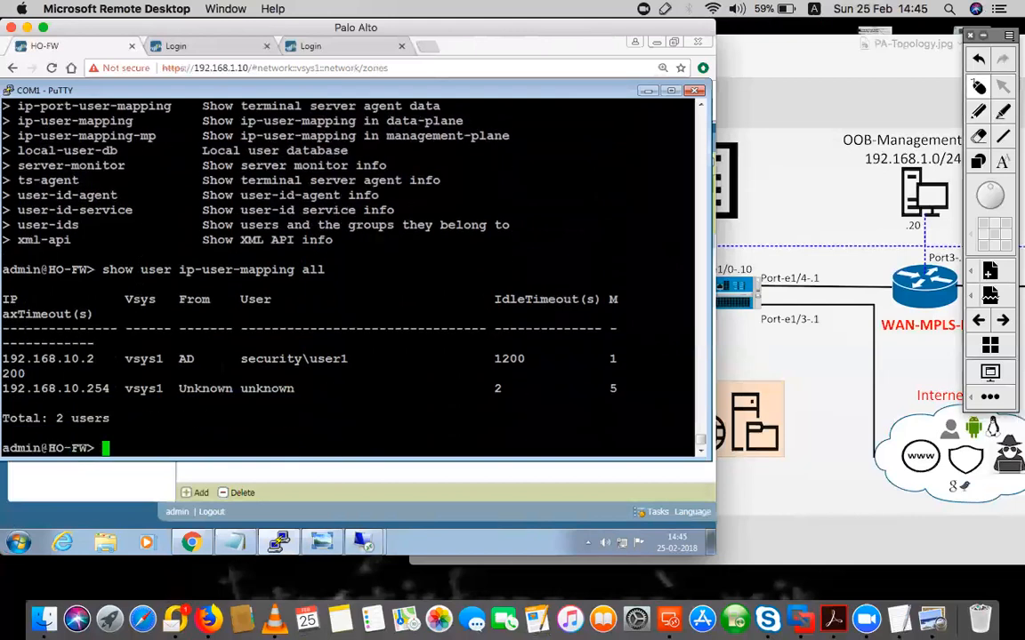
left_click_drag(348, 359, 241, 359)
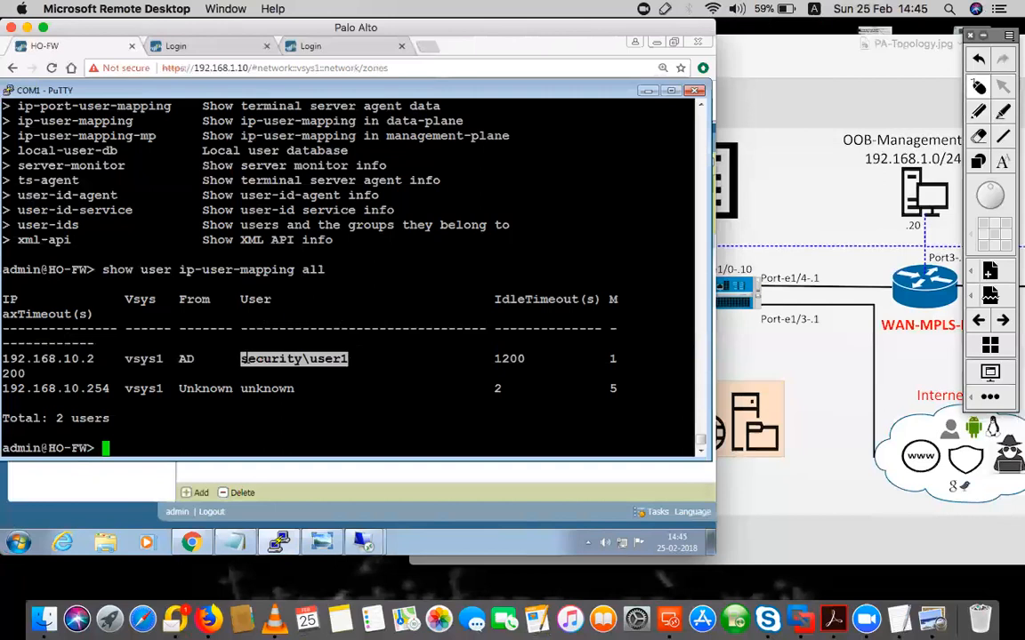
left_click_drag(95, 358, 3, 359)
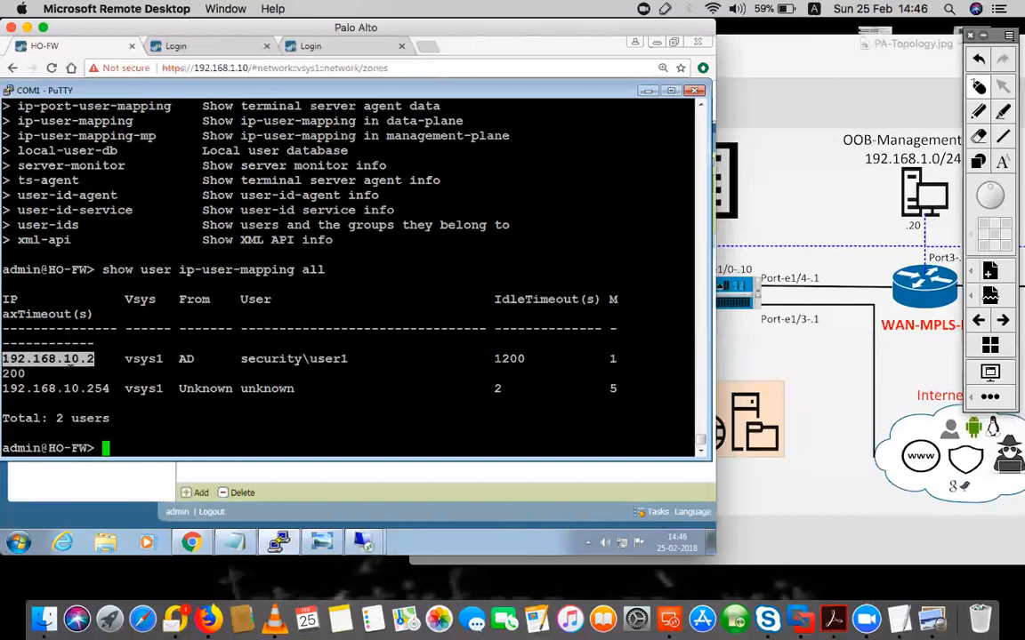
left_click_drag(317, 358, 355, 359)
left_click(363, 542)
Switch to the 192.168.200.2 remote session and unlock it with user1's password
left_click(374, 490)
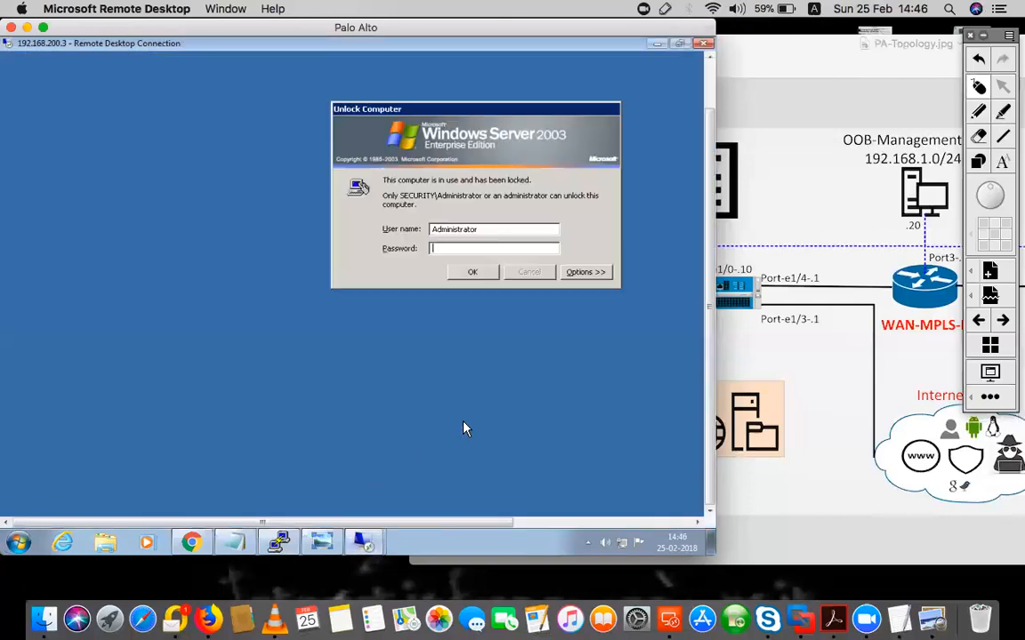
left_click(363, 542)
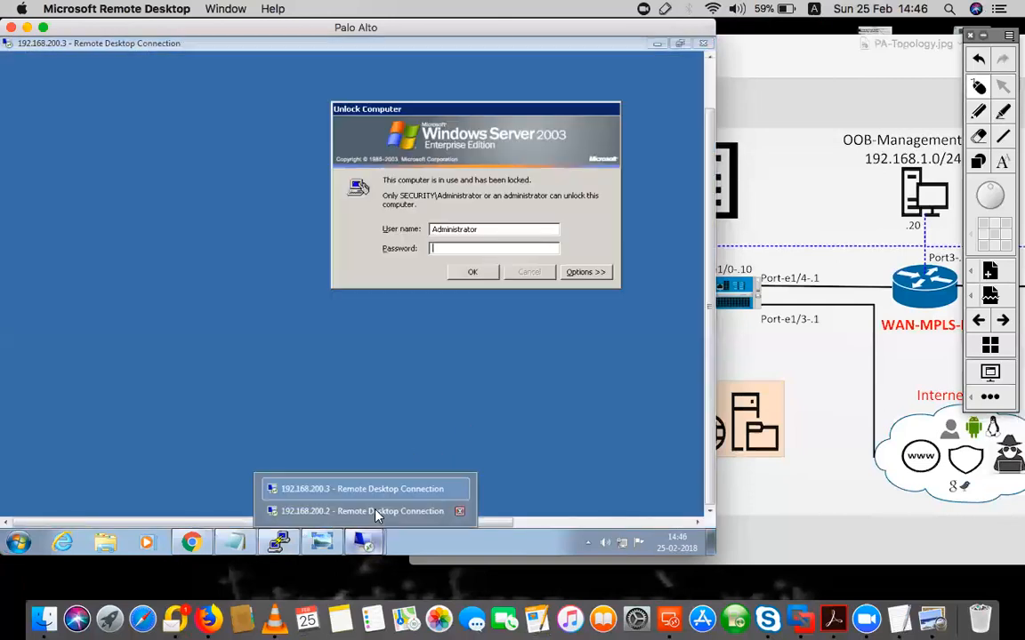
left_click(373, 513)
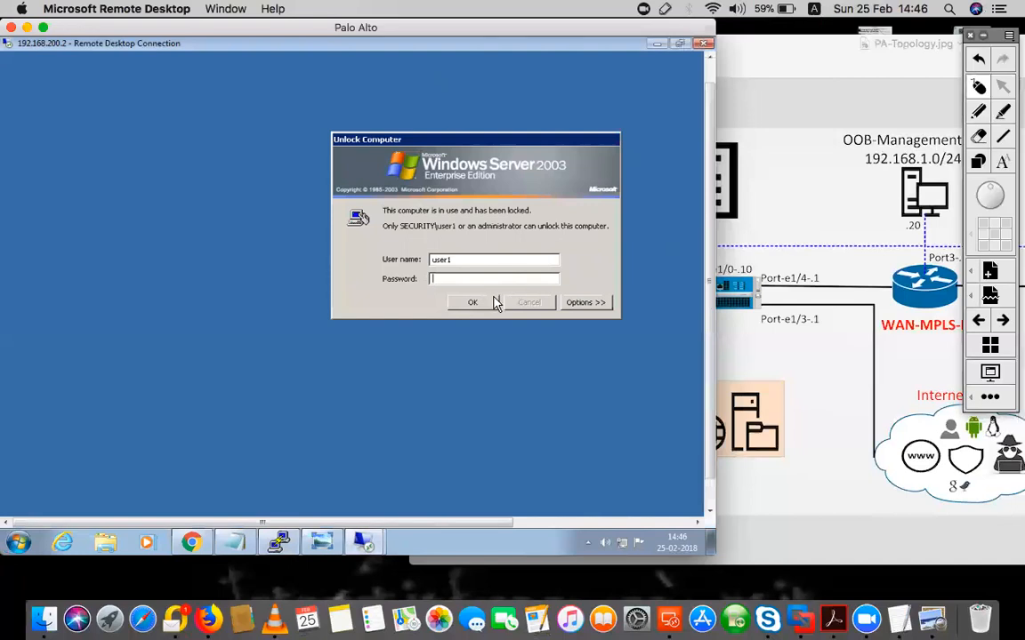
type("•••••••••")
key("Return")
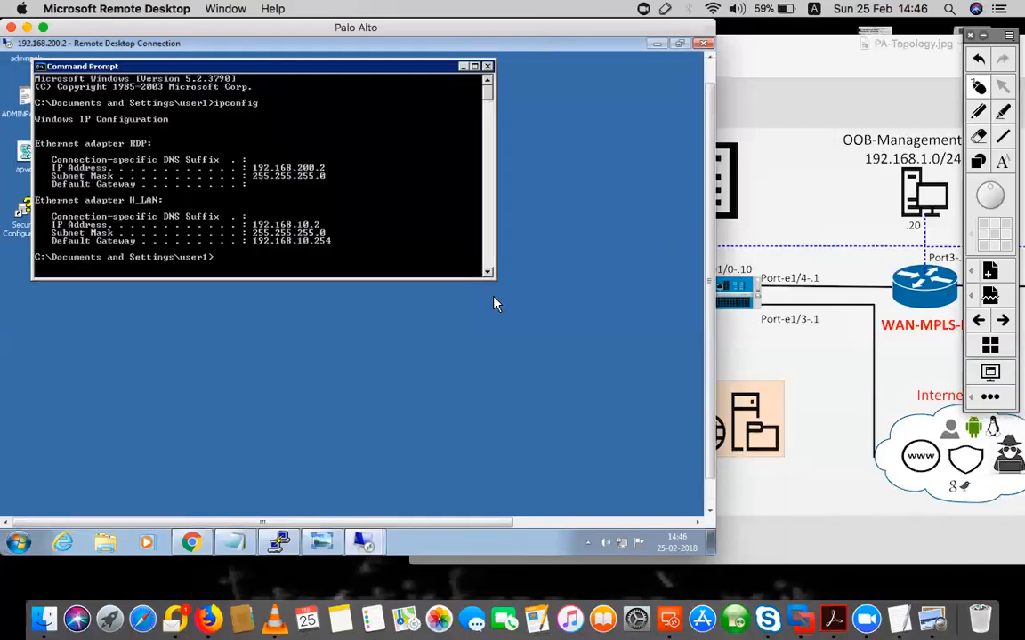
Mark the ipconfig LAN address 192.168.10.2, mask and gateway in the Command Prompt
right_click(274, 226)
left_click(294, 229)
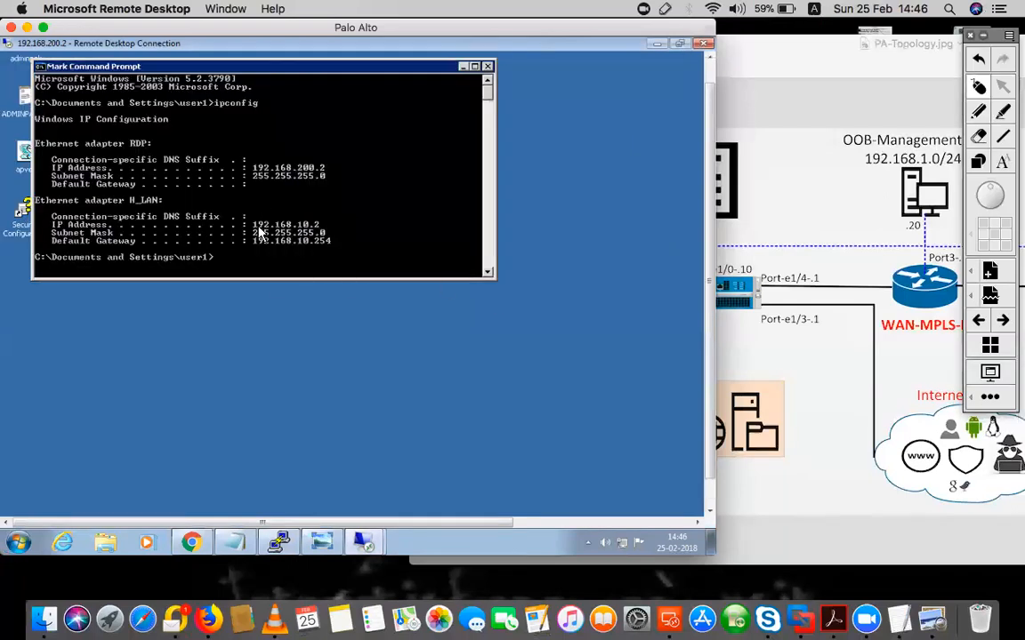
left_click_drag(249, 221, 338, 249)
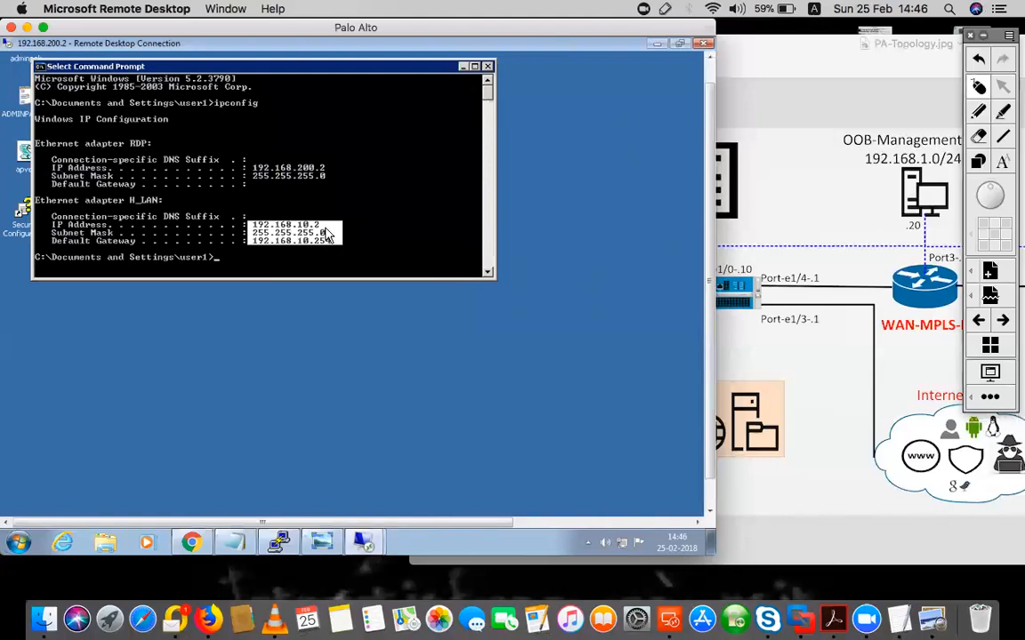
In PuTTY, highlight 192.168.10.2 and its mapped user security\user1
left_click(278, 542)
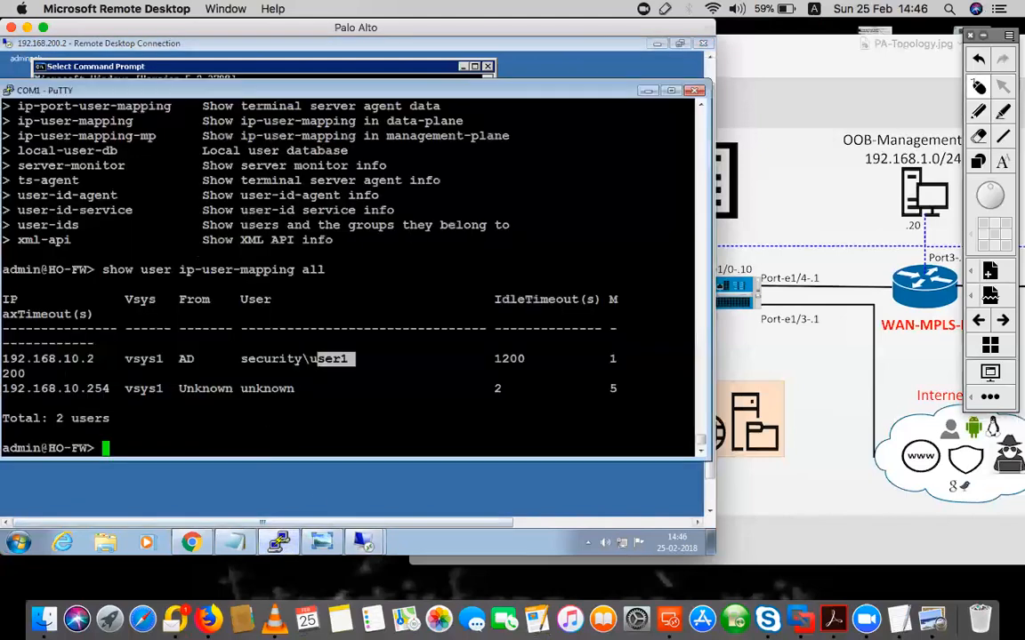
left_click_drag(100, 359, 1, 359)
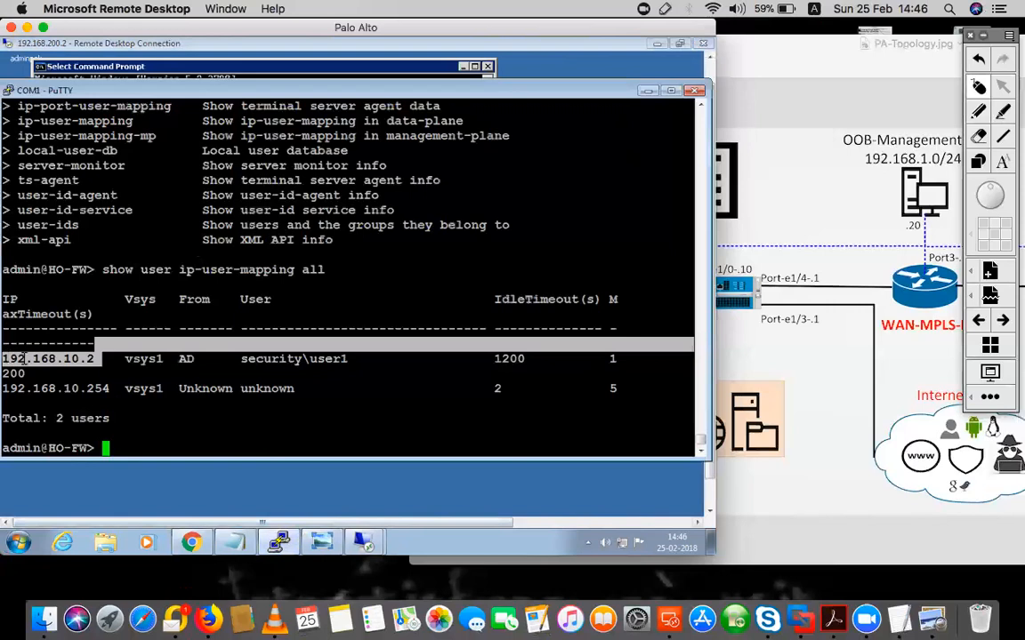
left_click_drag(240, 358, 347, 358)
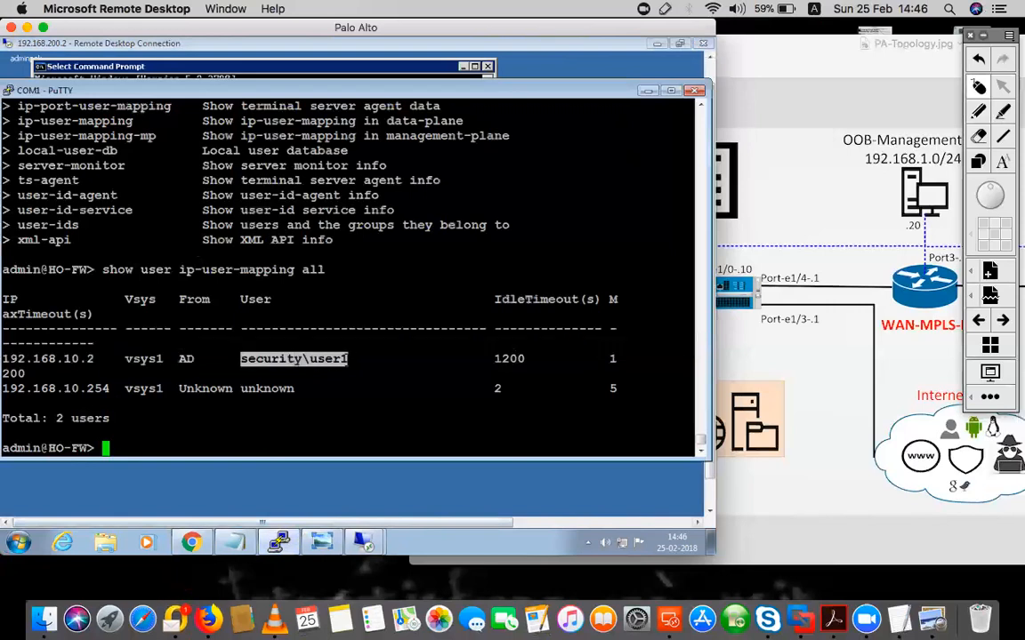
left_click(347, 359)
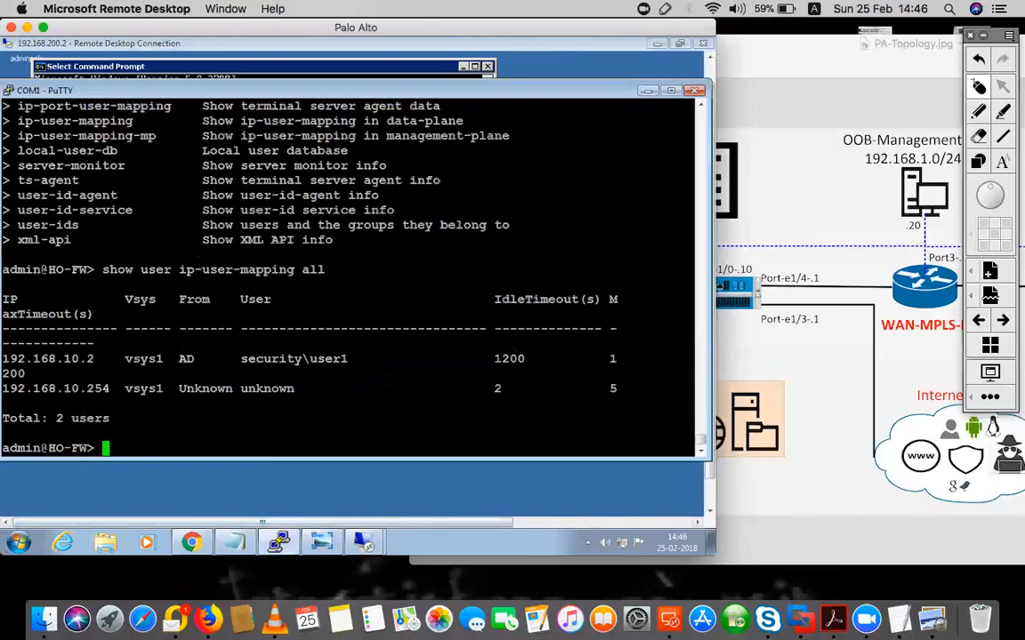
Rerun show user user-ids and compare the security domain in both listings
key("Up")
key("Up")
key("Return")
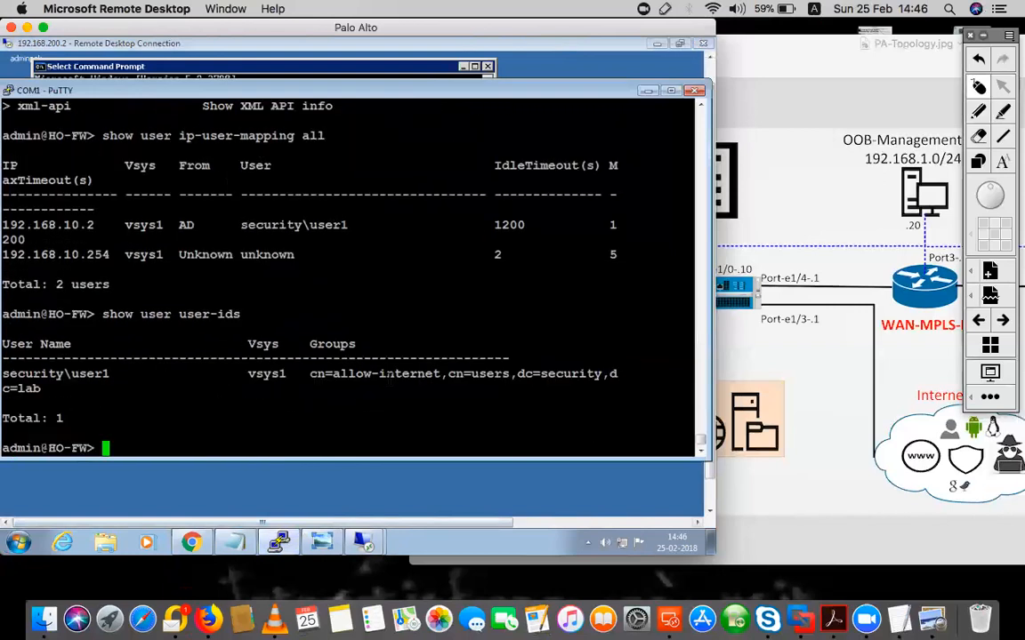
left_click_drag(64, 374, 3, 374)
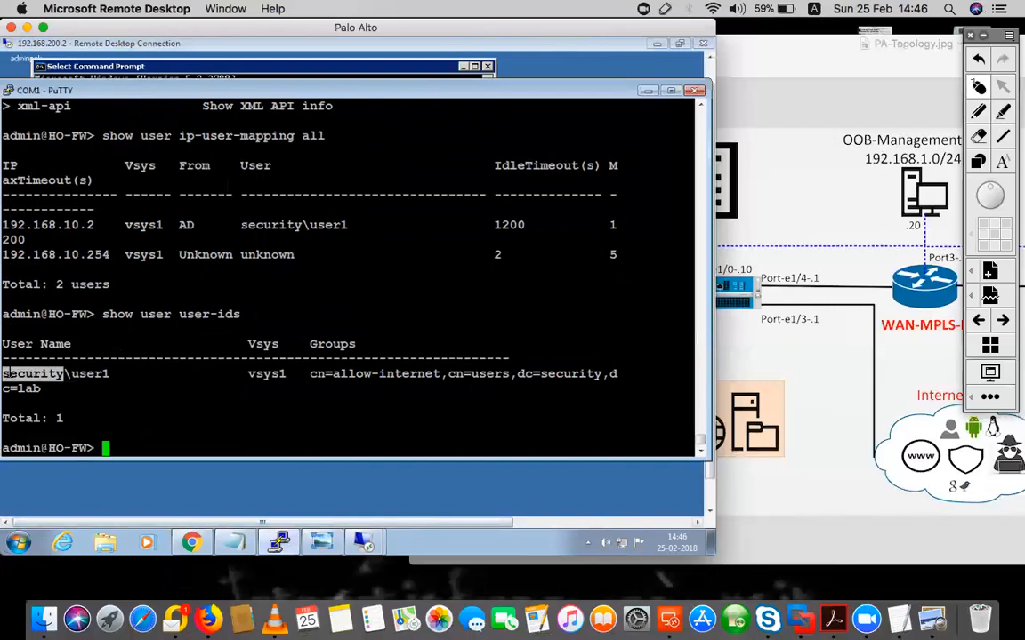
left_click_drag(303, 224, 242, 225)
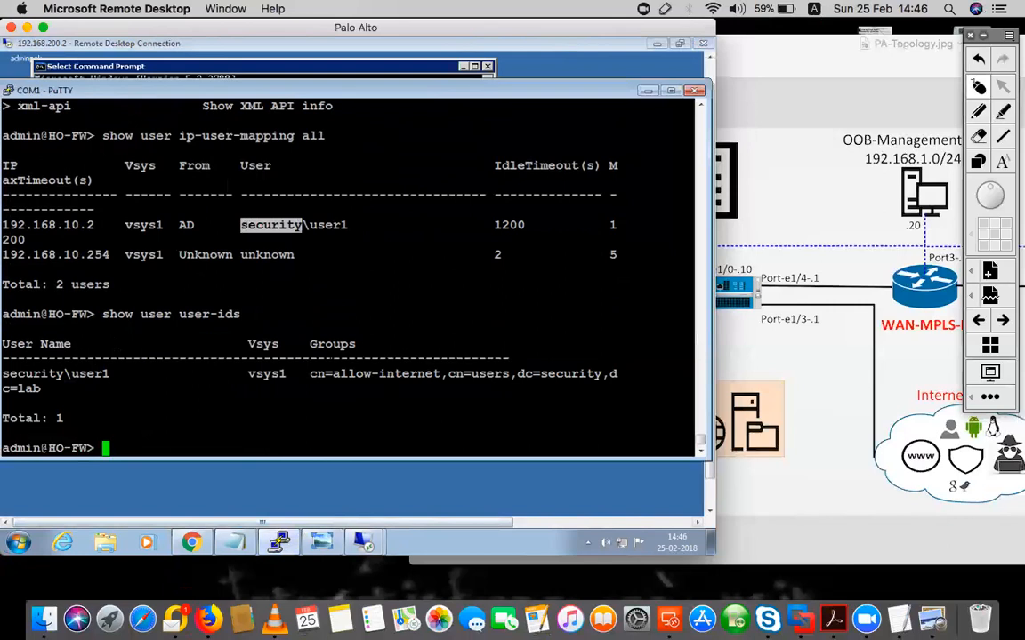
left_click(291, 255)
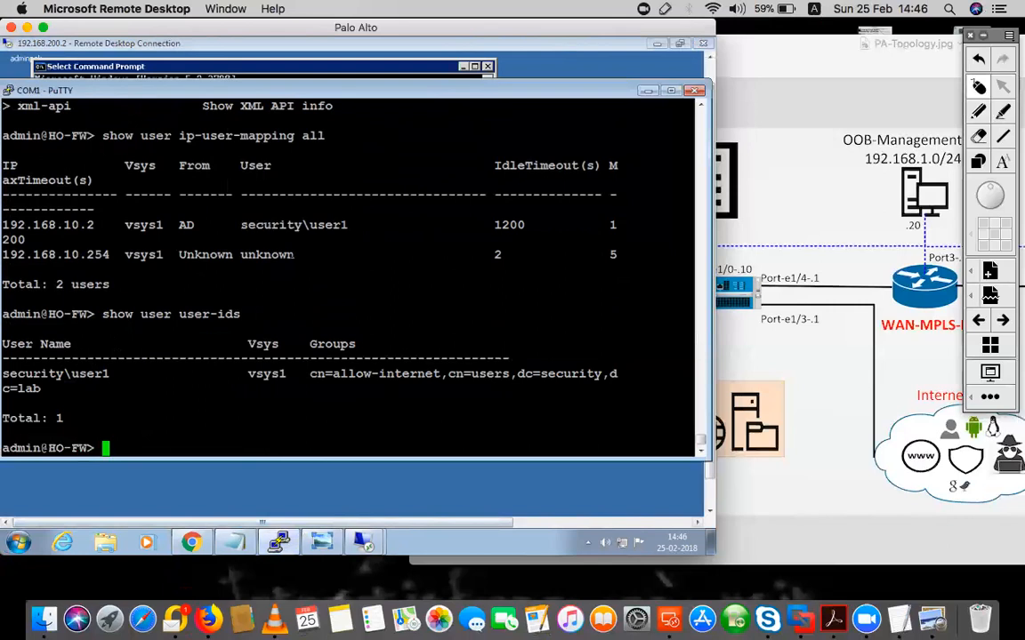
left_click_drag(308, 225, 242, 226)
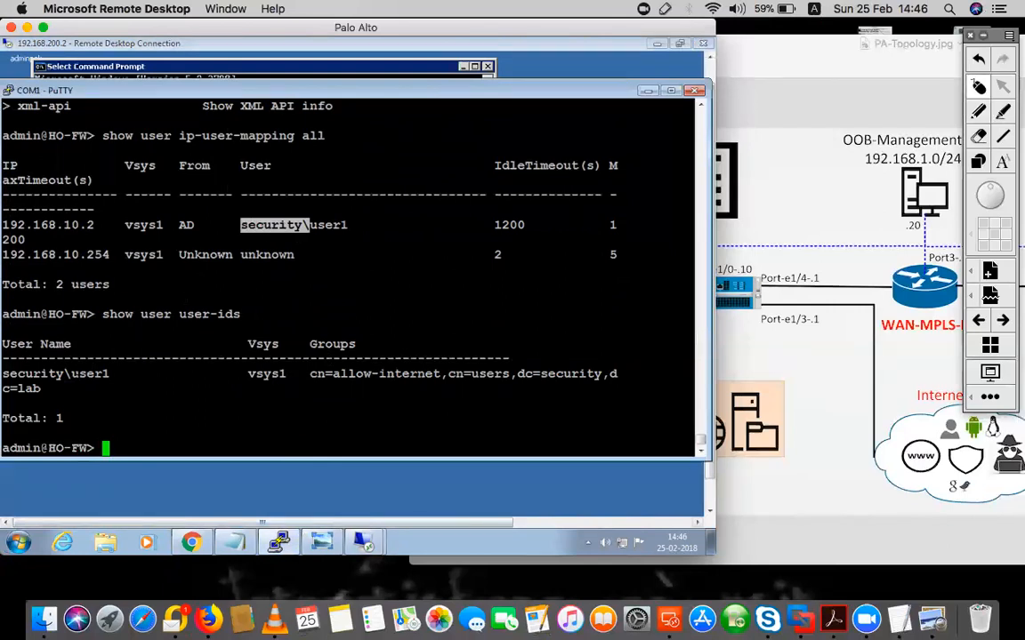
left_click_drag(64, 373, 11, 373)
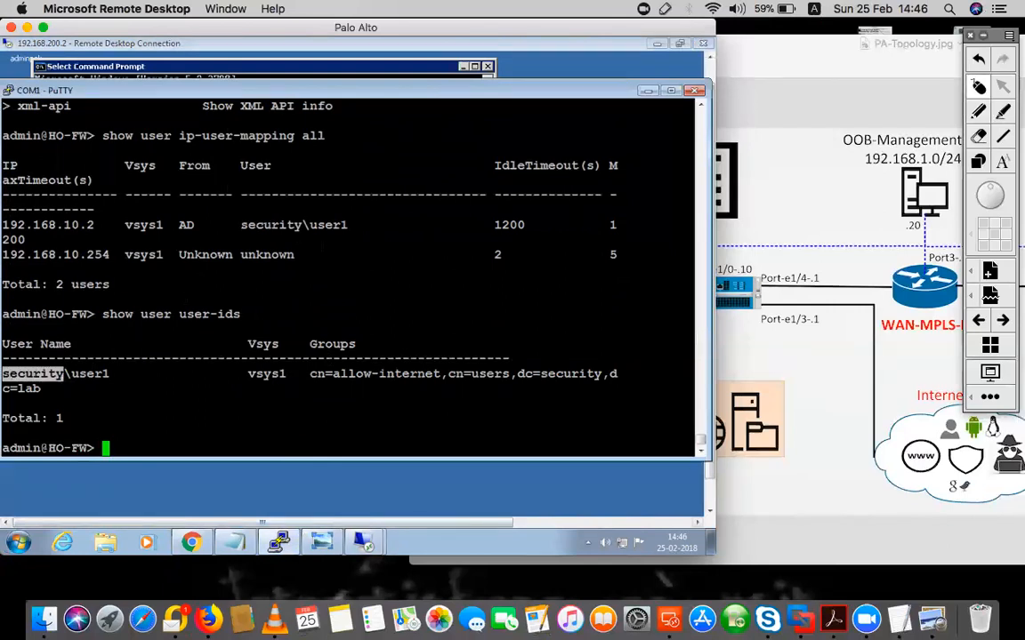
left_click_drag(308, 225, 240, 225)
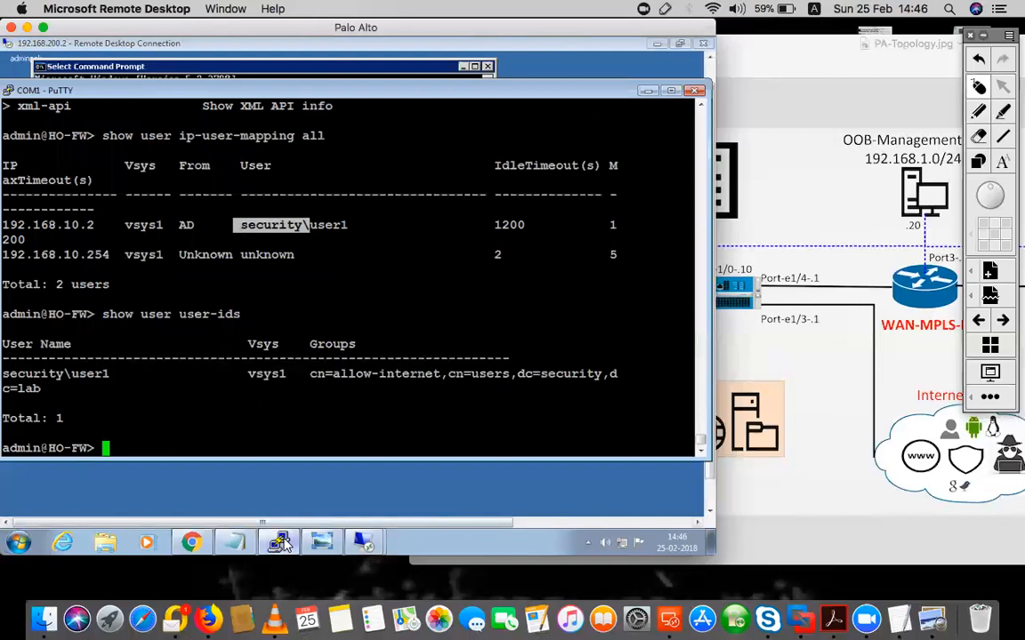
left_click(363, 543)
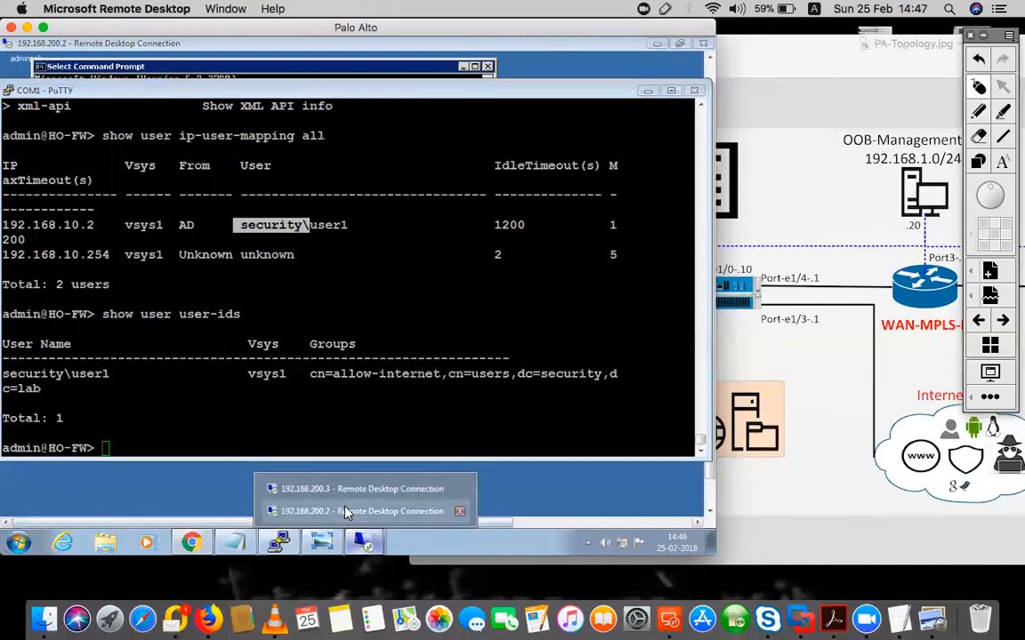
left_click(347, 511)
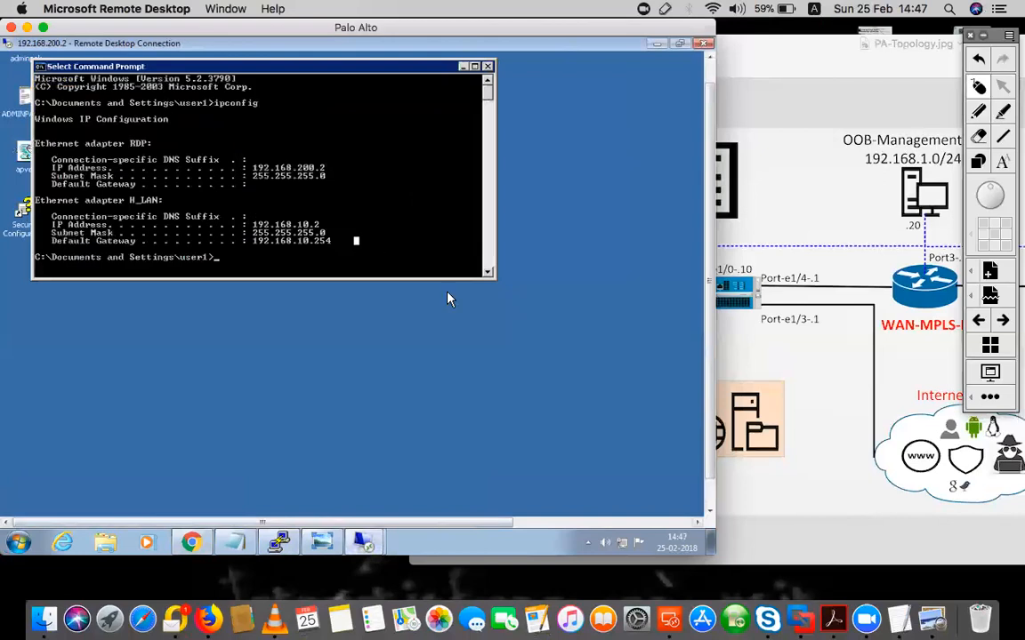
Open Internet Explorer on the client and load the public server page at 172.16.3.1
left_click_drag(710, 287, 710, 379)
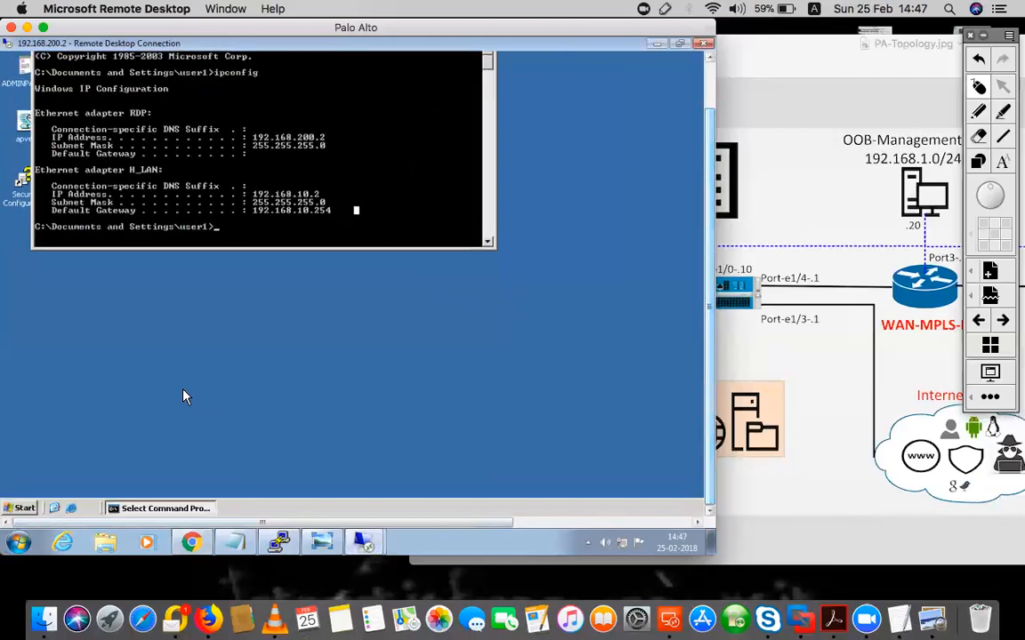
left_click(72, 508)
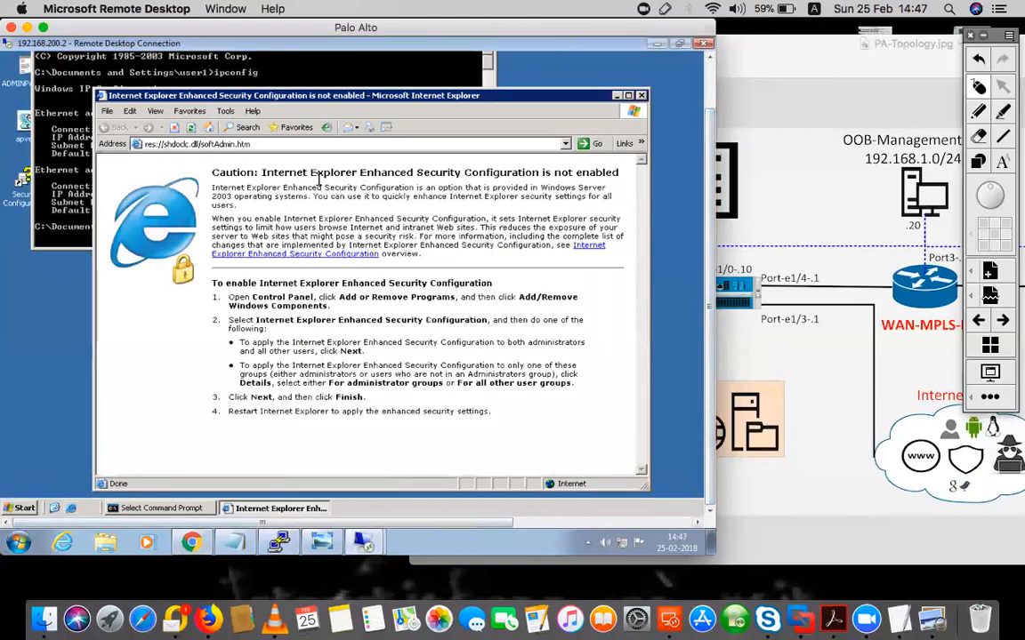
left_click(287, 145)
type("172.16.3.1")
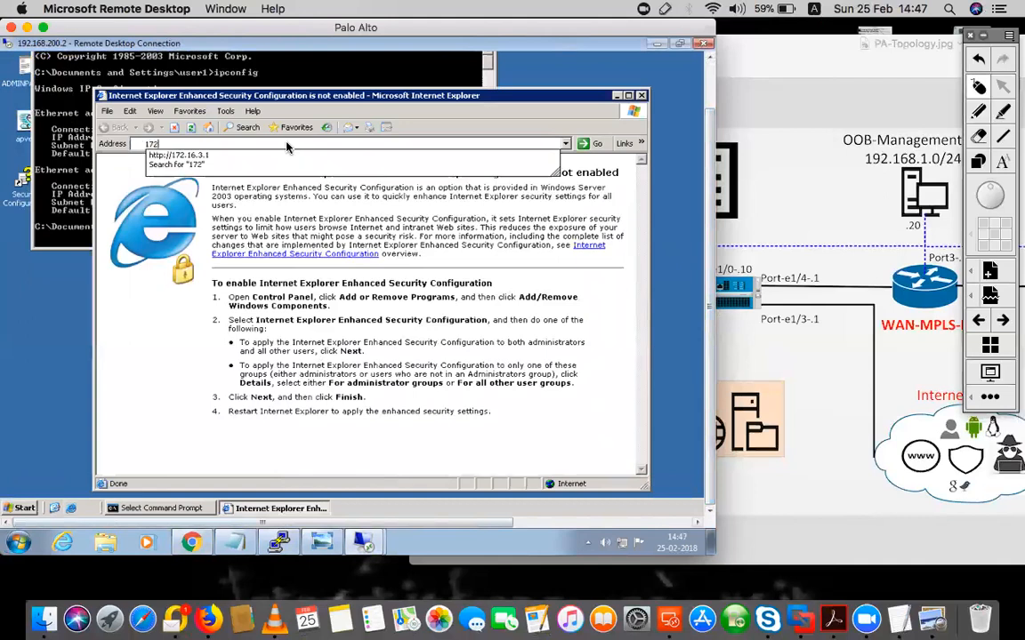
key("Down")
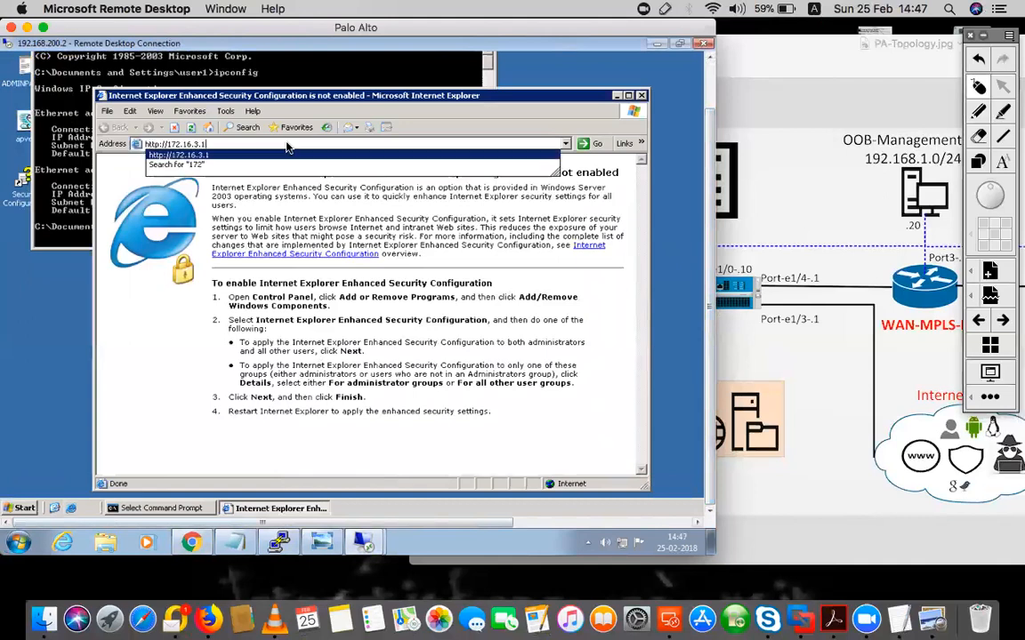
key("Return")
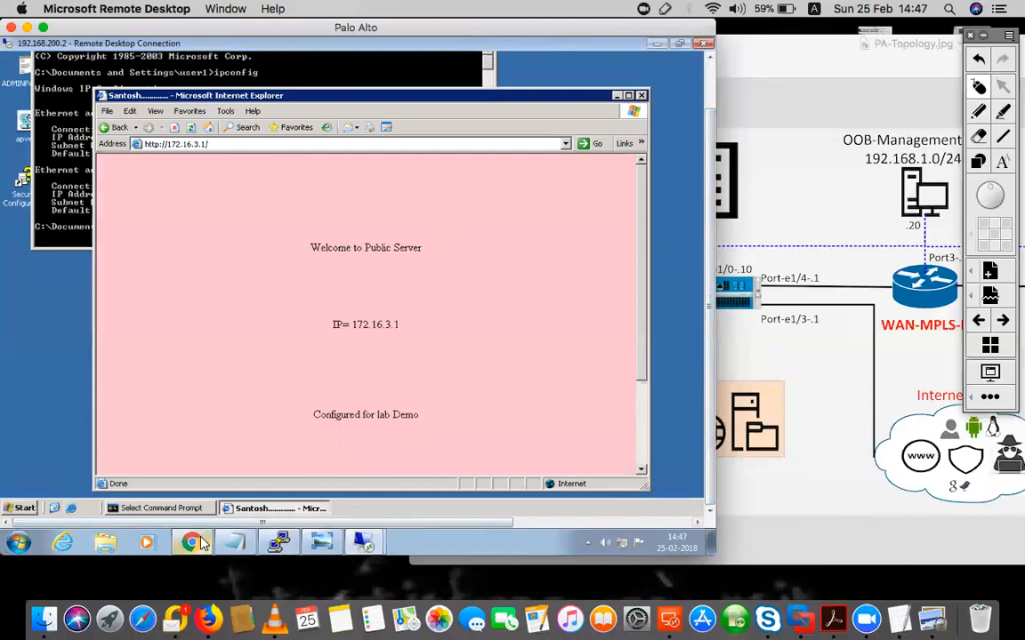
mouse_move(189, 545)
left_click(185, 511)
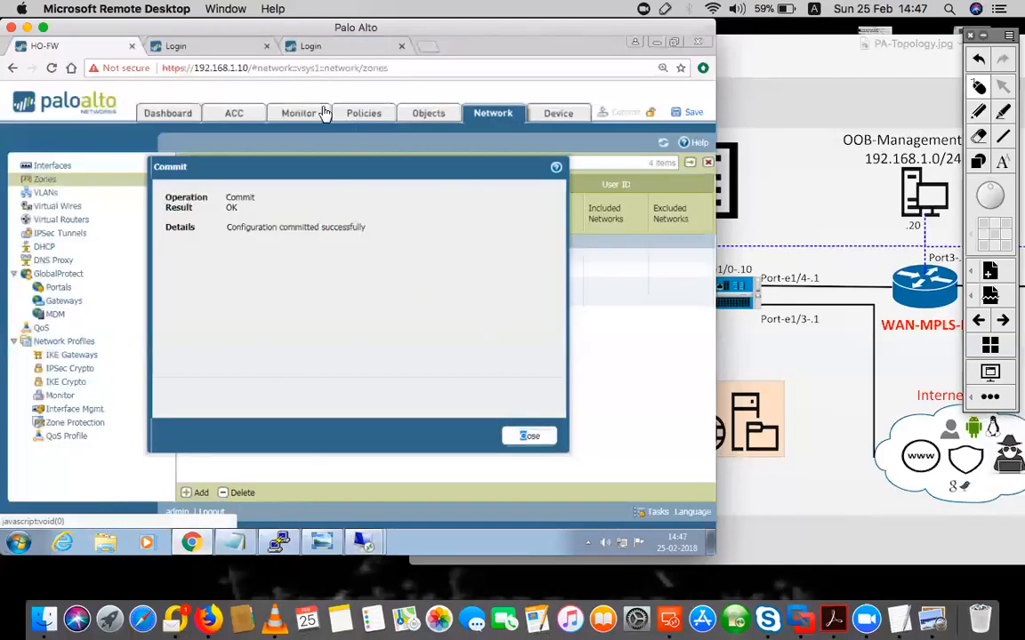
Filter the Traffic logs on source user security\user1
left_click(534, 438)
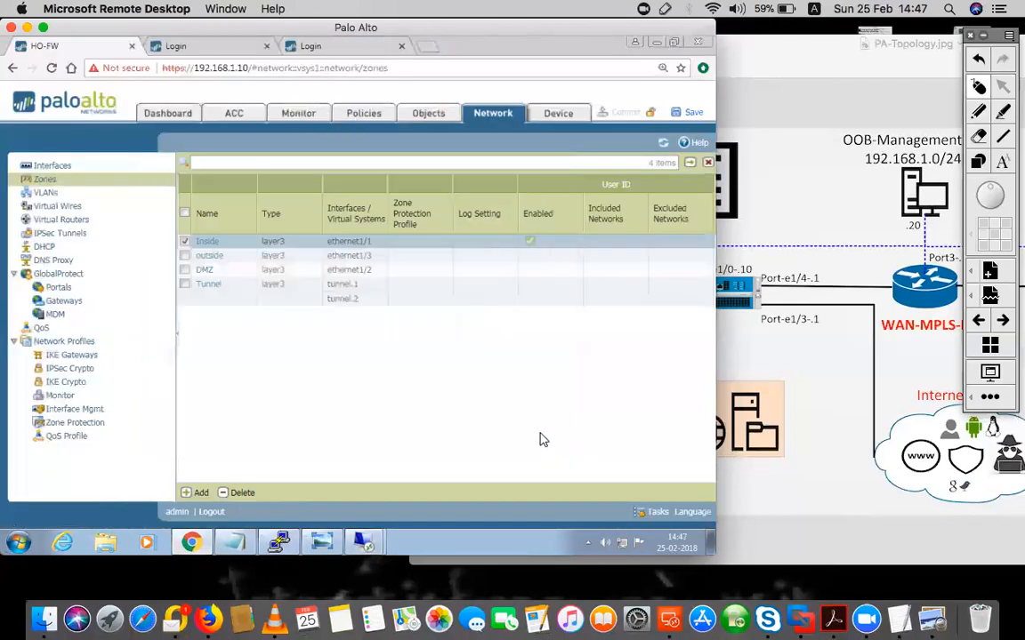
left_click(291, 113)
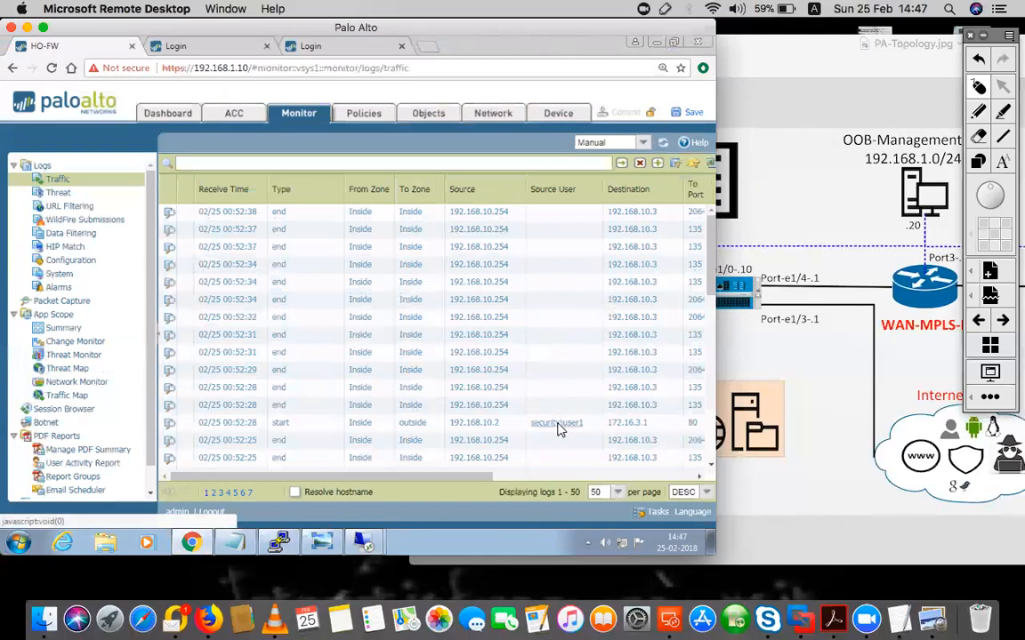
left_click(556, 425)
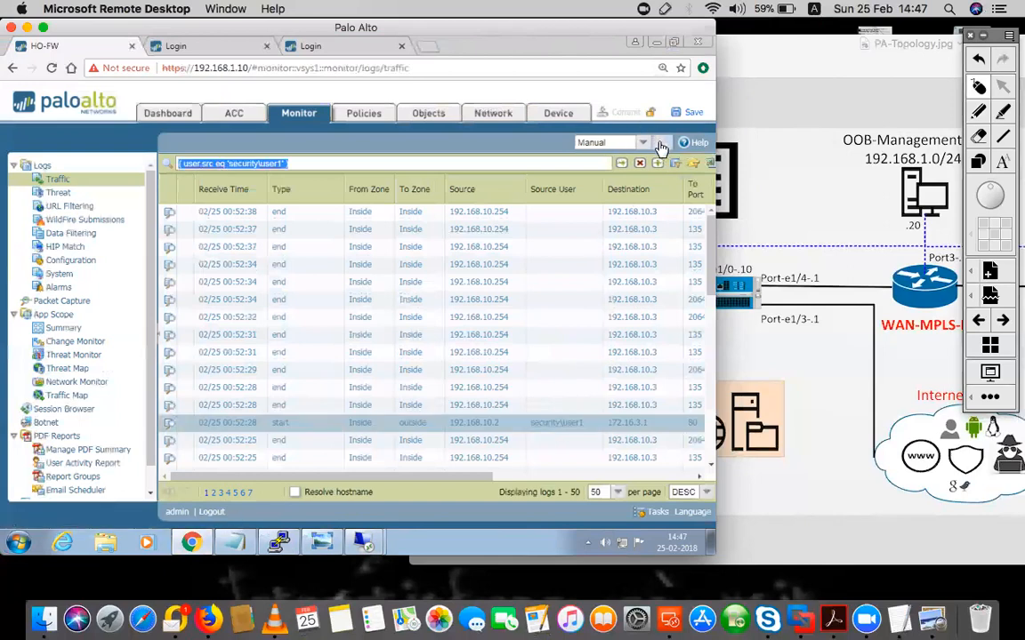
left_click(662, 145)
left_click(621, 164)
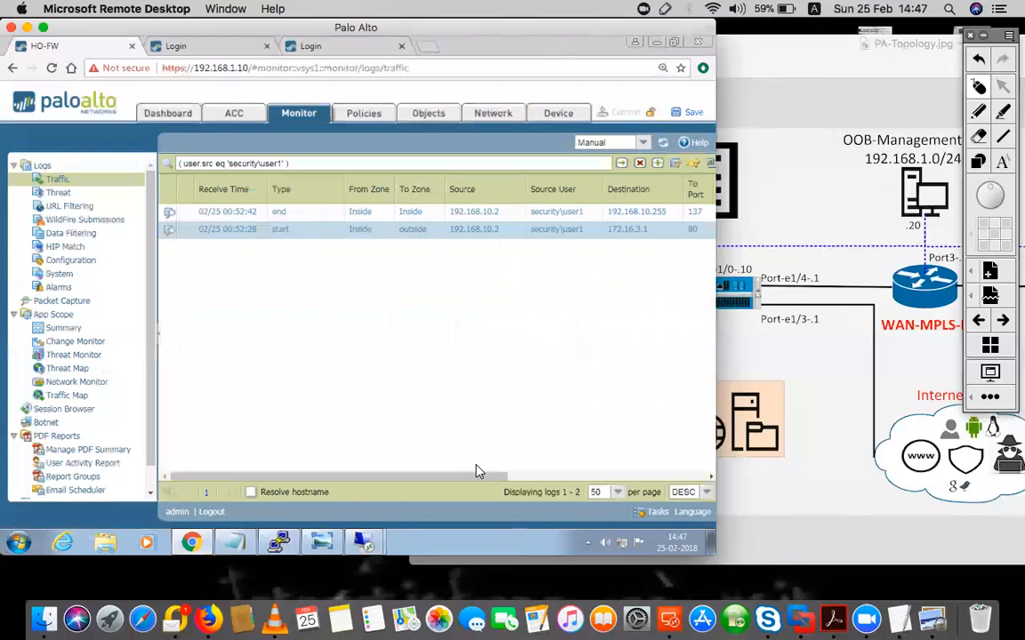
Review the detail view of the web-browsing session to 172.16.3.1 port 80
left_click_drag(492, 475, 547, 473)
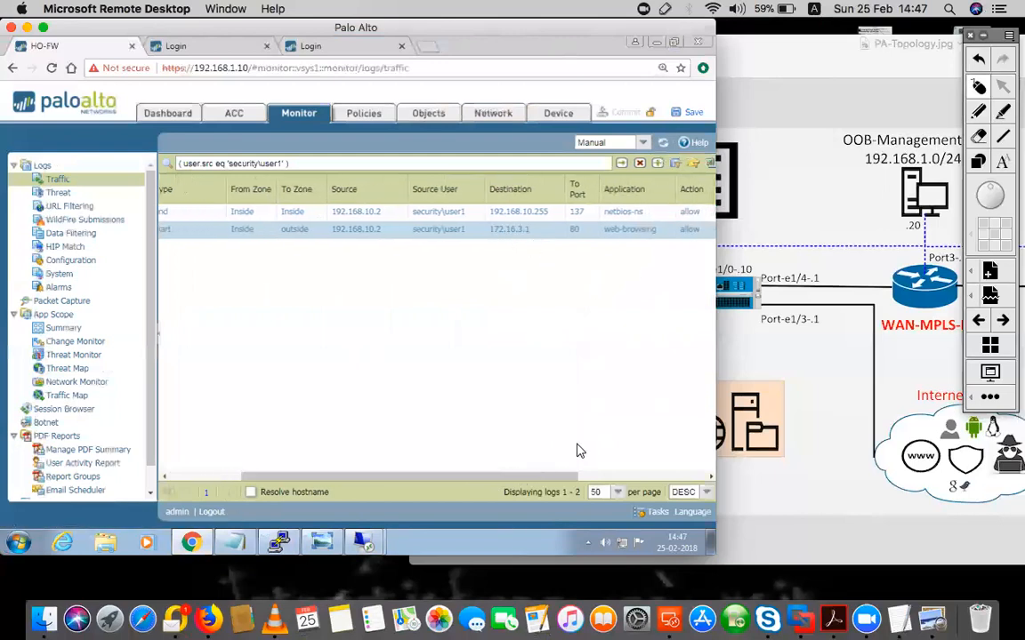
left_click_drag(564, 477, 405, 477)
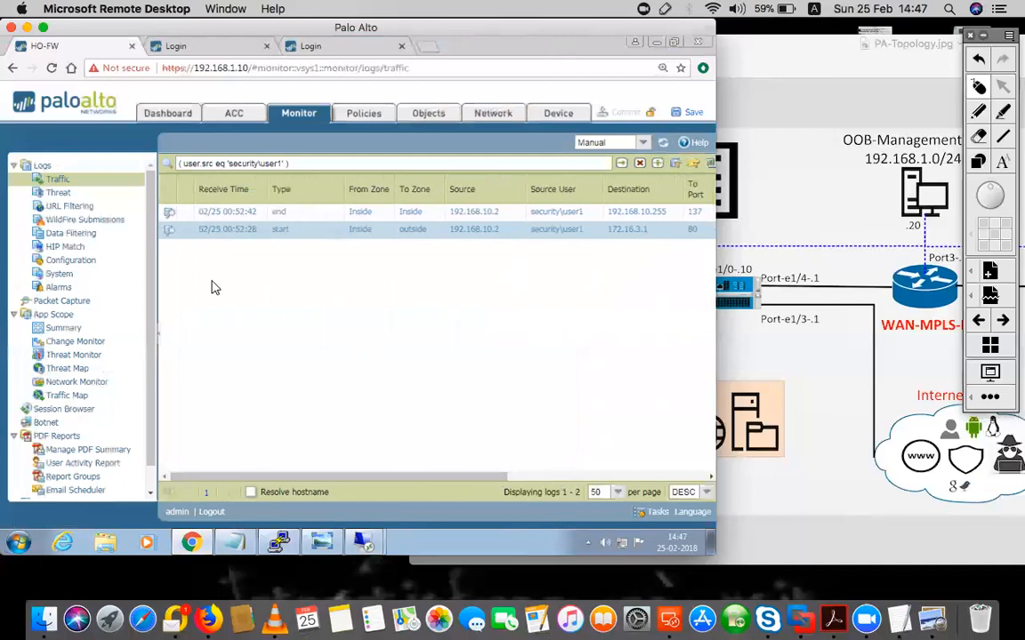
left_click(169, 235)
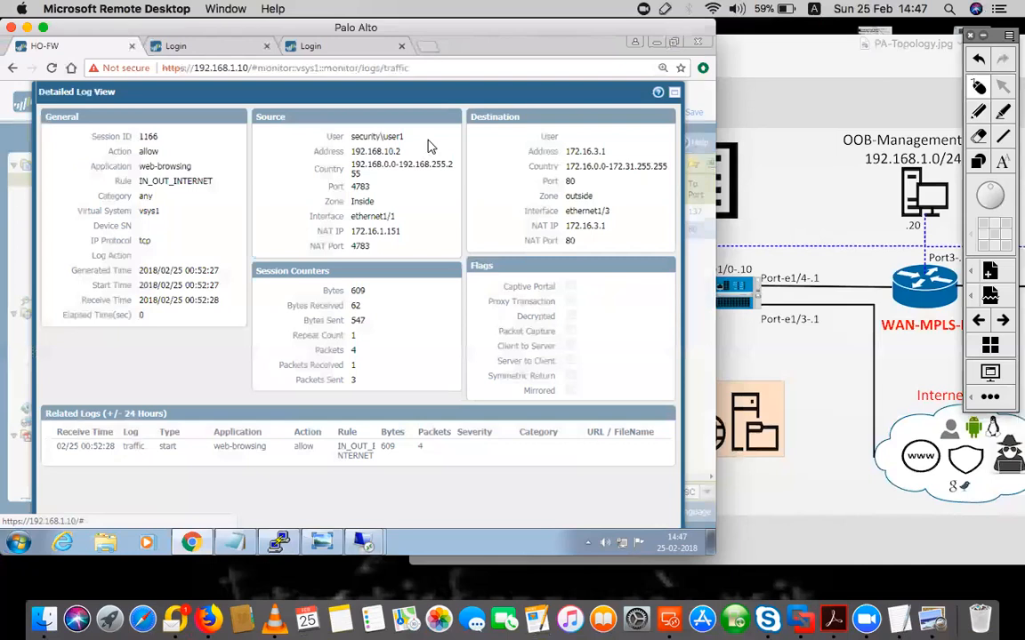
left_click_drag(404, 136, 343, 136)
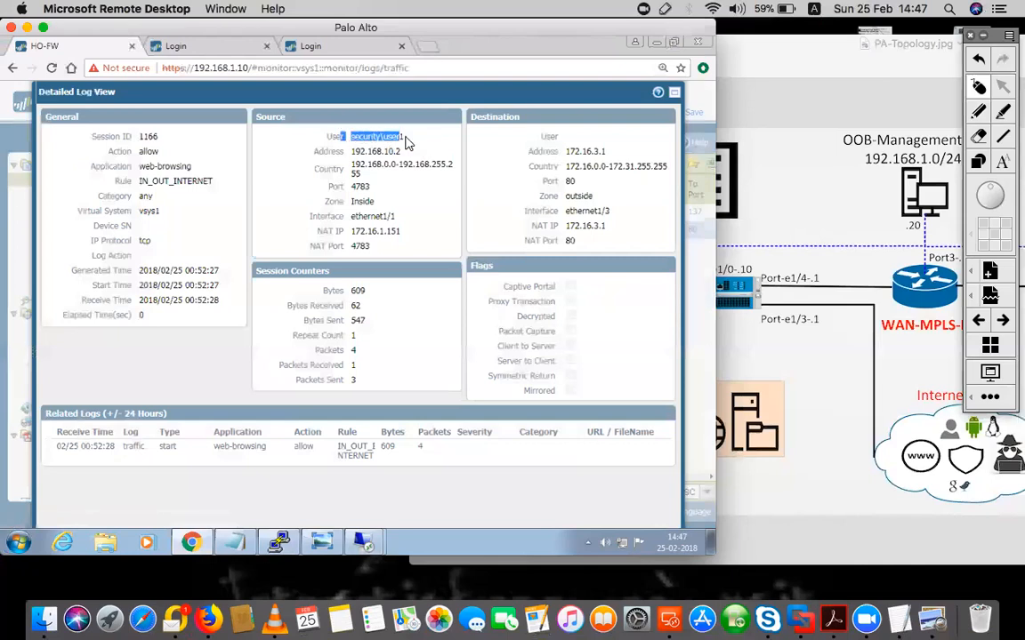
left_click_drag(406, 138, 343, 138)
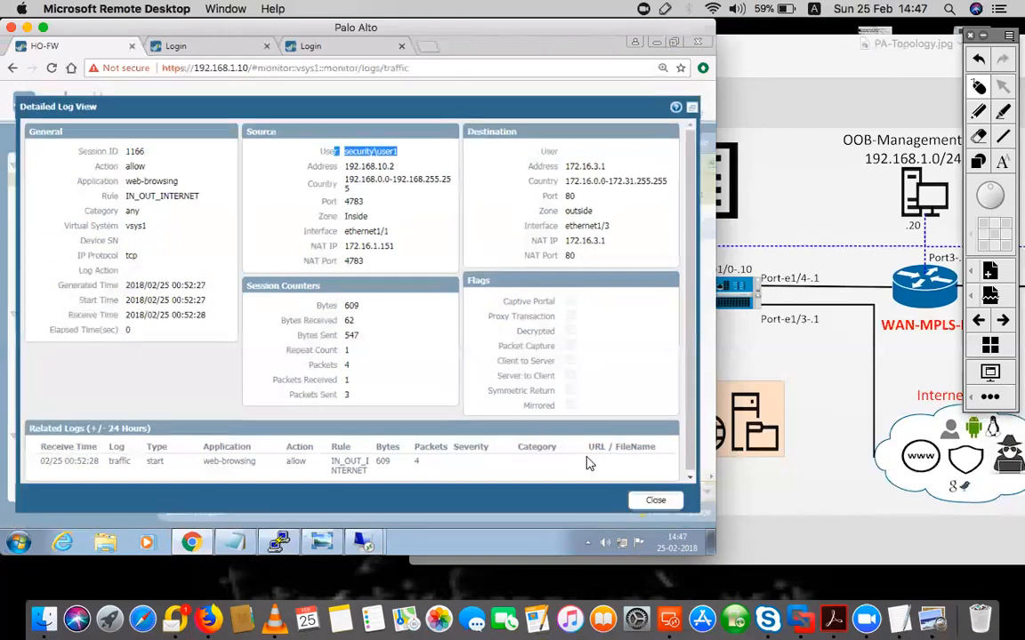
left_click(656, 498)
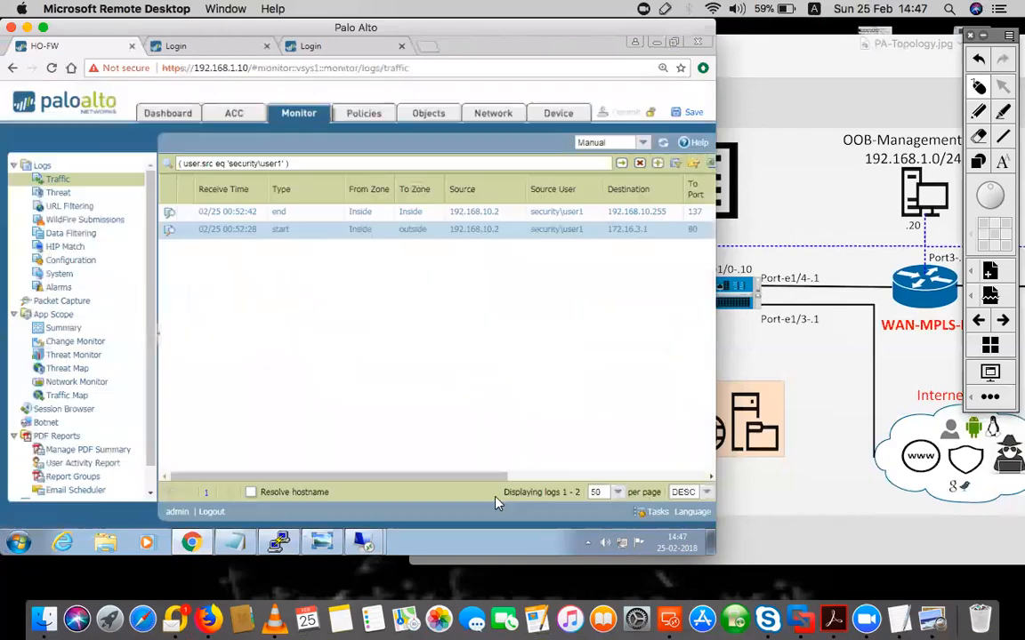
left_click(364, 543)
Close the web page and Command Prompt, then log user1 off the client
left_click(311, 486)
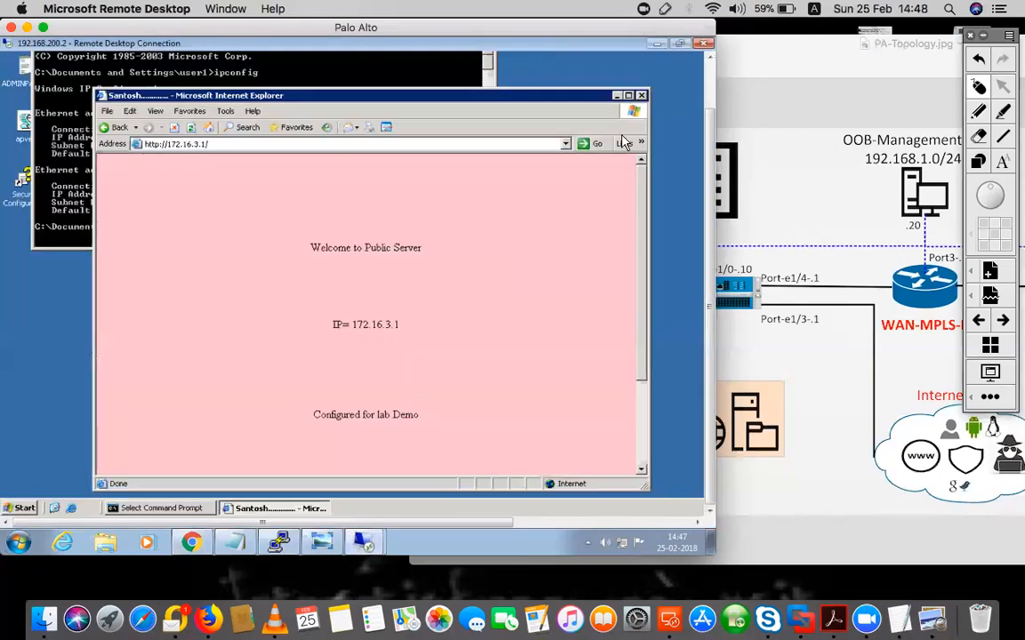
left_click(642, 95)
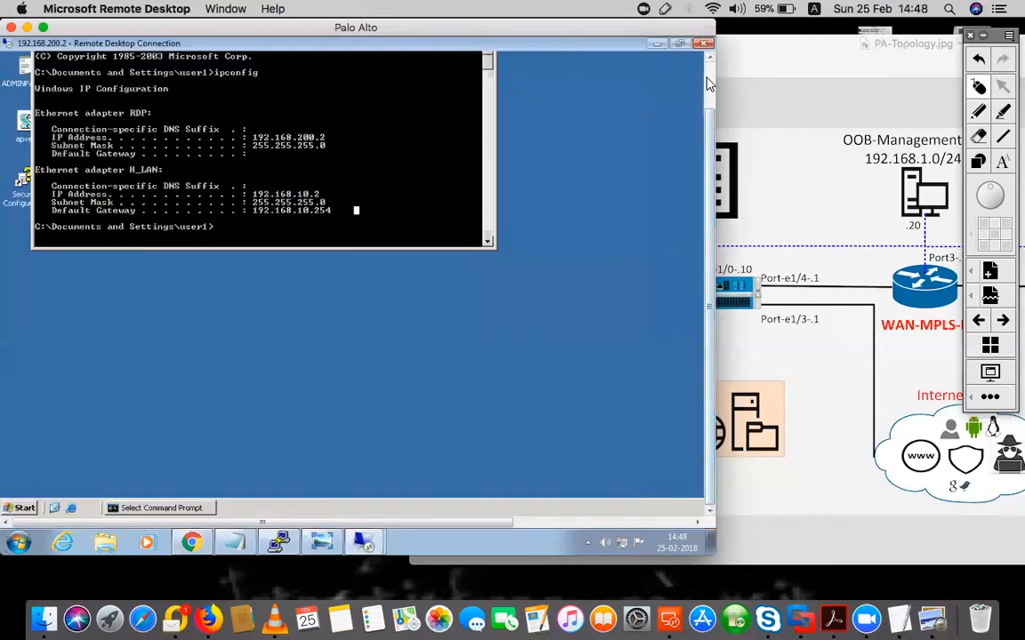
mouse_move(710, 123)
left_mouse_down()
mouse_move(710, 80)
mouse_move(710, 140)
left_mouse_up()
left_click(483, 71)
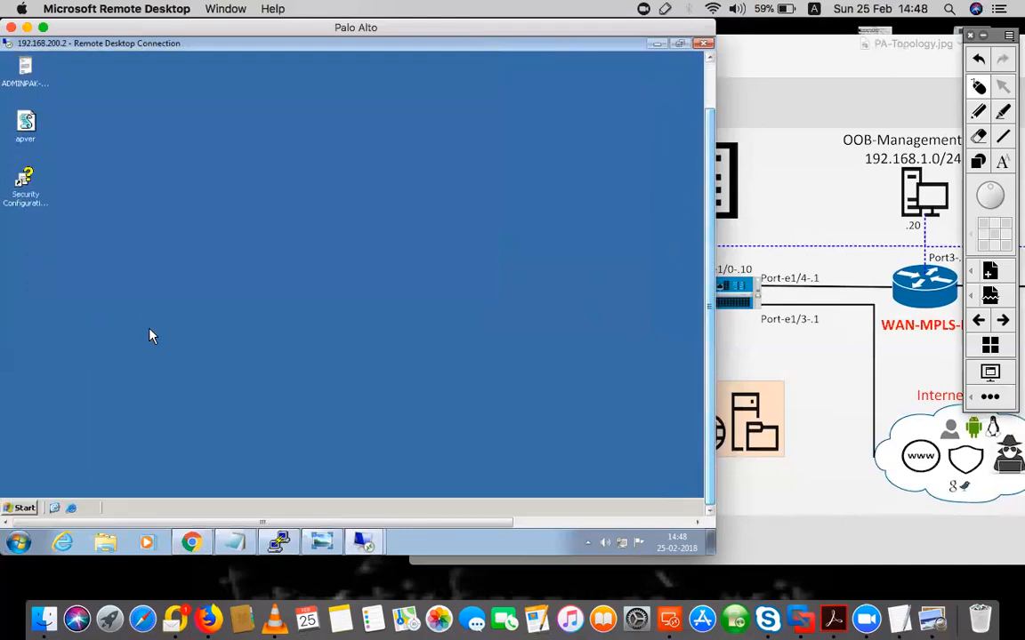
left_click(20, 509)
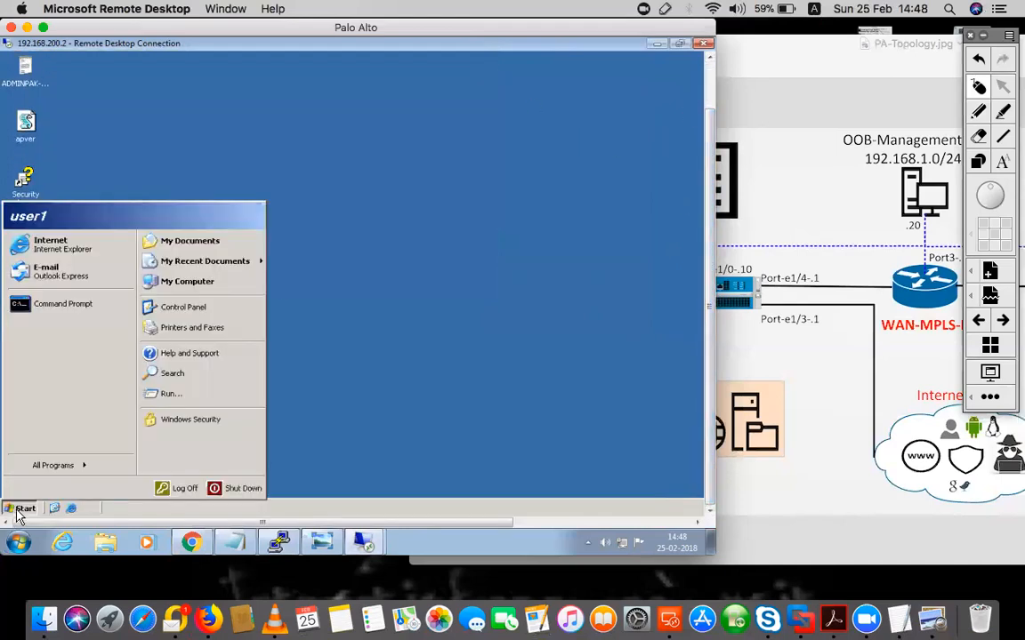
left_click(178, 498)
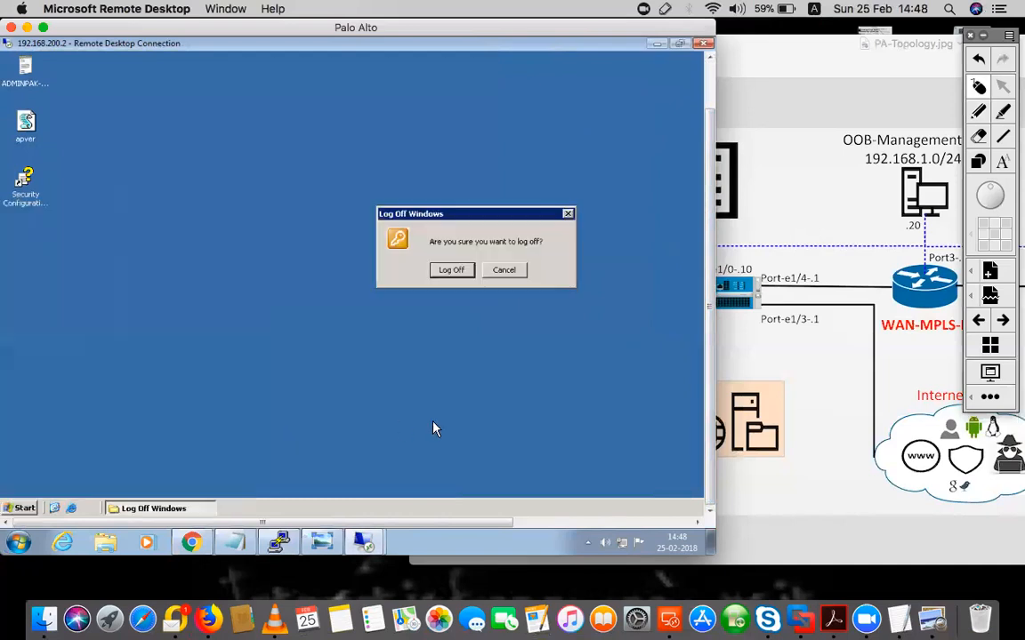
left_click(461, 271)
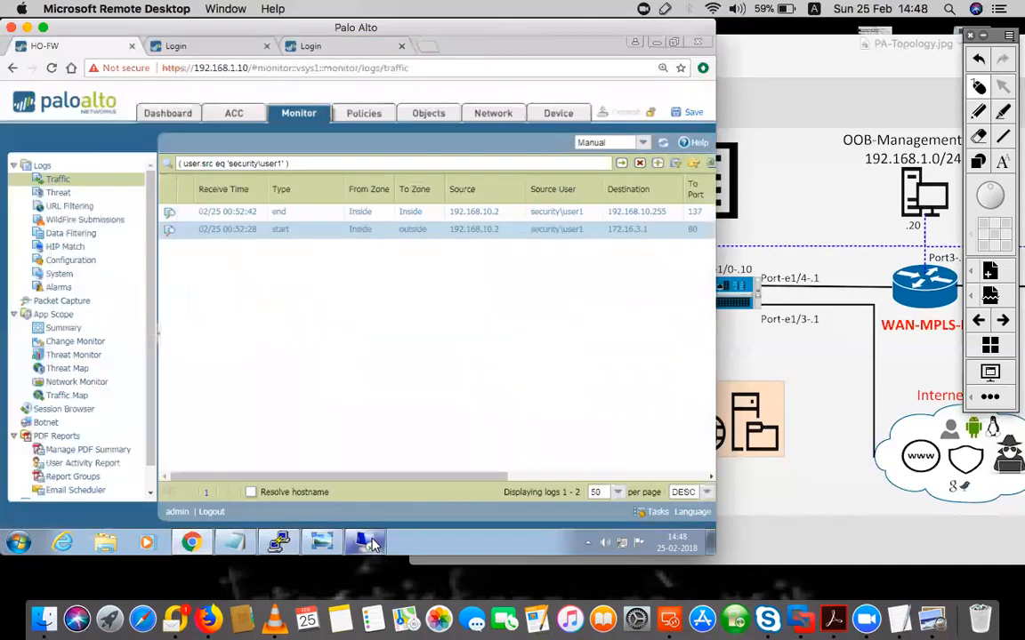
Cancel the mistaken connection to 192.168.200.4 and check the RDP-Detail notes
right_click(368, 542)
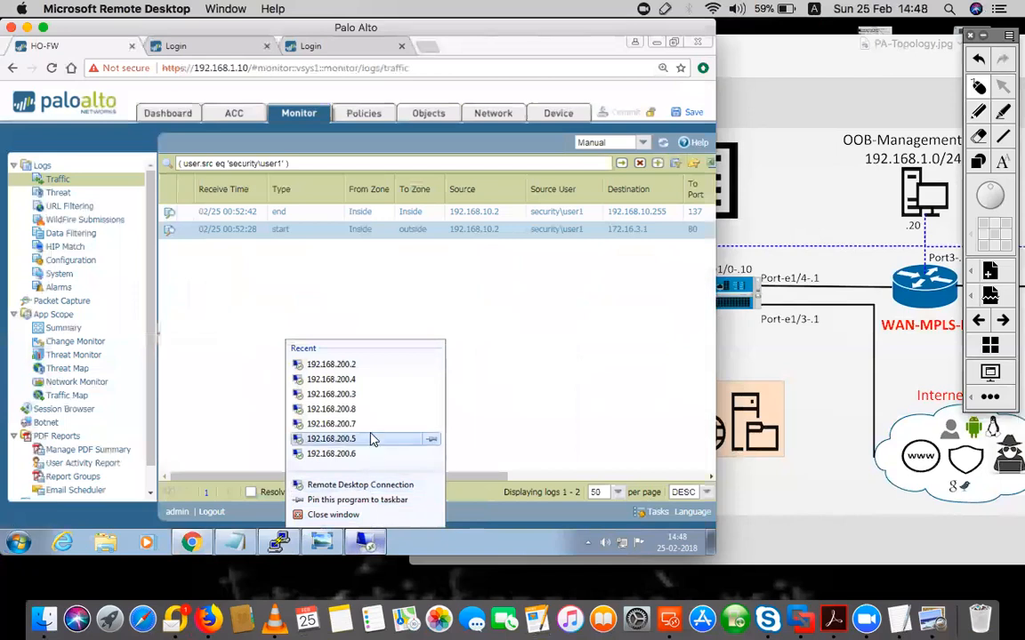
left_click(359, 382)
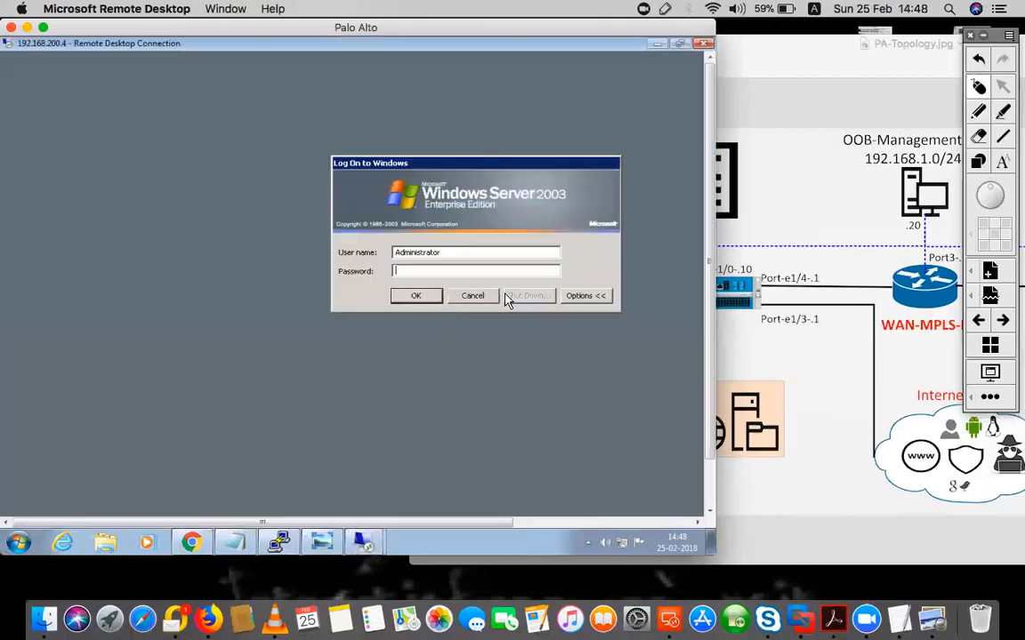
left_click(596, 298)
left_click(529, 296)
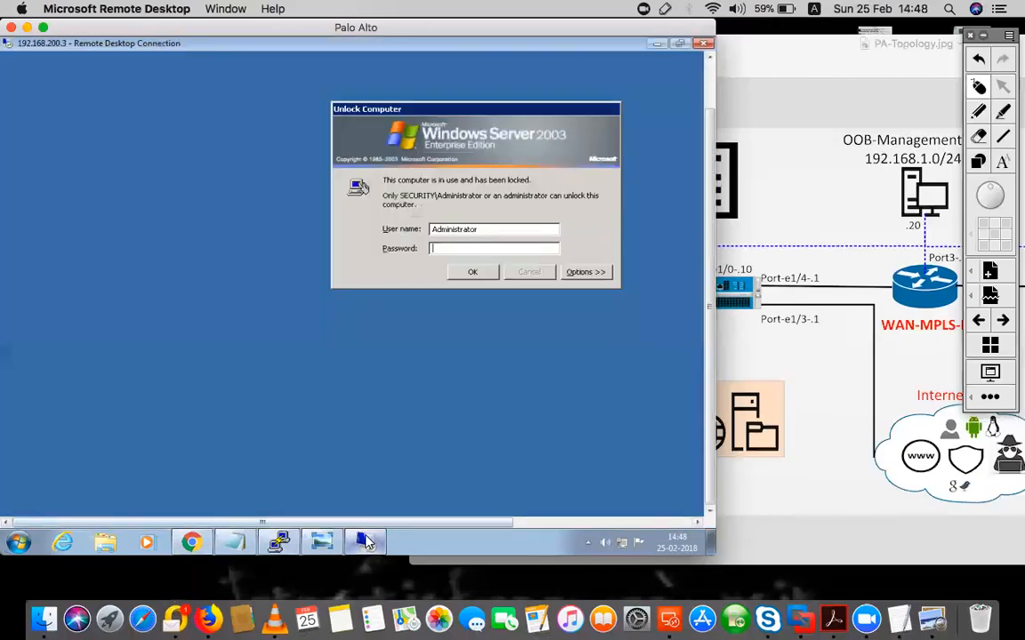
left_click(368, 541)
right_click(368, 543)
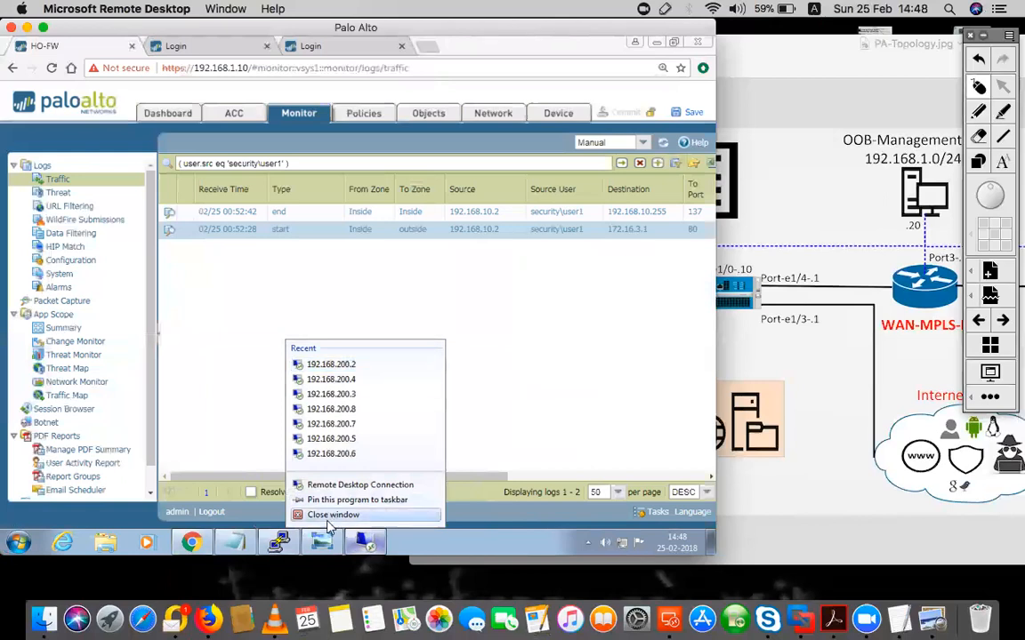
left_click(236, 542)
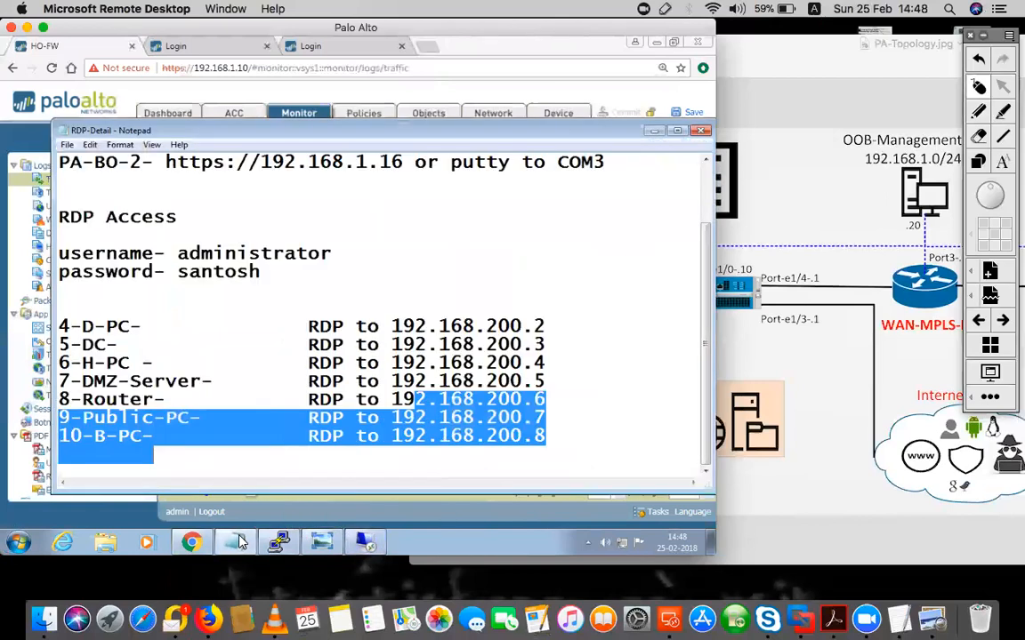
left_click(238, 543)
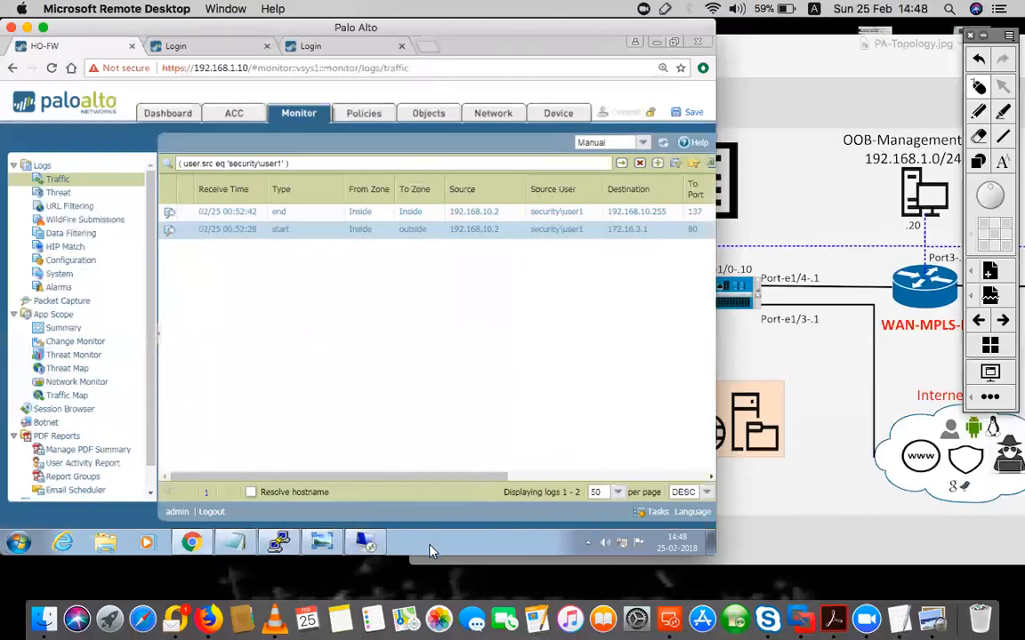
Connect to 192.168.200.2, log on as user2 in SECURITY, and start Internet Explorer
right_click(367, 543)
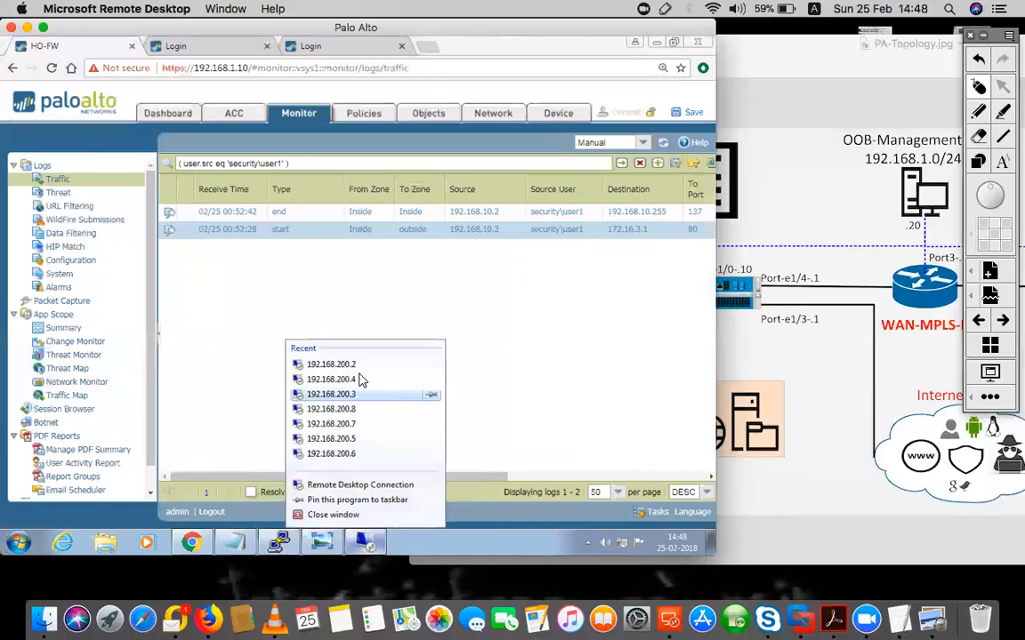
left_click(432, 367)
left_click(437, 356)
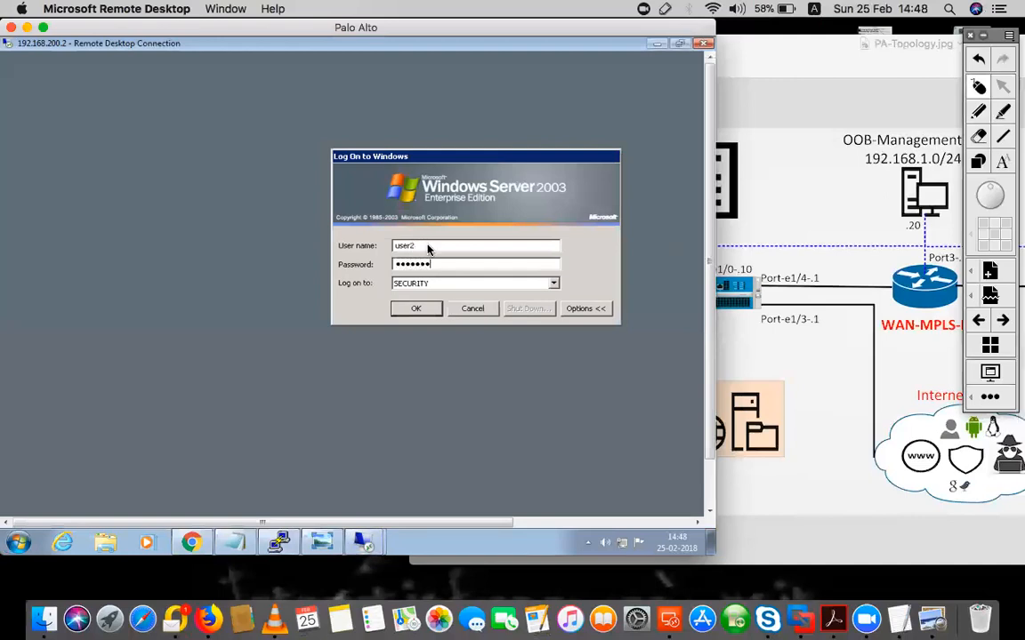
key("Return")
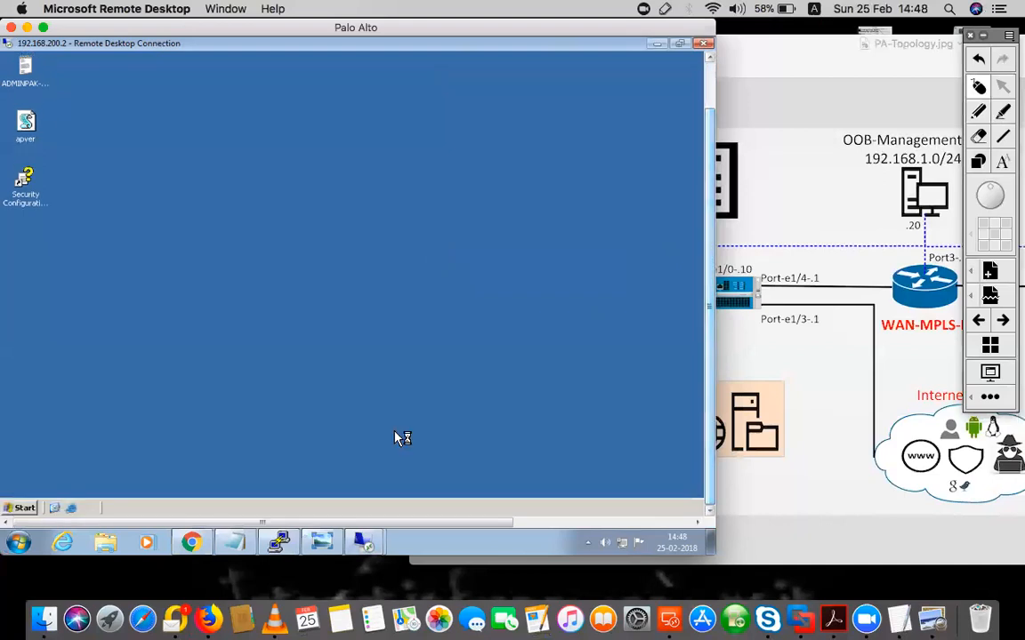
left_click(73, 509)
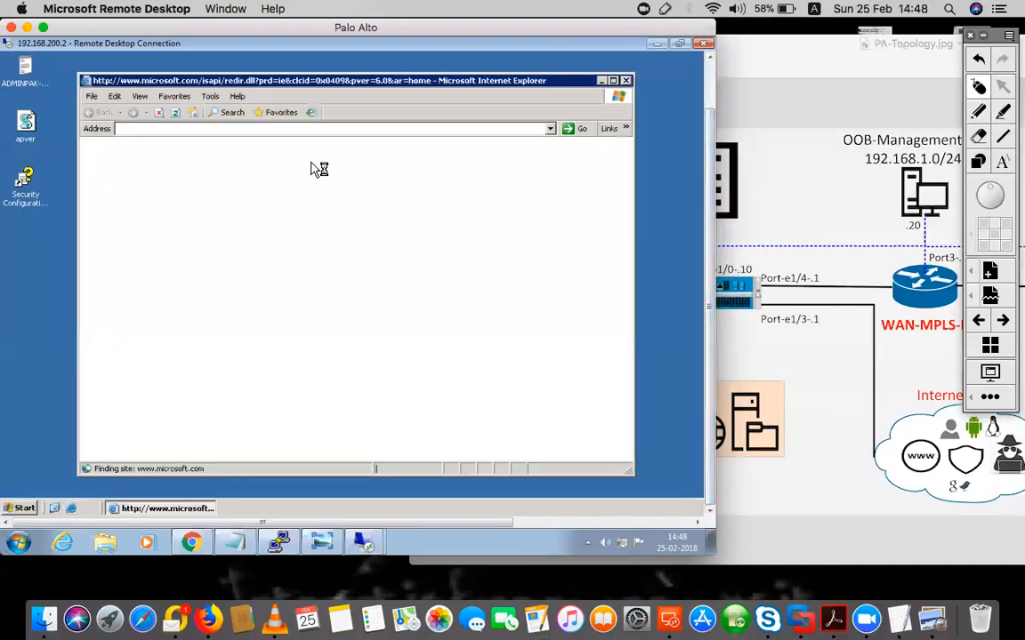
left_click(280, 541)
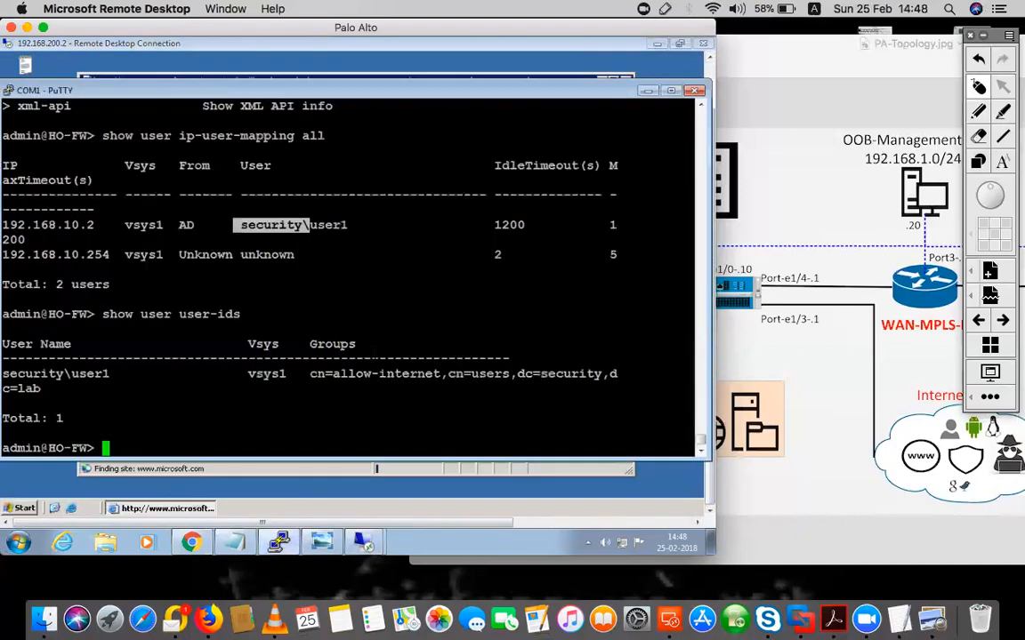
key("Up")
key("Up")
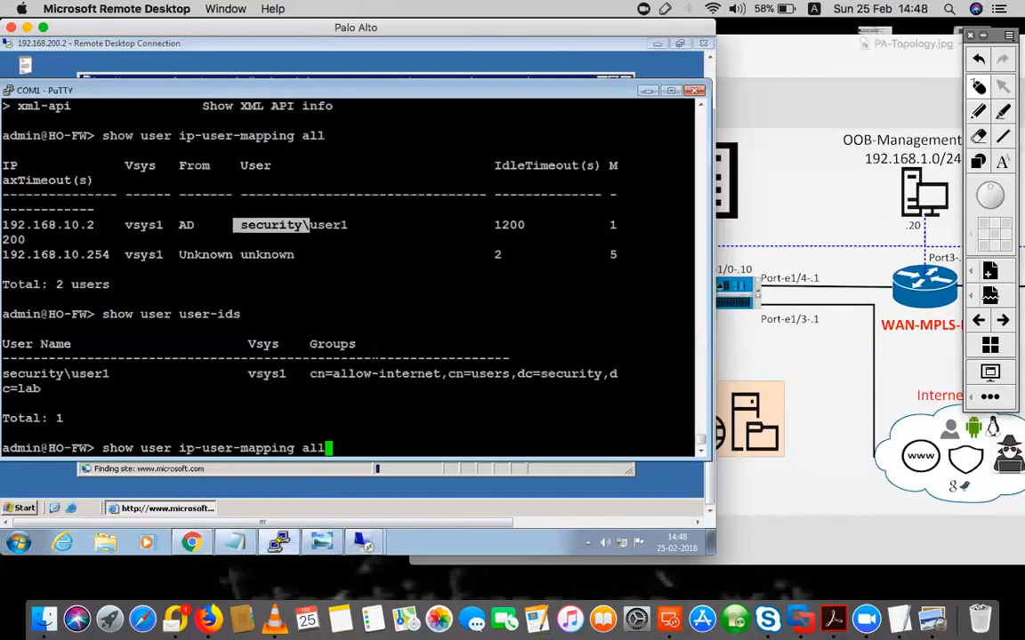
Rerun the mapping listing and highlight 192.168.10.2 as security\user2 from AD
key("Return")
left_click_drag(355, 329, 221, 330)
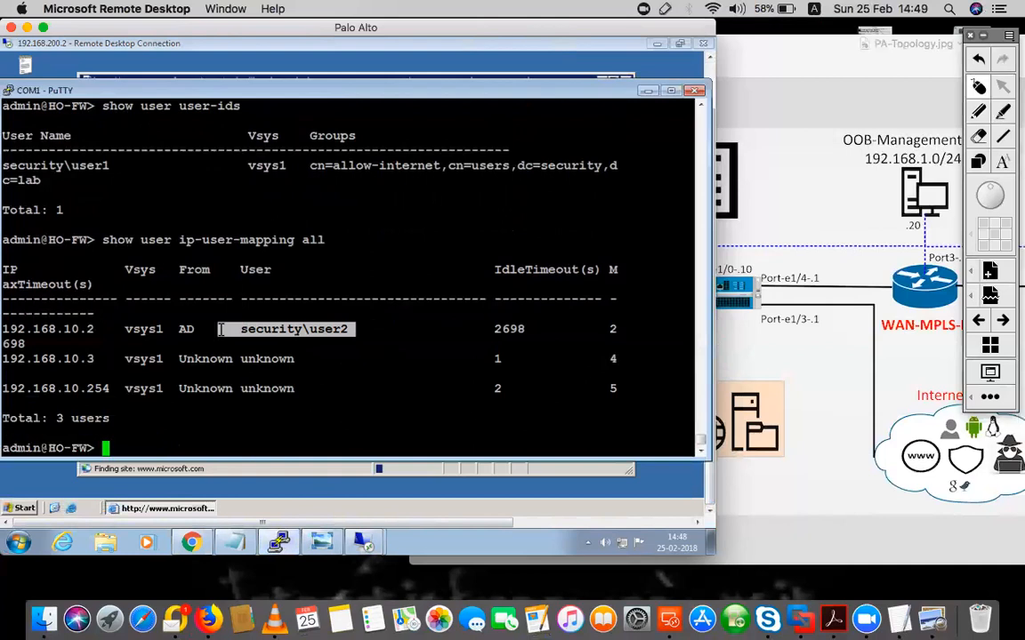
left_click_drag(210, 269, 173, 270)
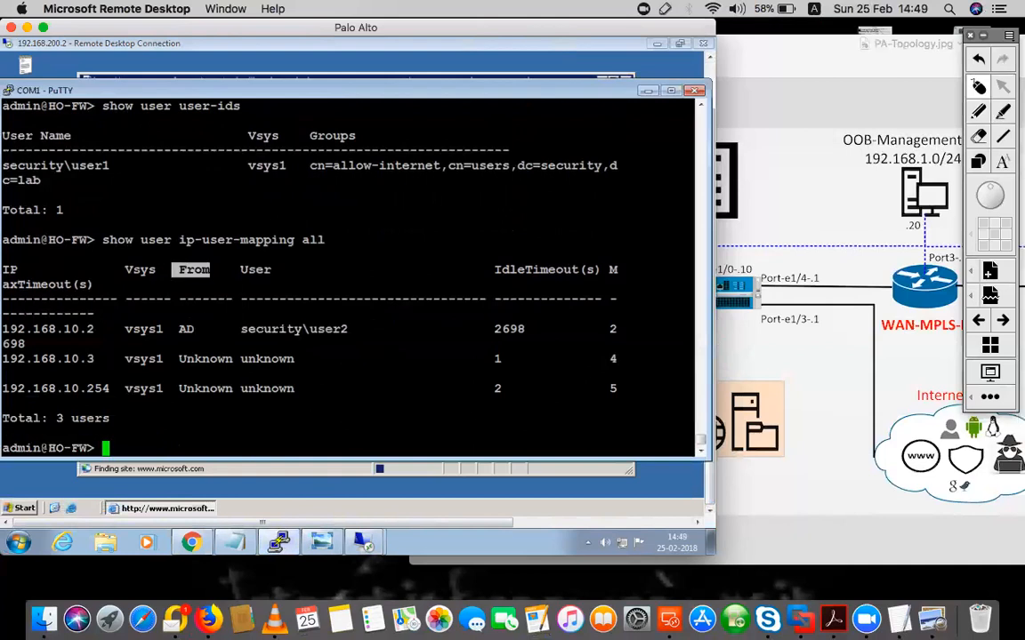
double_click(186, 329)
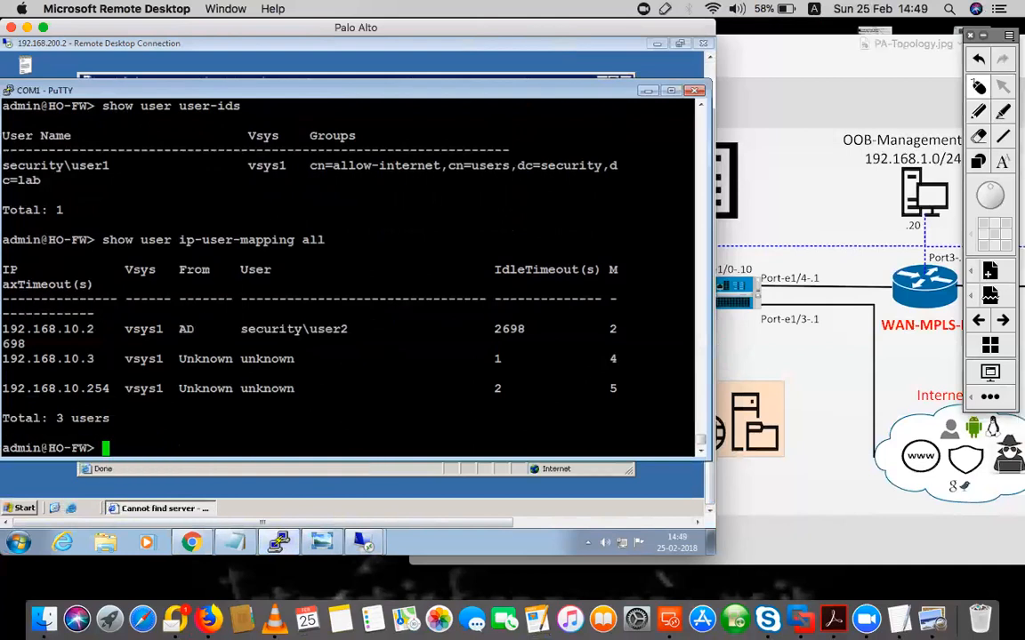
double_click(185, 330)
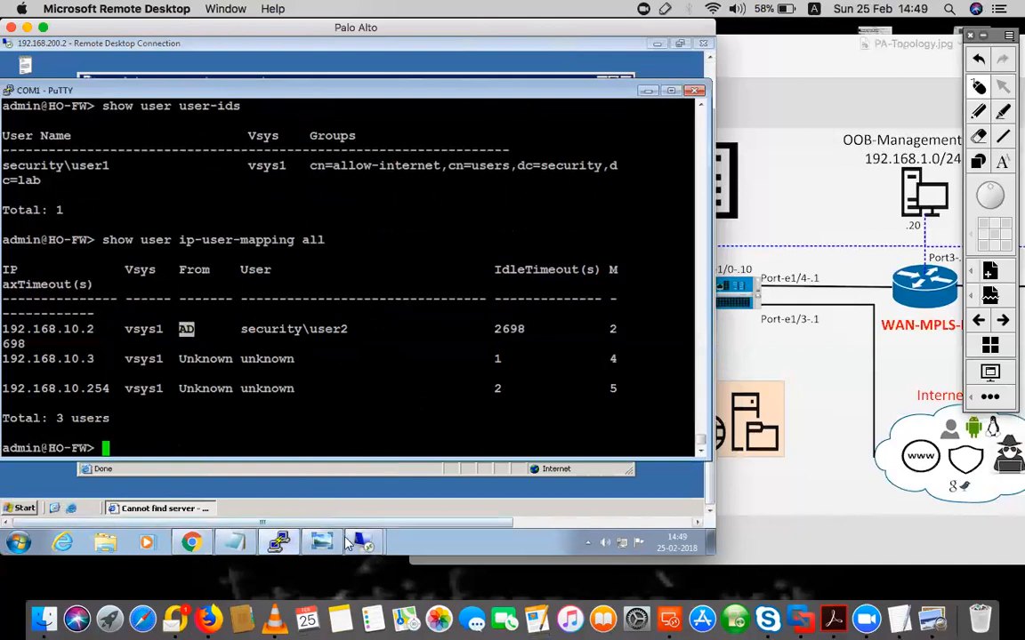
left_click(346, 469)
left_click(395, 131)
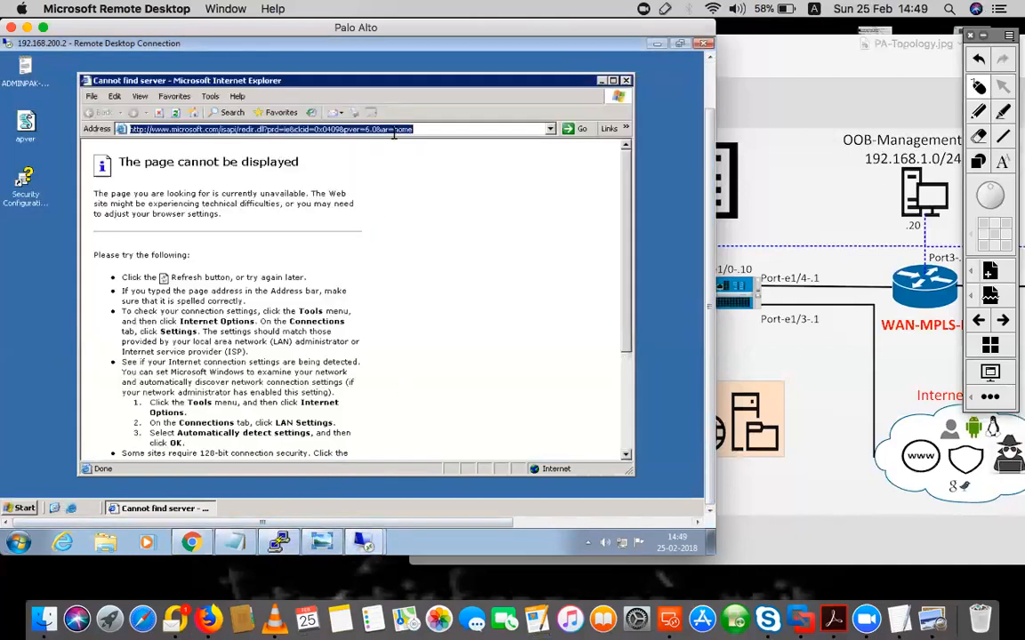
type("172.16")
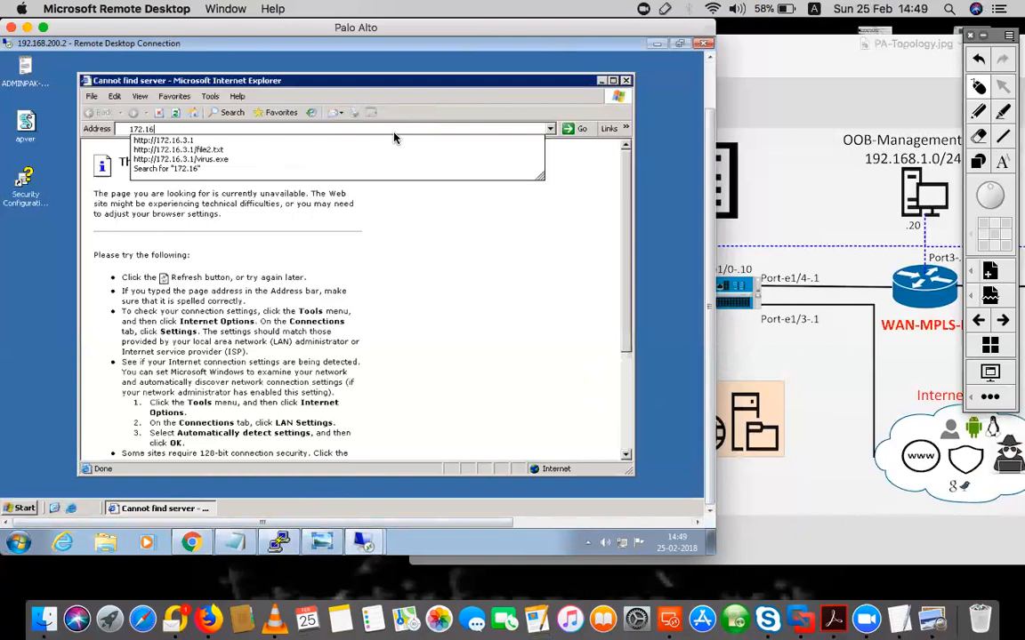
key("Down")
key("Return")
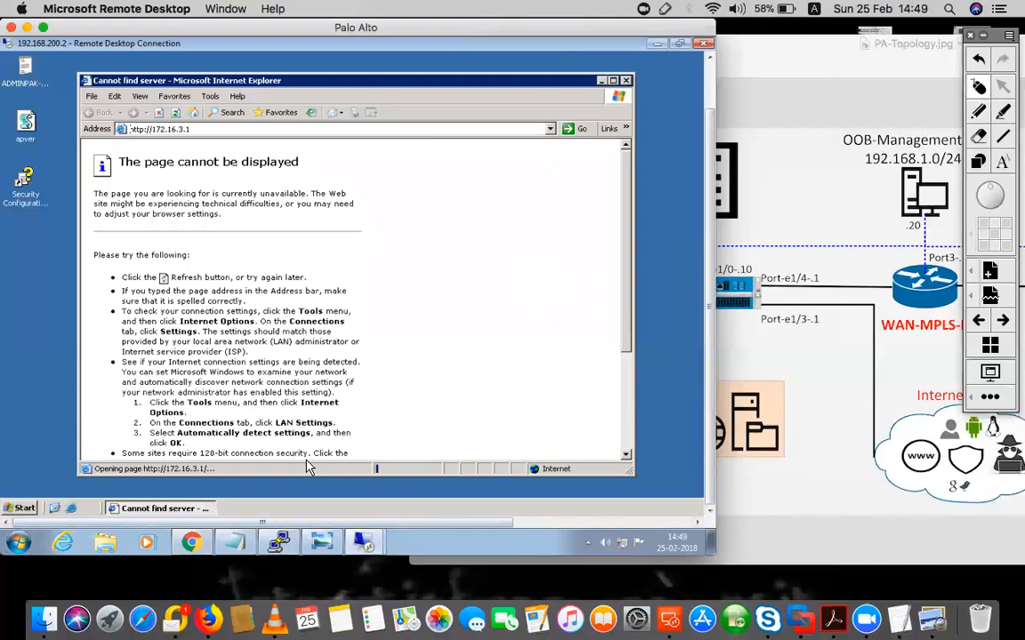
Replace the security\user1 log filter with security\user2 and view its two Default-Deny drops to 172.16.3.1
left_click(191, 542)
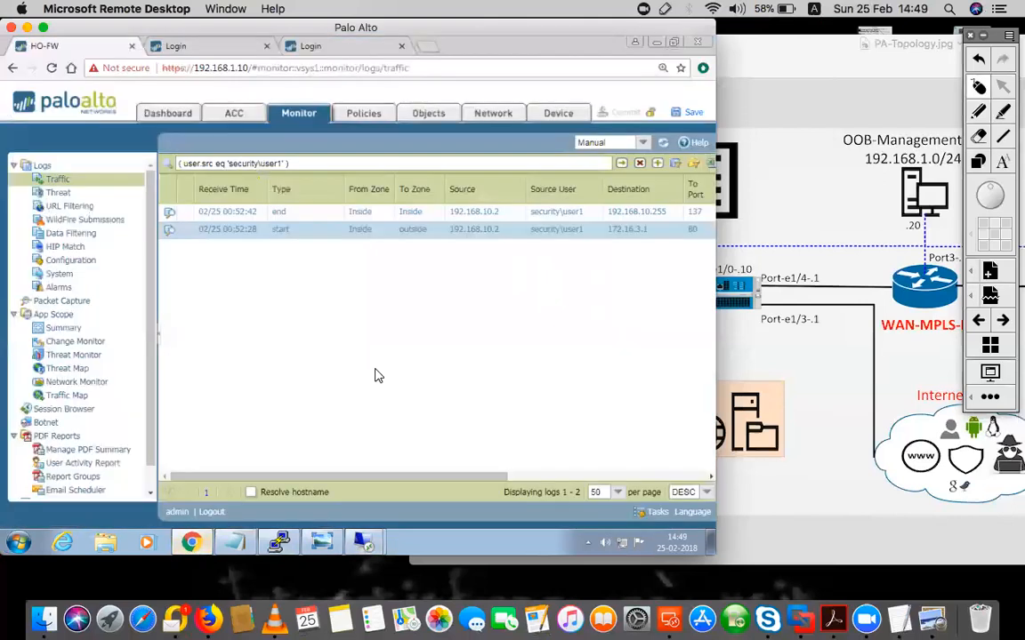
left_click(637, 163)
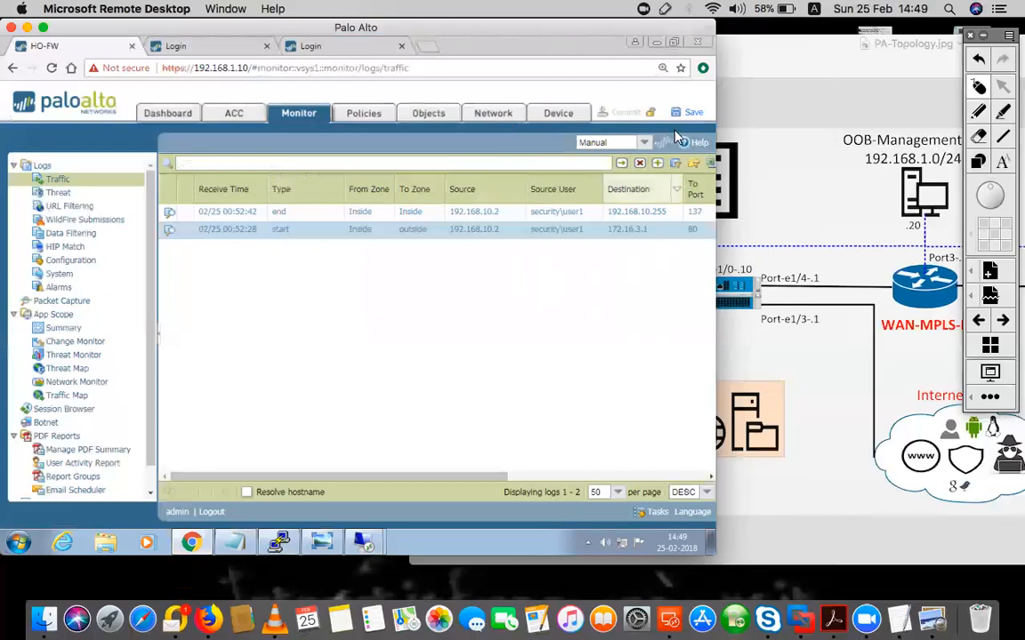
left_click(666, 143)
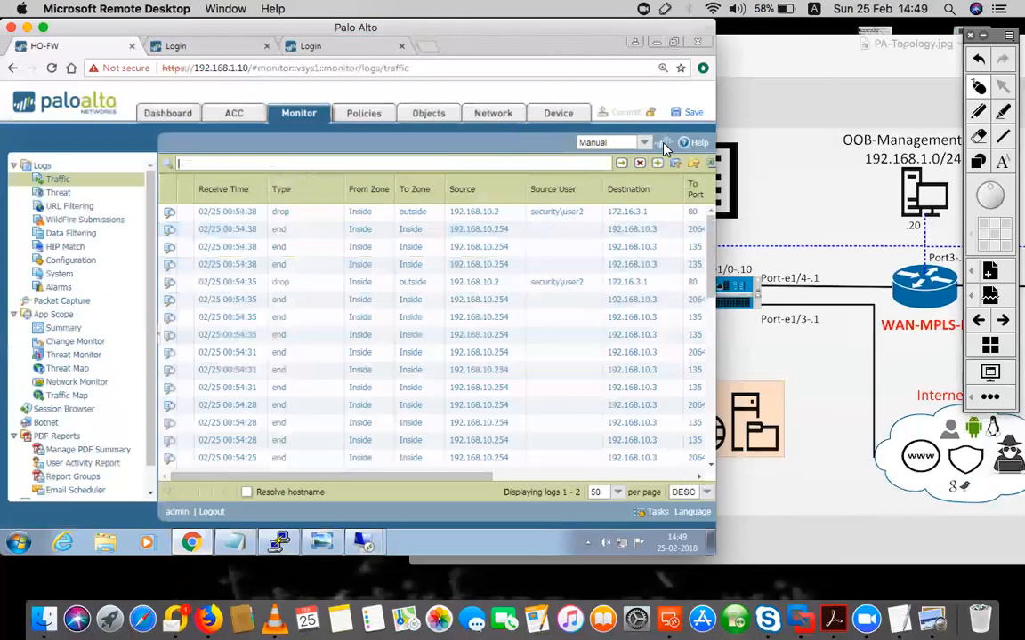
left_click(569, 213)
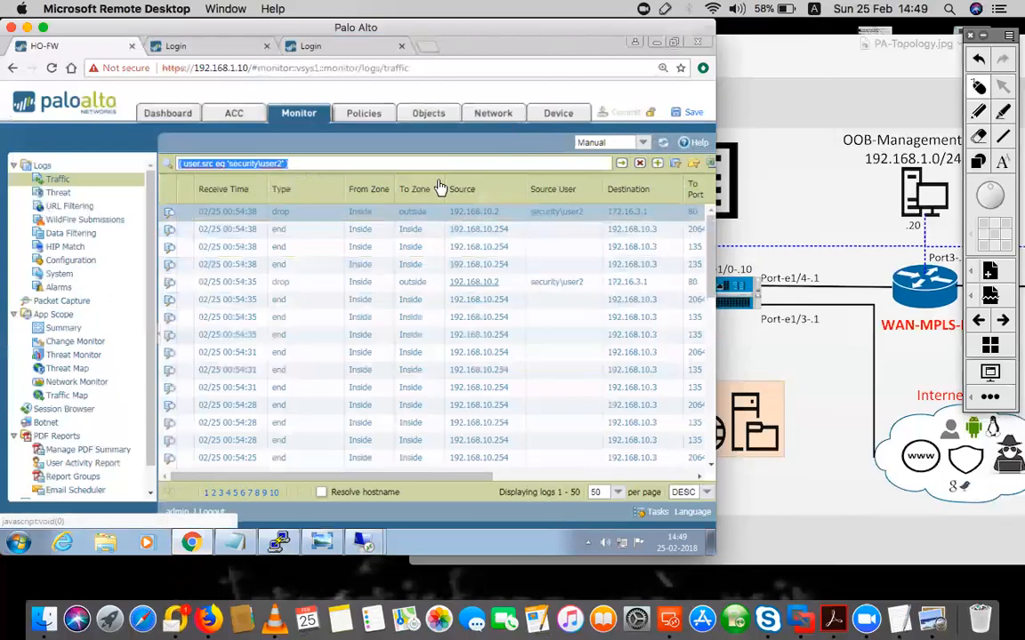
left_click(621, 163)
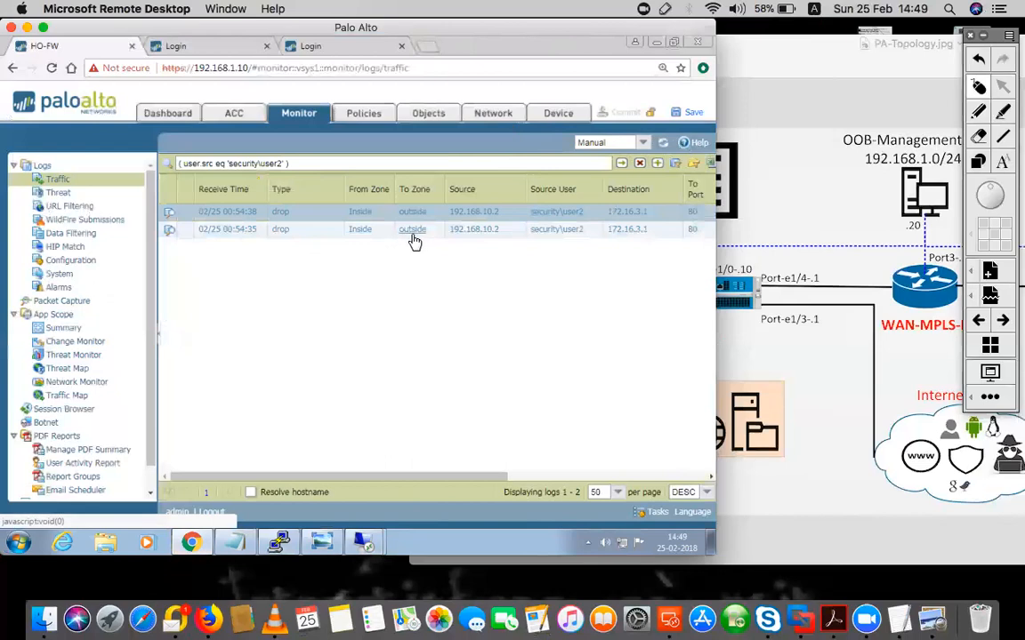
left_click_drag(392, 481, 570, 480)
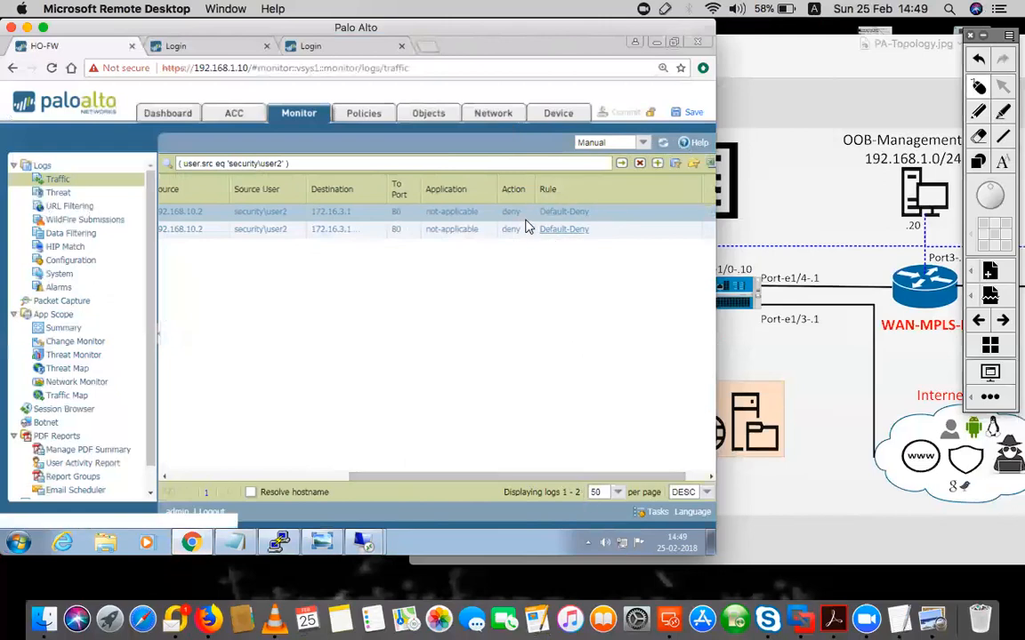
left_click_drag(465, 481, 267, 492)
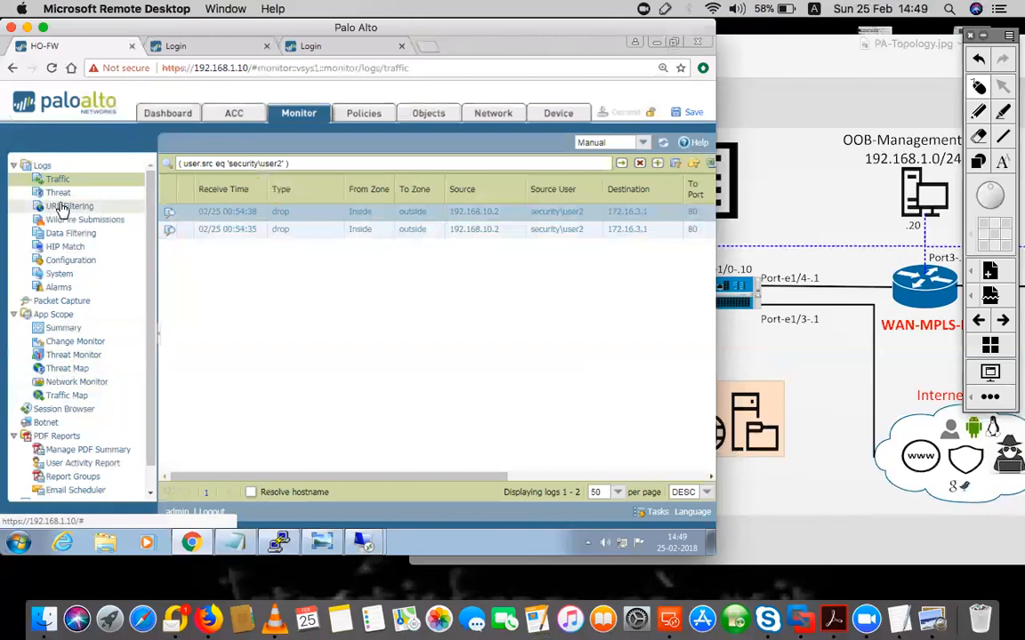
Move from the URL Filtering and Threat logs to PDF Reports > User Activity Report
left_click(104, 208)
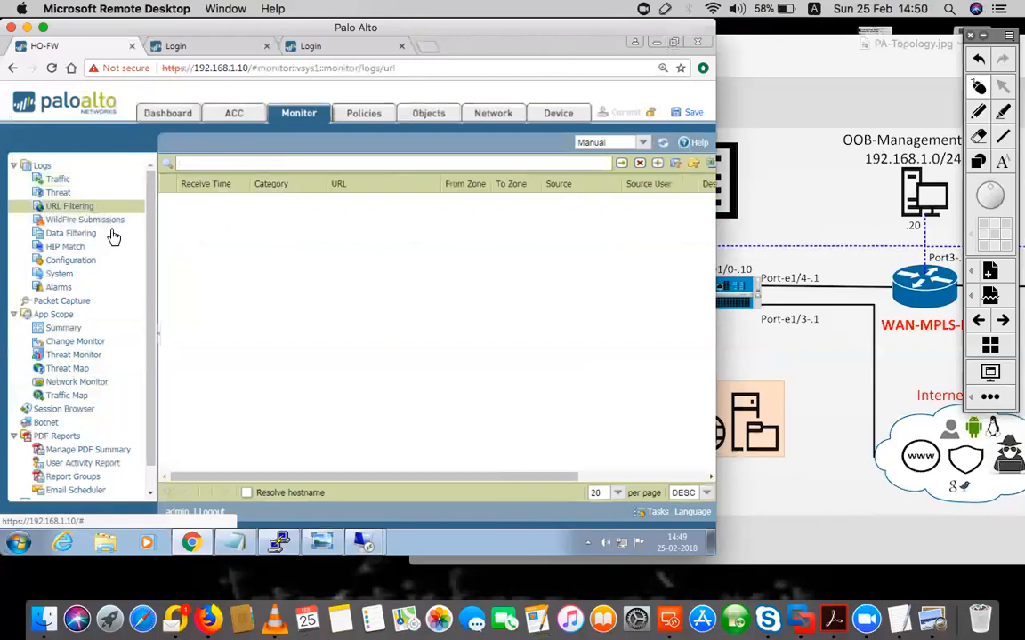
left_click(58, 194)
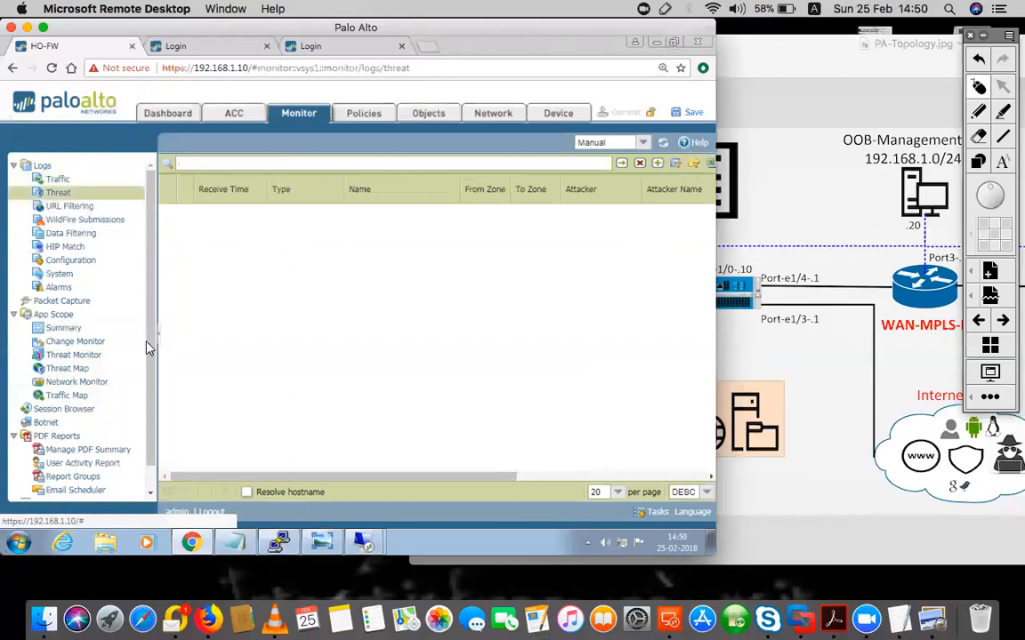
scroll(137, 391, "down", 1)
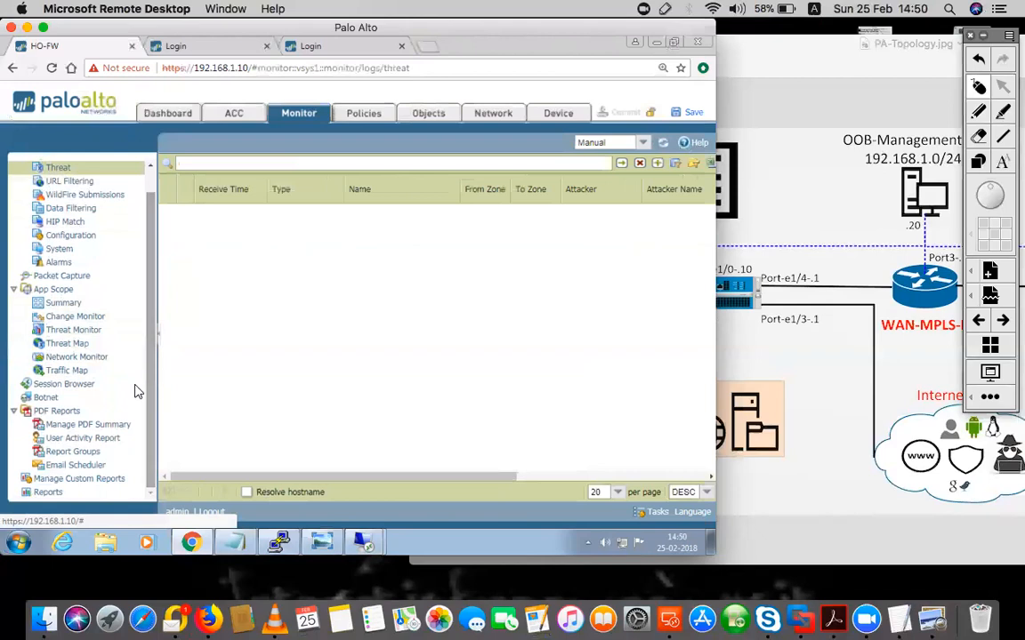
left_click(58, 440)
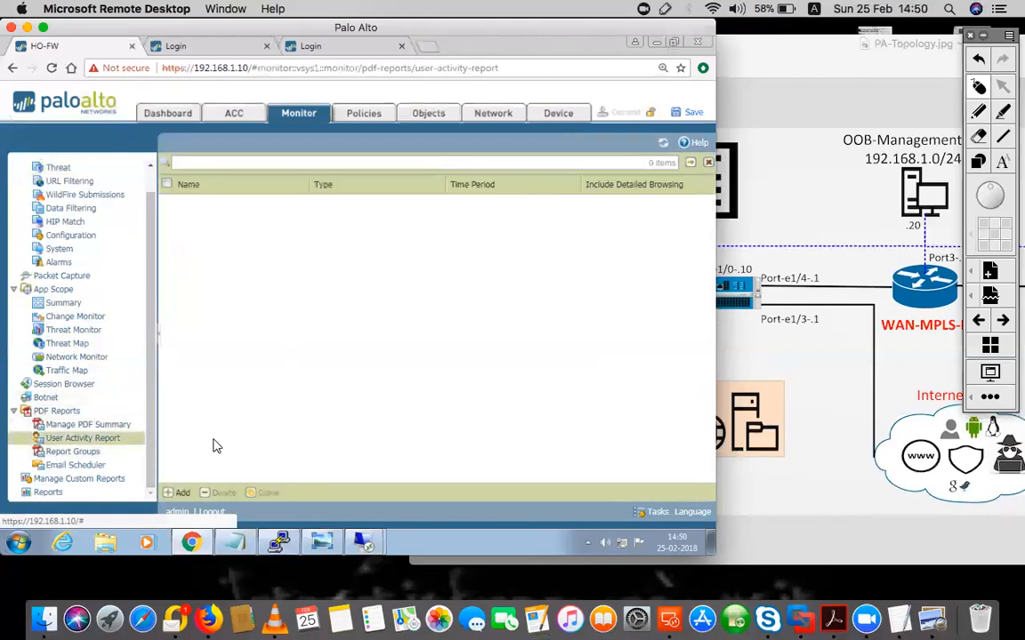
Add a new user activity report named User1, keeping the Last 15 Minutes time period
left_click(182, 492)
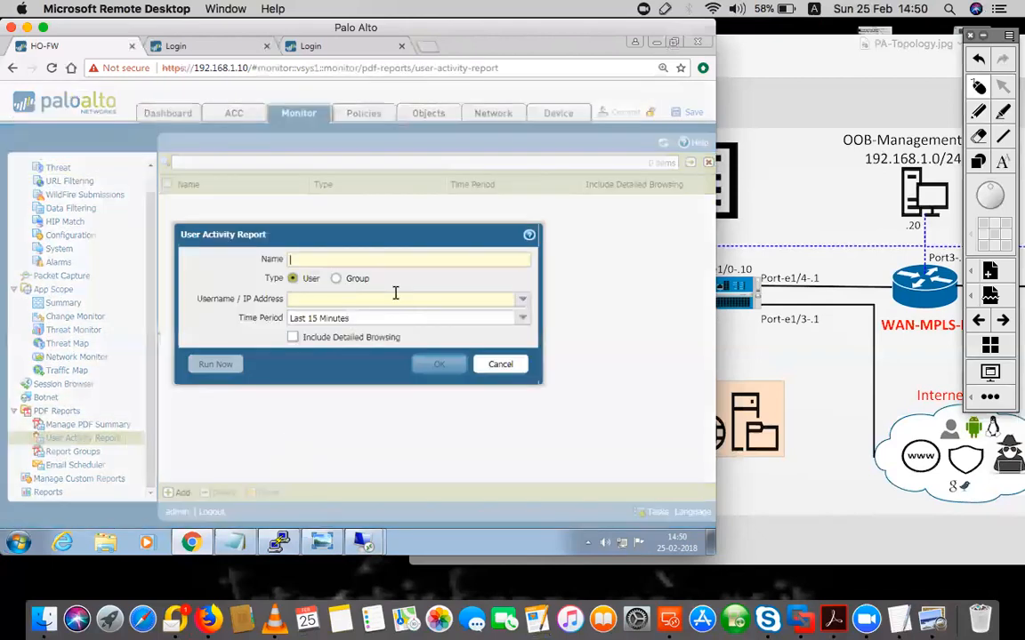
left_click(506, 298)
left_click(497, 259)
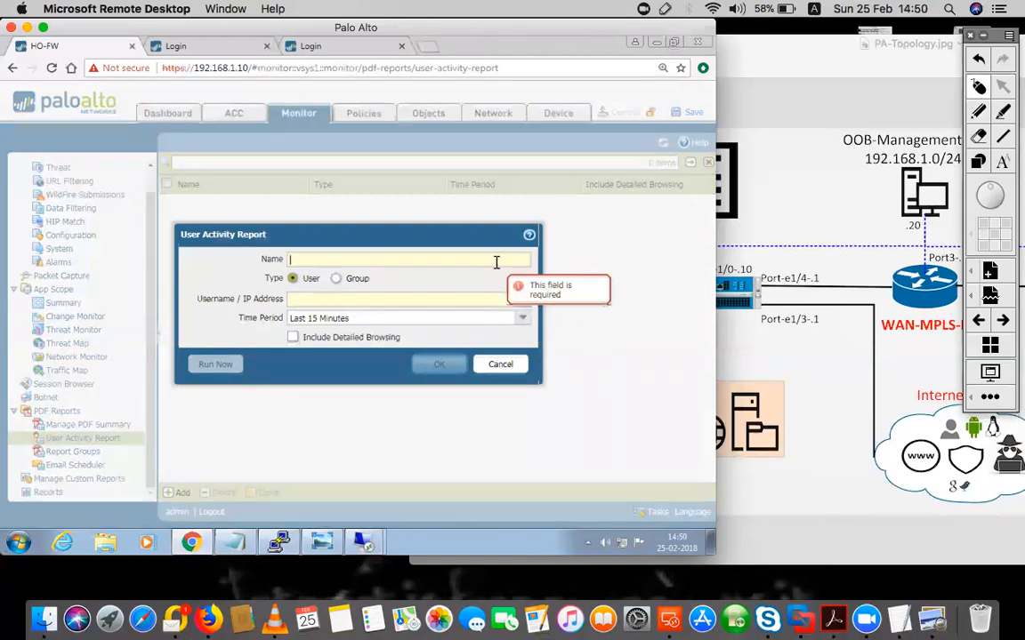
type("User1")
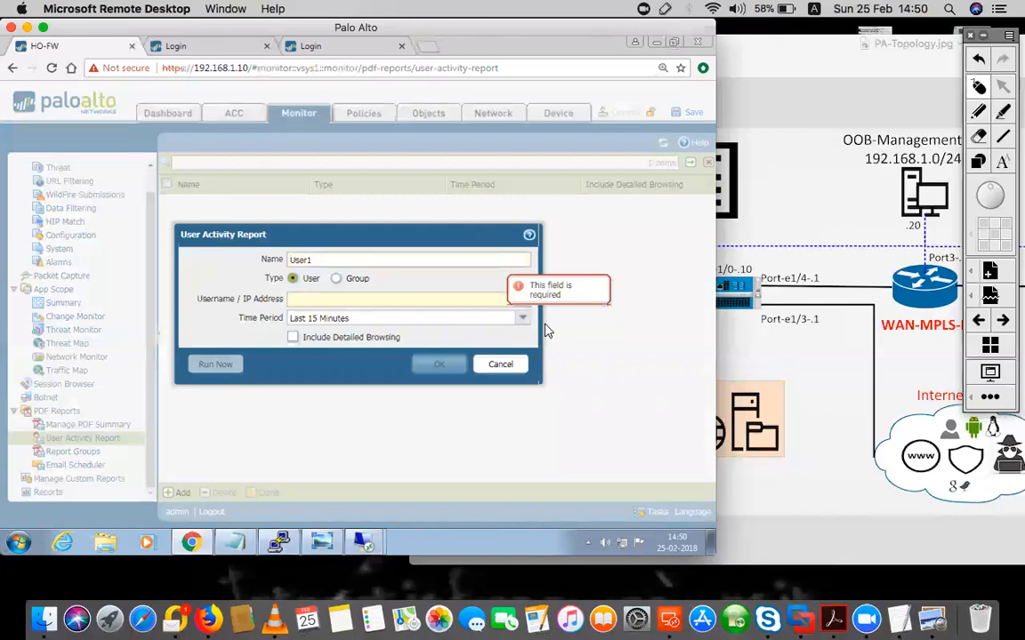
left_click(429, 304)
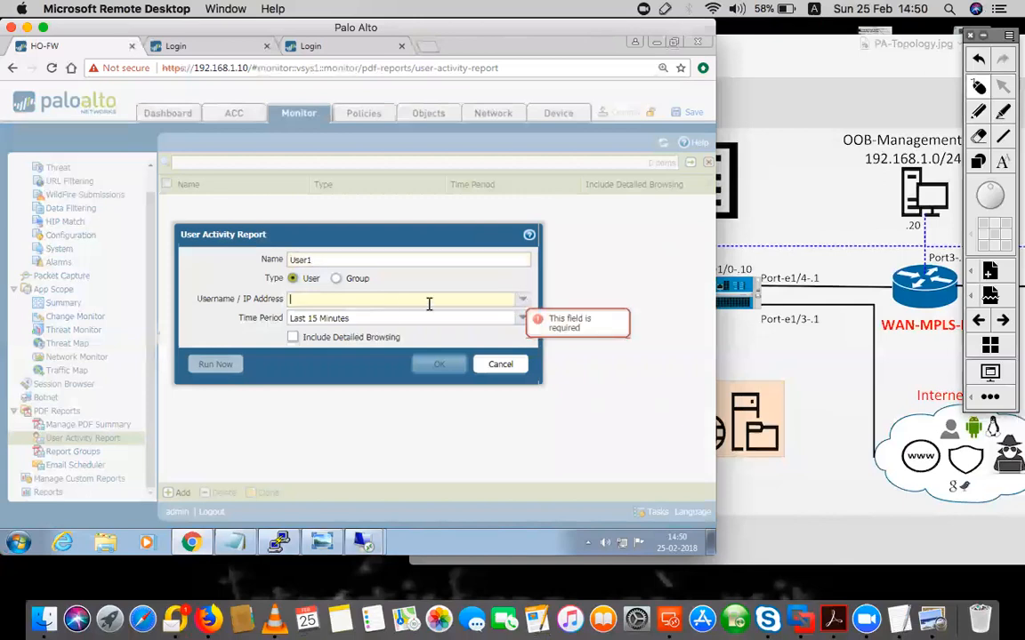
left_click(347, 320)
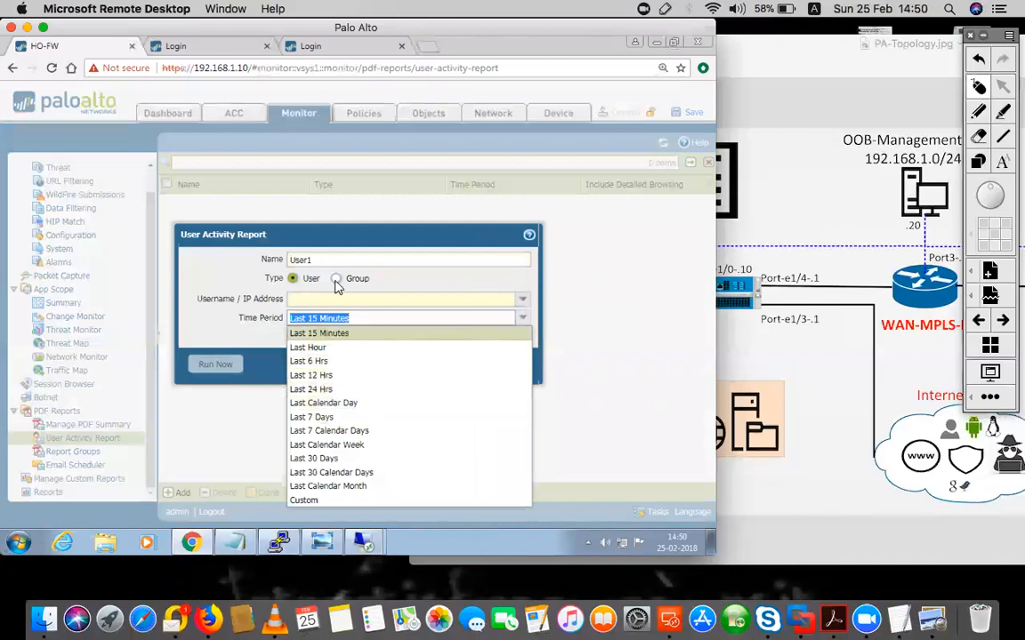
left_click(376, 301)
Choose the suggested domain user account, run the report immediately, and download the result
type("user1")
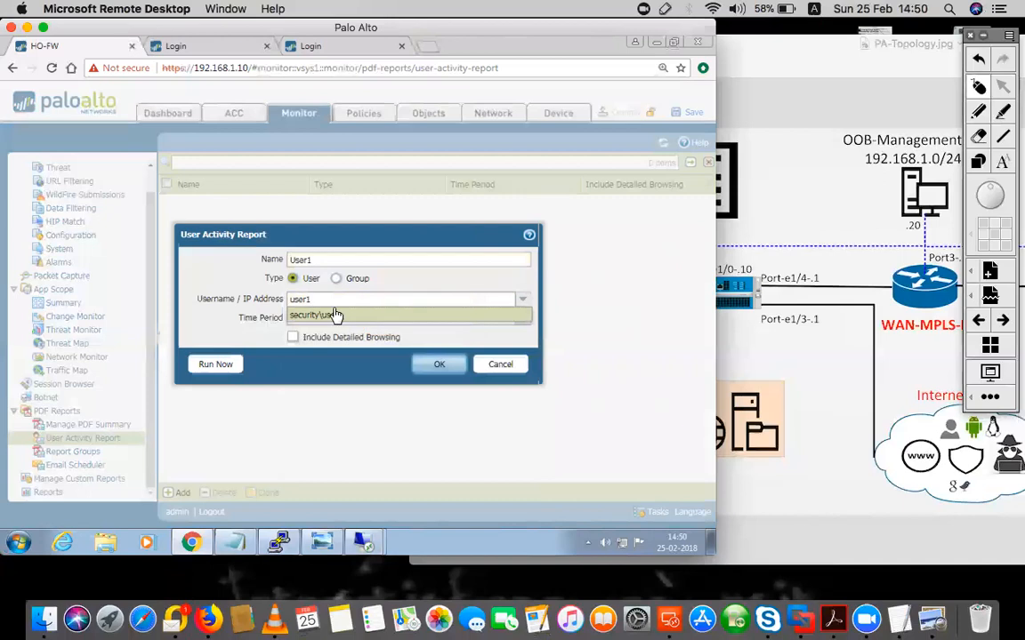
left_click(334, 317)
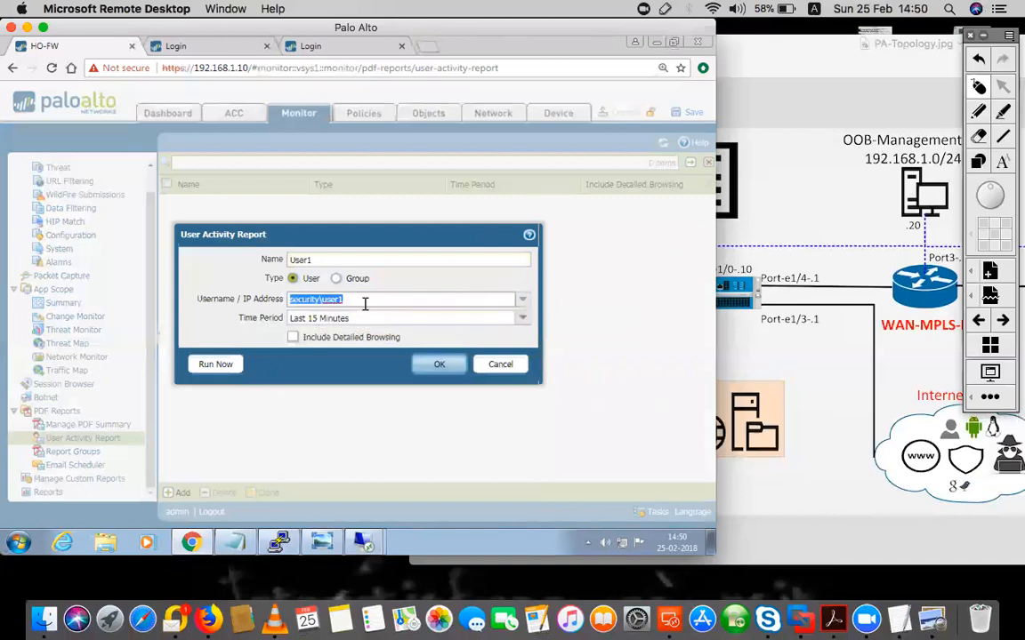
type("use")
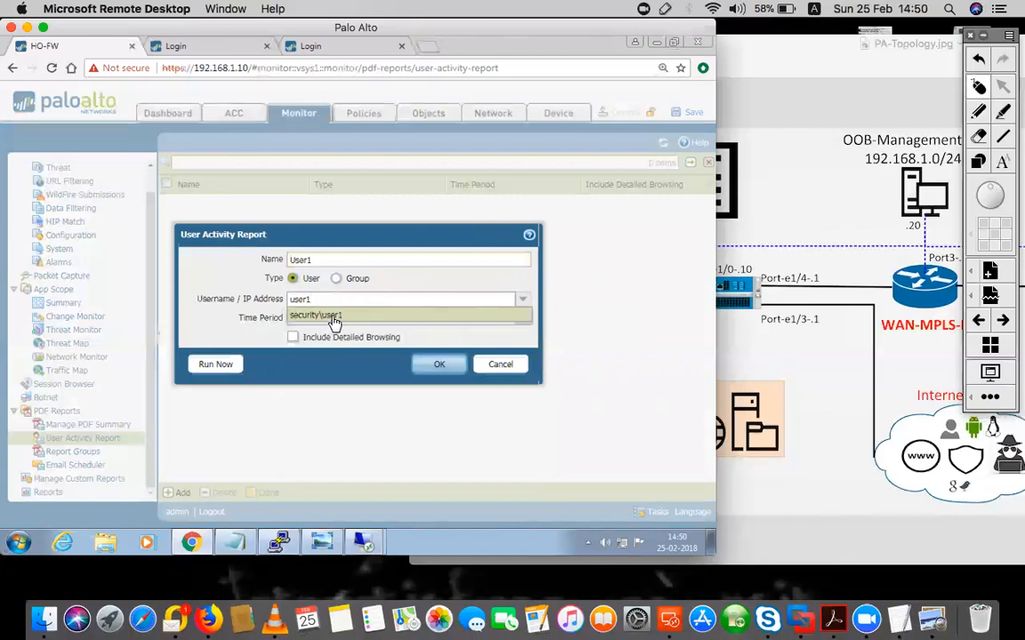
left_click(333, 318)
left_click(214, 365)
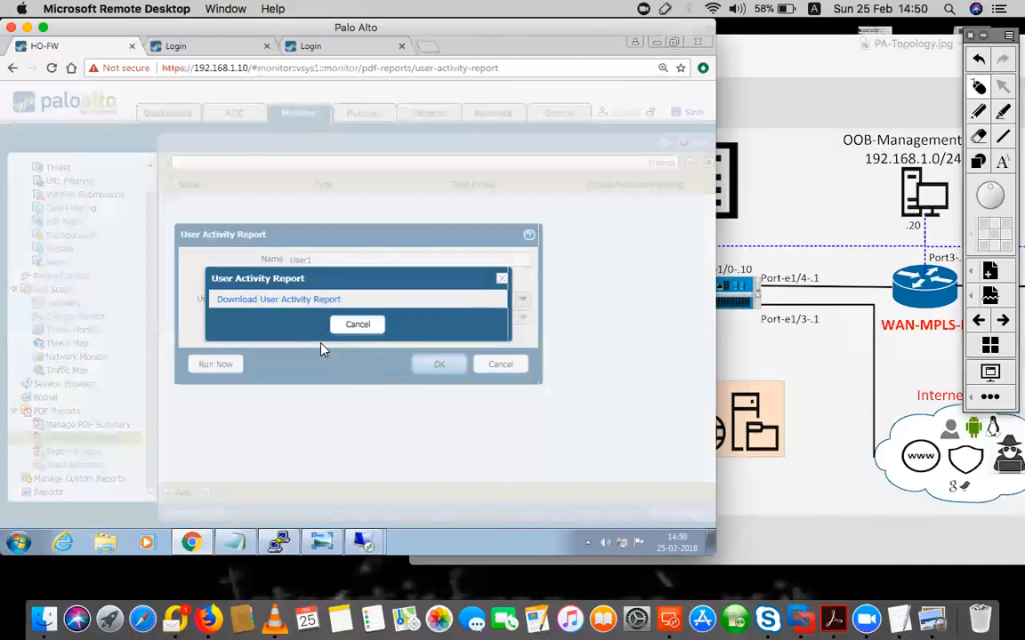
left_click(294, 301)
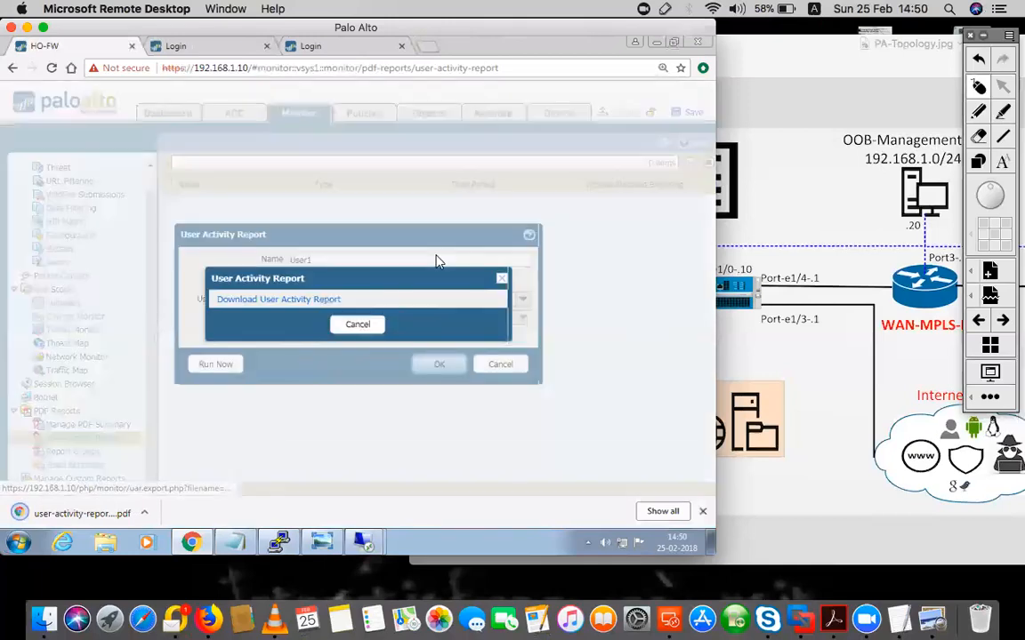
Open the downloaded report PDF, review its six No Data Available pages, then close it
left_click(53, 515)
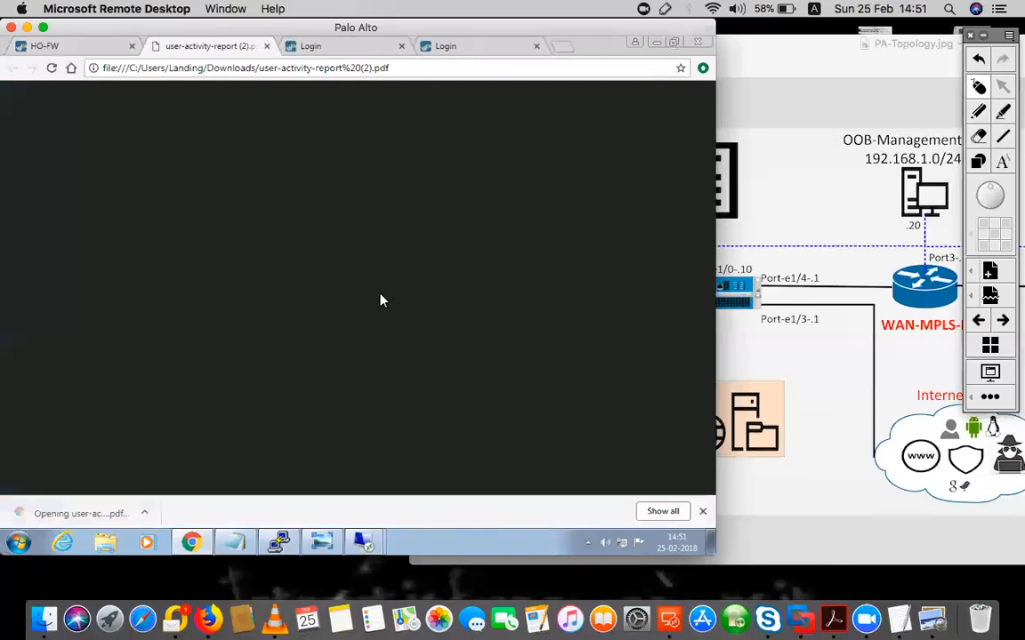
scroll(380, 301, "down", 10)
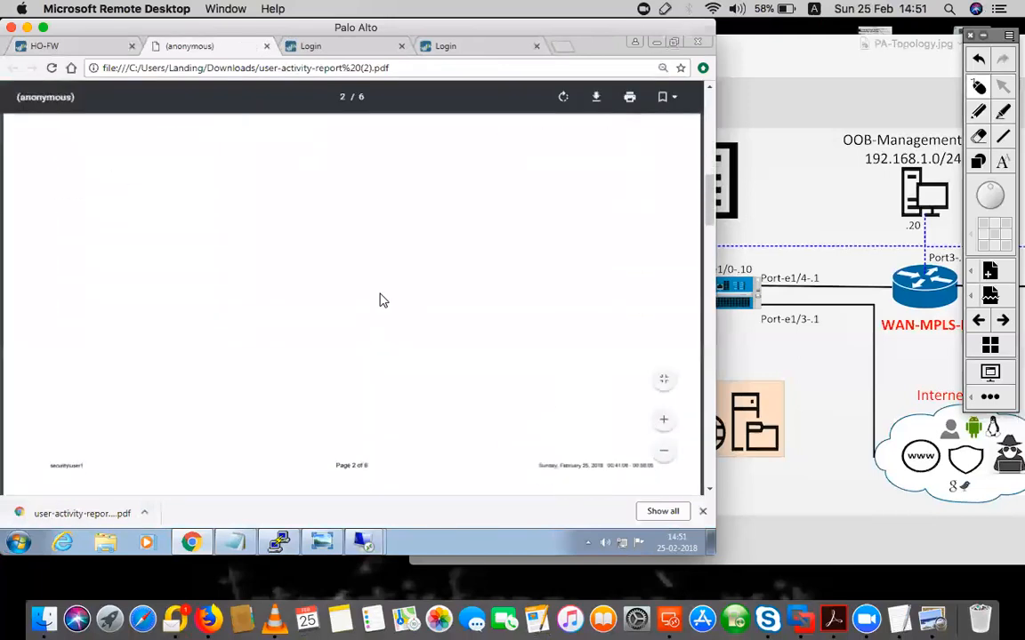
scroll(379, 301, "up", 7)
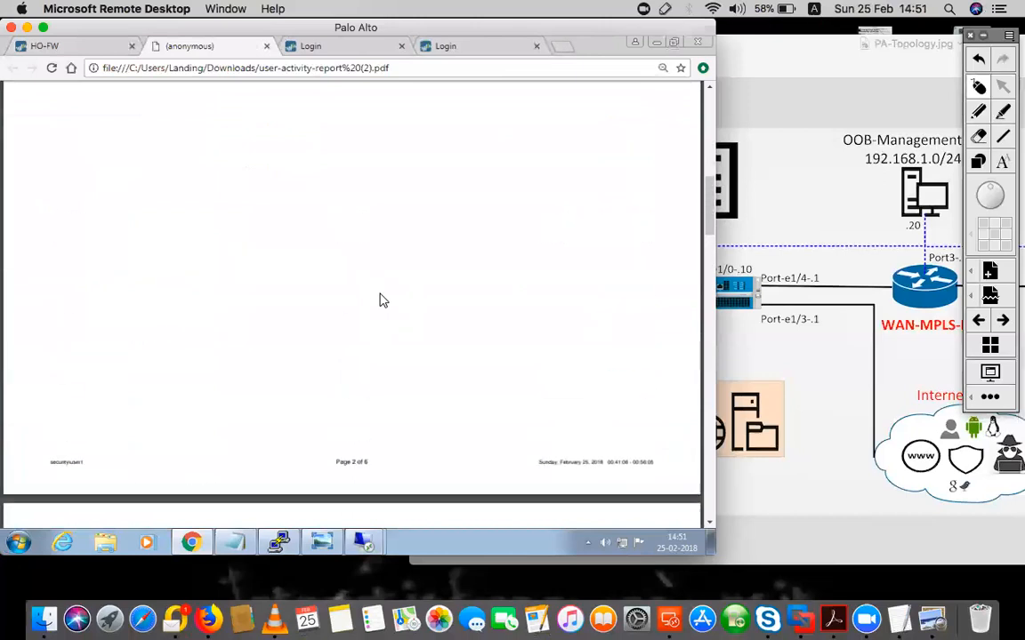
scroll(380, 300, "down", 7)
scroll(380, 301, "down", 20)
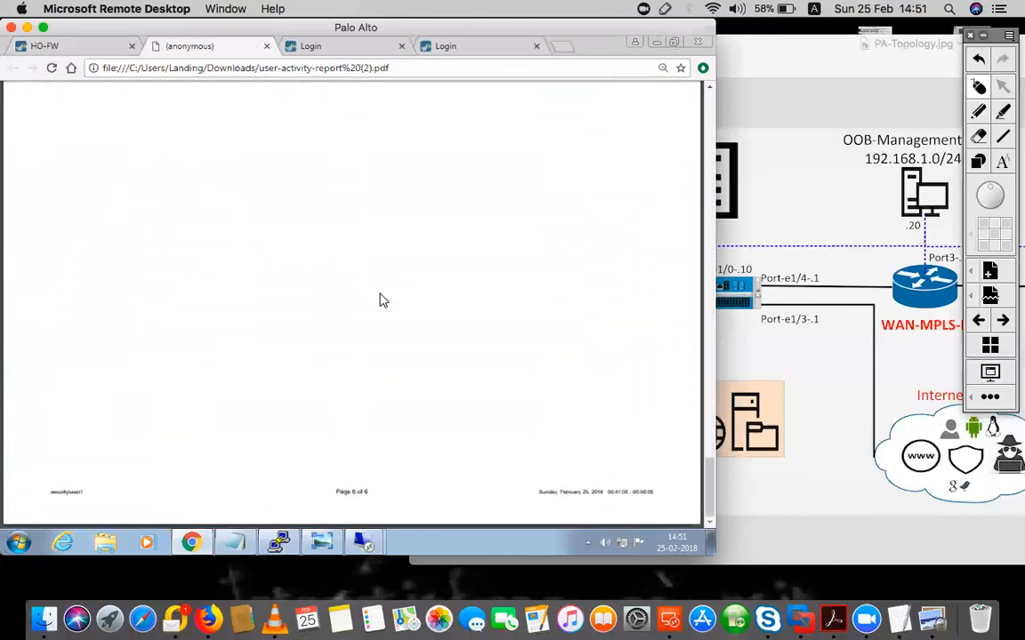
scroll(380, 301, "up", 20)
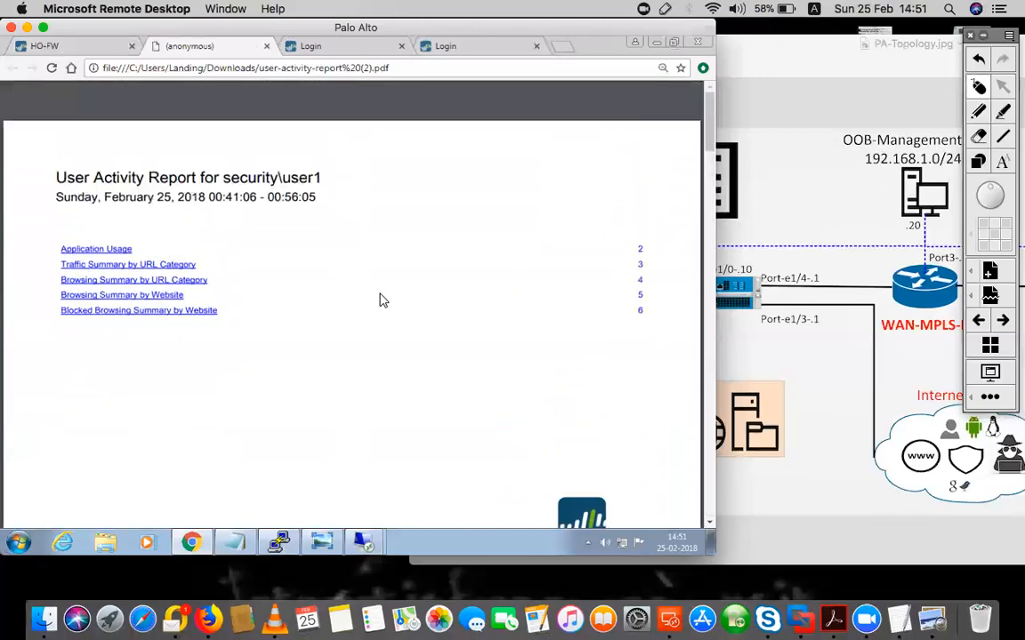
scroll(311, 281, "down", 14)
scroll(311, 281, "down", 10)
scroll(311, 282, "down", 10)
scroll(311, 413, "down", 3)
left_click(267, 45)
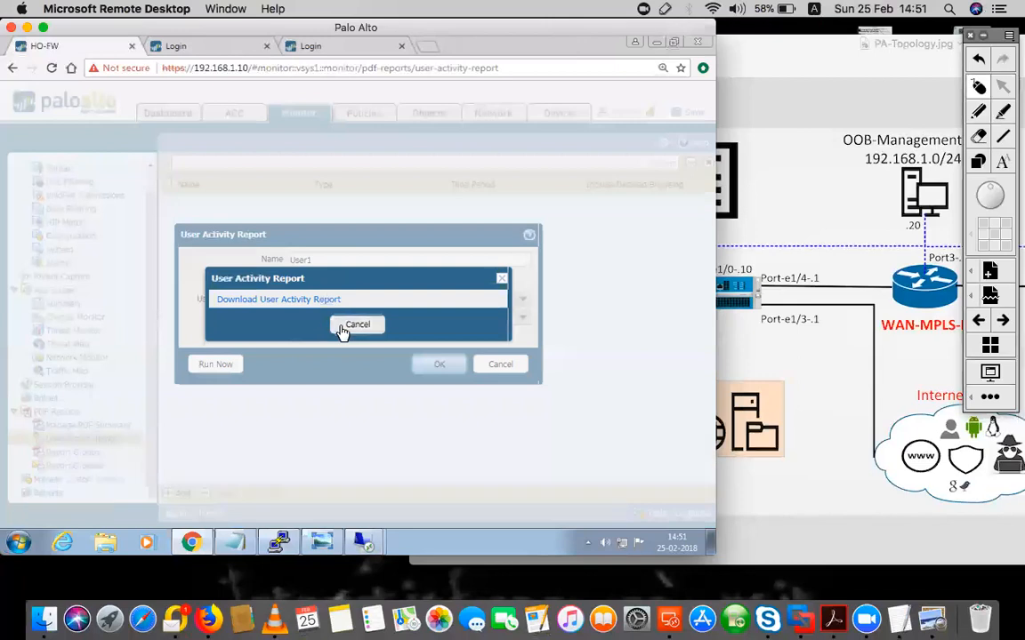
Cancel the download prompt and discard the User1 report unsaved, then bring up the PA-Topology.jpg diagram
left_click(355, 324)
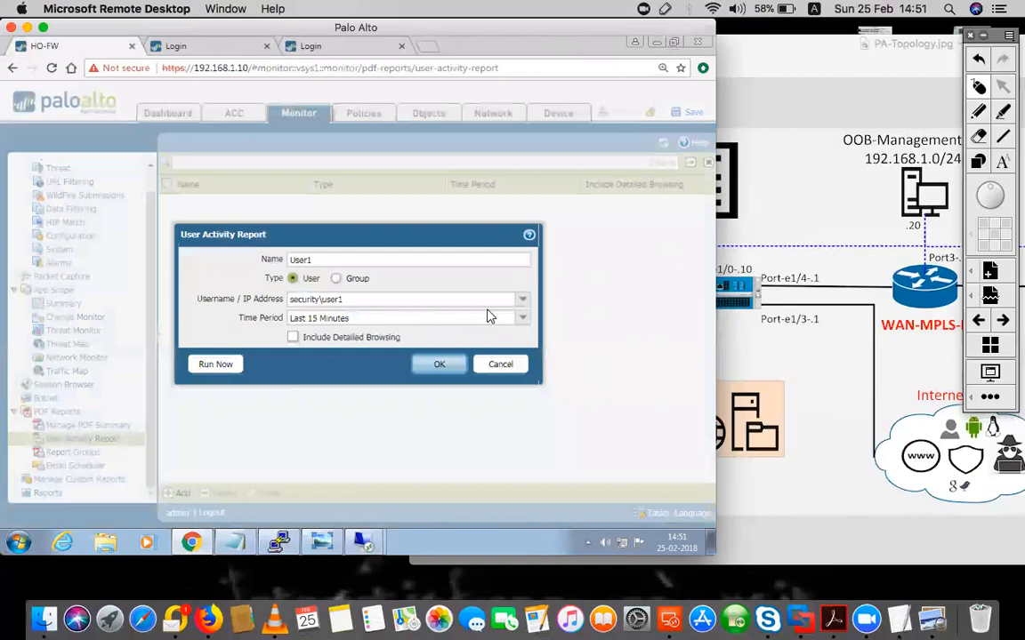
left_click(523, 322)
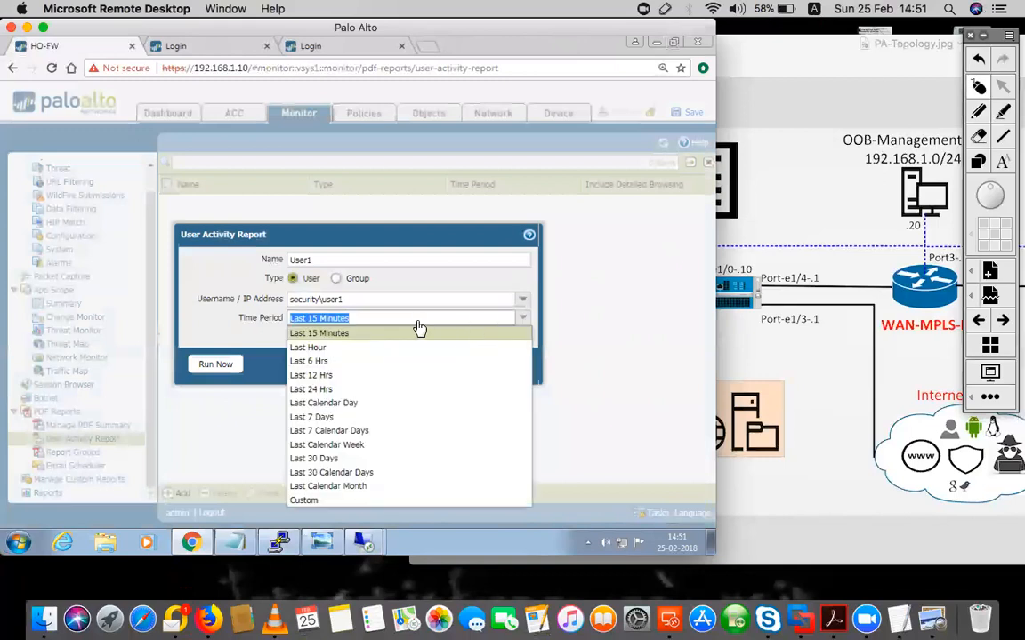
left_click(202, 338)
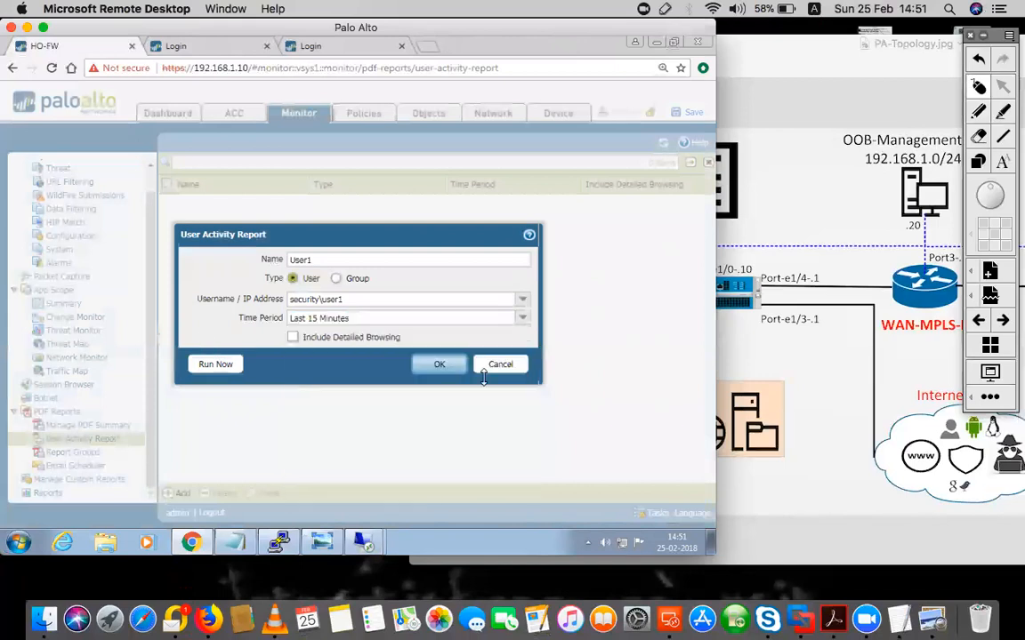
left_click(496, 366)
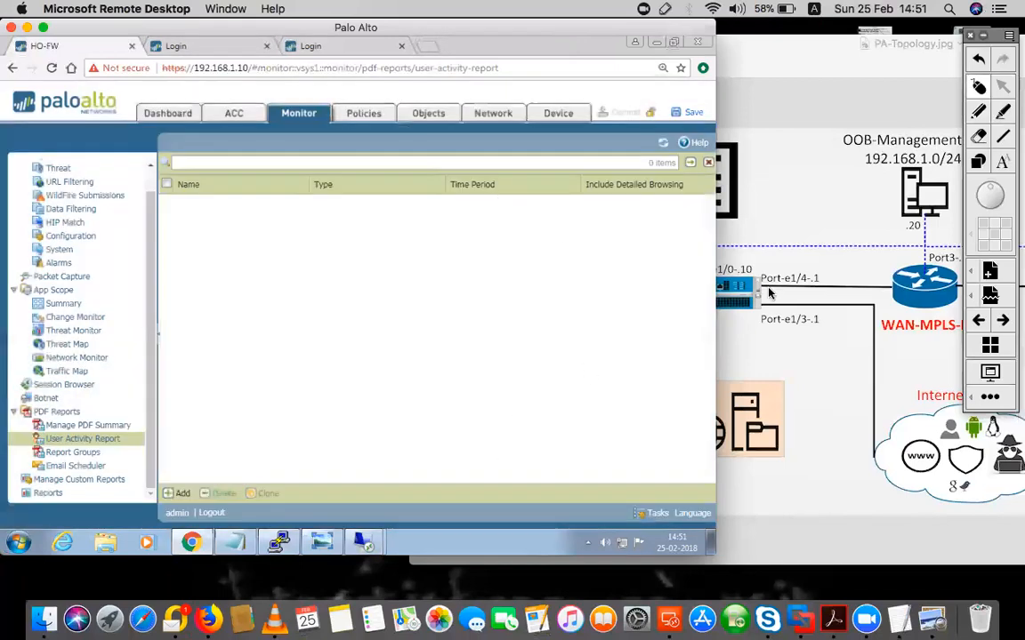
left_click(819, 152)
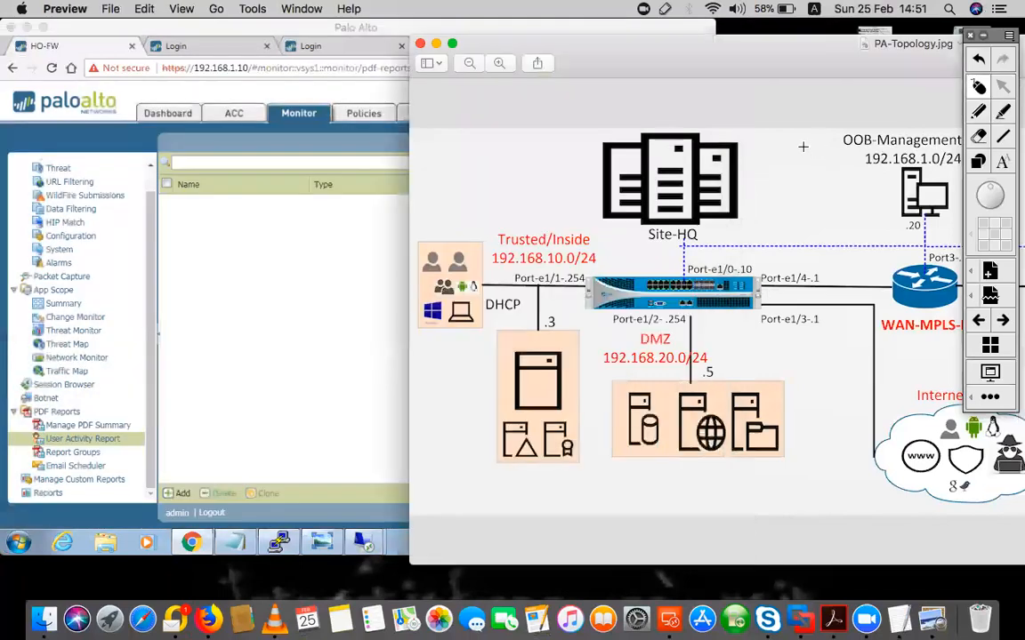